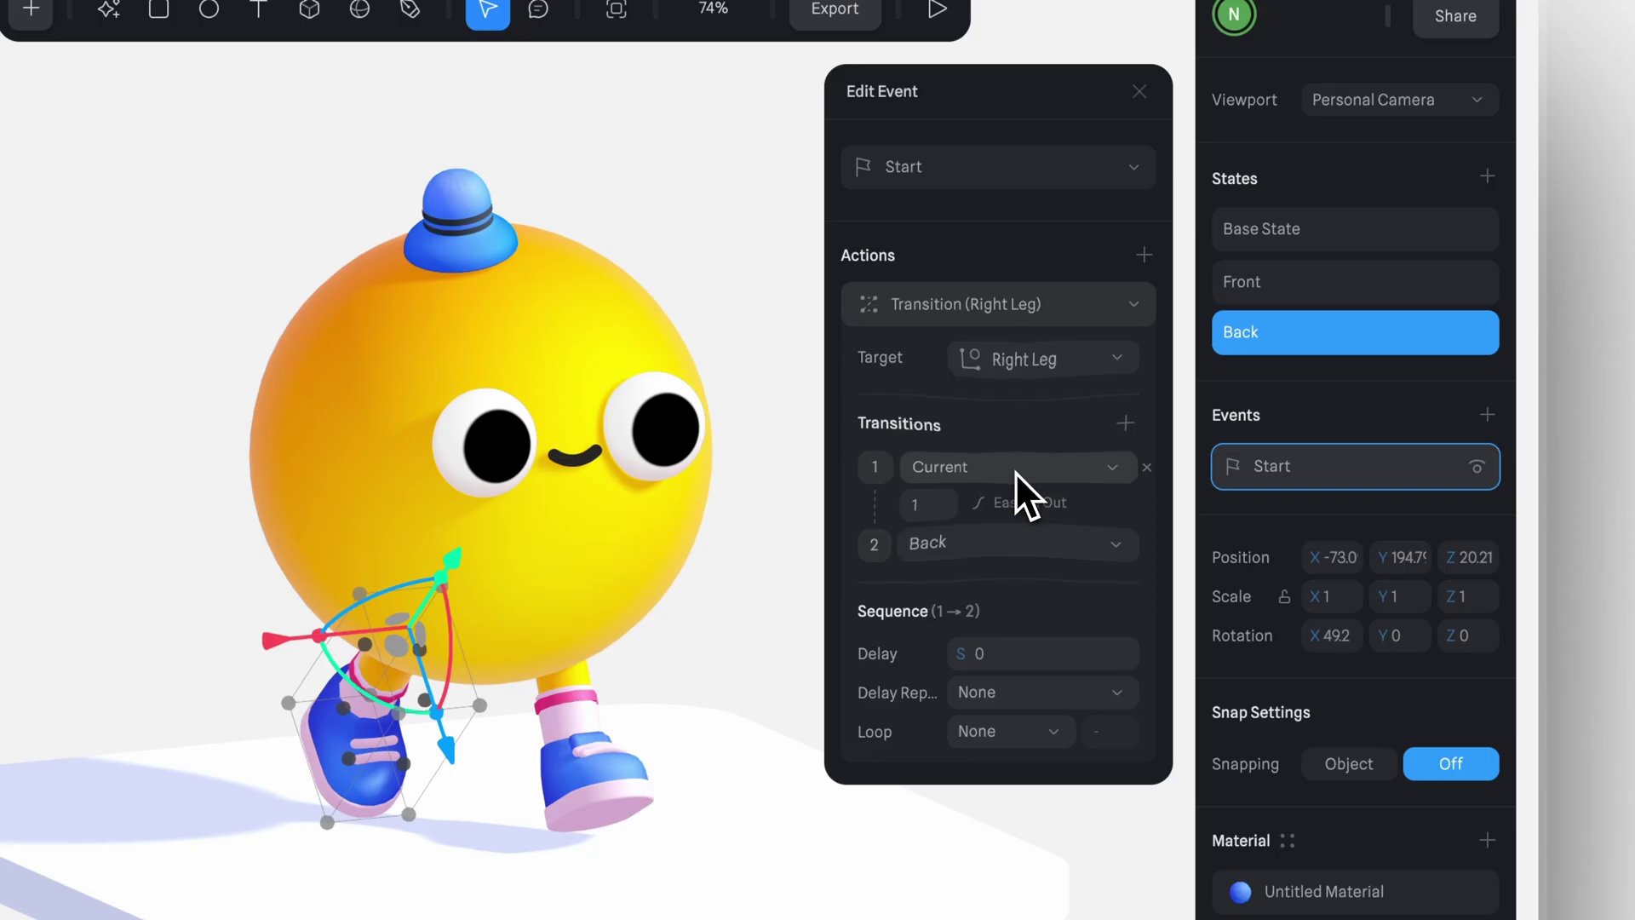
click(1017, 477)
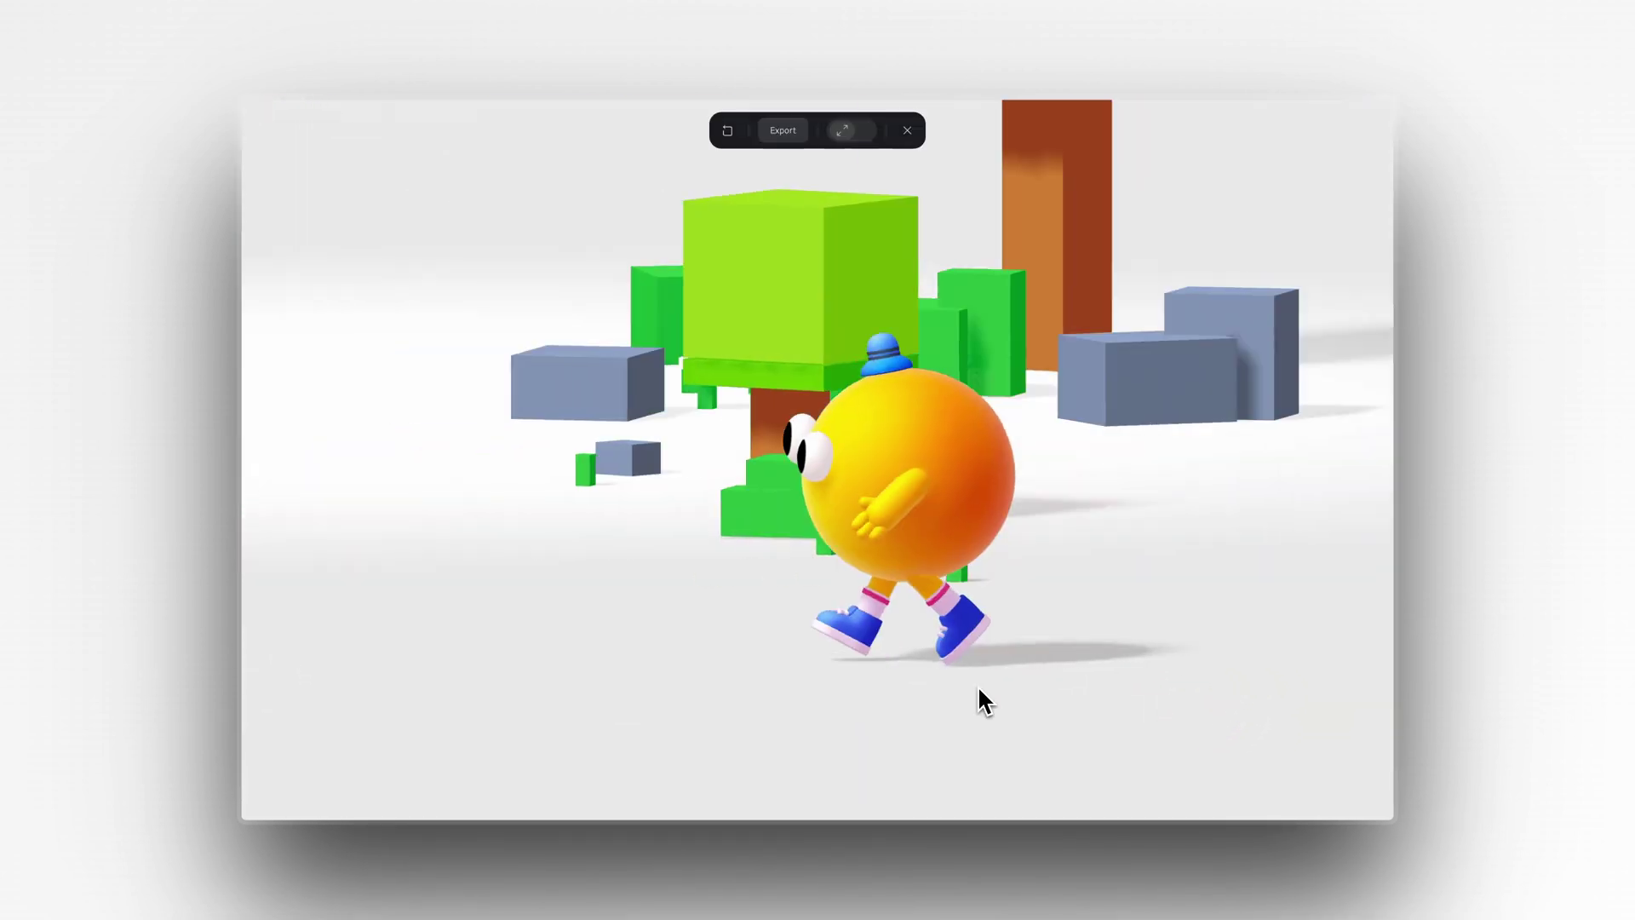
click(931, 449)
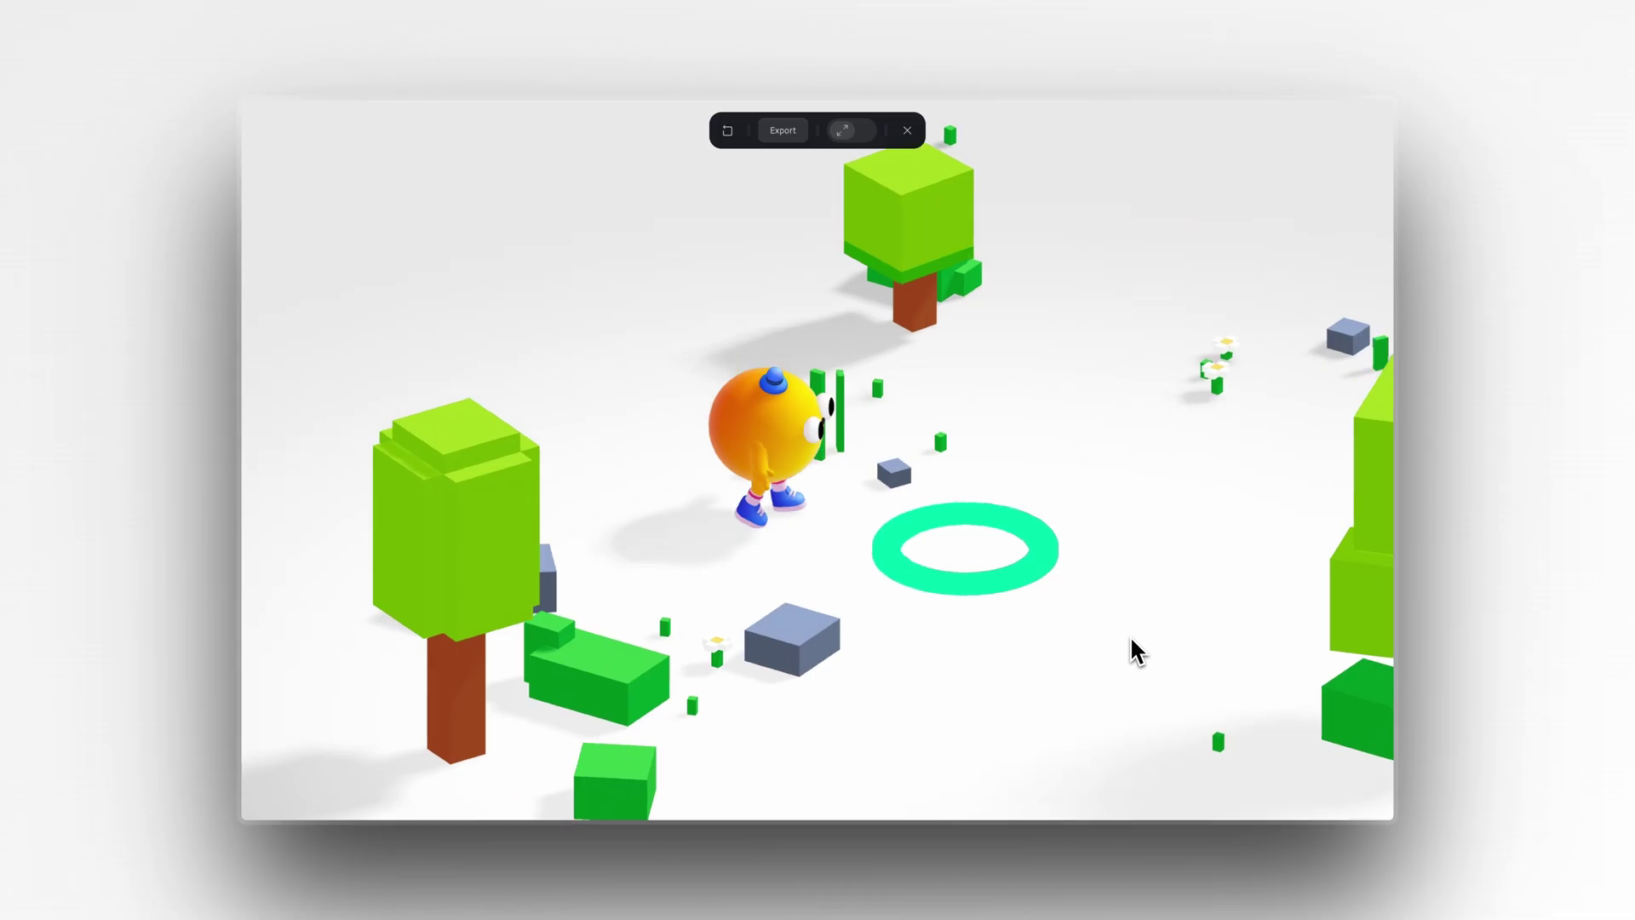
click(949, 349)
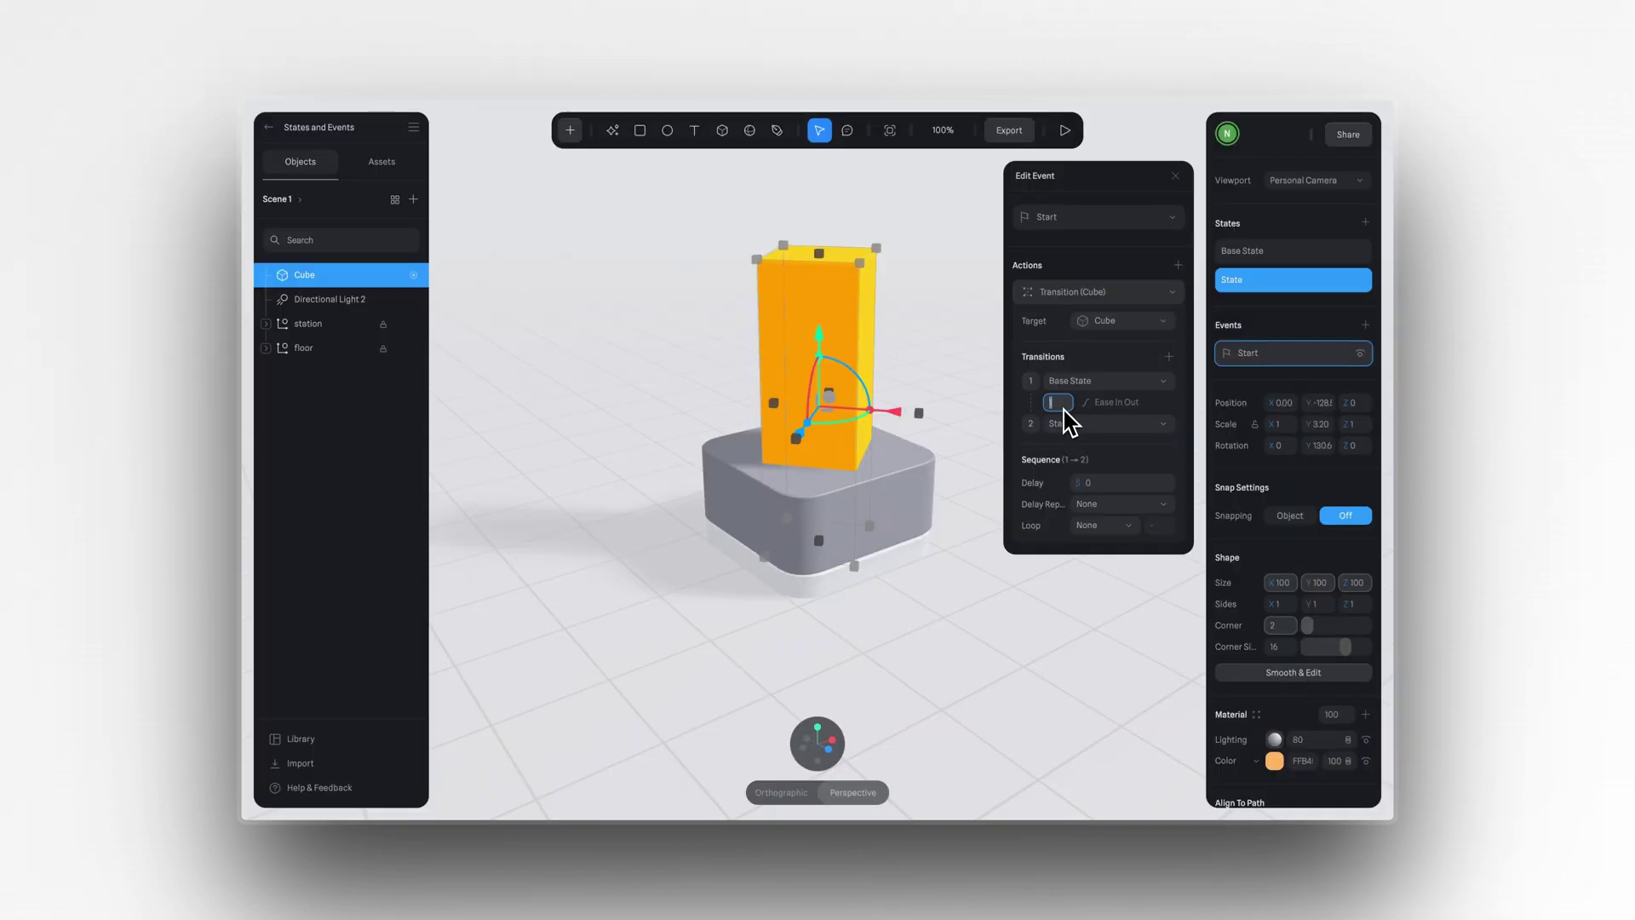
click(1064, 131)
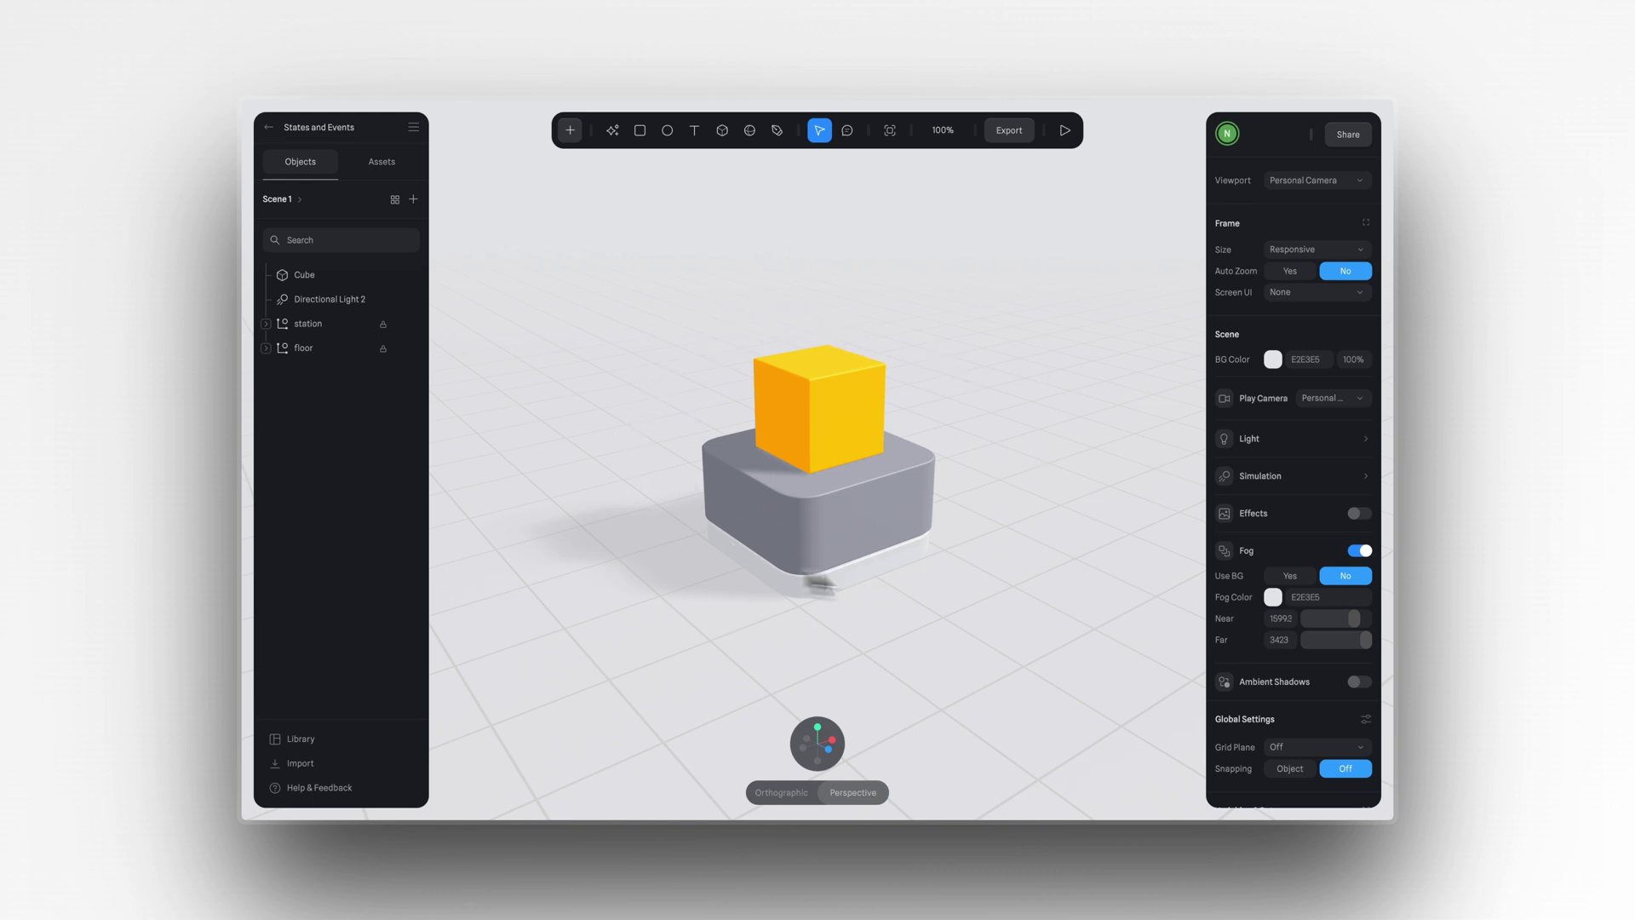
Step: Add a new state to the cube, stretched vertically to a Y scale of 3.20 and rotated about 130.6° around the Y axis
click(857, 437)
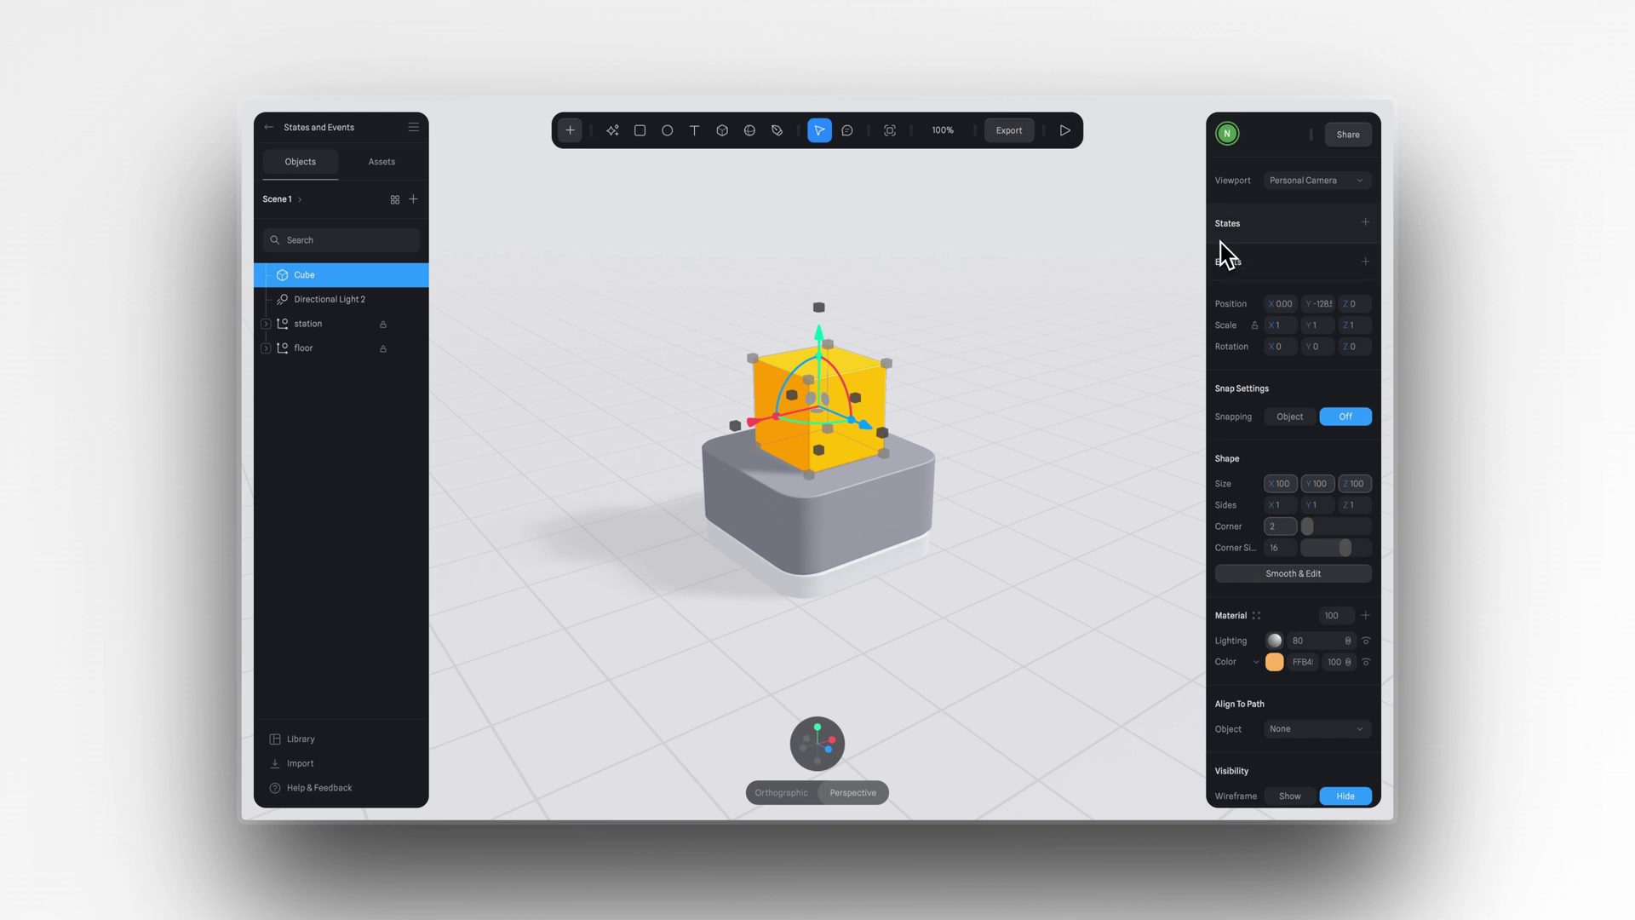
click(1366, 222)
drag(819, 356, 820, 248)
drag(809, 424, 843, 421)
Step: Compare the cube's Base State and State by switching between them repeatedly
click(1303, 254)
click(1286, 281)
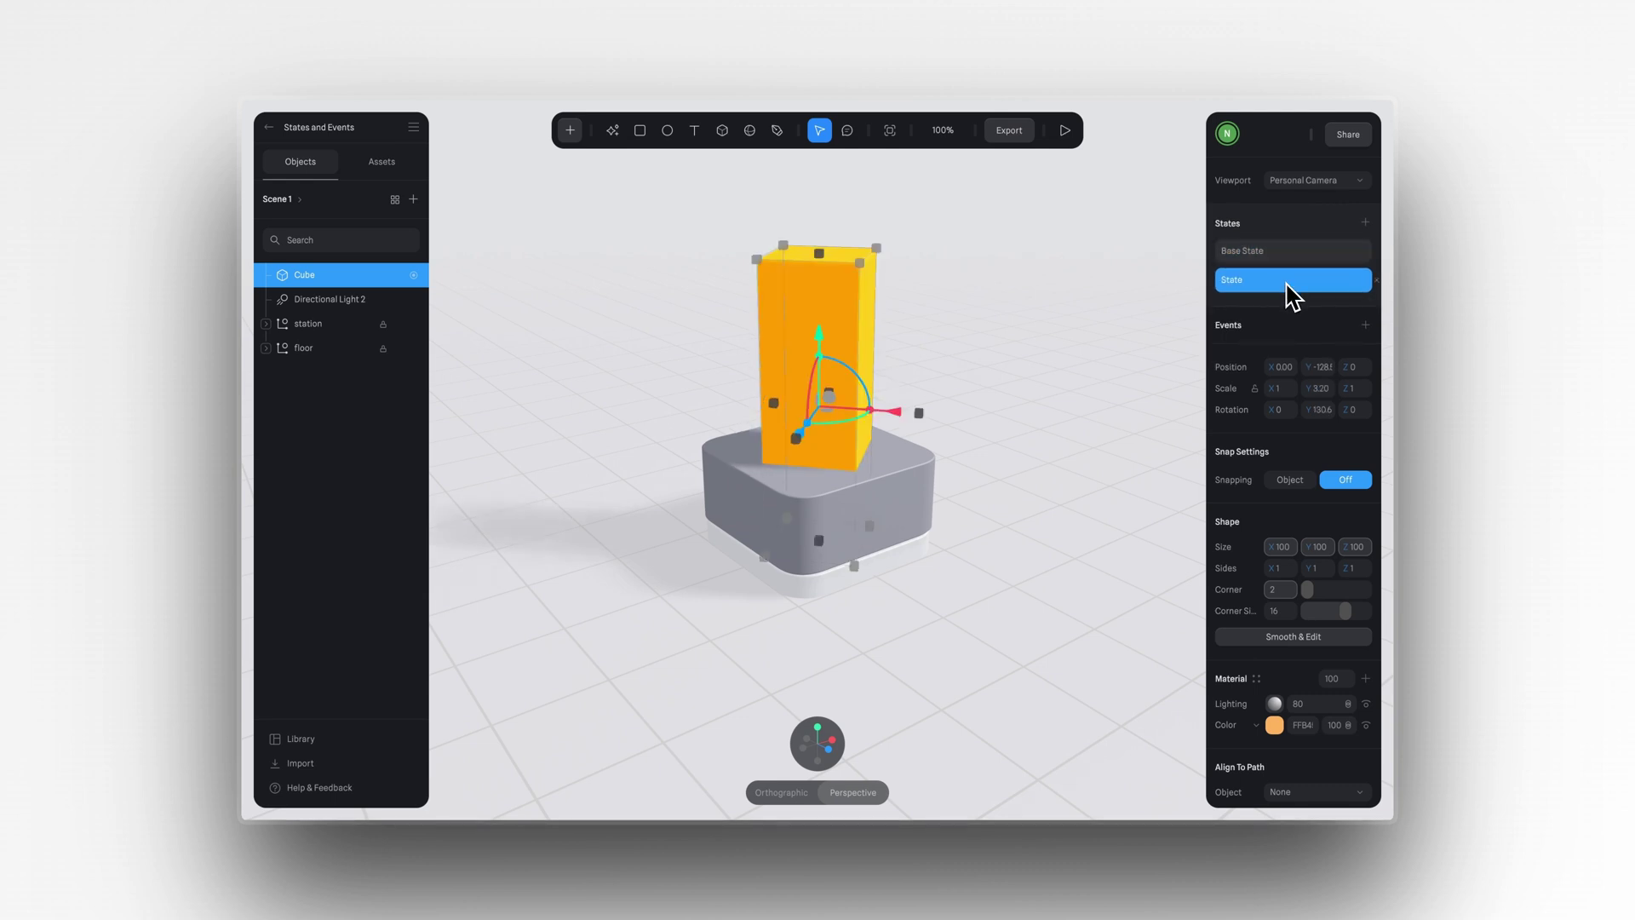
click(1281, 257)
click(1277, 279)
click(1275, 259)
click(1269, 283)
click(1274, 261)
click(1277, 283)
click(1307, 253)
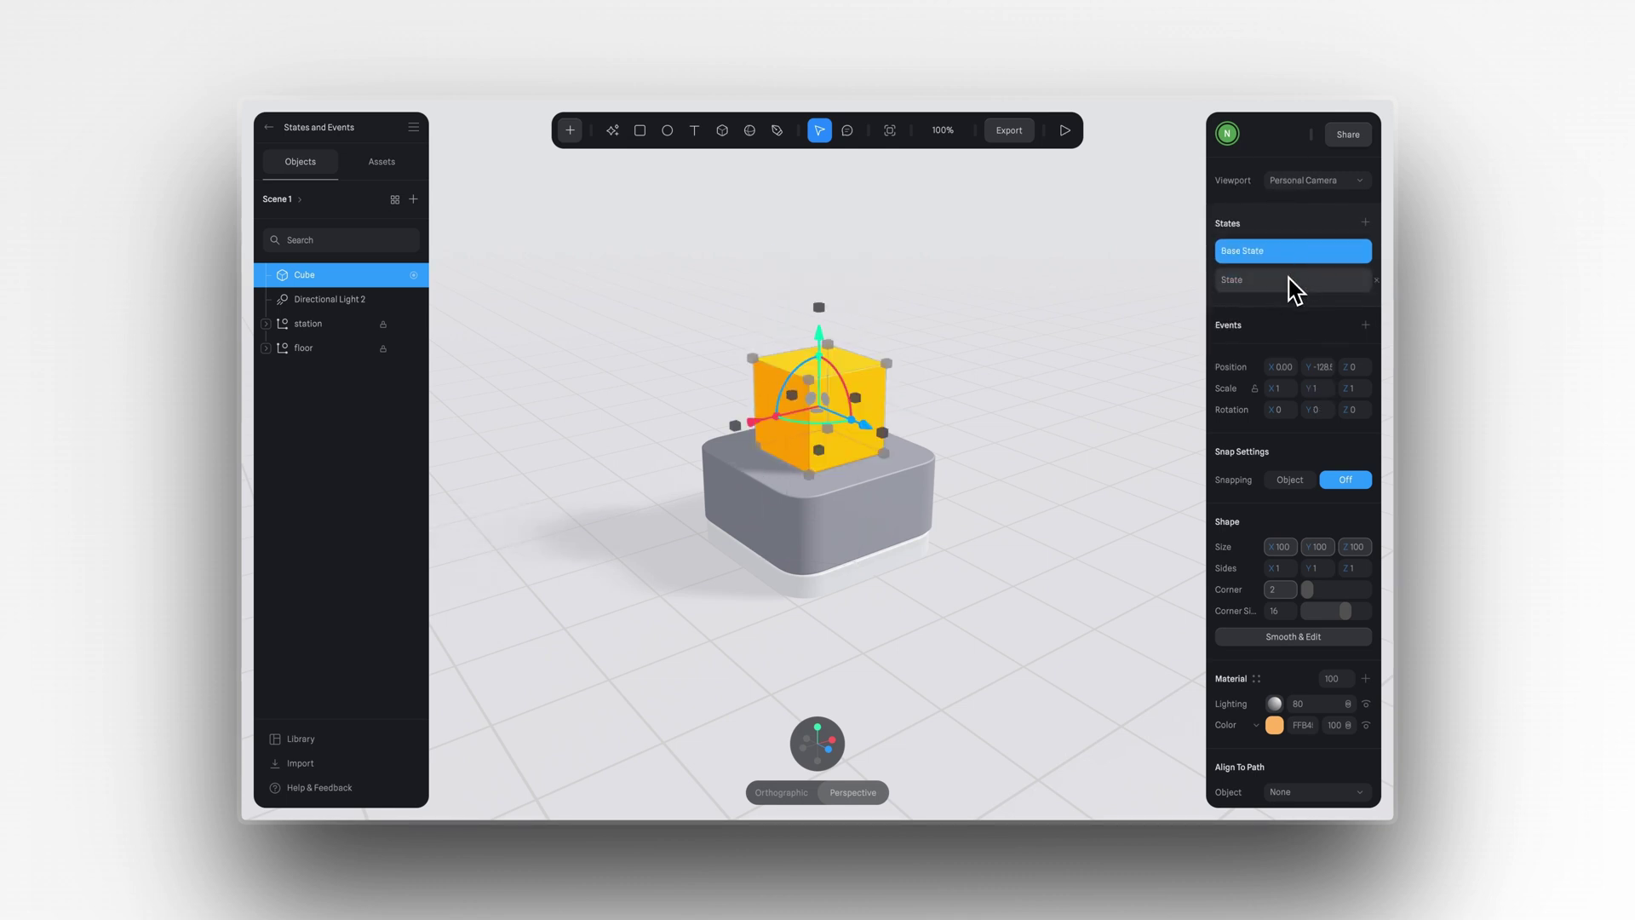
click(1294, 290)
click(1280, 256)
click(1277, 283)
Step: Add a trial third state to the cube and delete it after checking each state
click(1366, 223)
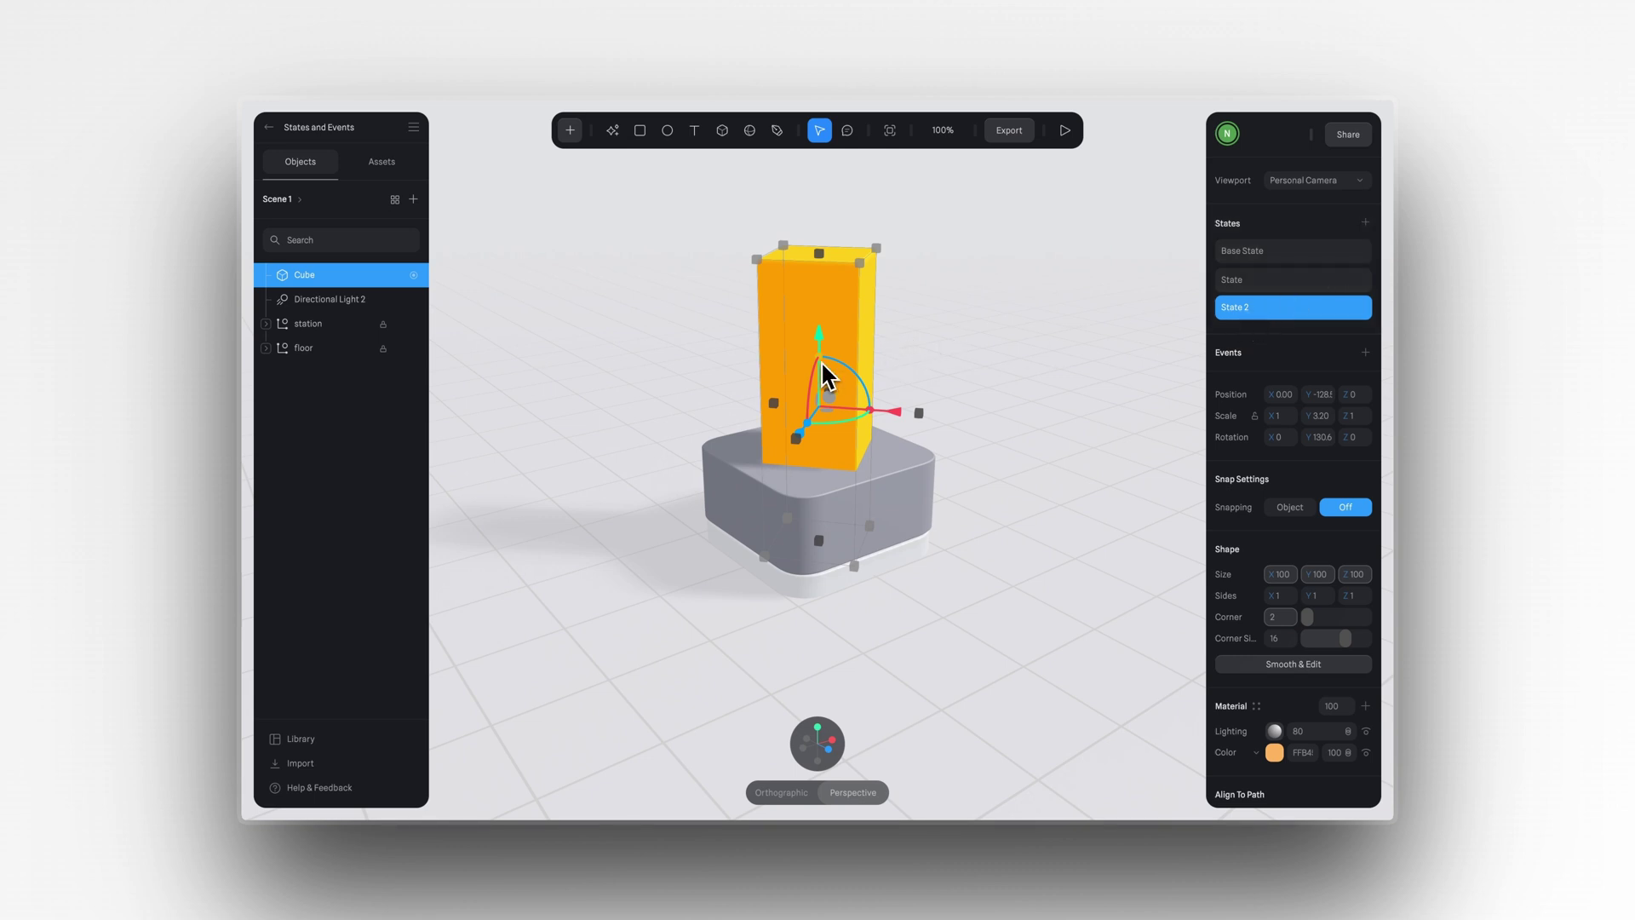
shift+drag(822, 362, 823, 381)
click(1289, 255)
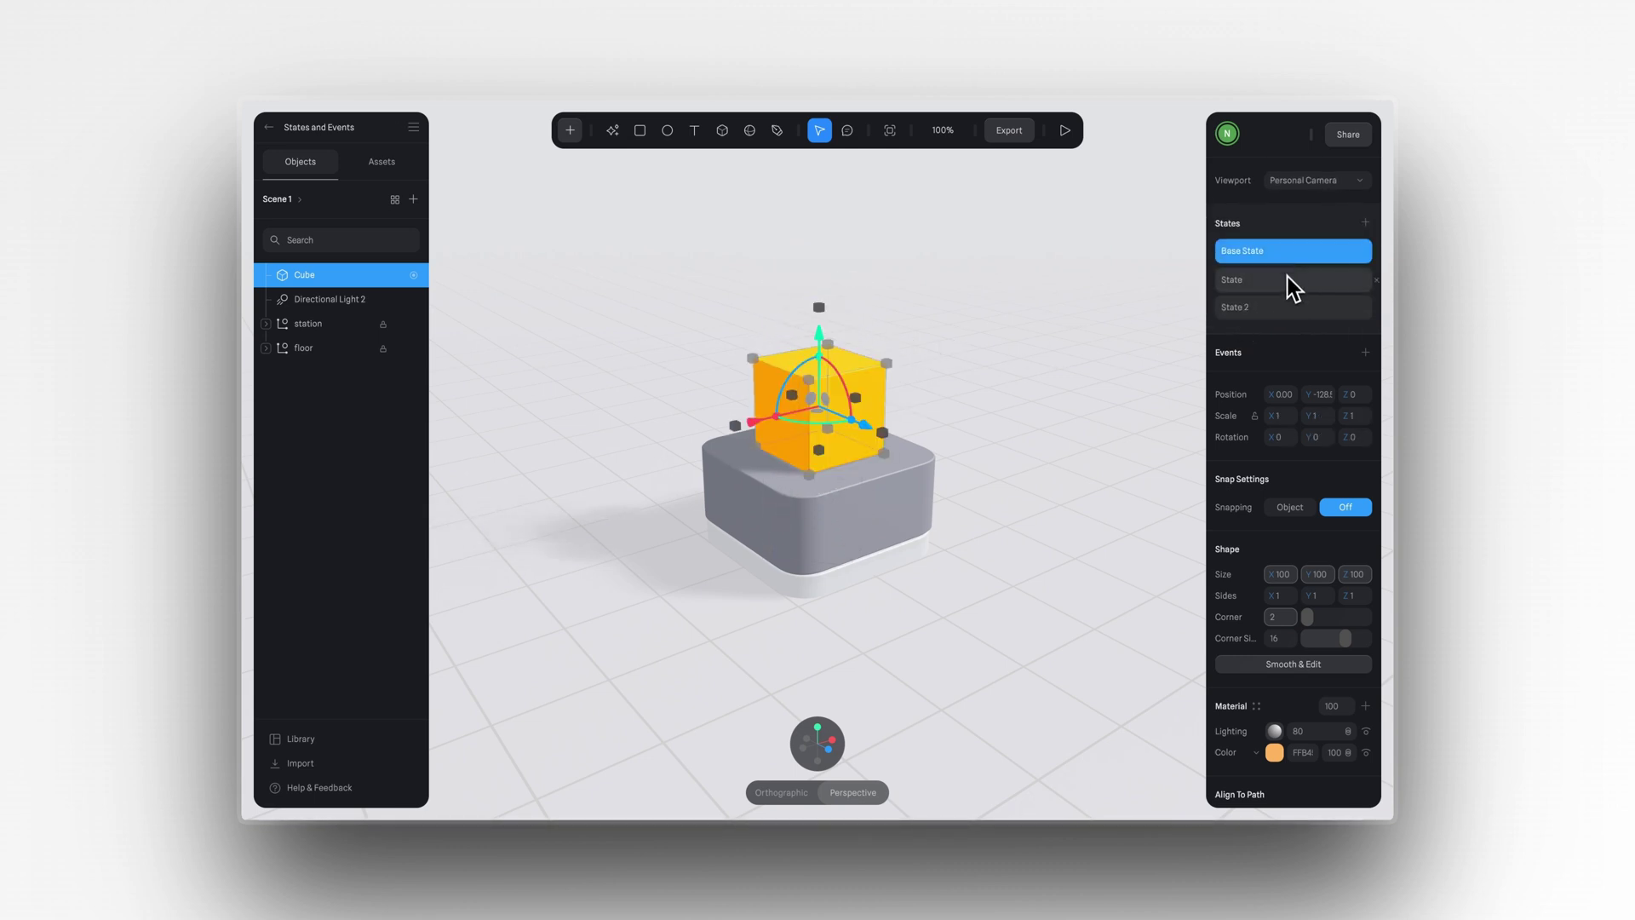
click(1286, 279)
click(1287, 304)
key(Delete)
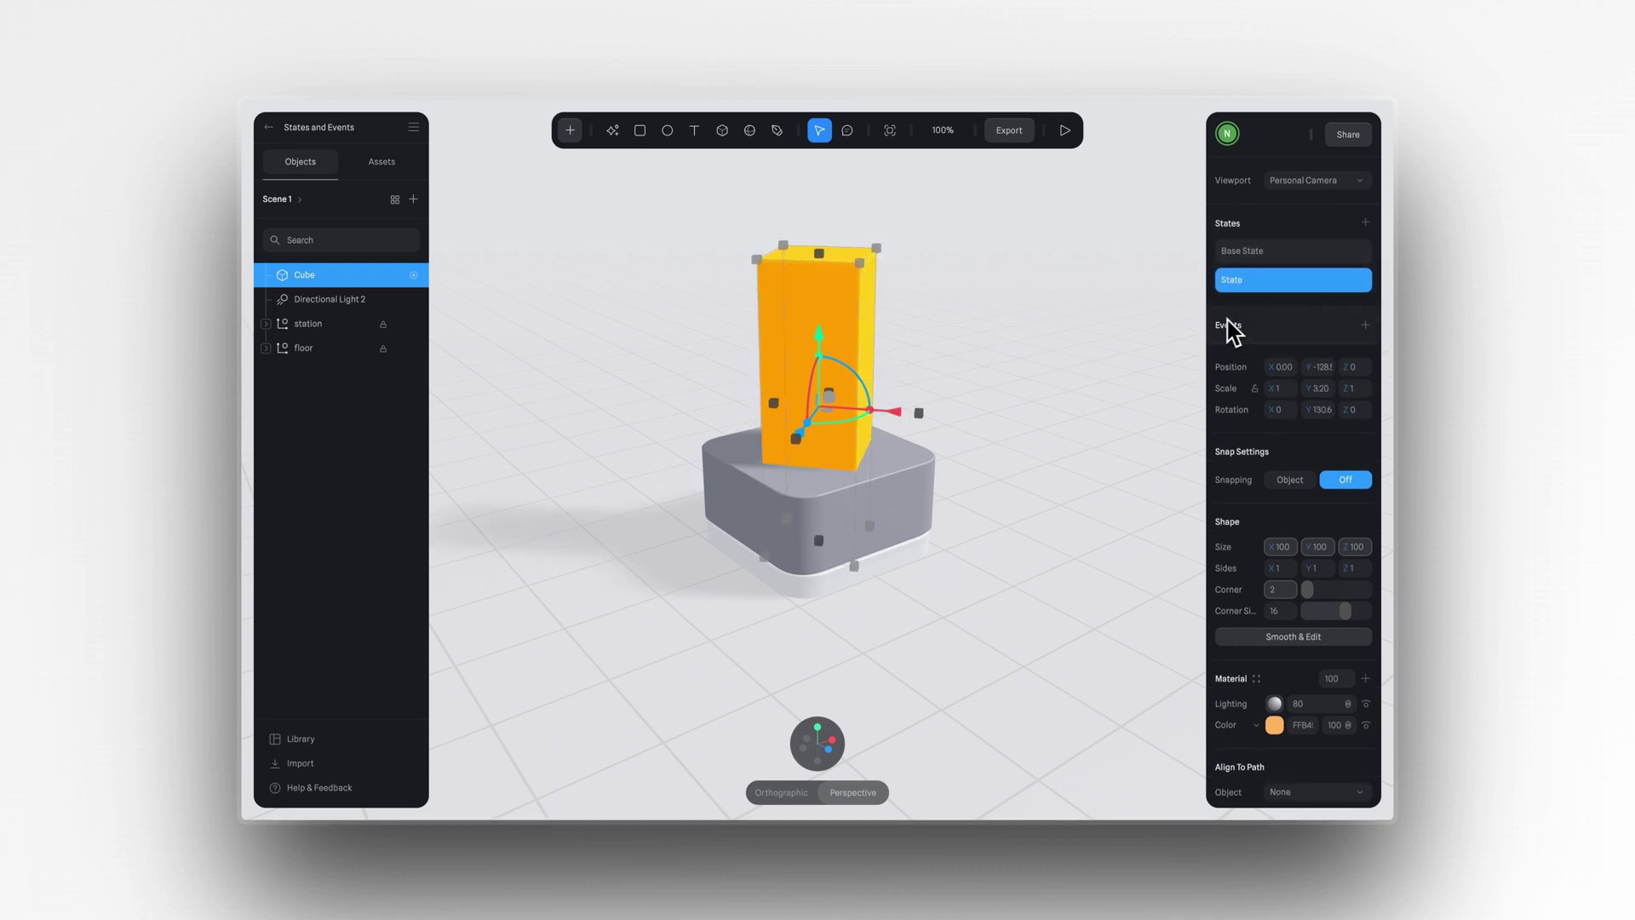
Step: Add a Start event to the cube with a transition from Base State to State, and preview it
click(1365, 325)
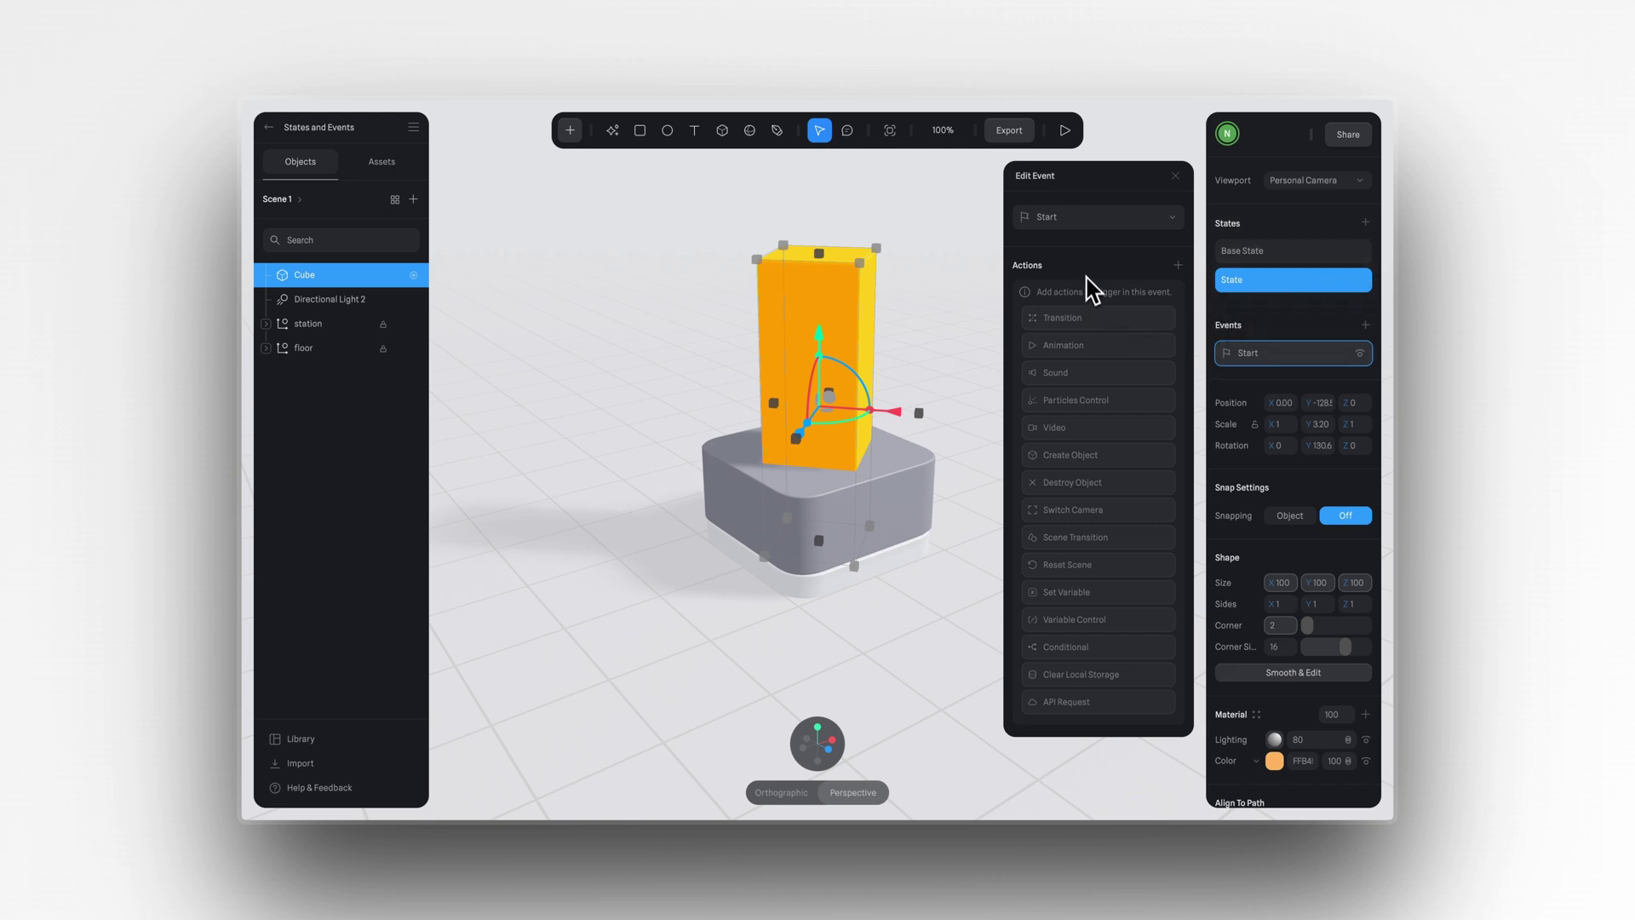
click(1149, 220)
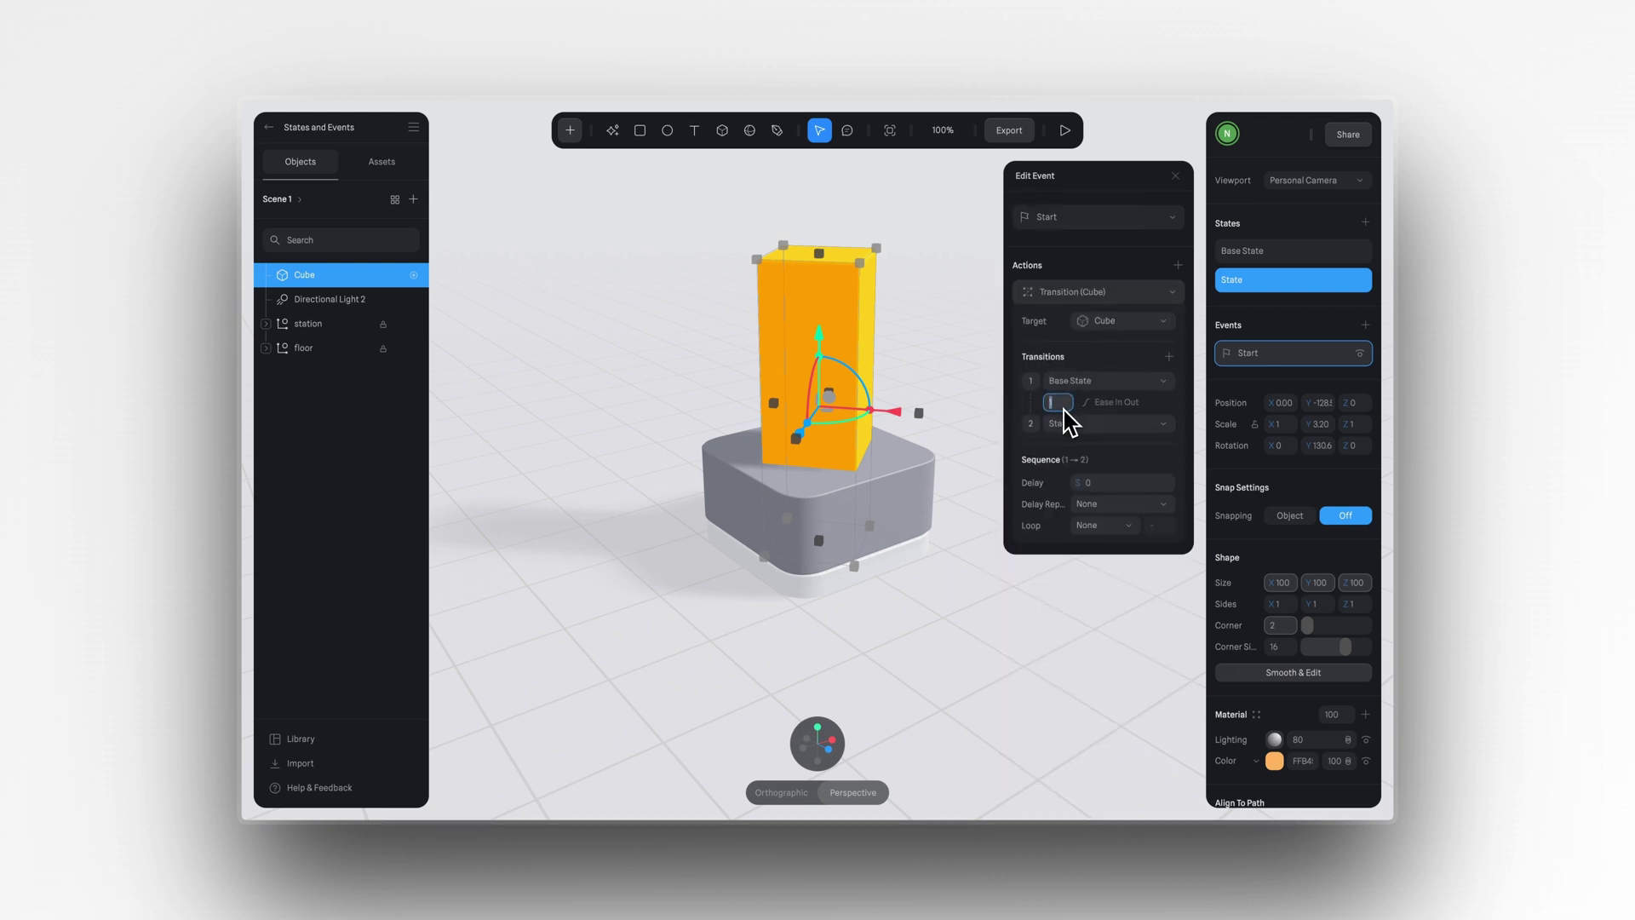
click(1057, 132)
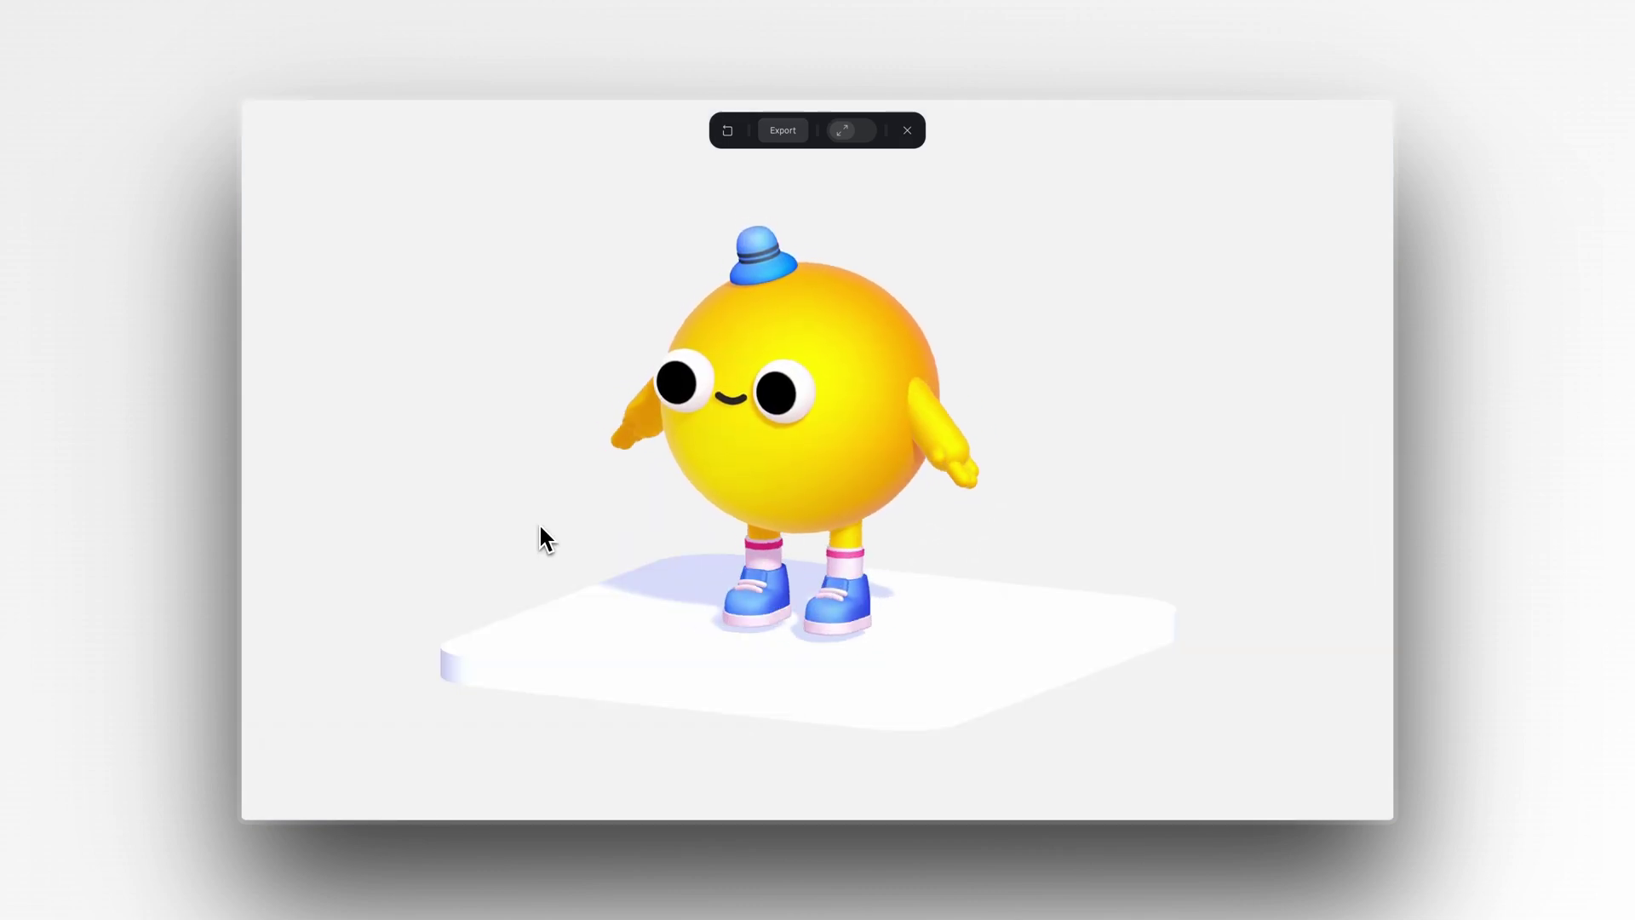
Step: Examine the walking character and its right leg's Front and Back states
drag(540, 527, 608, 526)
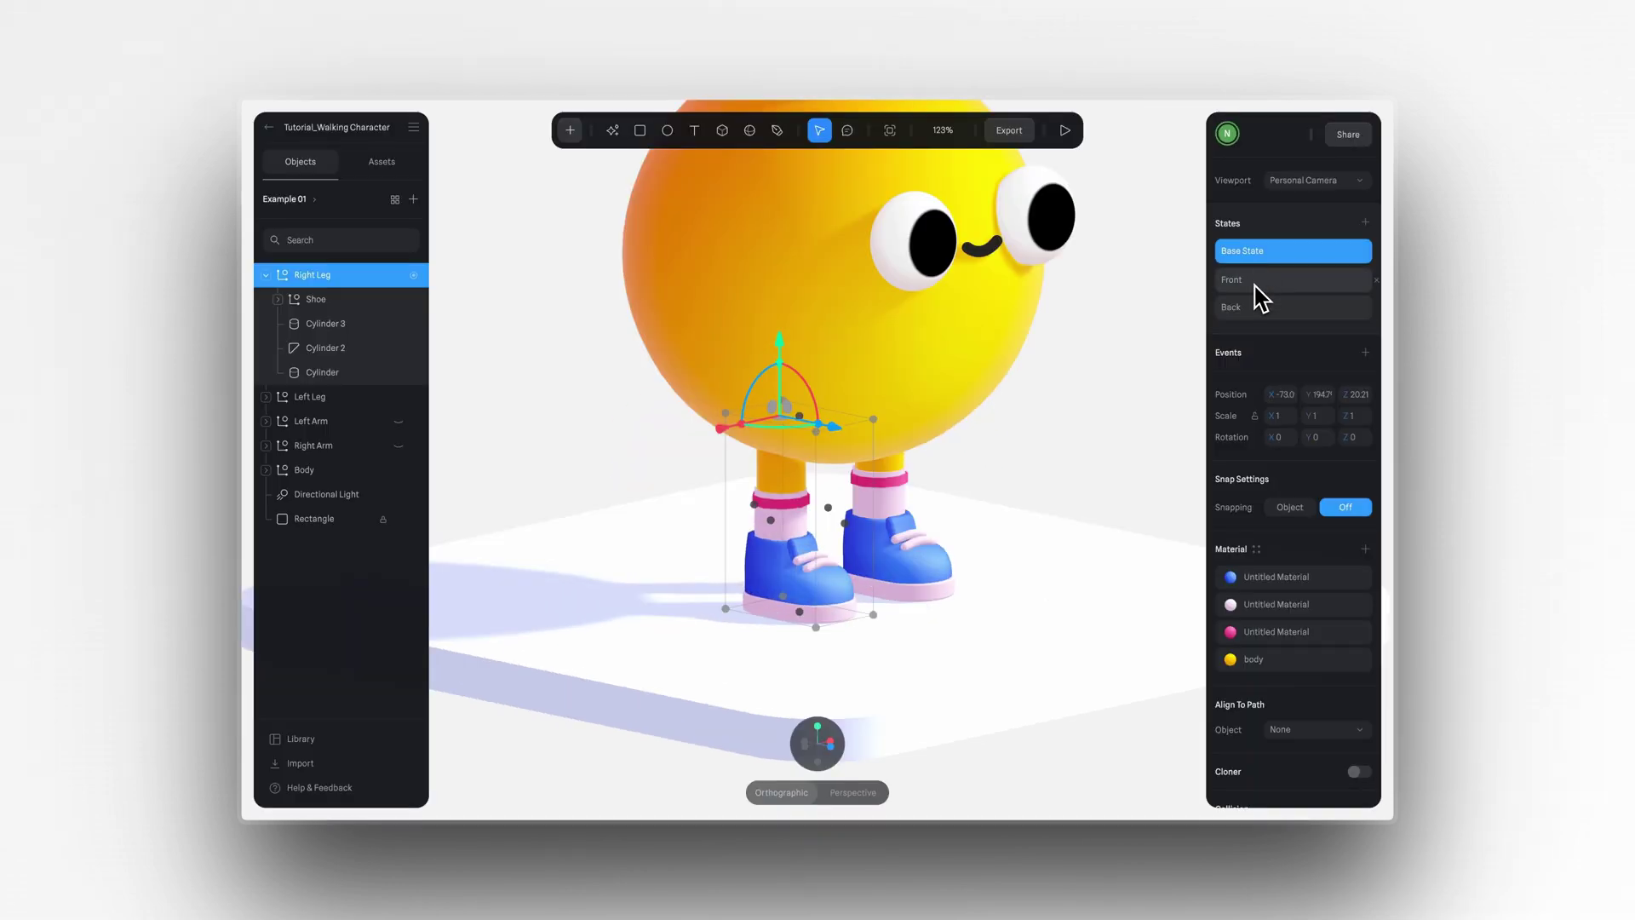
click(1267, 311)
click(1266, 288)
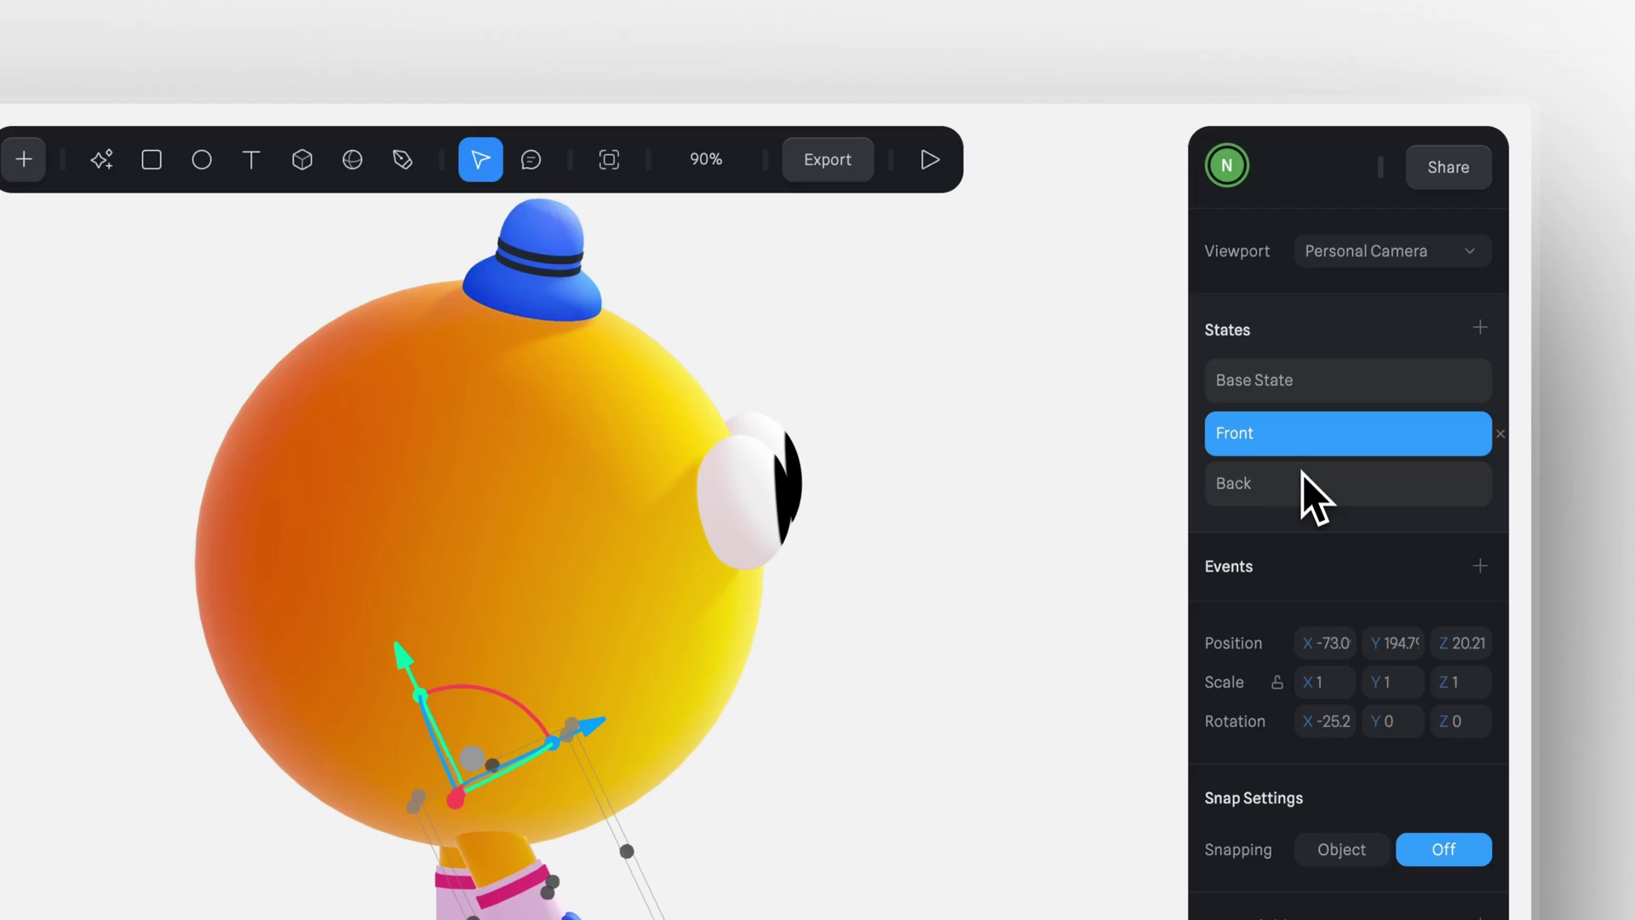
click(1293, 390)
click(1293, 475)
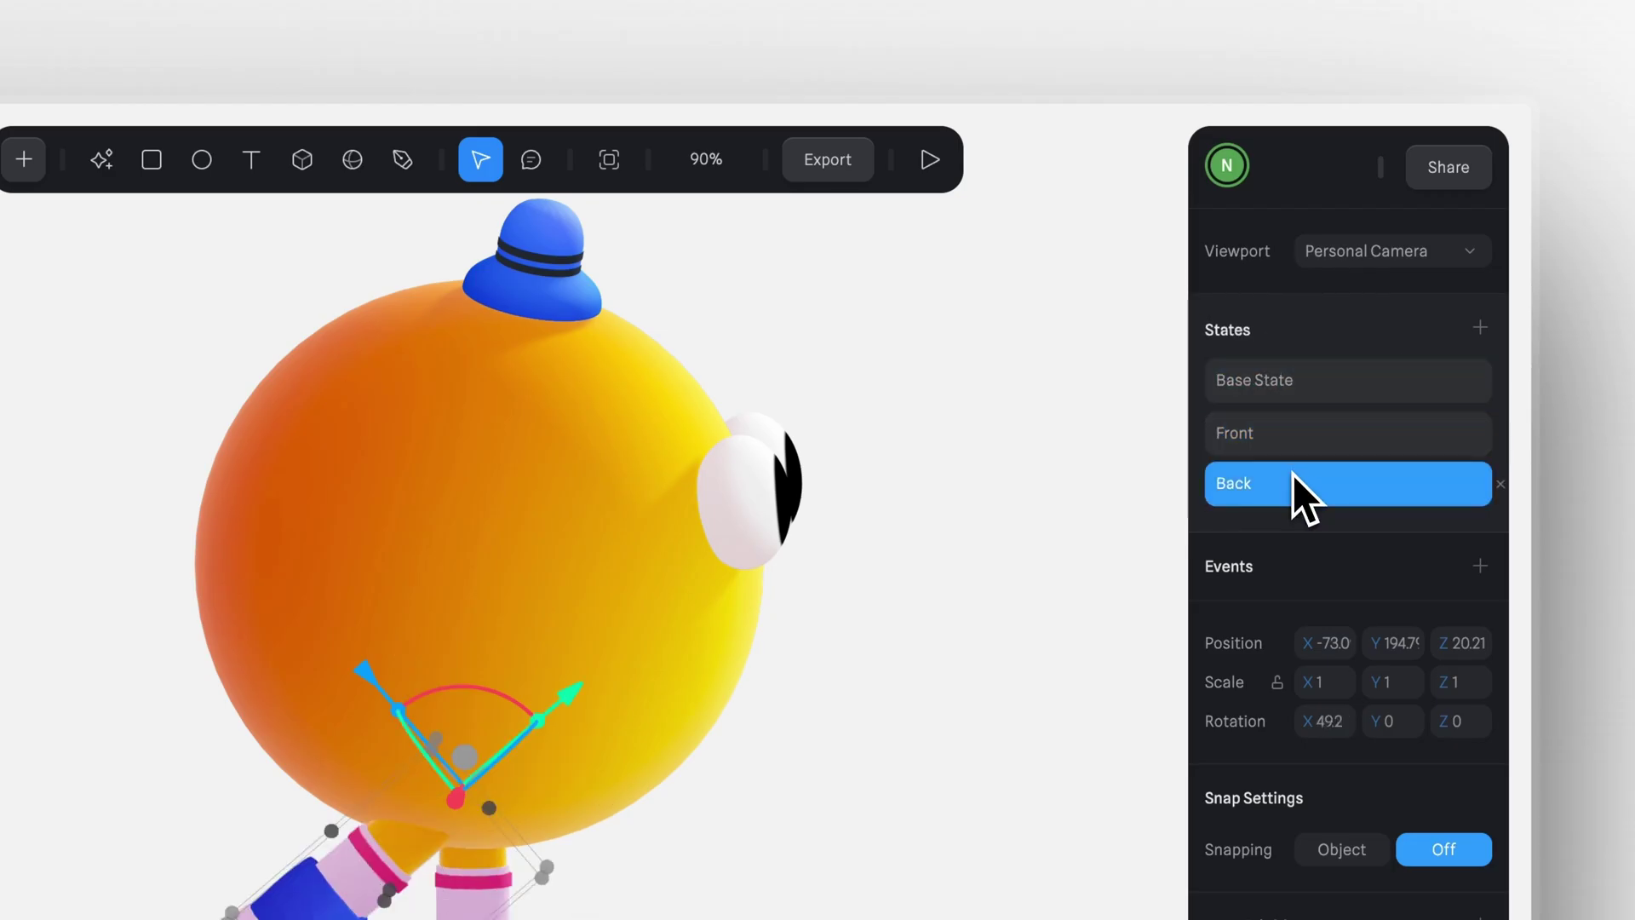
click(1291, 444)
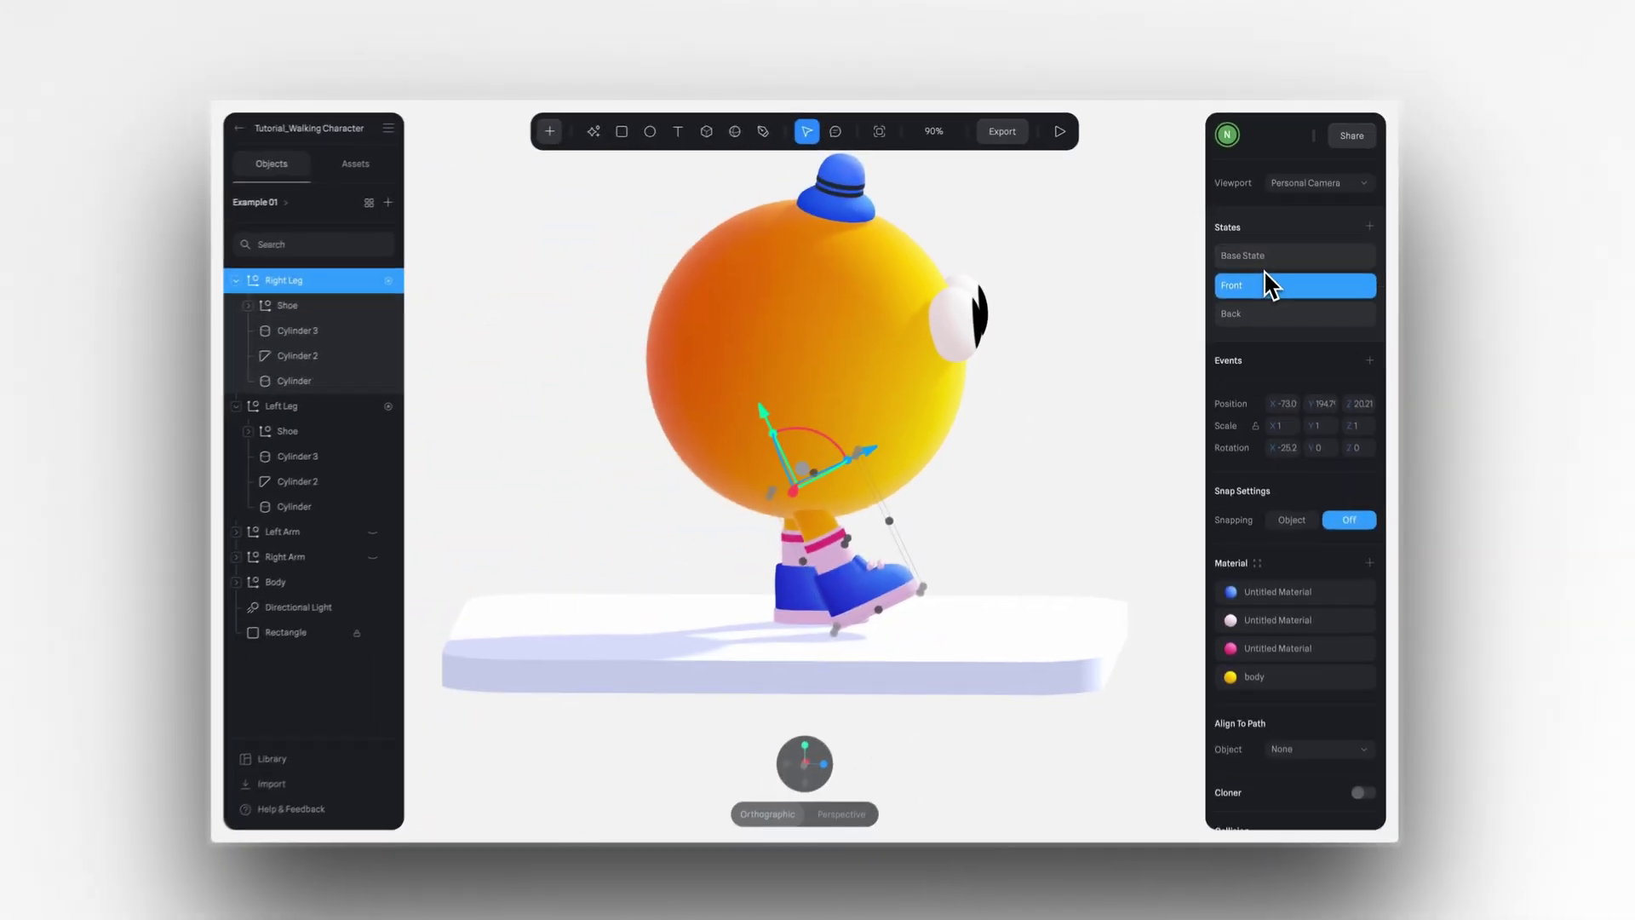
click(1281, 379)
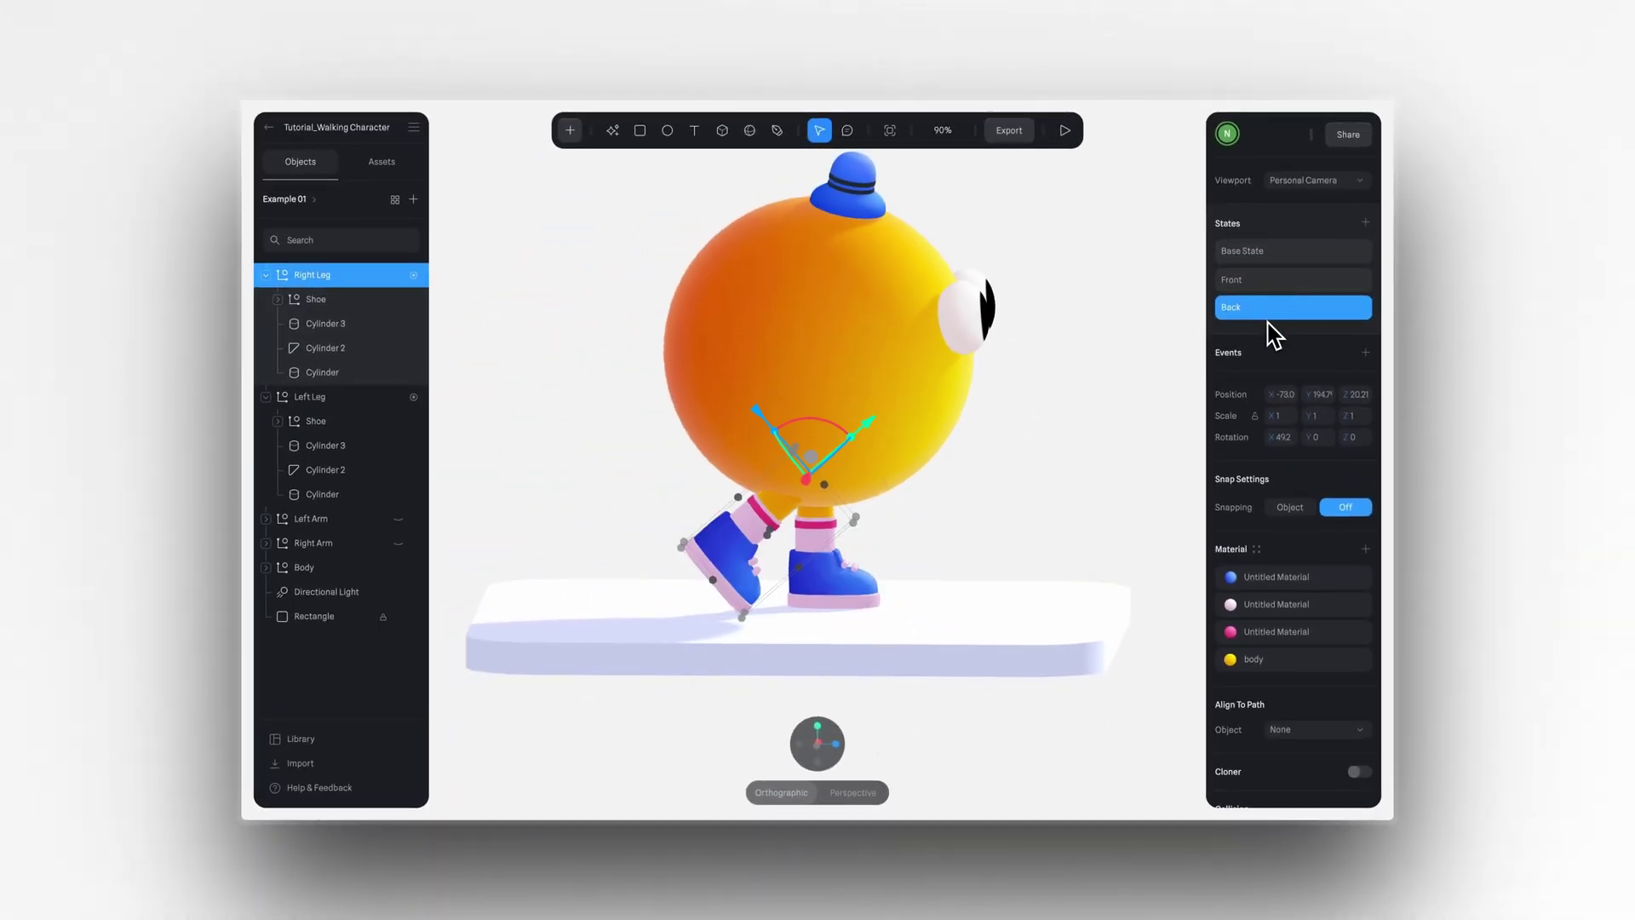
click(1269, 281)
click(1267, 312)
click(1268, 282)
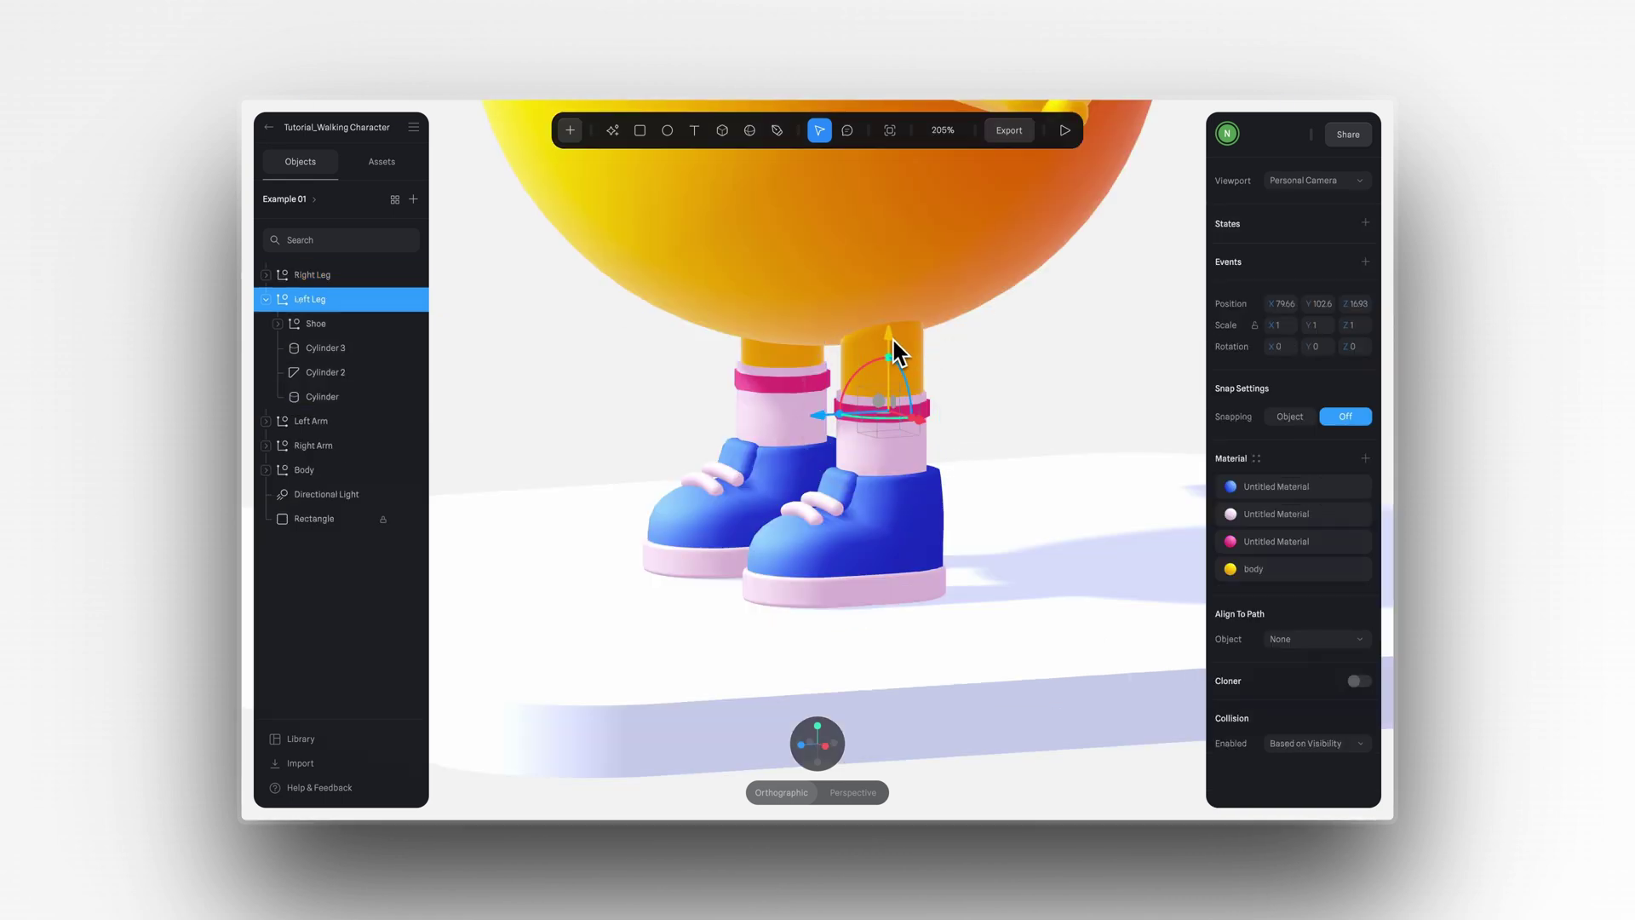
Step: Raise the Left Leg group's pivot toward the top of the leg and clear the selection
drag(894, 349, 901, 230)
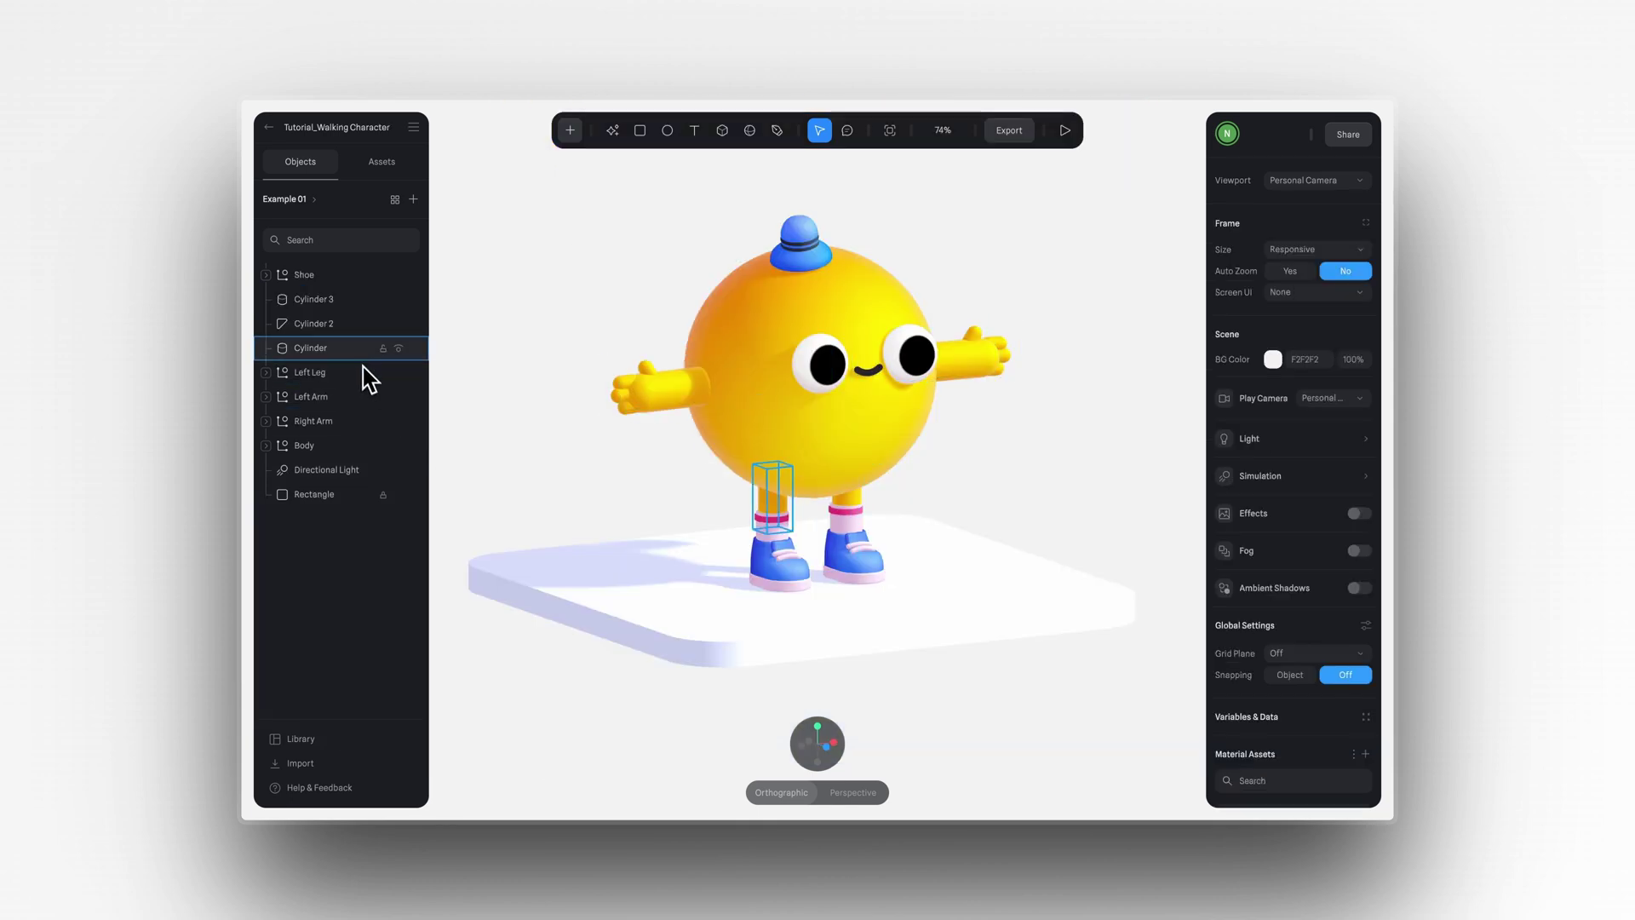
key(Escape)
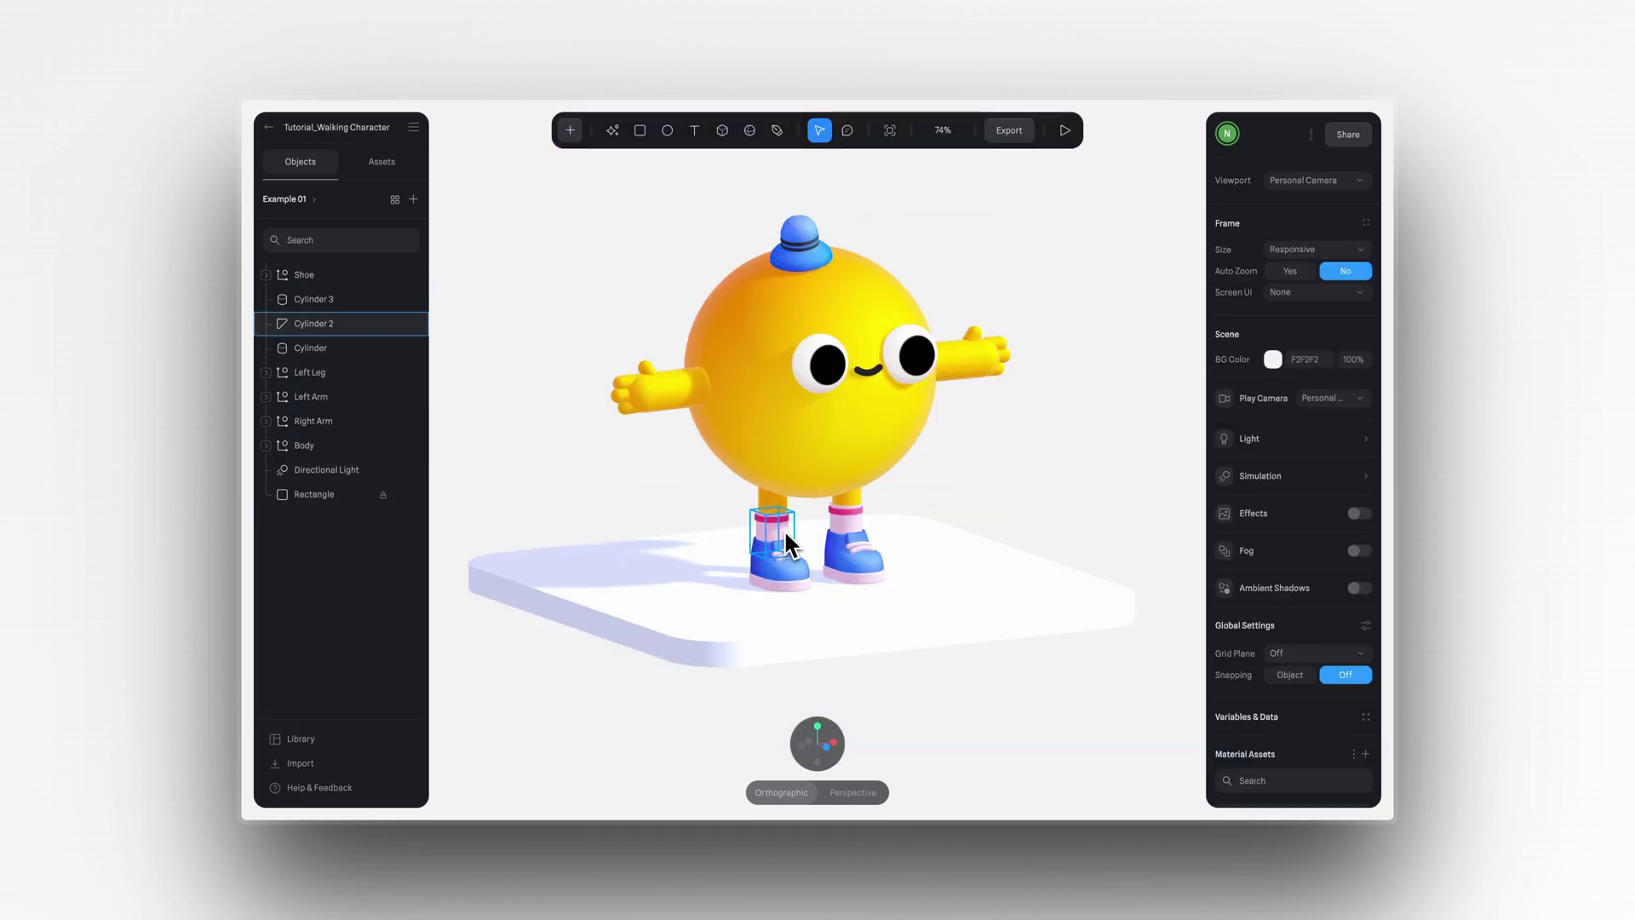
Step: Group the right leg's shoe and its three cylinders, and name the group Right Leg
click(329, 350)
click(366, 276)
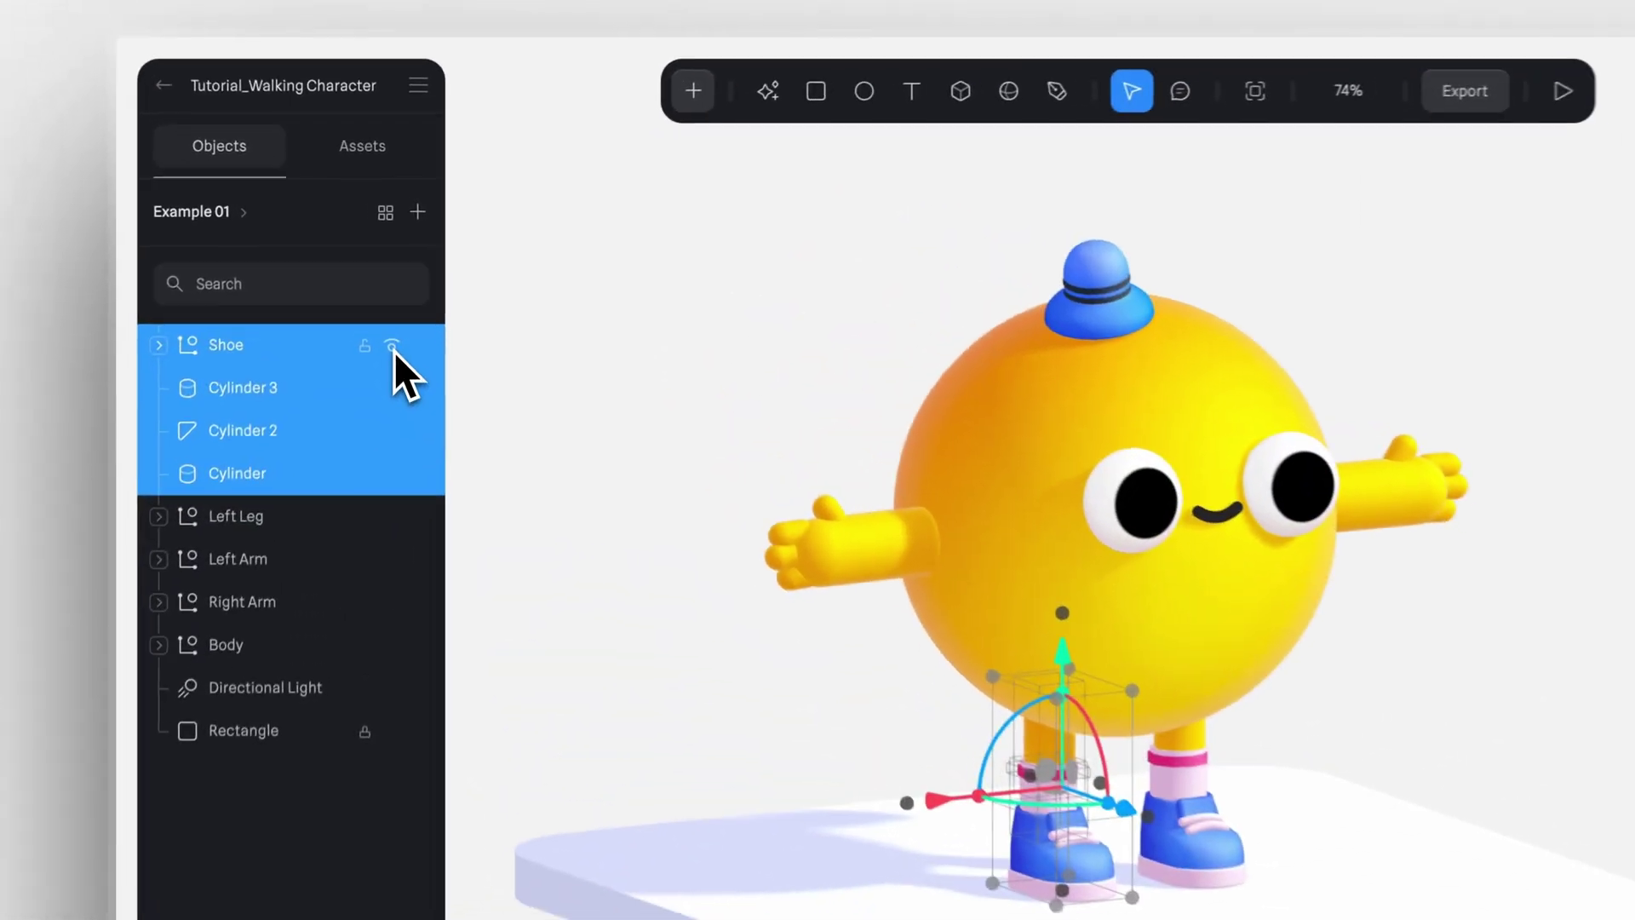
key(super+g)
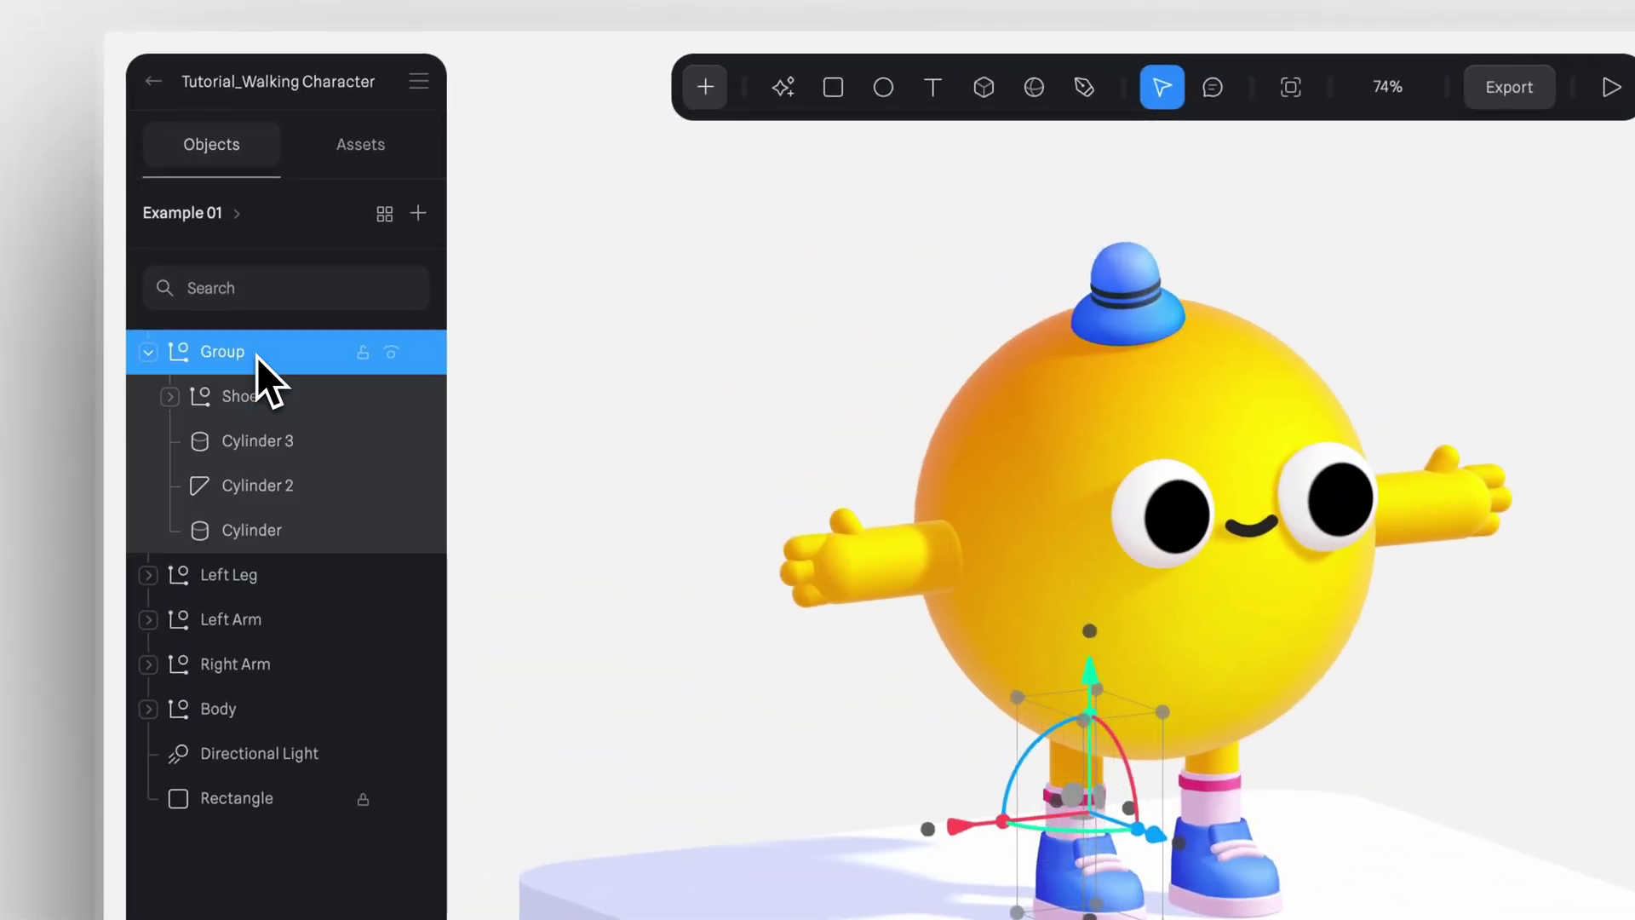
click(150, 352)
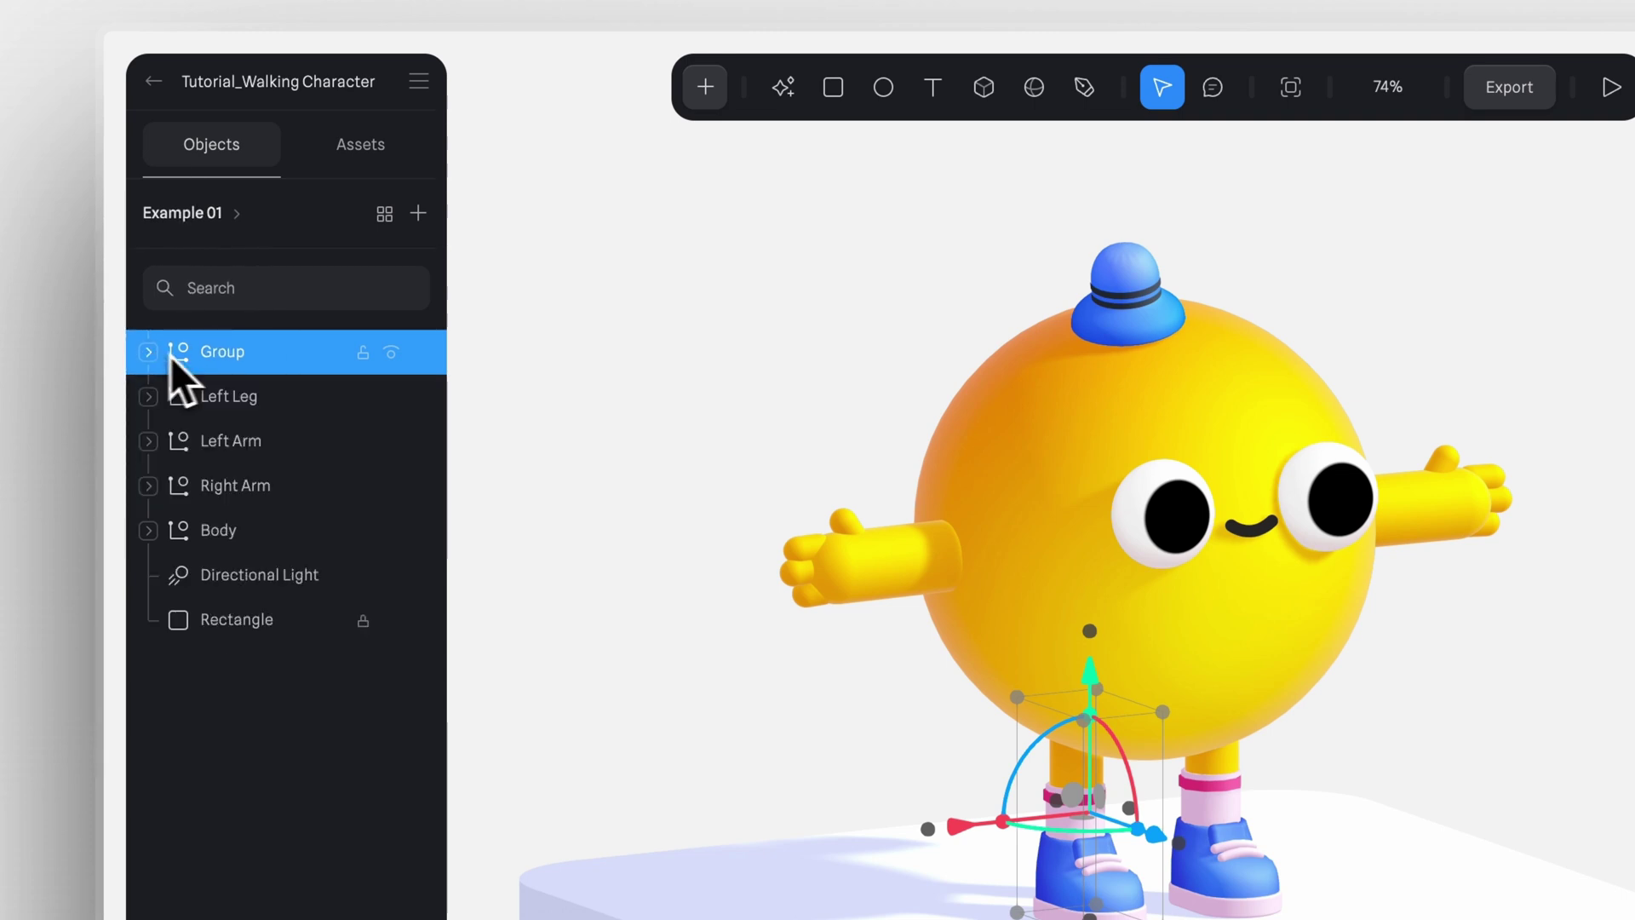
double_click(242, 356)
text(Right Leg)
key(Return)
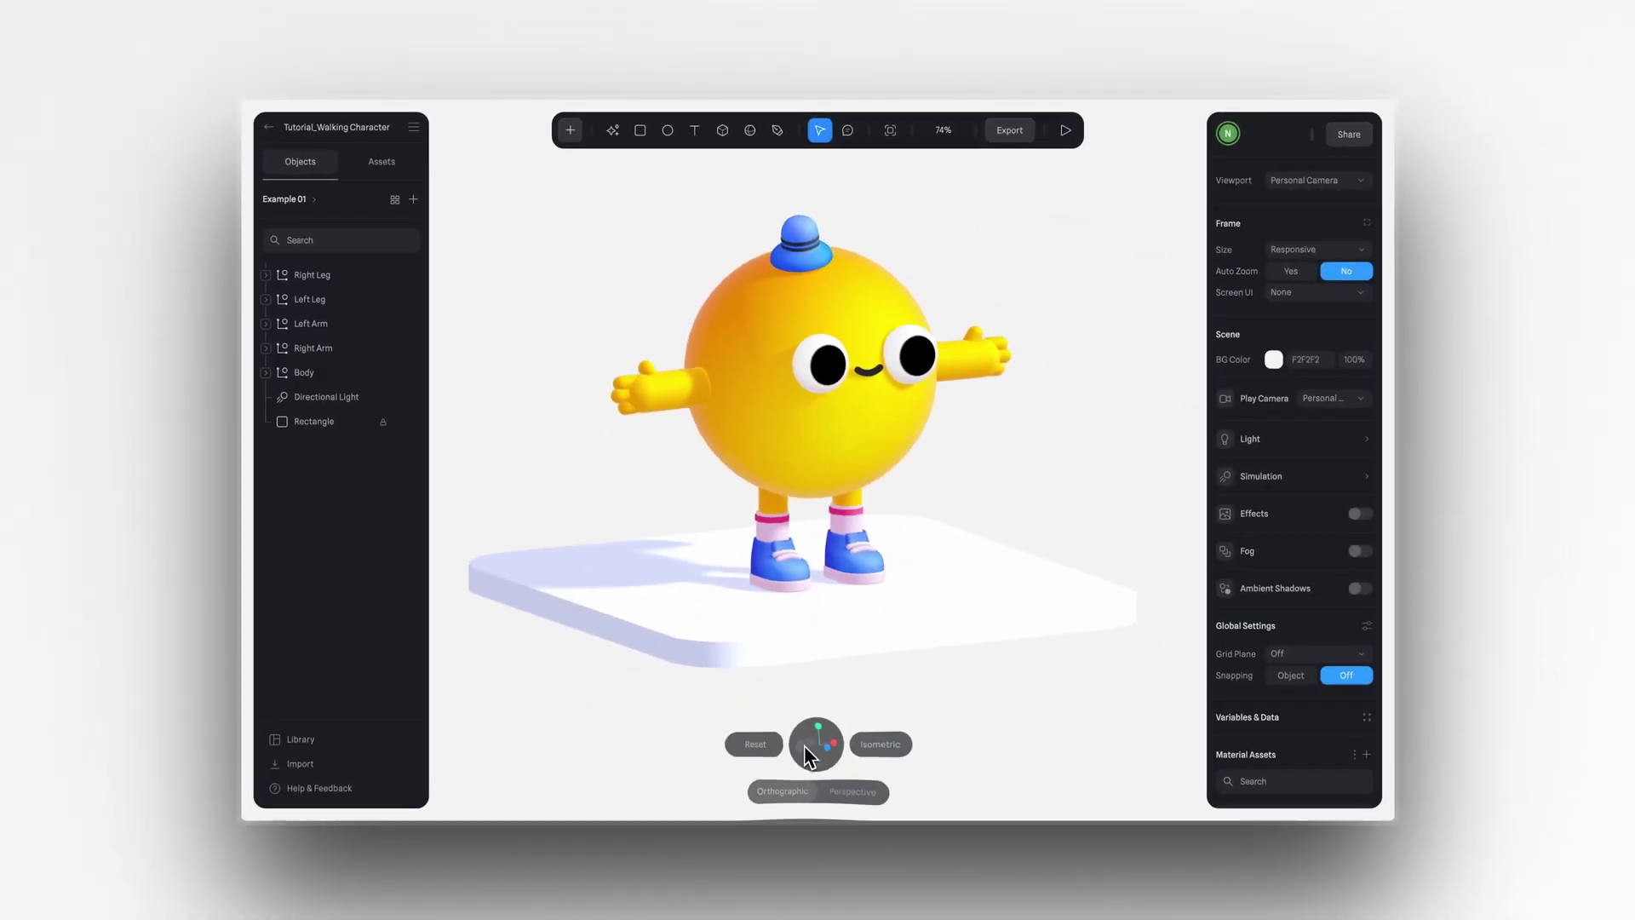
Step: In a side view, move the Right Leg group's pivot to the top centre of the leg, with the body hidden
click(826, 748)
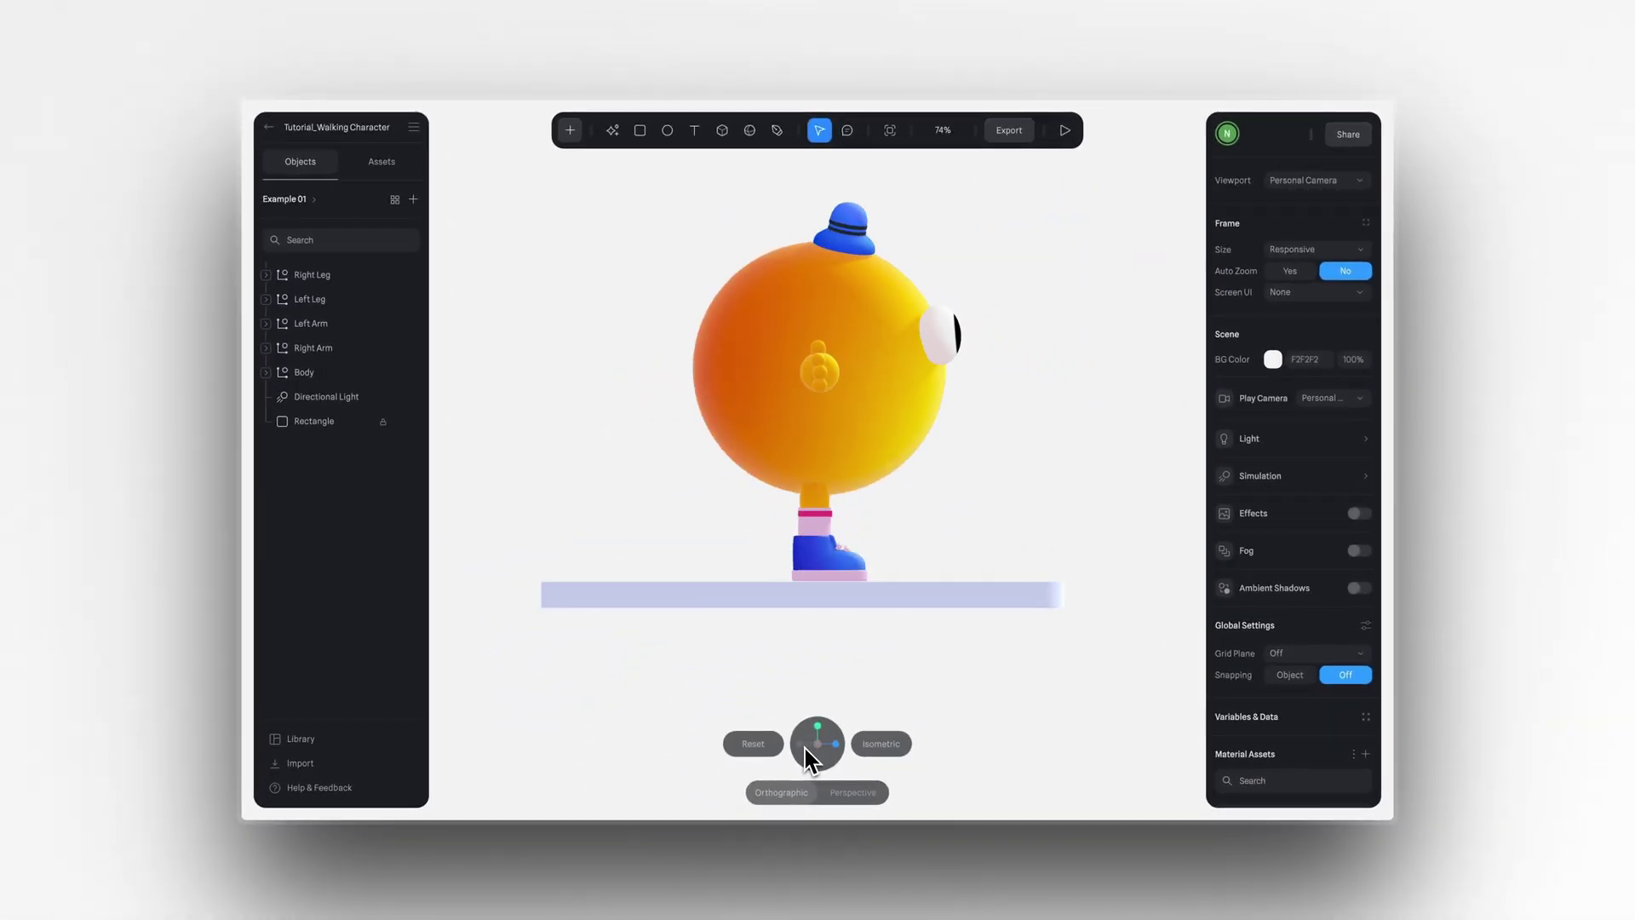
click(824, 570)
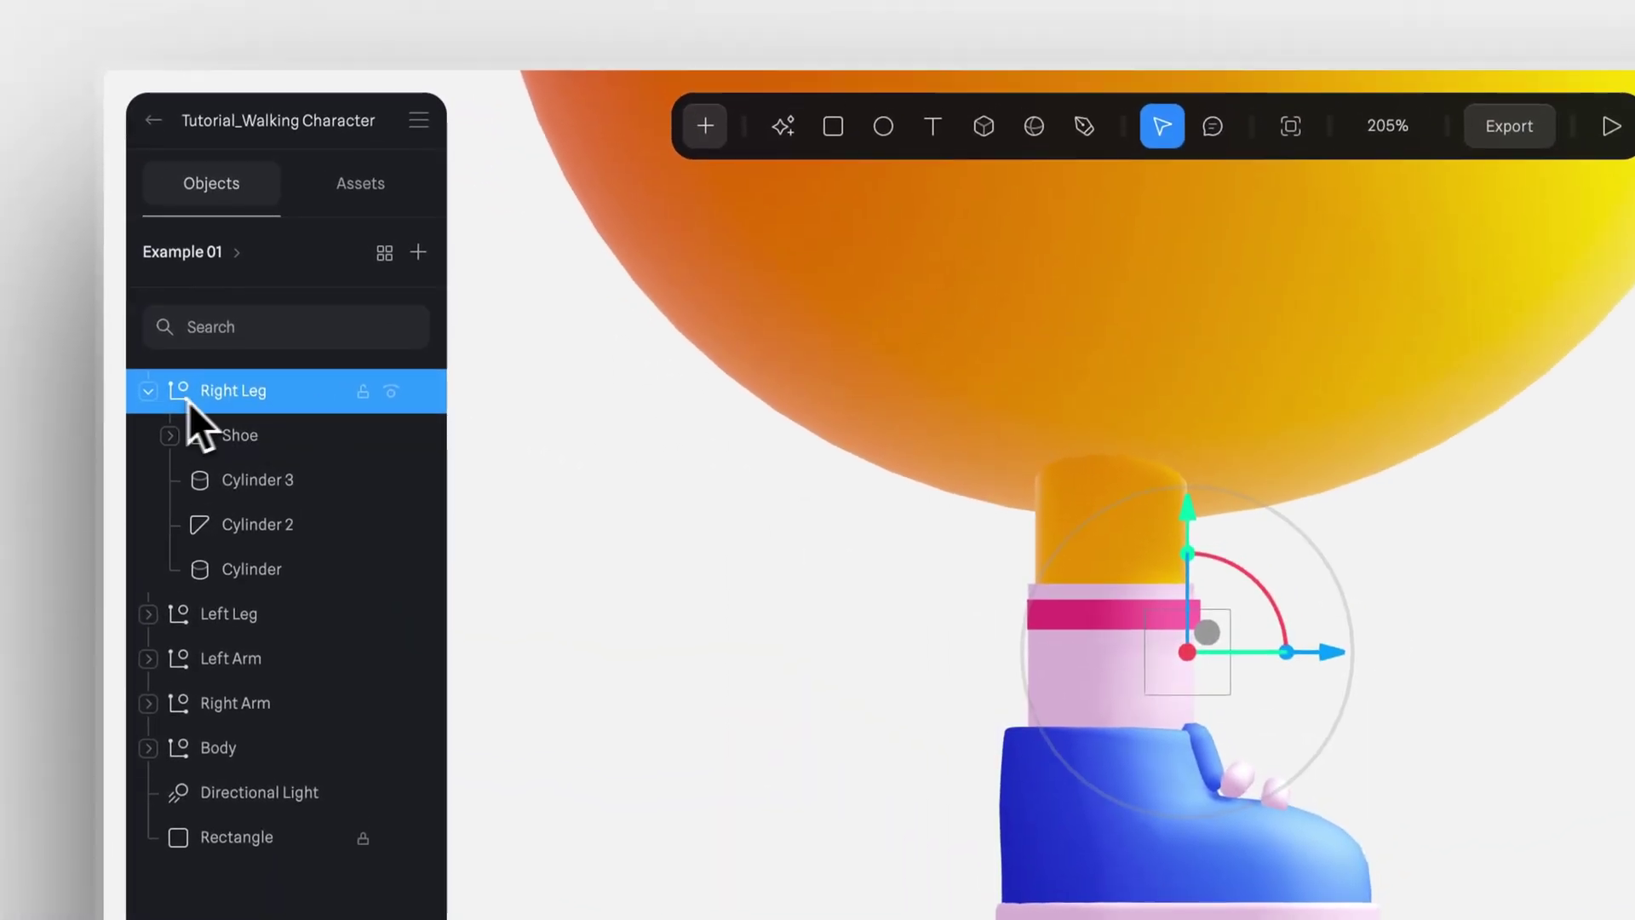
click(127, 361)
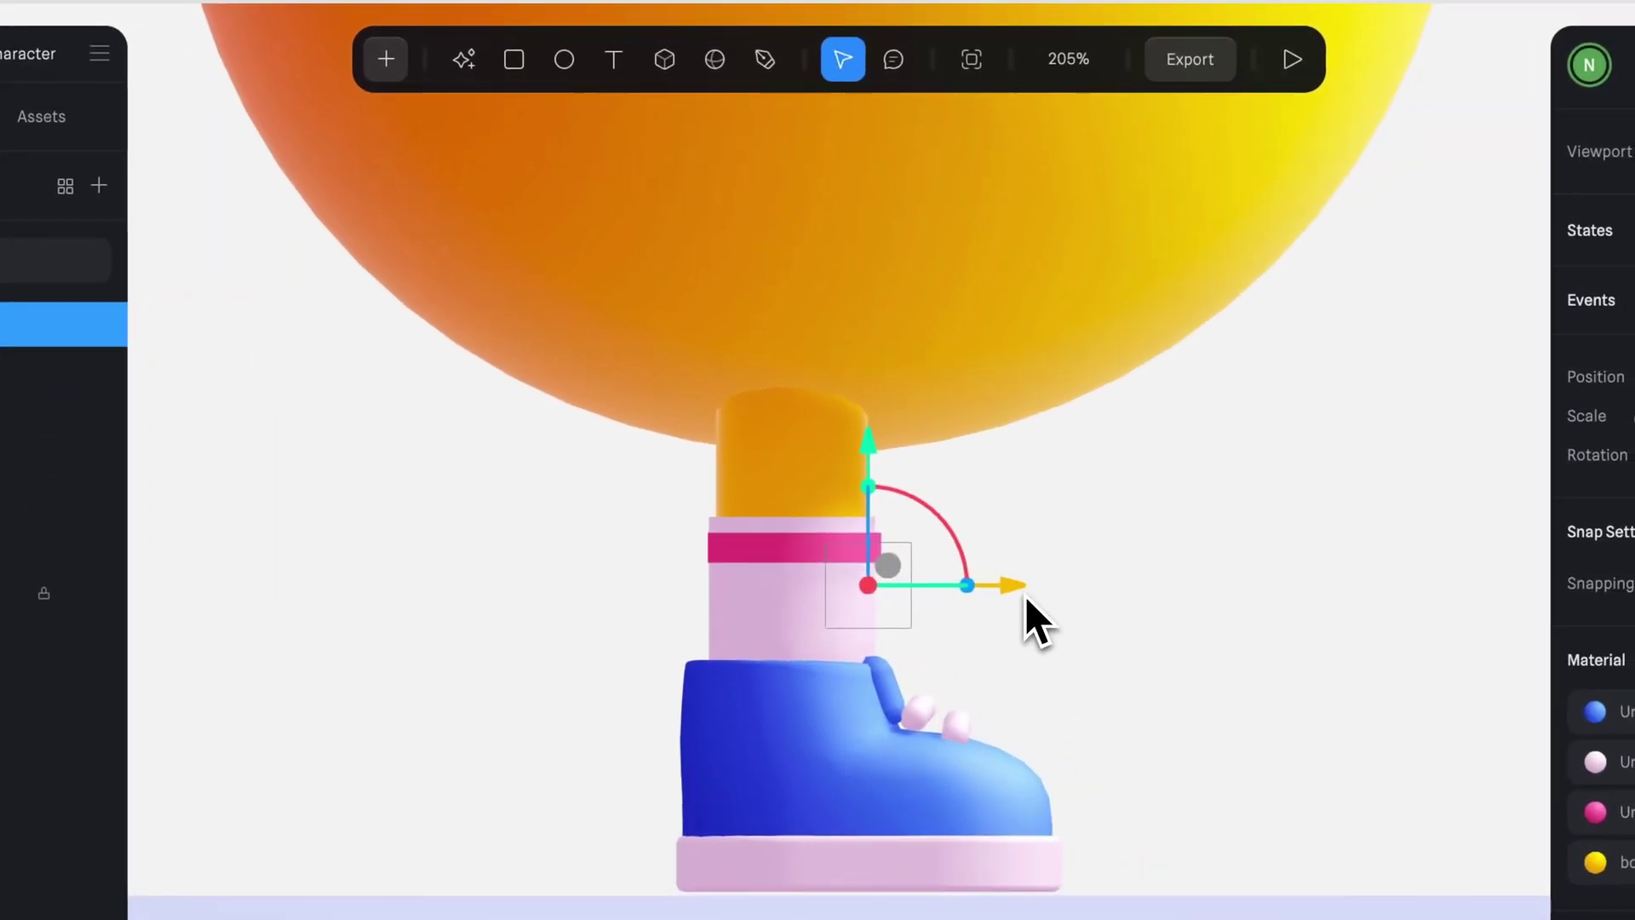
drag(1026, 595, 947, 600)
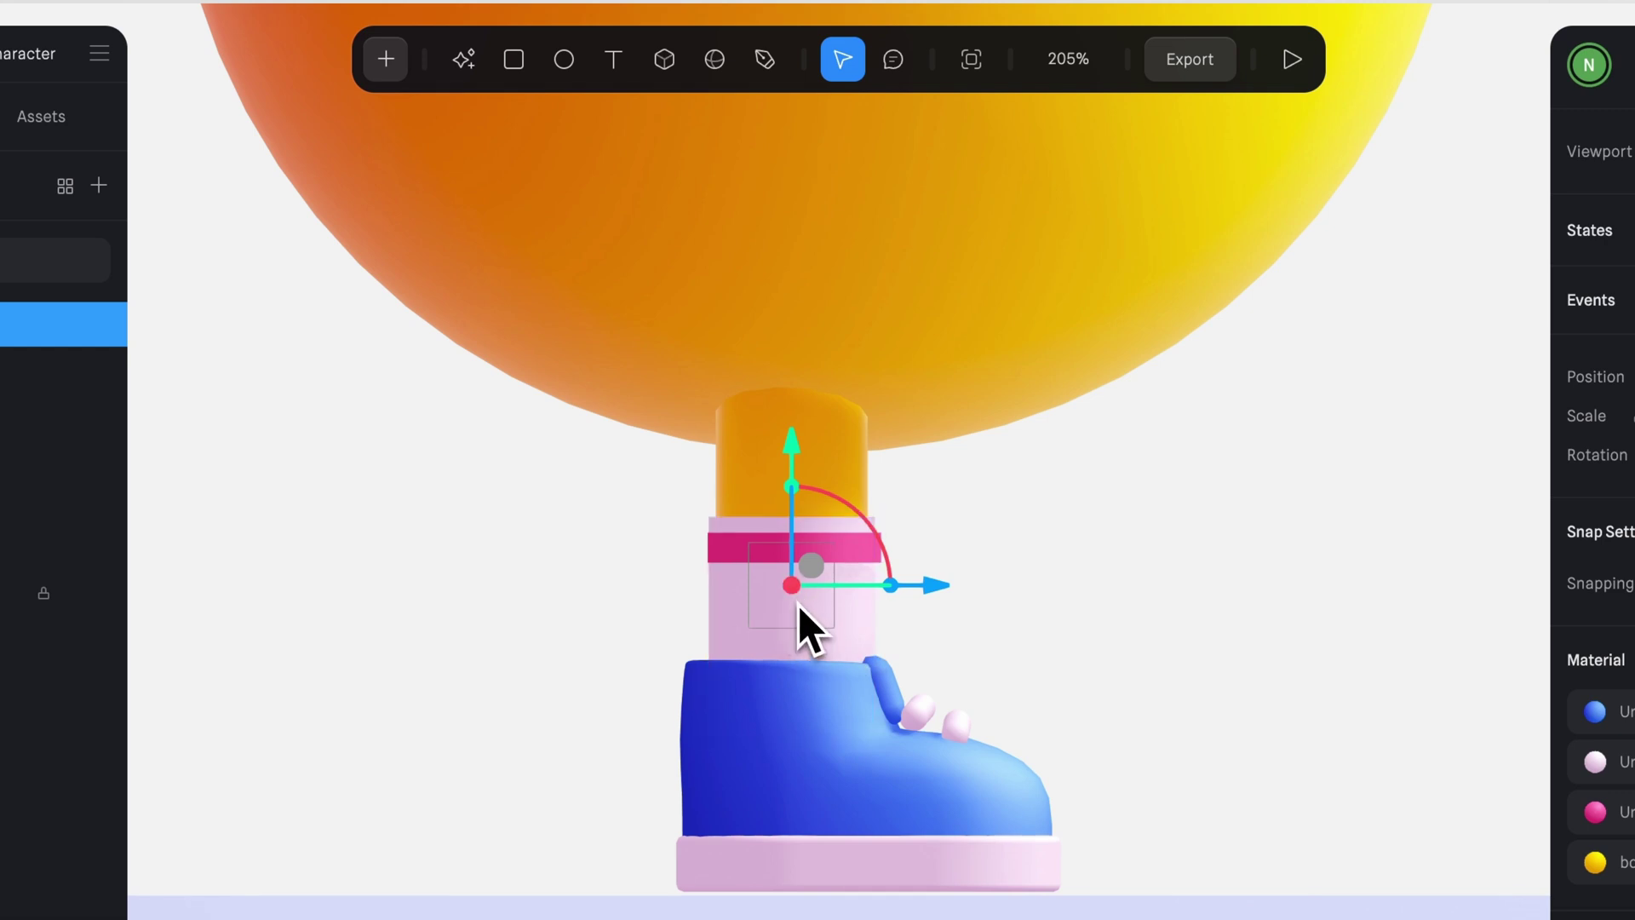
click(793, 442)
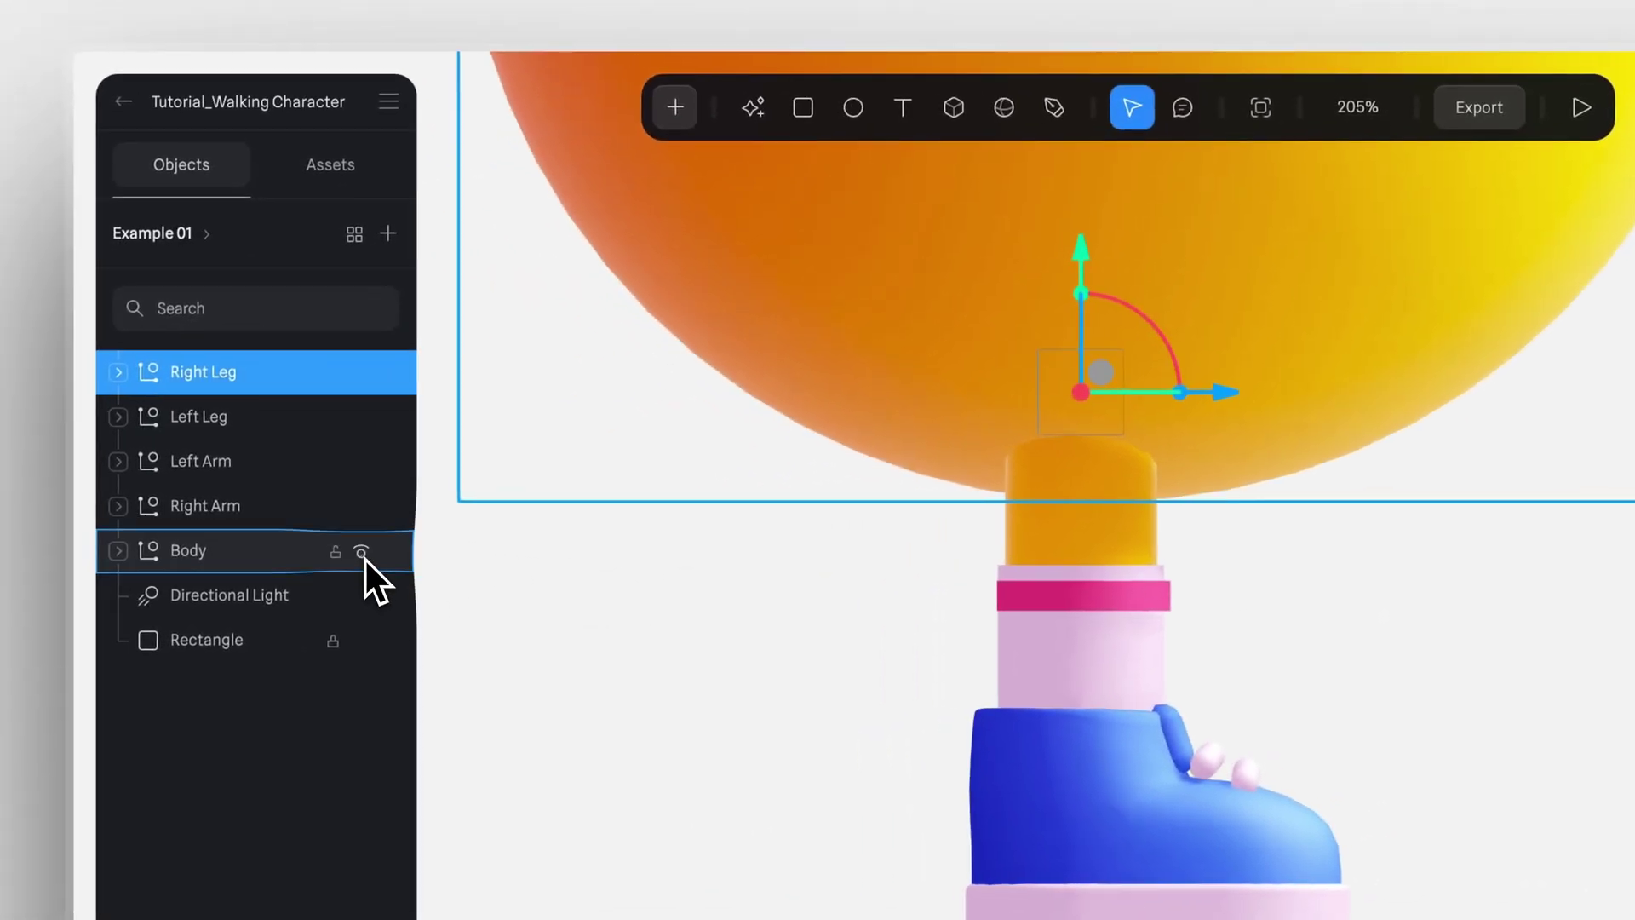
click(223, 568)
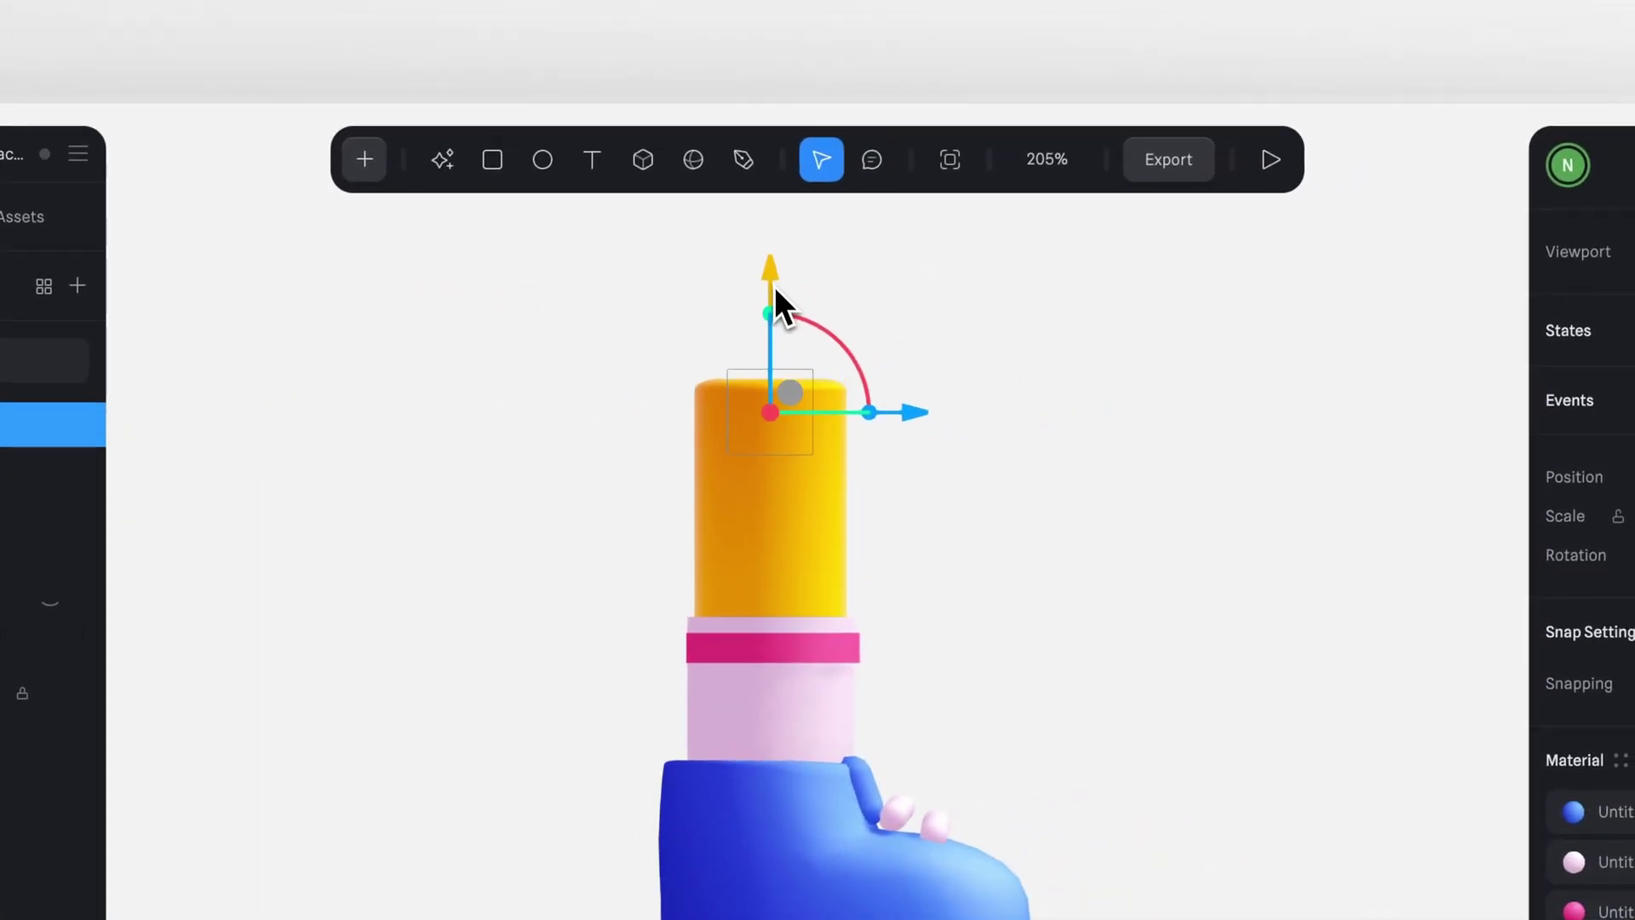
drag(774, 287, 775, 296)
Step: Move the Left Leg group's pivot to the top centre of the leg
mouse_move(1275, 350)
mouse_down()
mouse_move(1237, 347)
mouse_move(1316, 347)
mouse_move(1277, 359)
mouse_up()
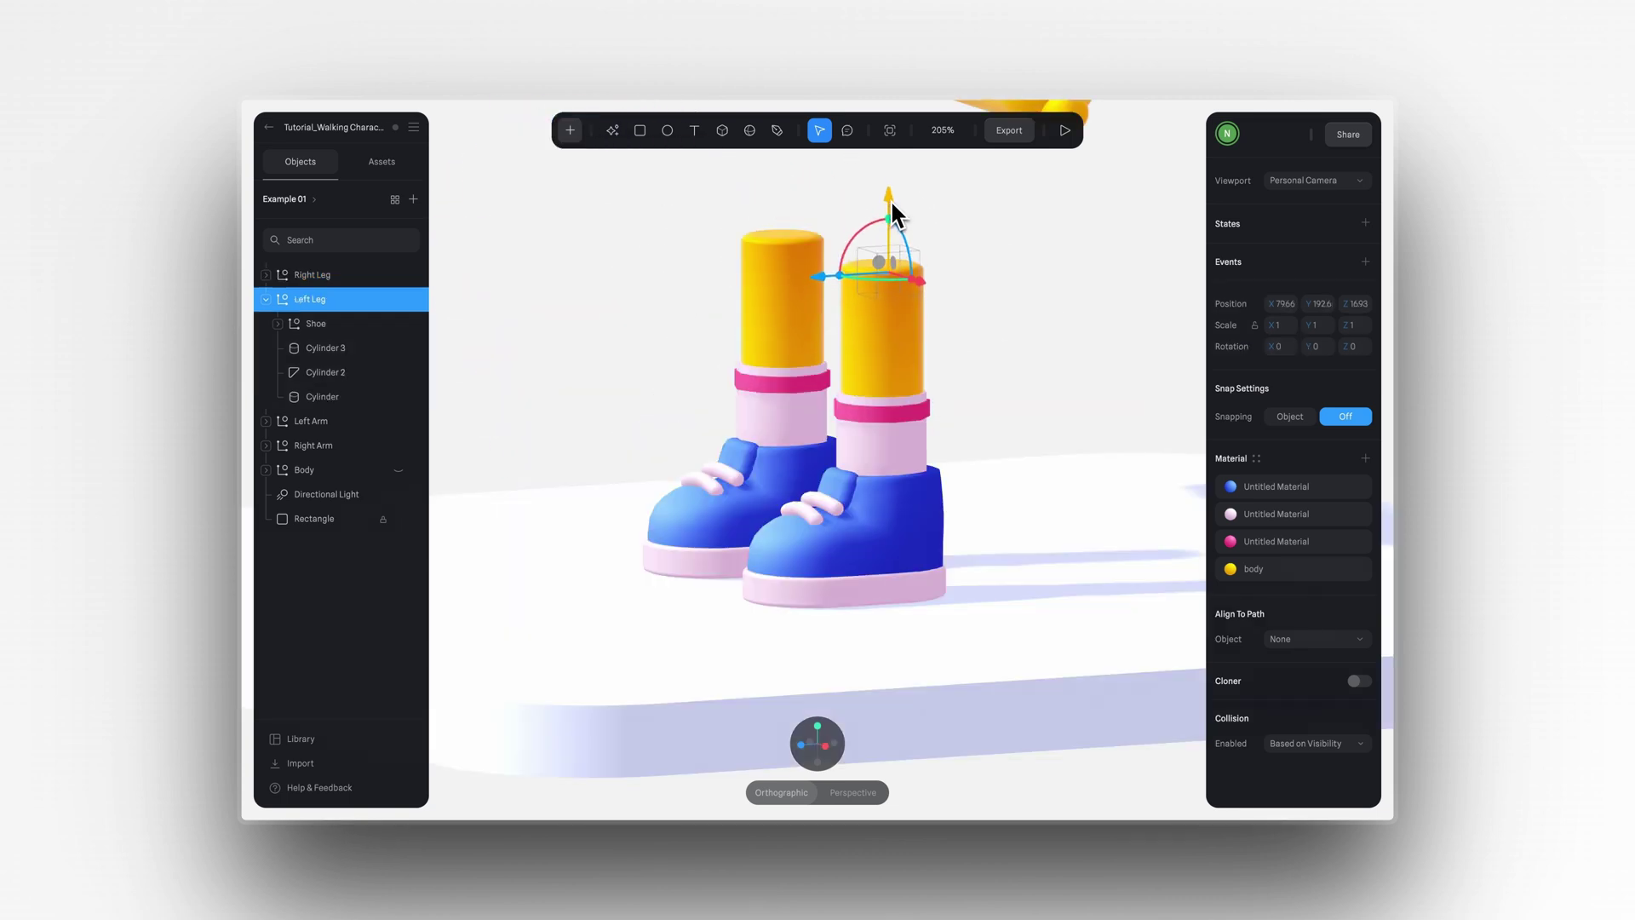
drag(891, 199, 931, 263)
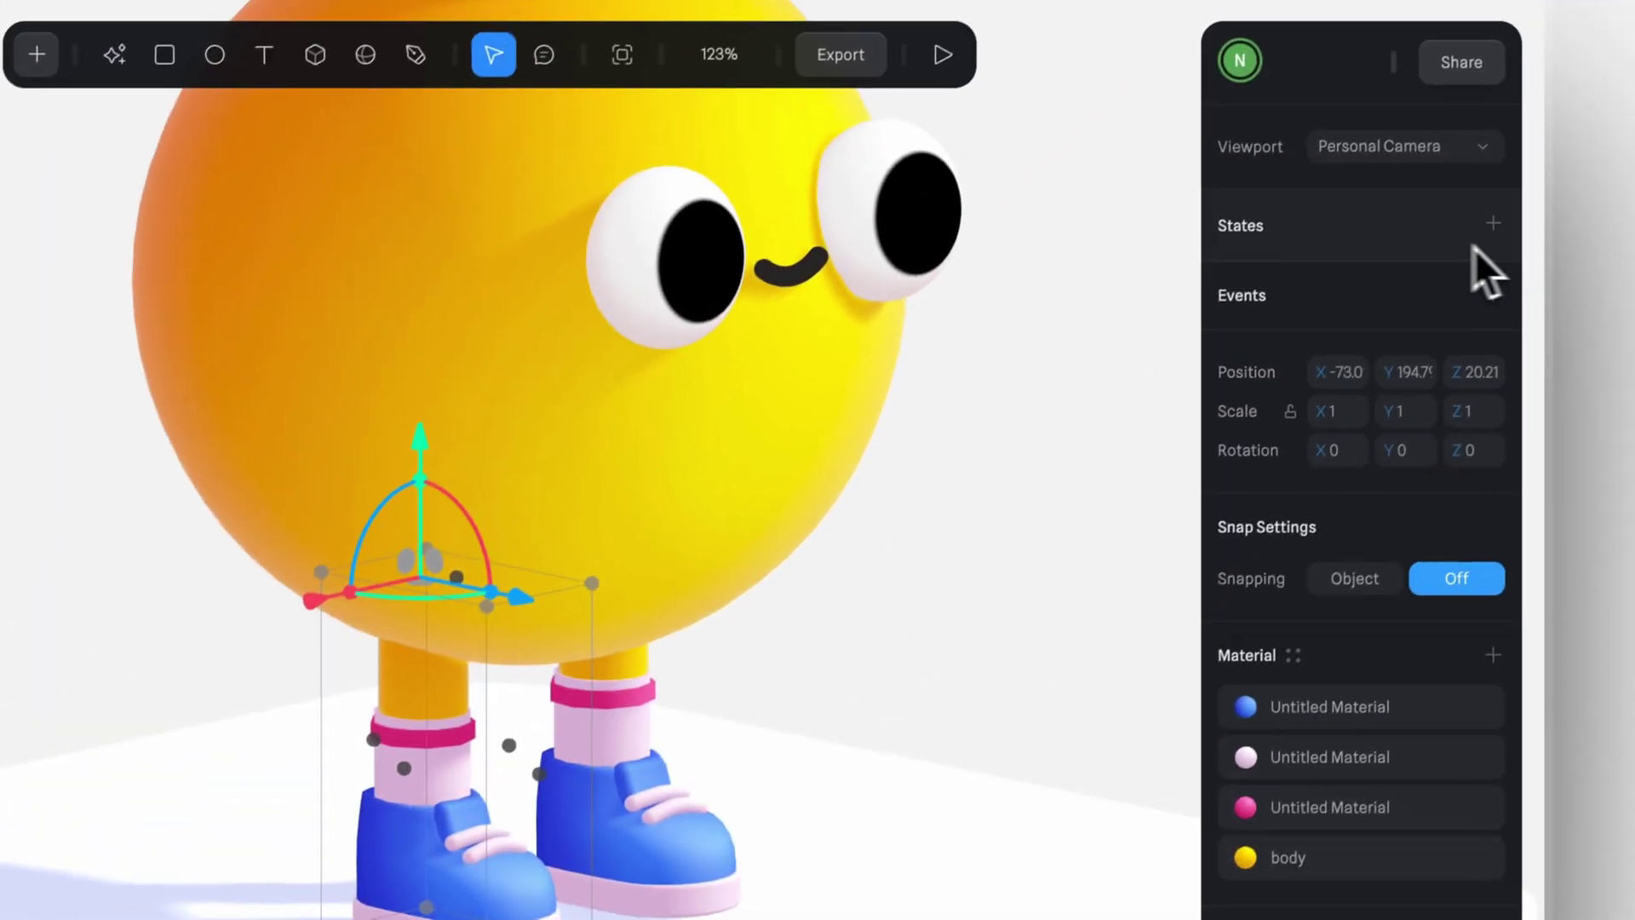
Step: Add a state named Front to the right leg, with the leg swung forward to an X rotation of about -25.2°
click(1493, 223)
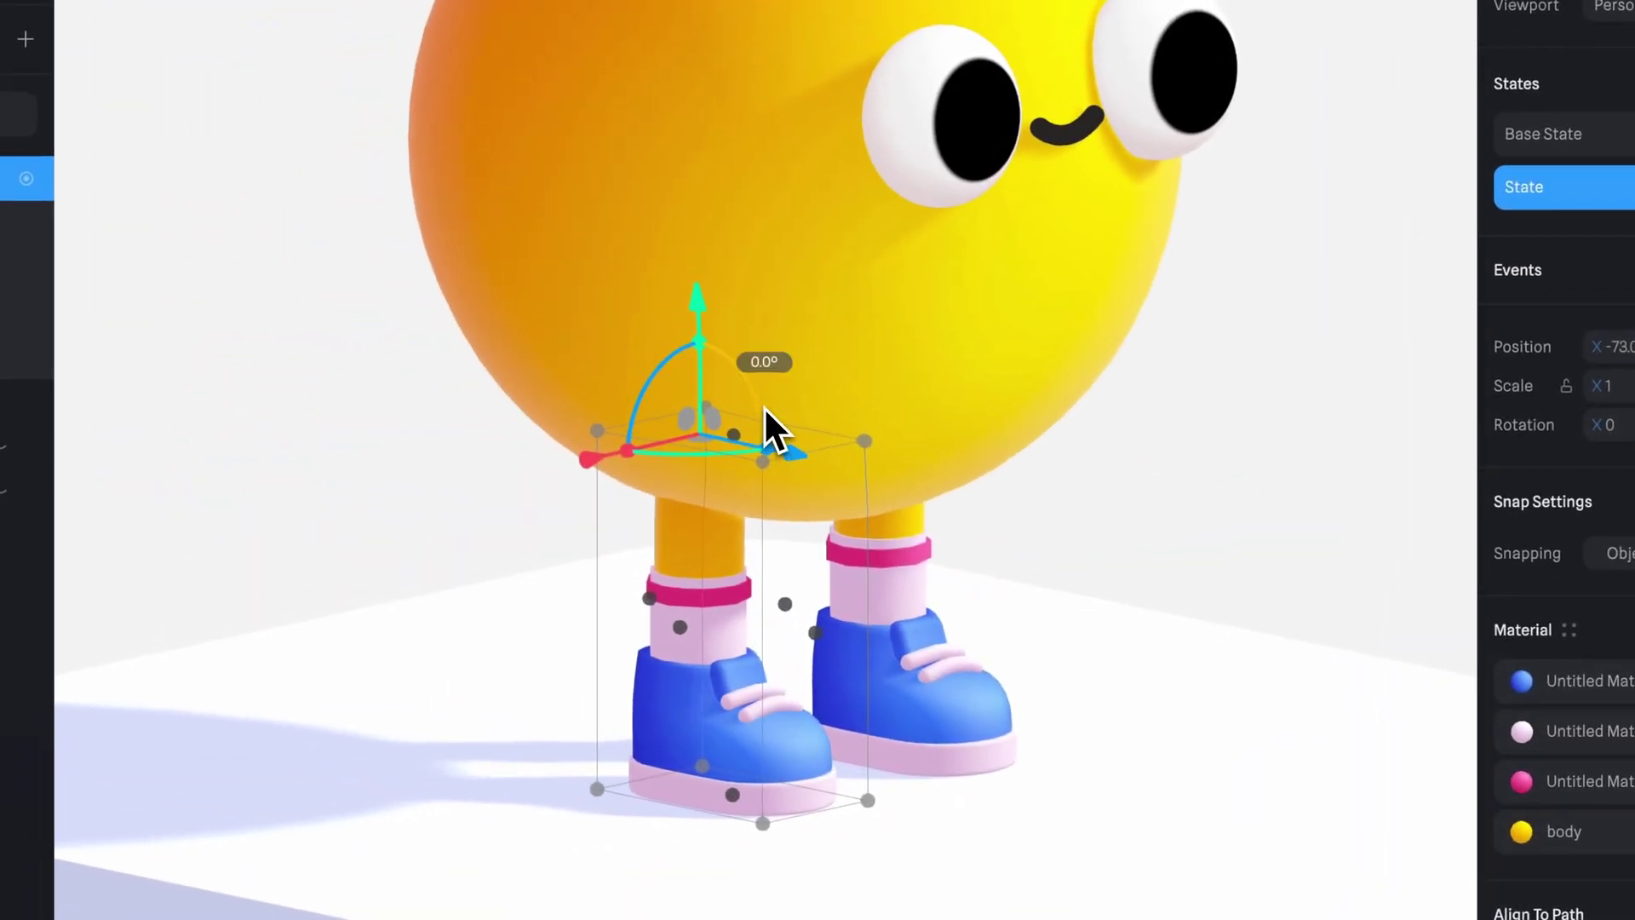
drag(763, 407, 734, 390)
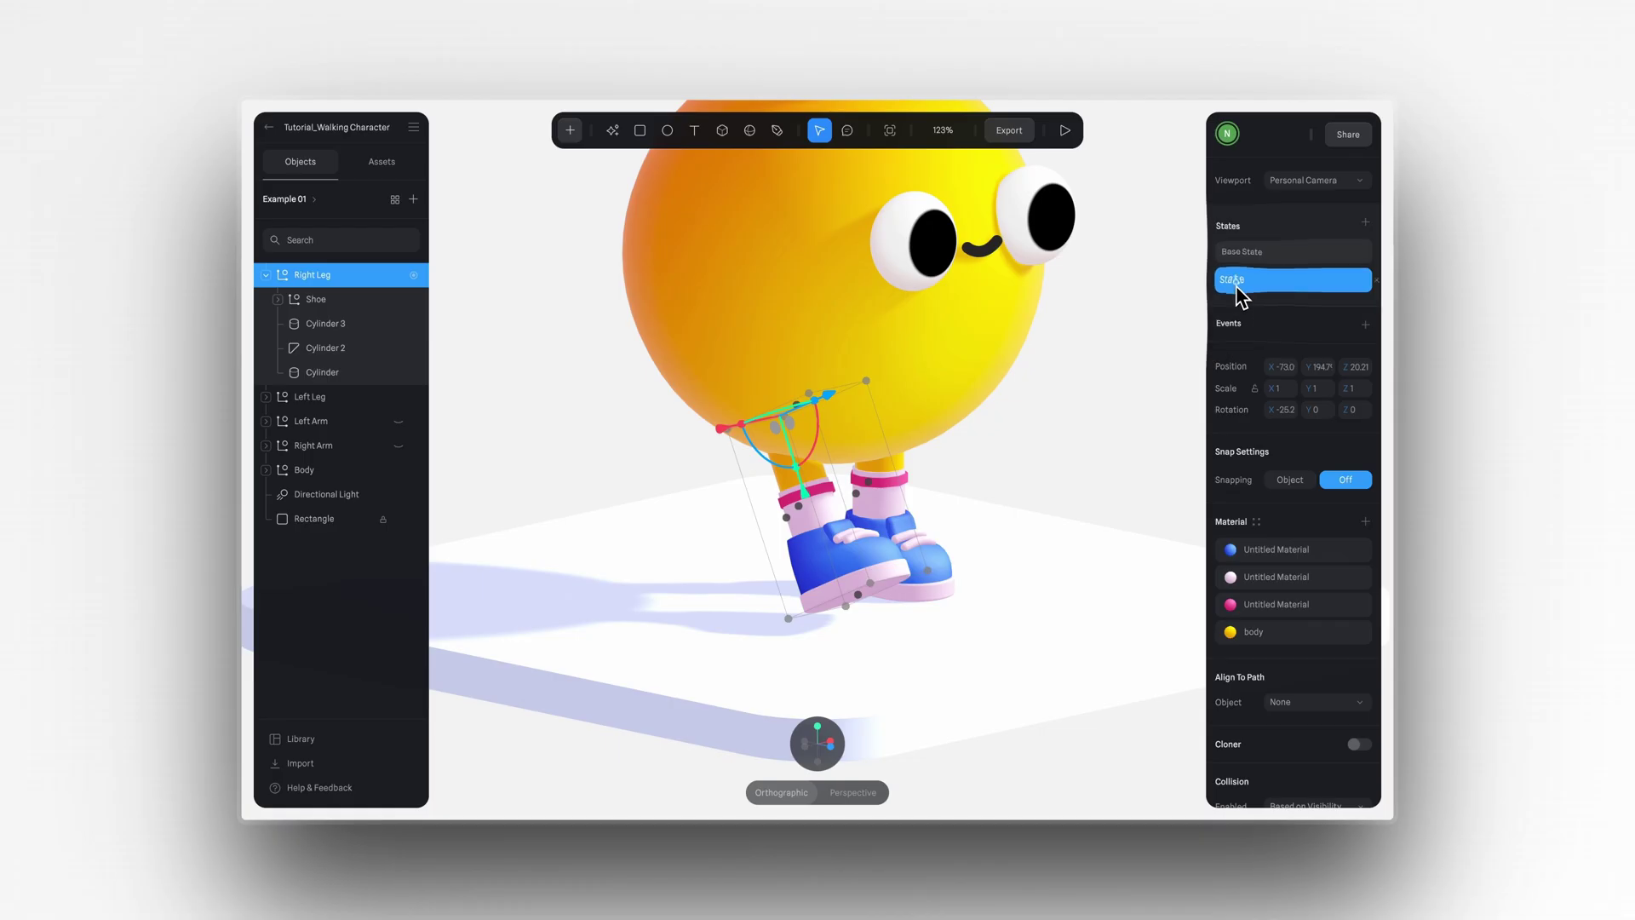
double_click(1236, 281)
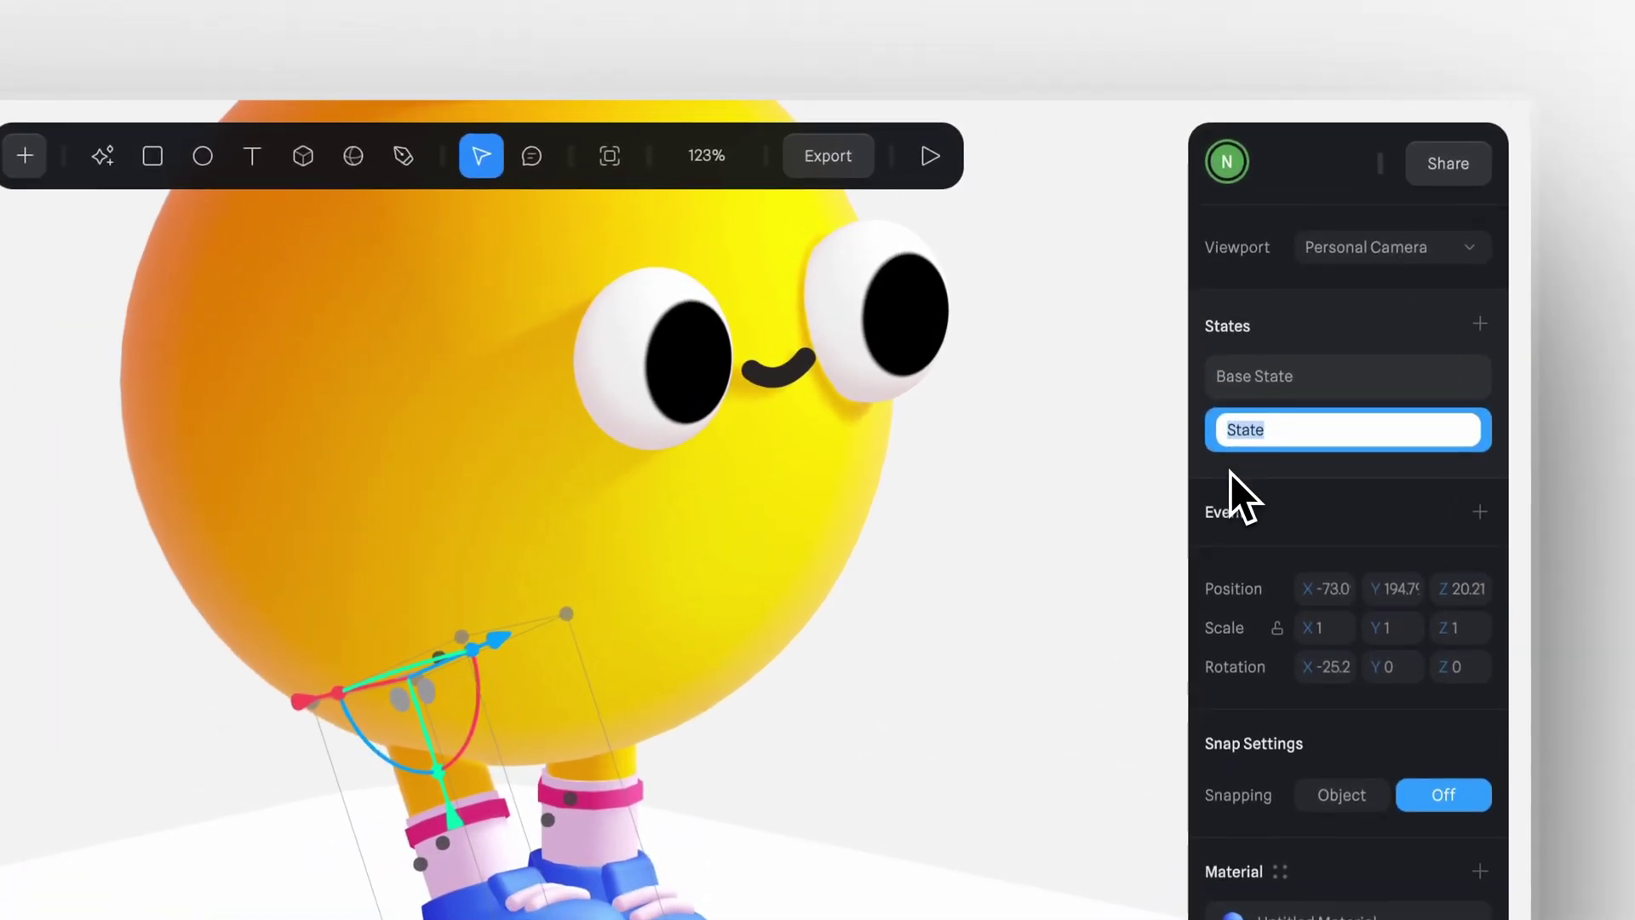
text(Front)
key(Return)
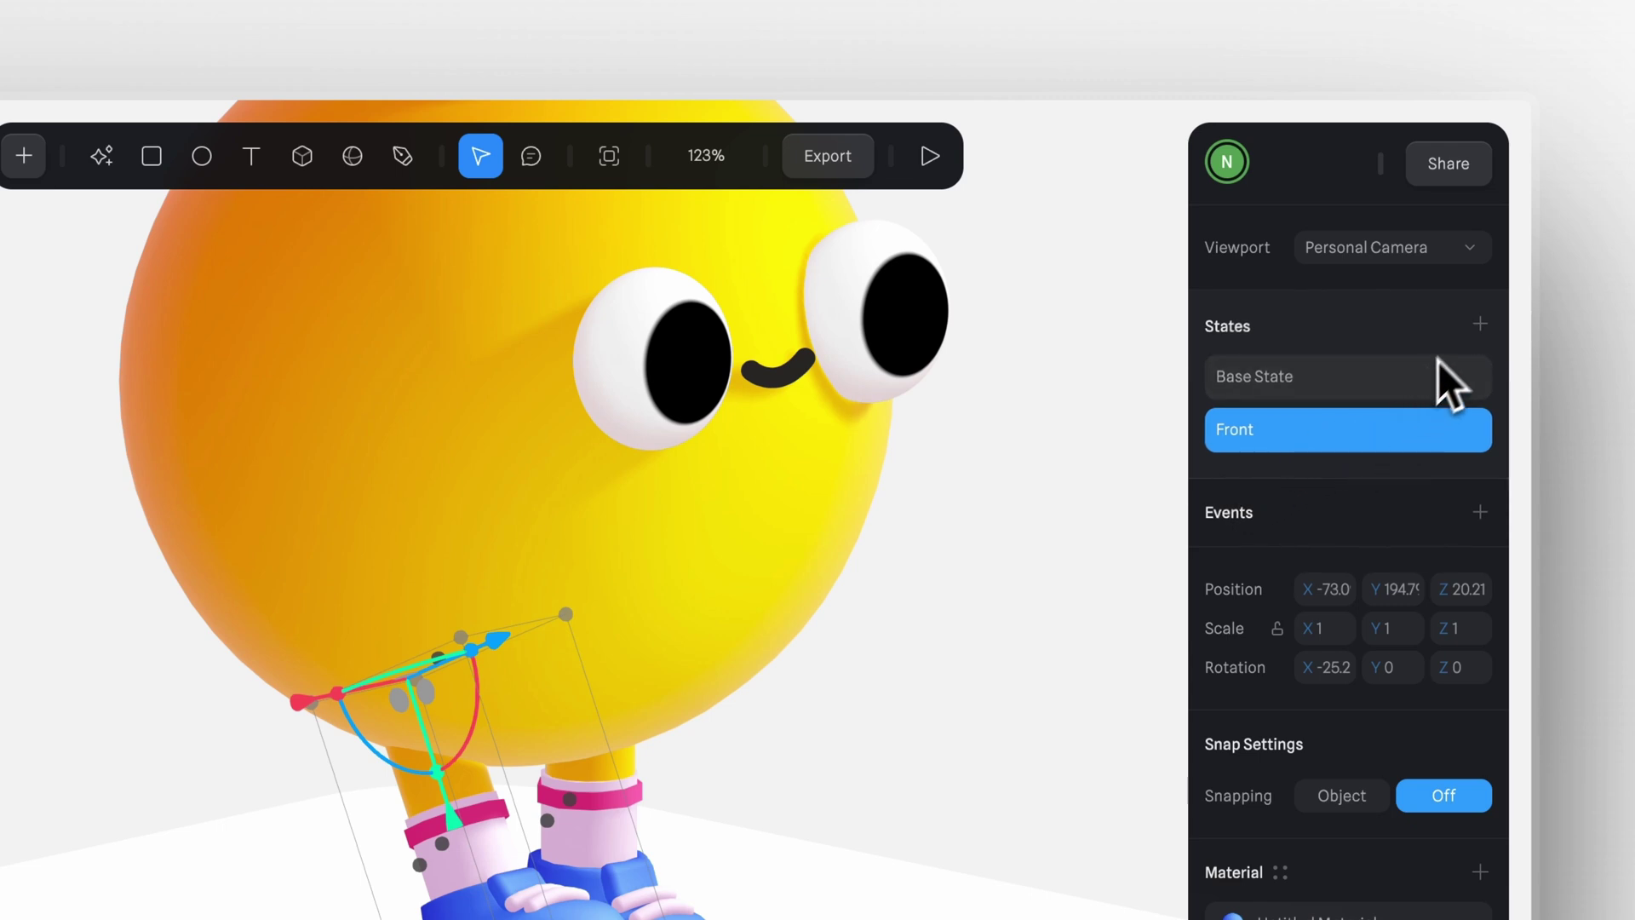
Step: Add a state named Back to the right leg, with the leg swung backward to an X rotation of about 49.2°
click(1482, 328)
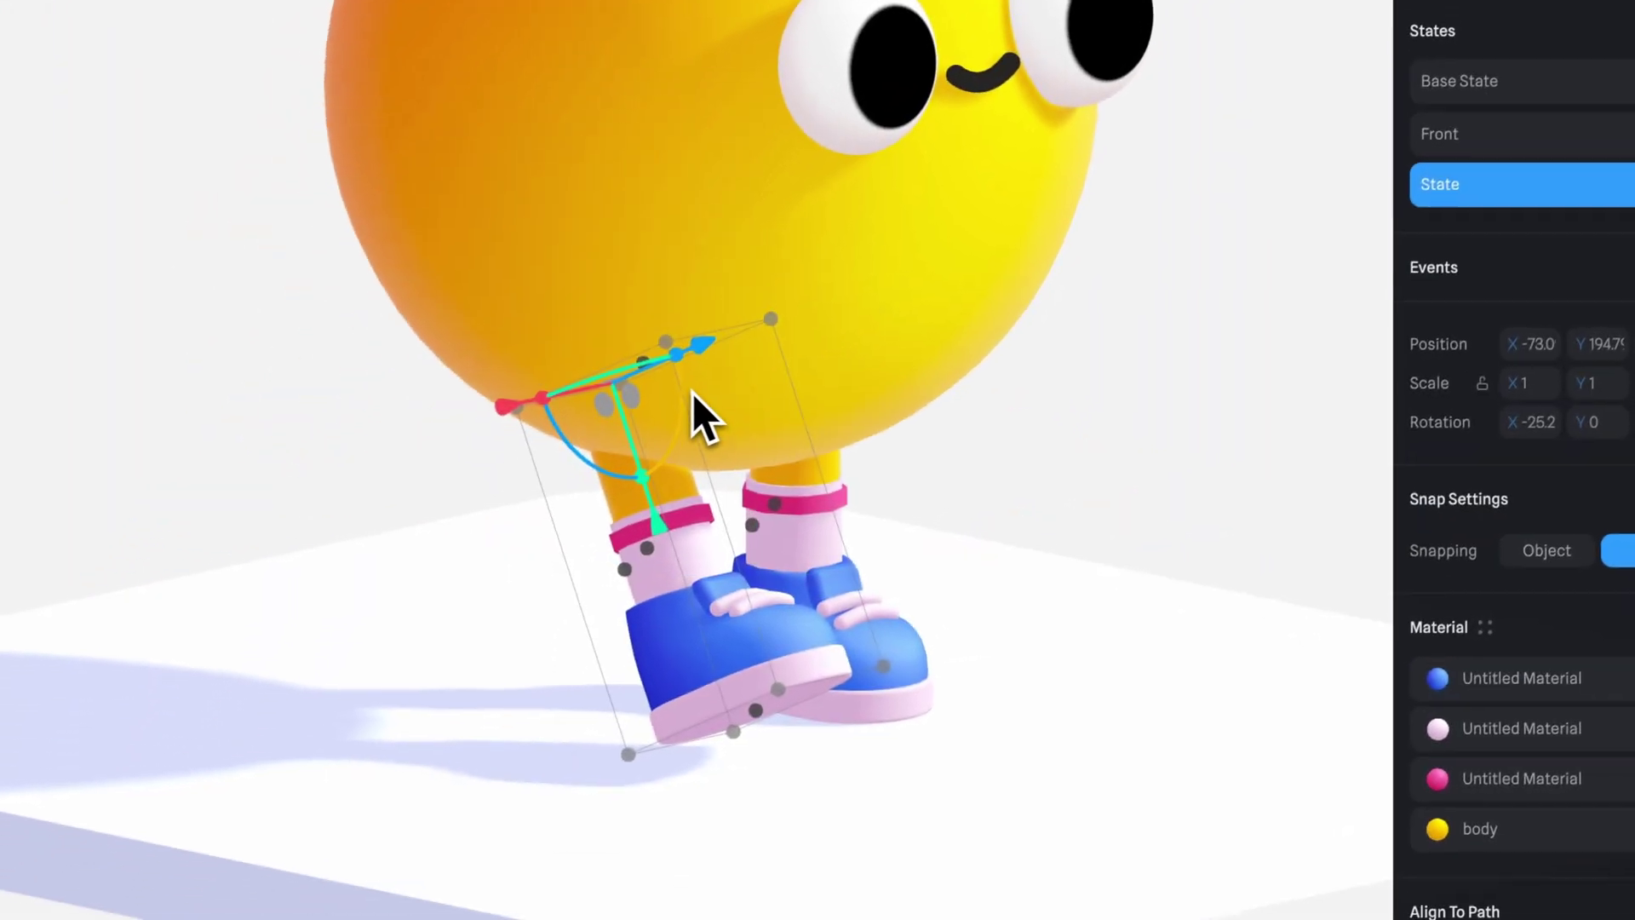
drag(477, 698, 480, 716)
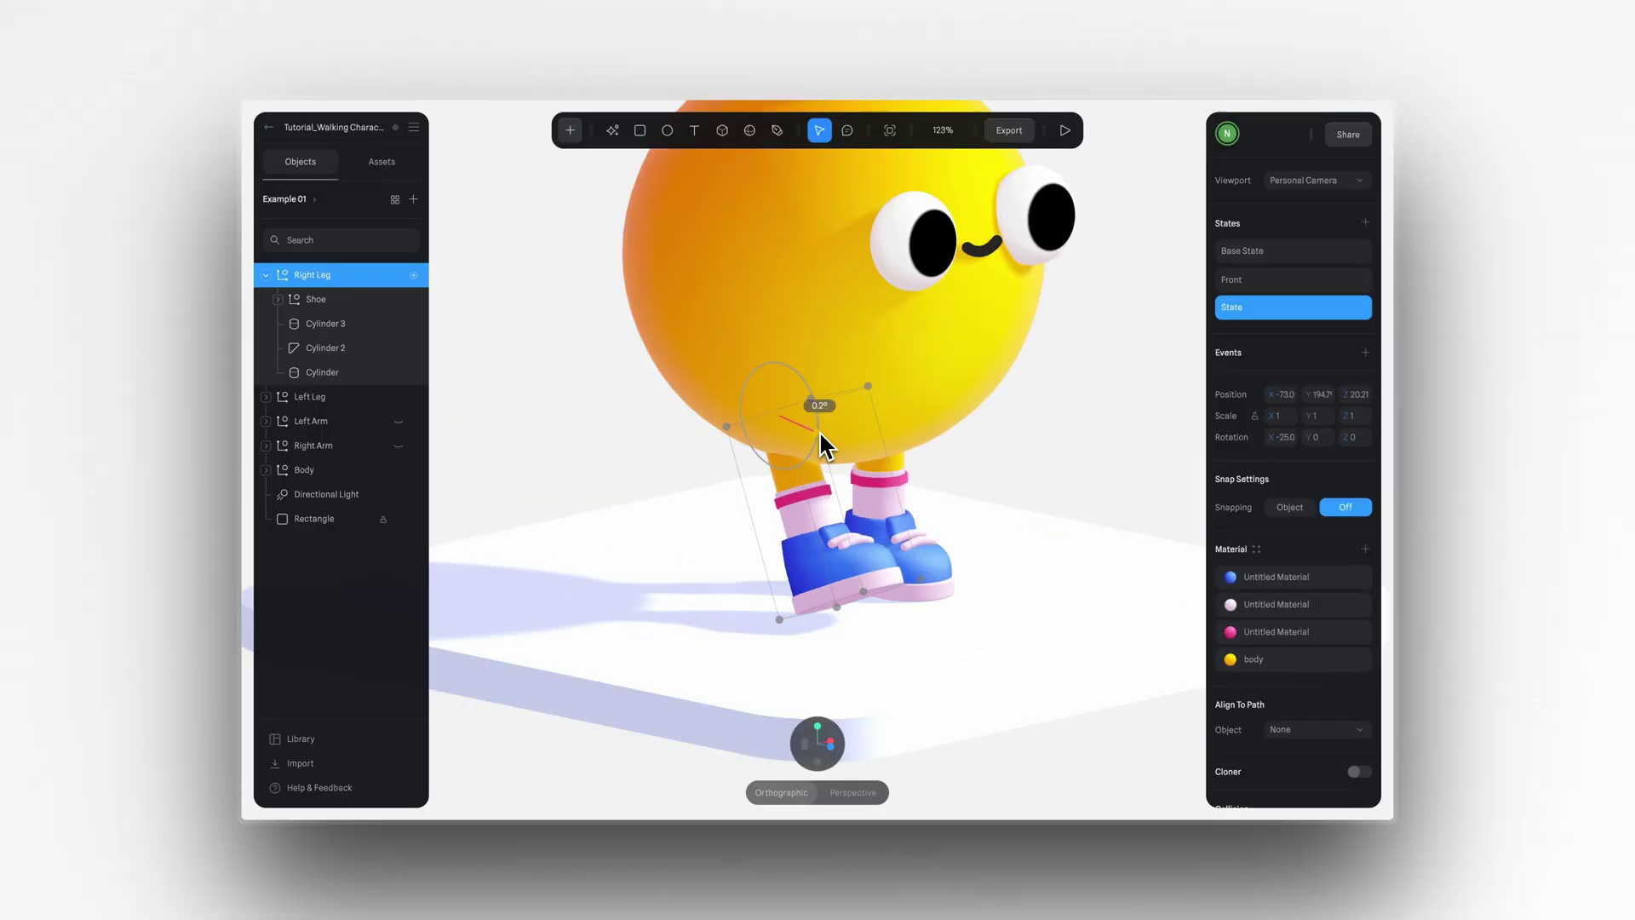
drag(820, 438, 781, 469)
double_click(1242, 311)
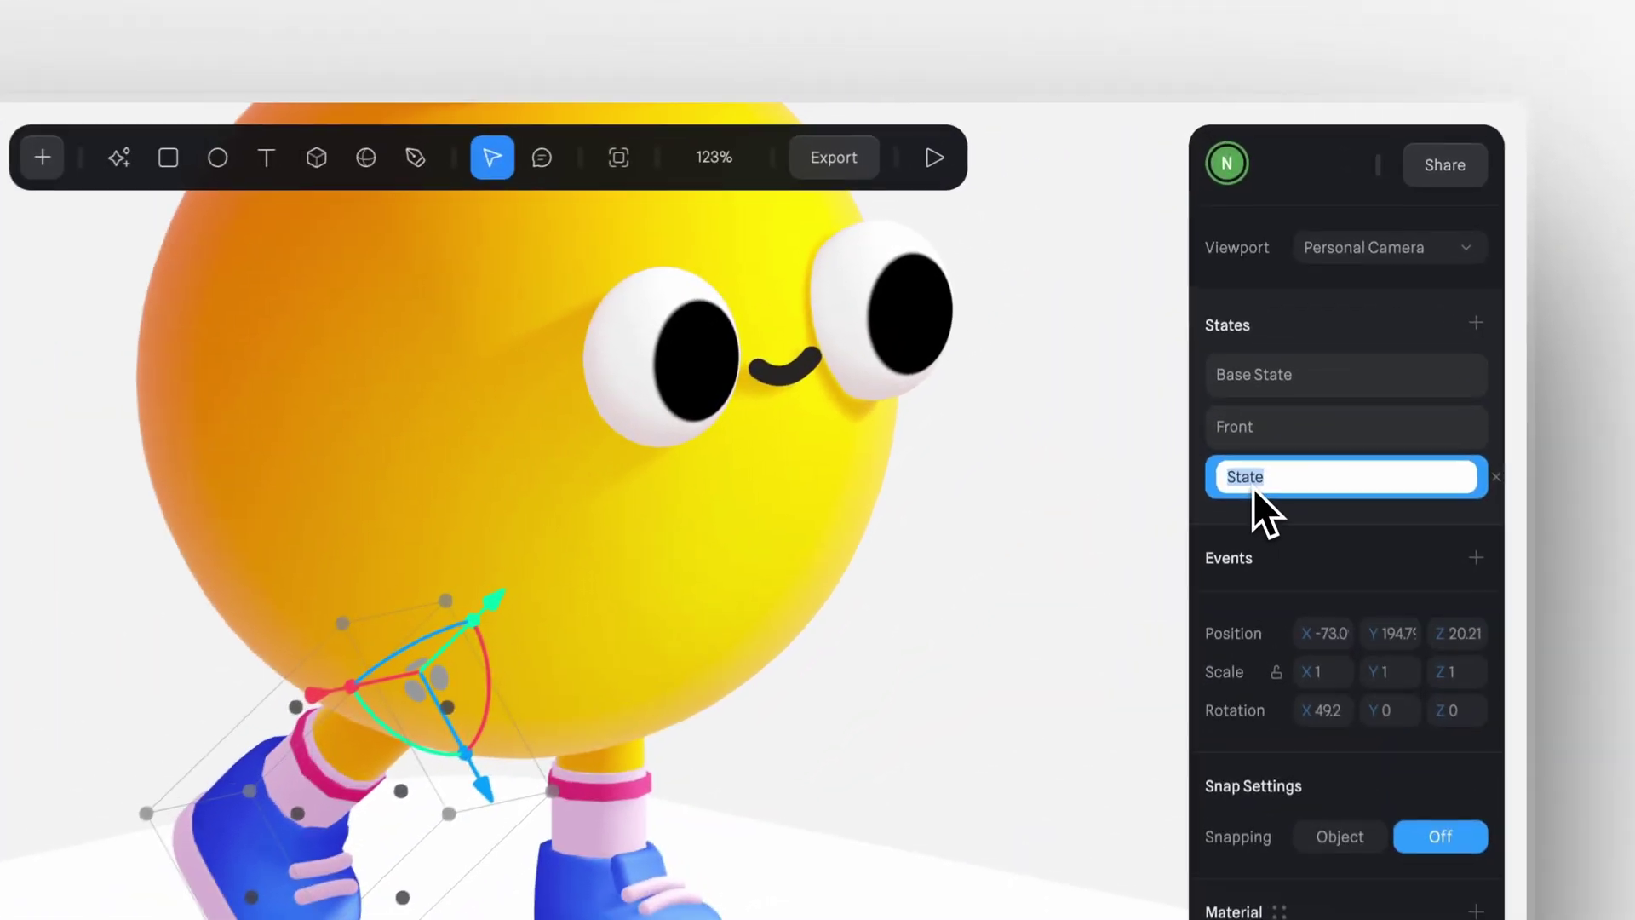
text(Back)
key(Return)
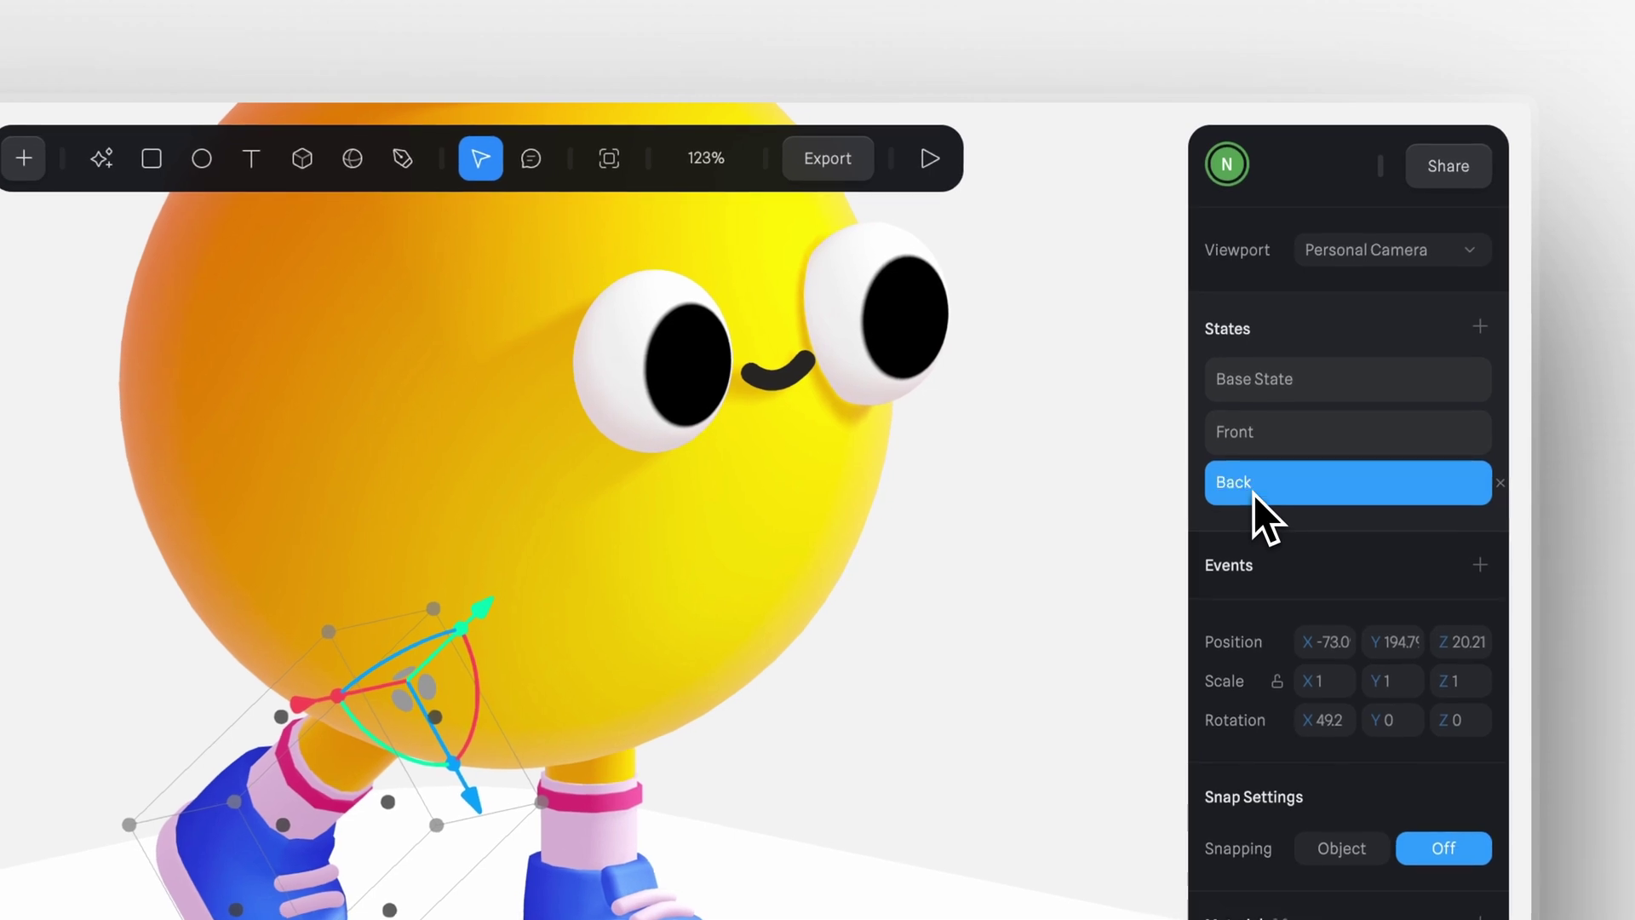
Step: Compare the right leg's Base State, Front and Back poses by switching between its states
click(1307, 382)
click(1316, 435)
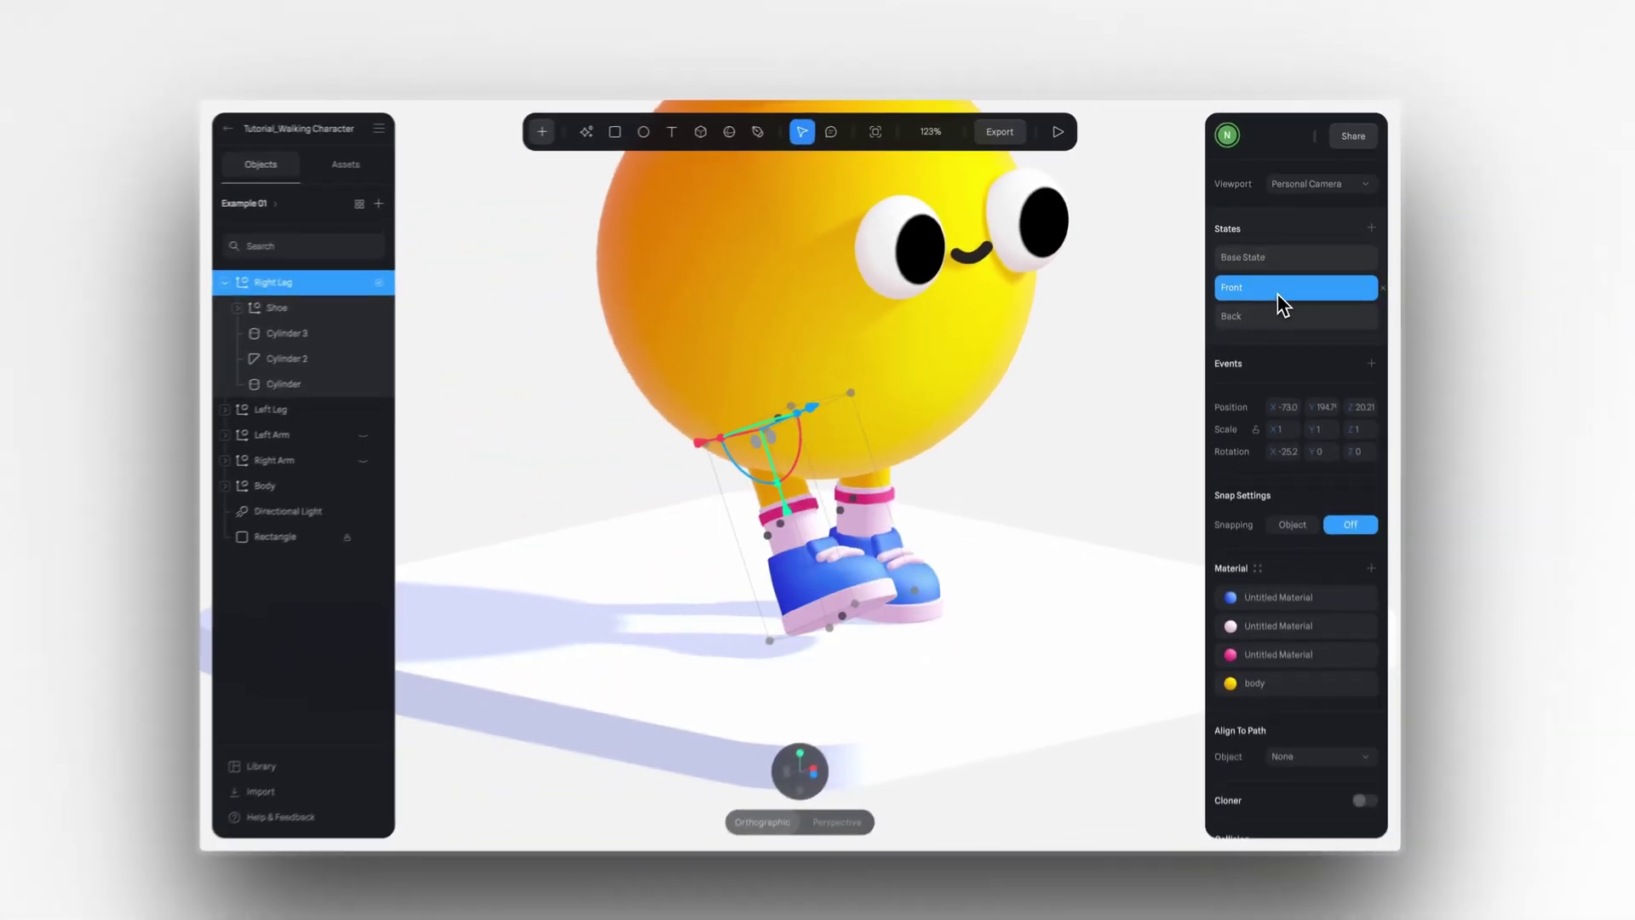
click(1271, 259)
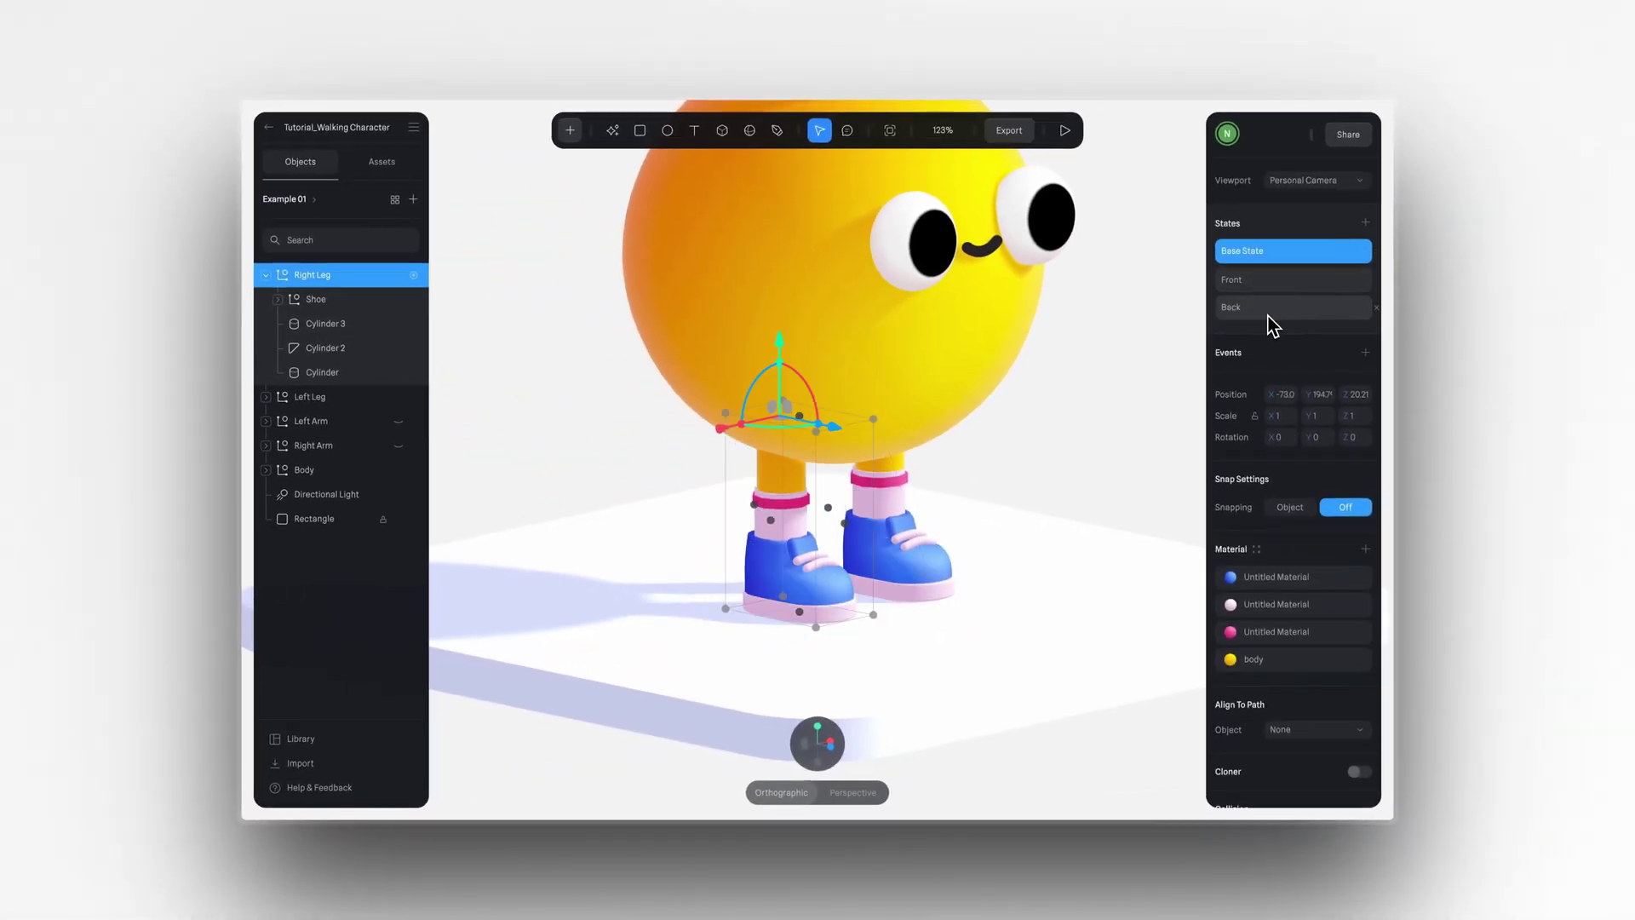
click(1269, 321)
click(1266, 287)
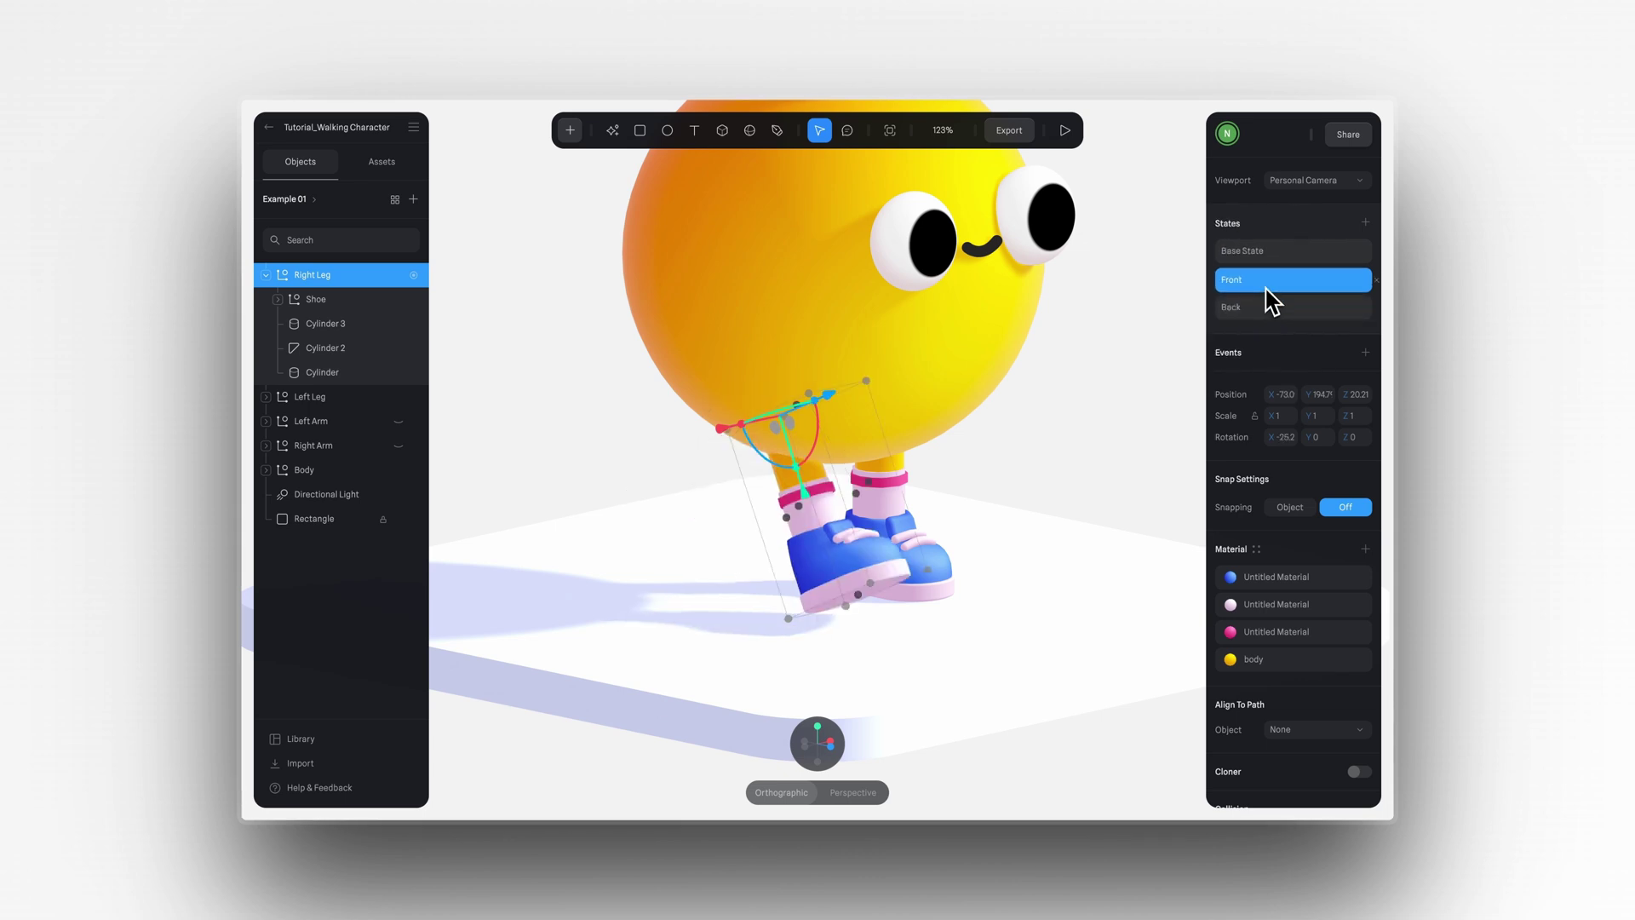
click(1268, 308)
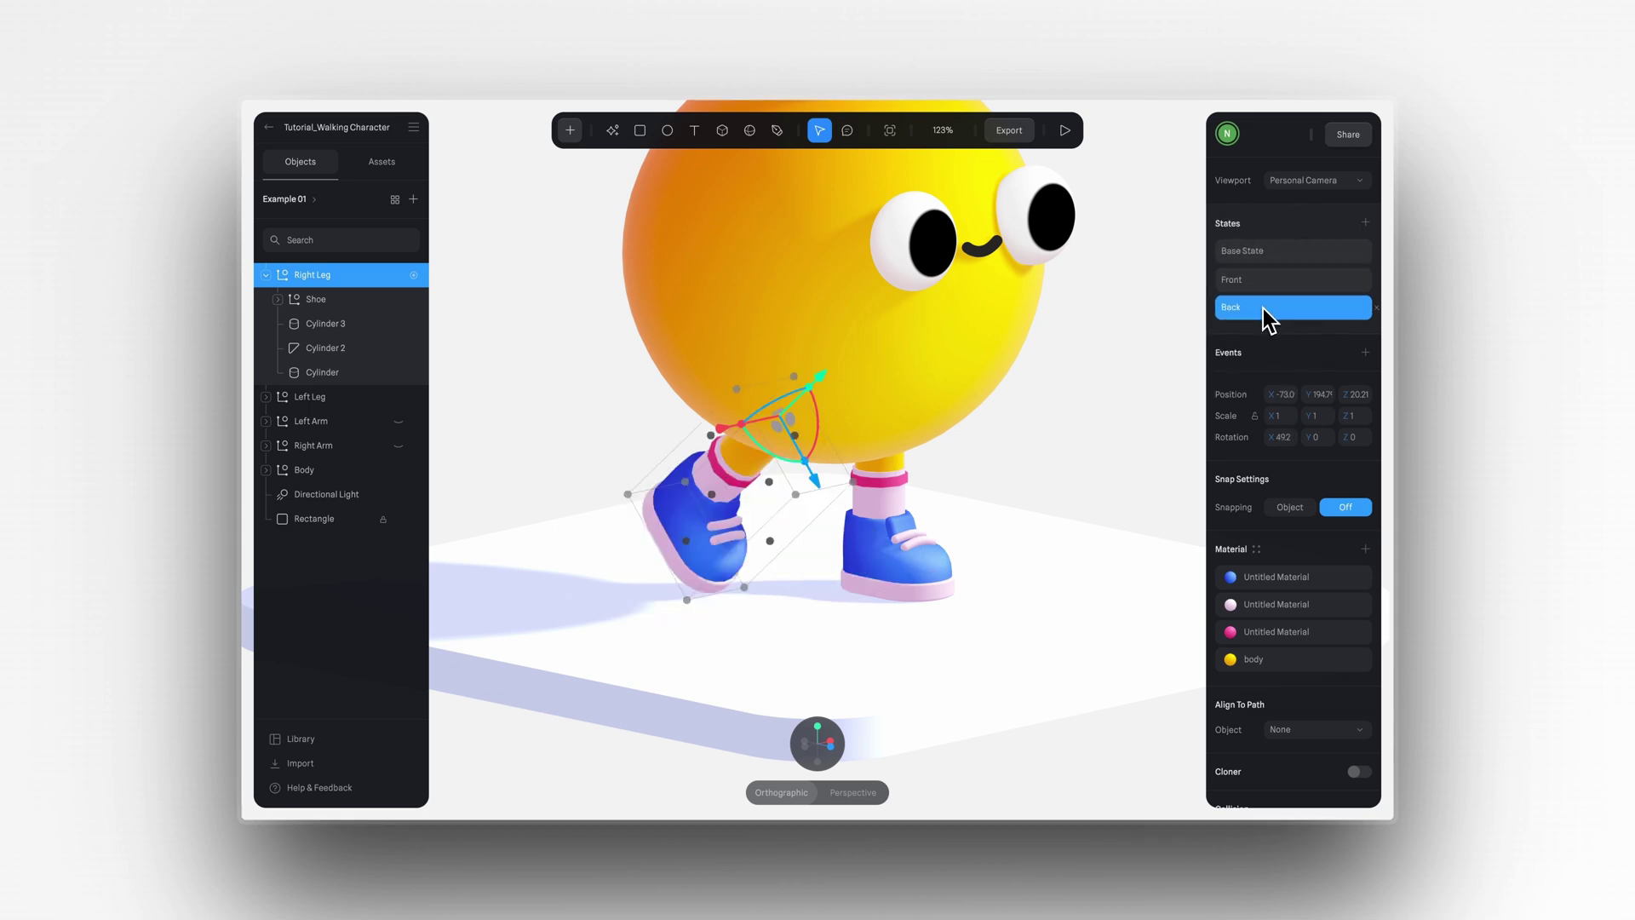
click(1257, 253)
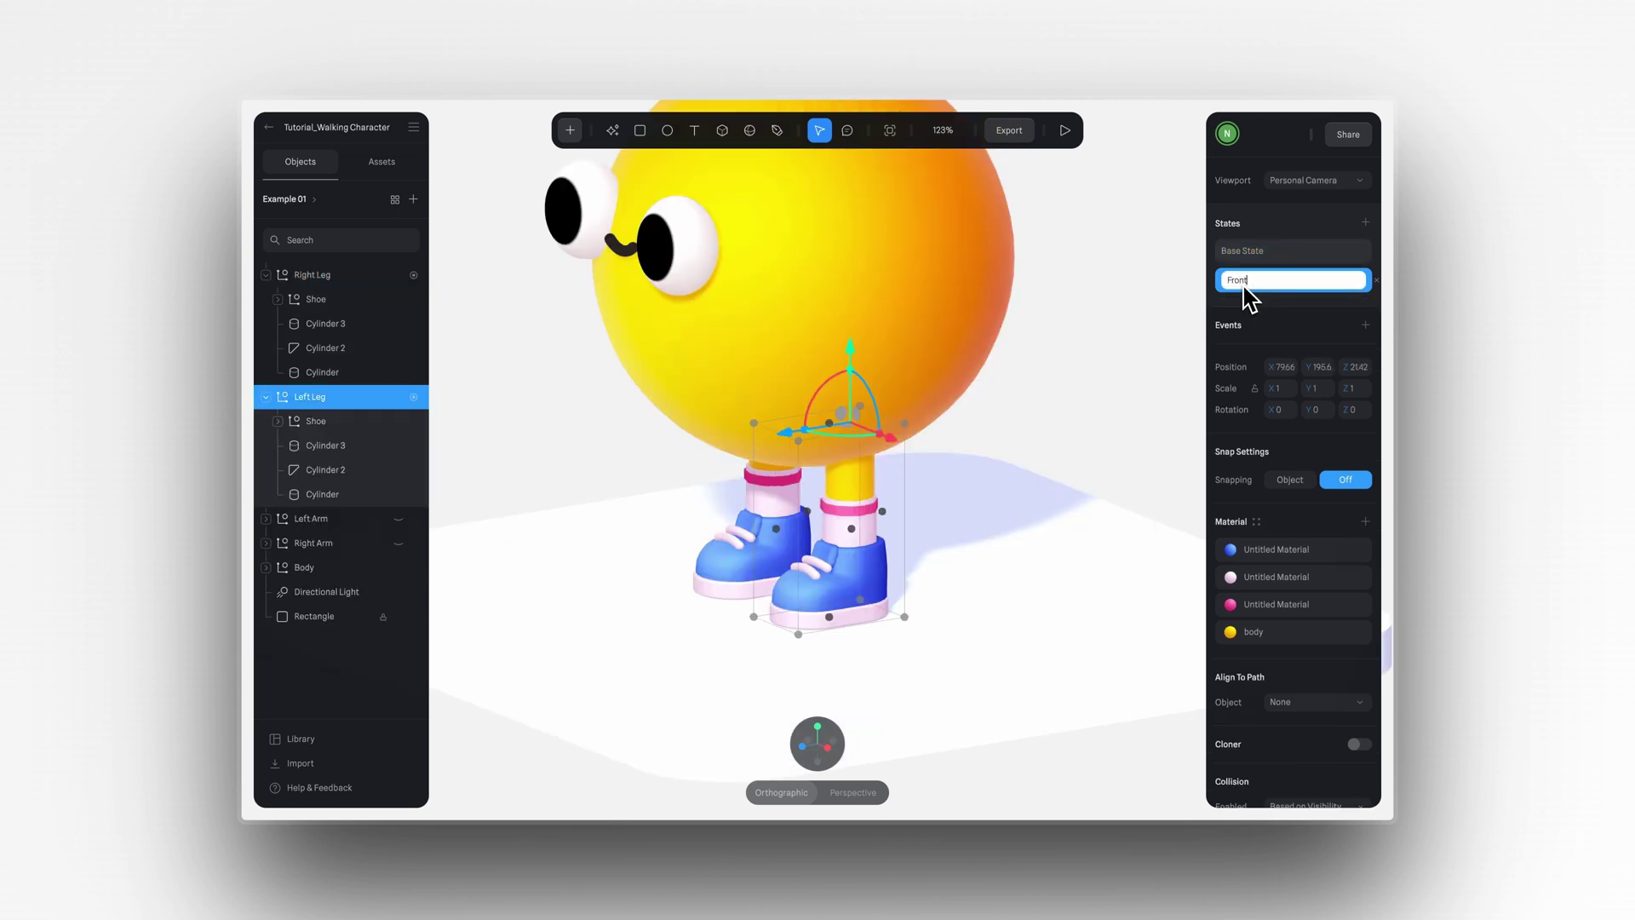
Step: Give the left leg Front and Back states, swung forward and backward, reusing the right leg's rotation values
key(Return)
drag(826, 380, 870, 368)
click(1365, 223)
text(Back)
key(Return)
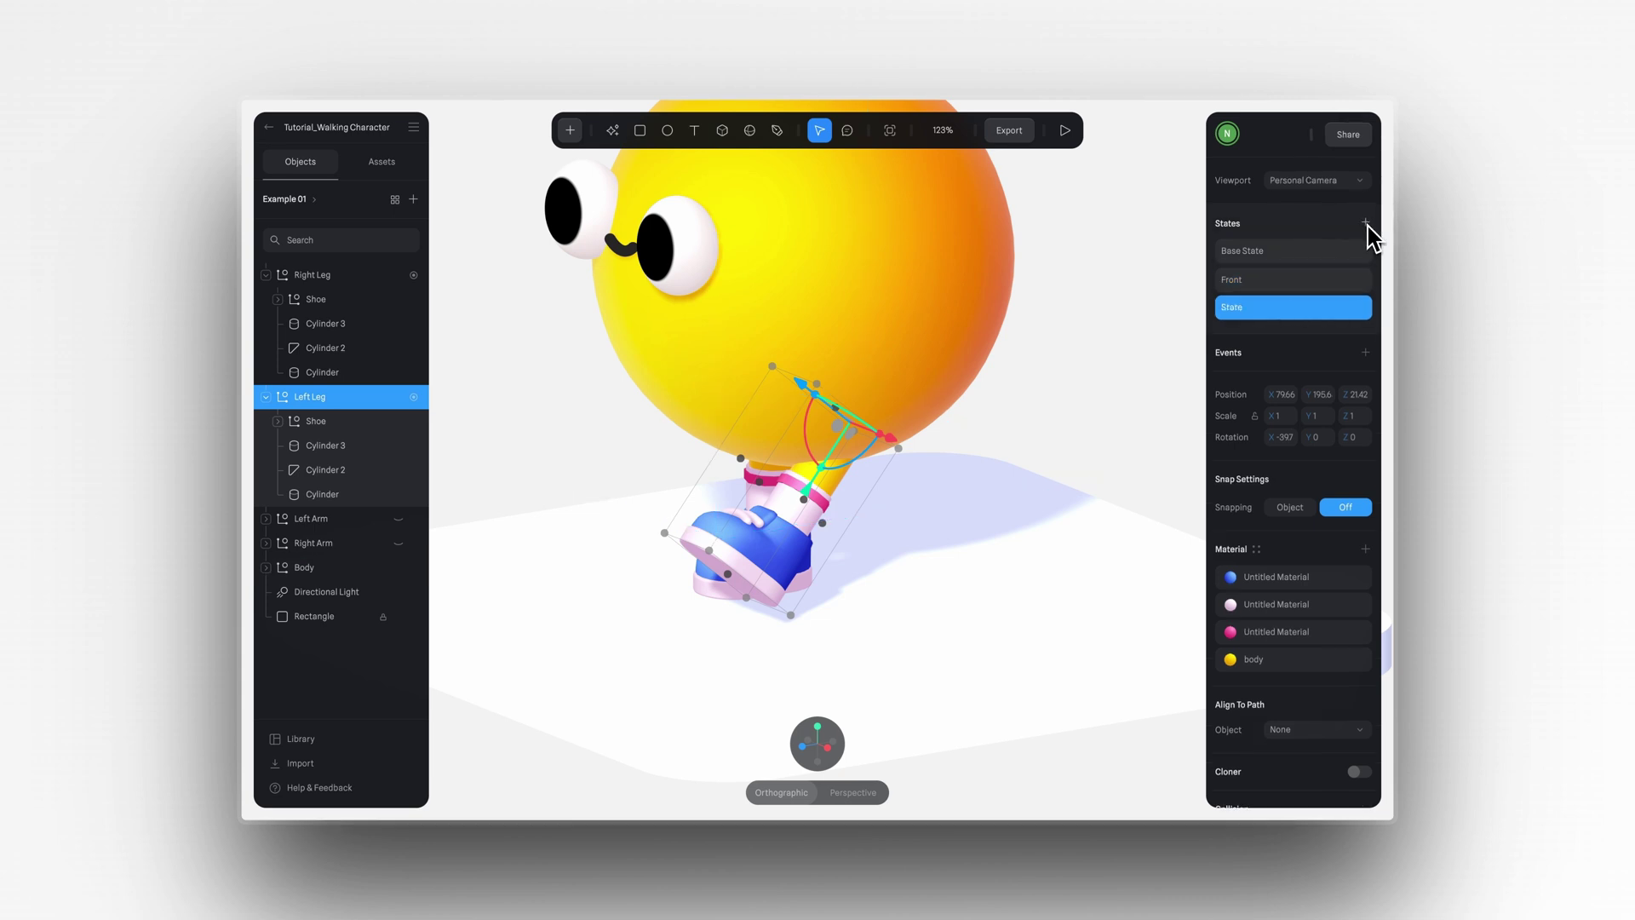
drag(806, 418, 836, 502)
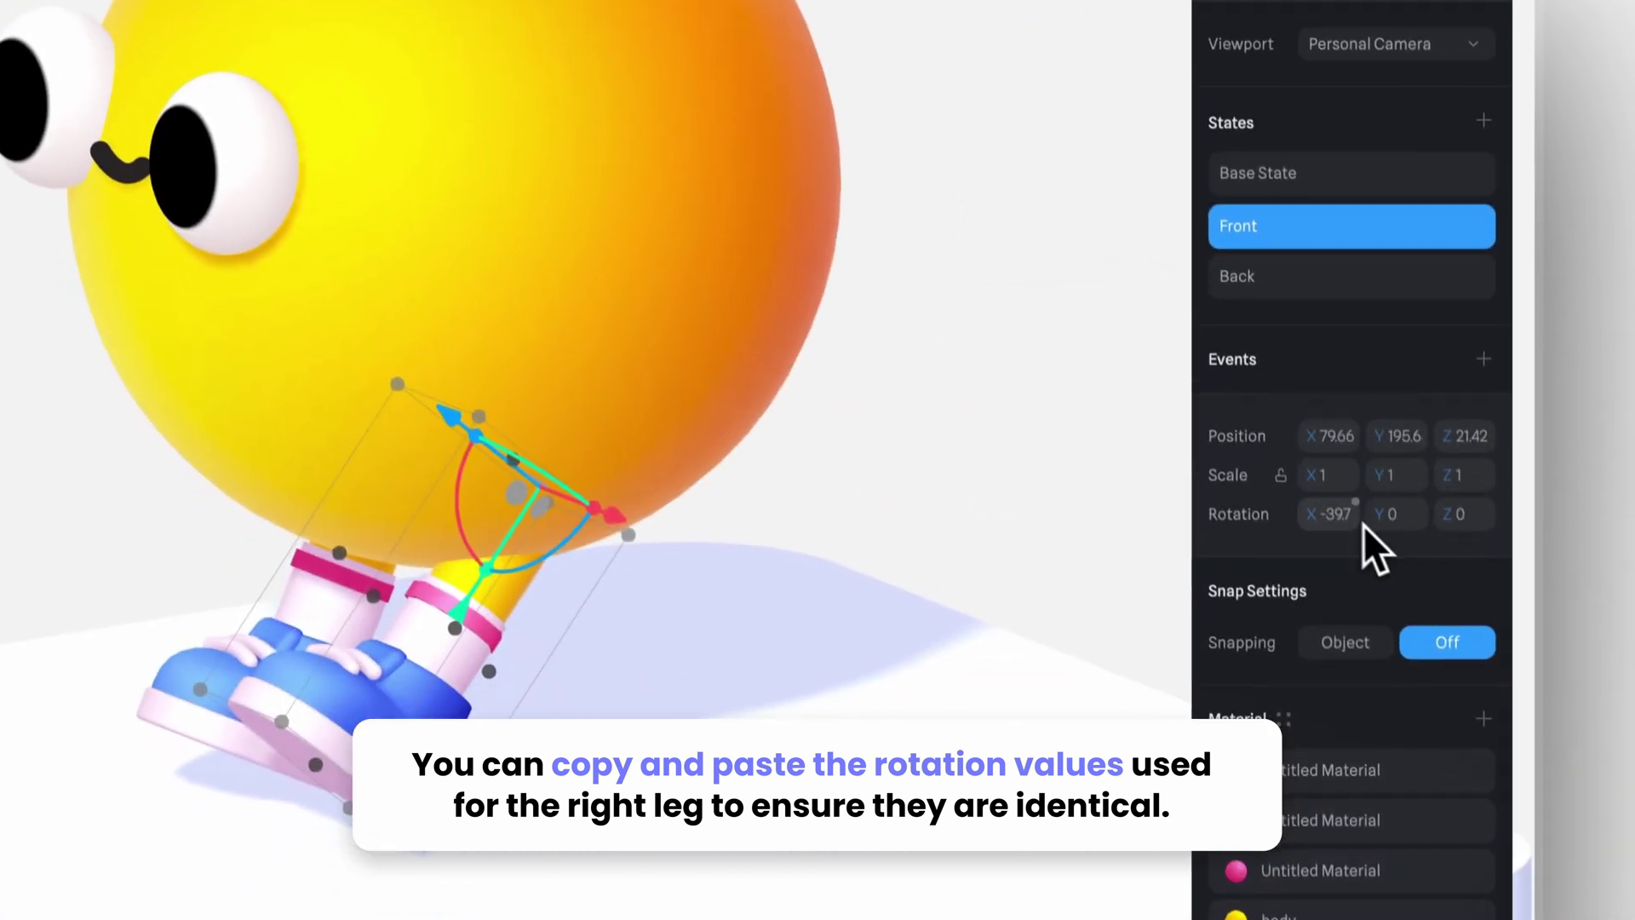
double_click(1340, 513)
key(ctrl+v)
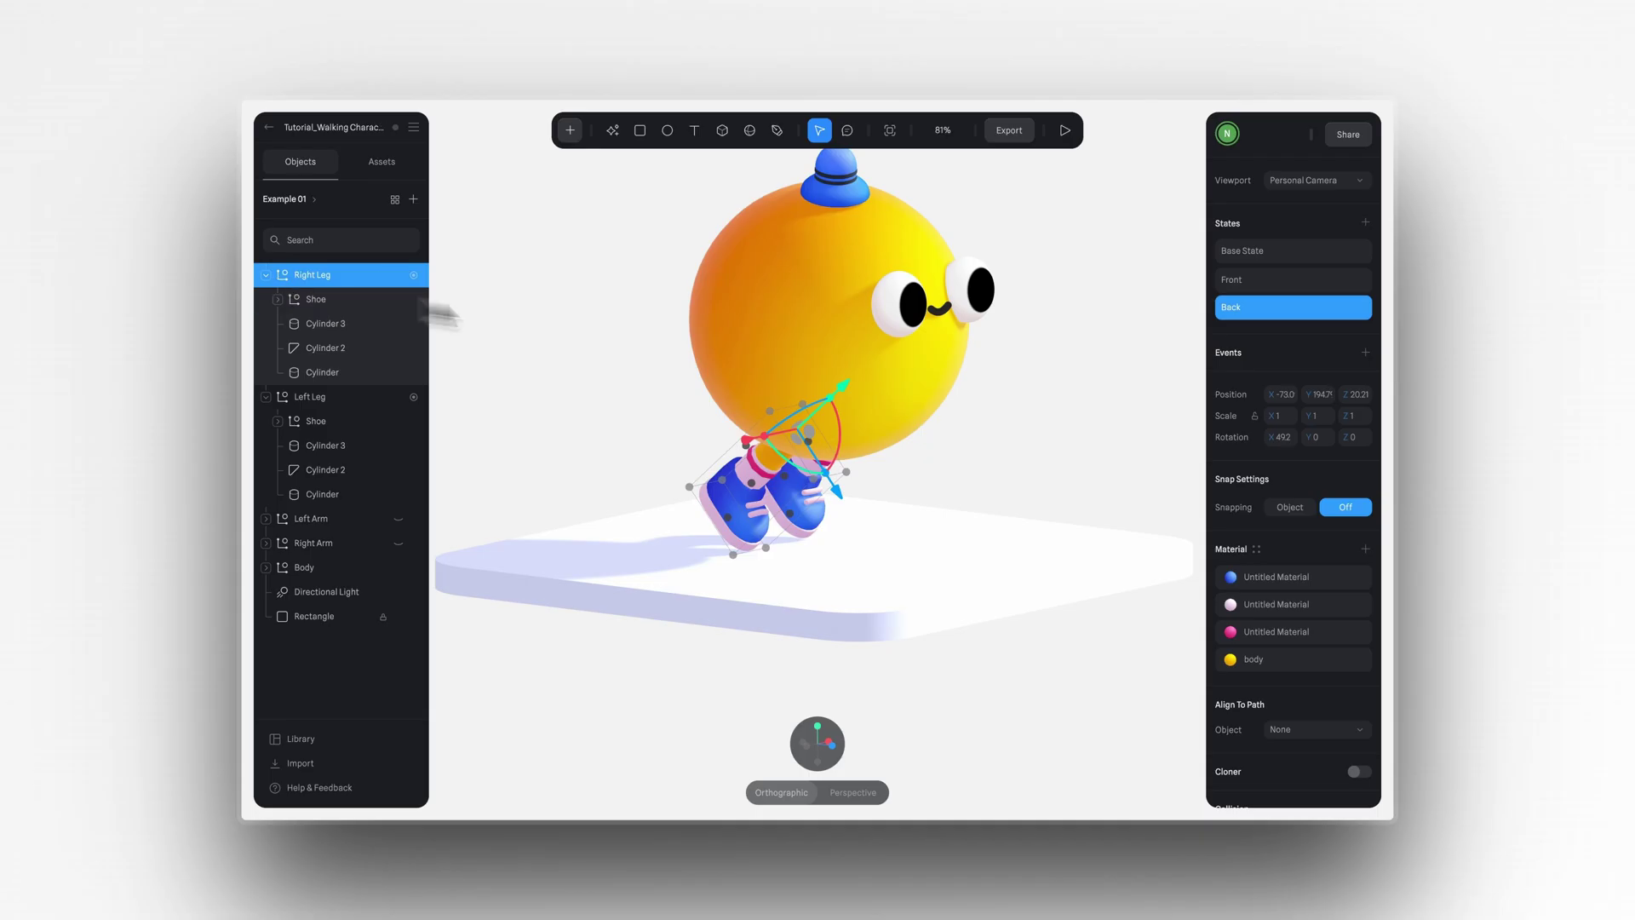
Step: Check the character's stride pose from several angles, starting with the right leg in its Front state
click(1321, 281)
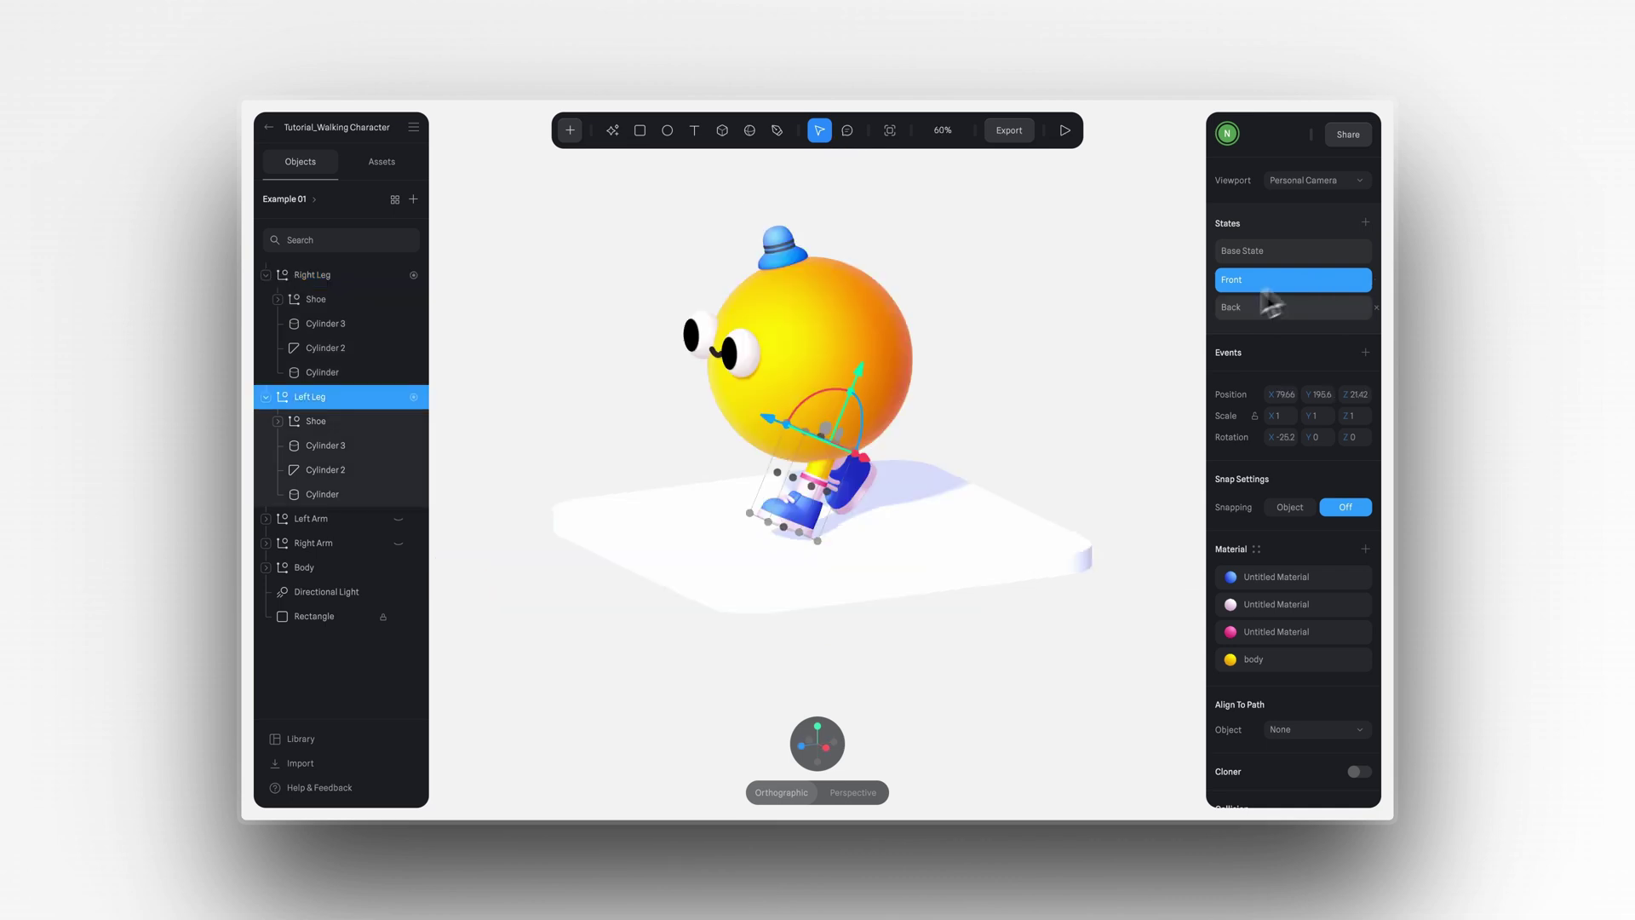
click(1046, 336)
alt+drag(998, 349, 1174, 329)
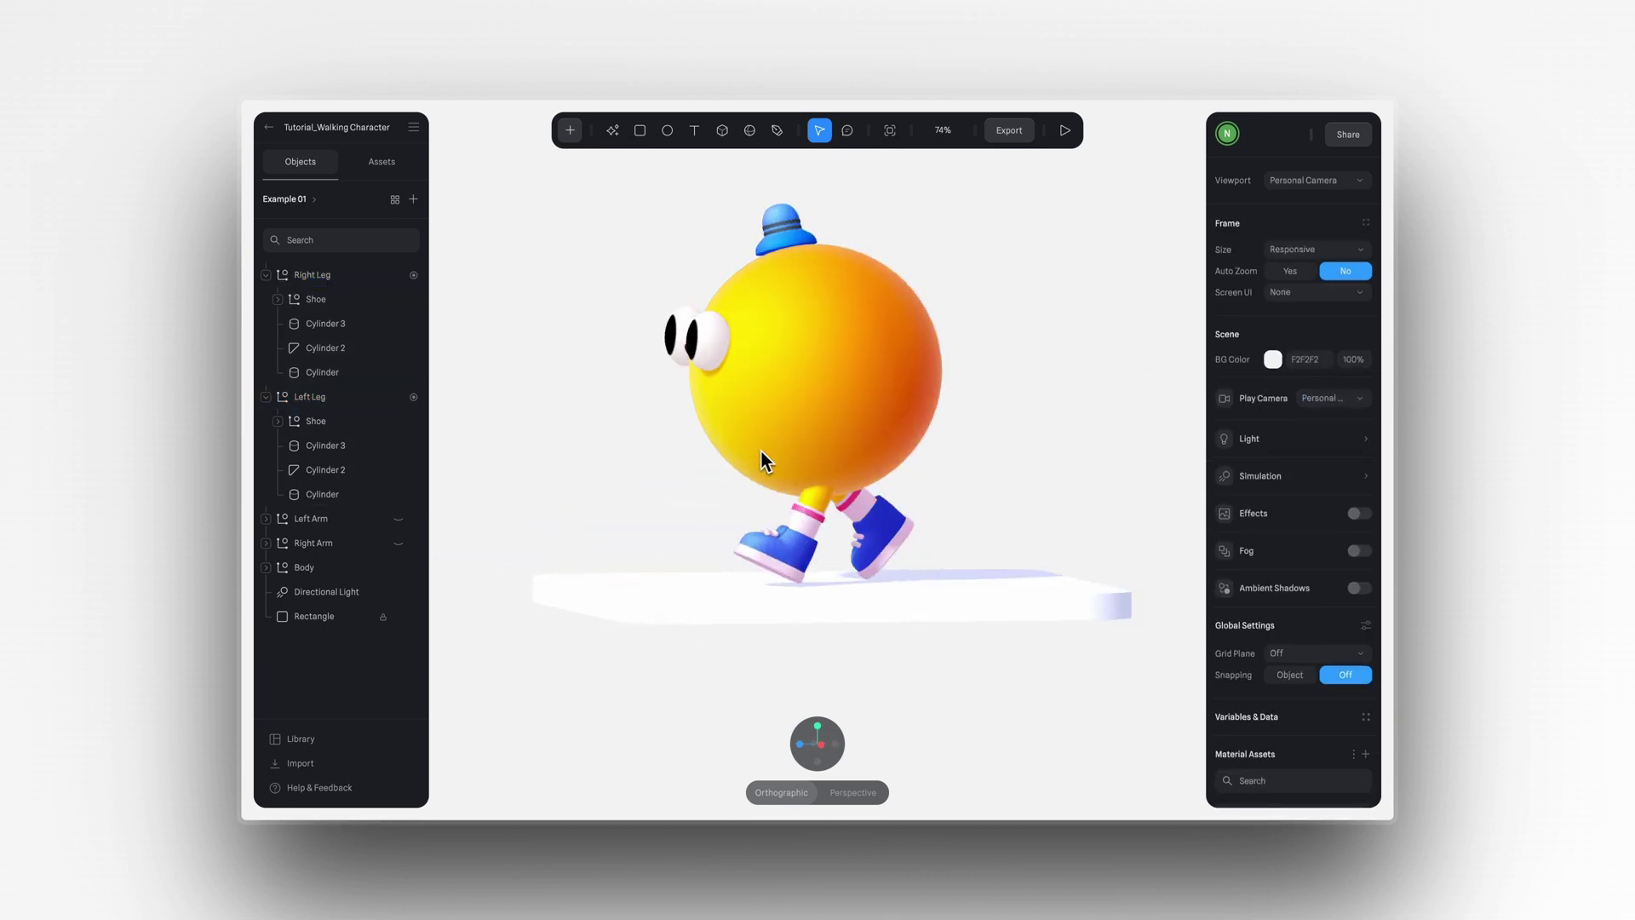
alt+drag(761, 452, 866, 453)
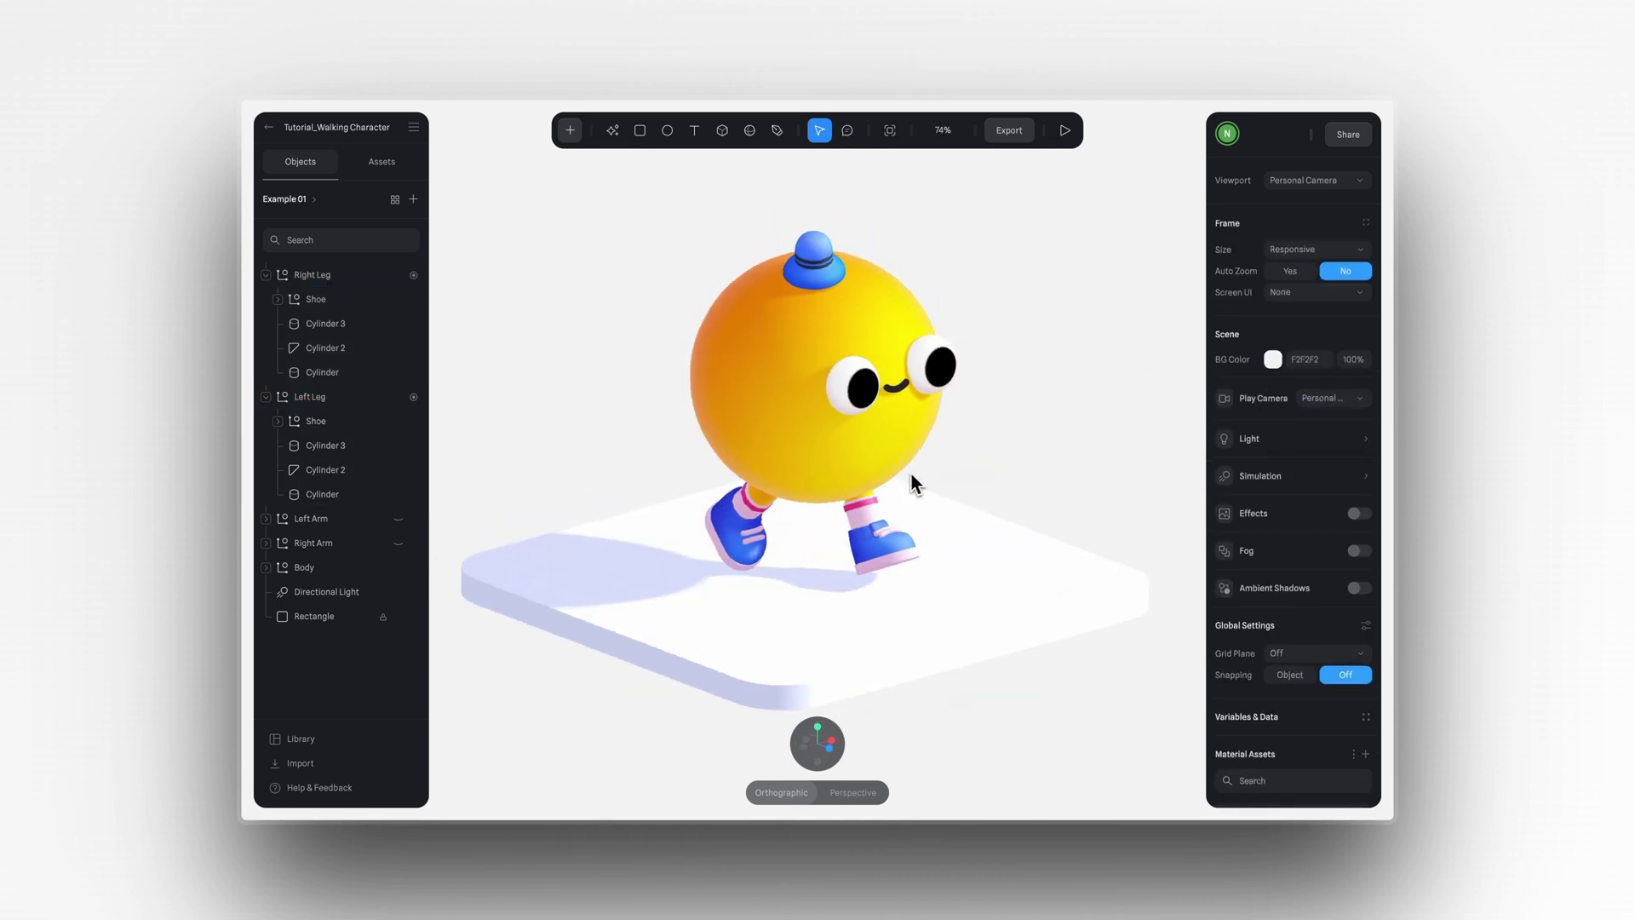
Step: Add a Start event with a Transition action to the right leg and show the action's settings
click(749, 507)
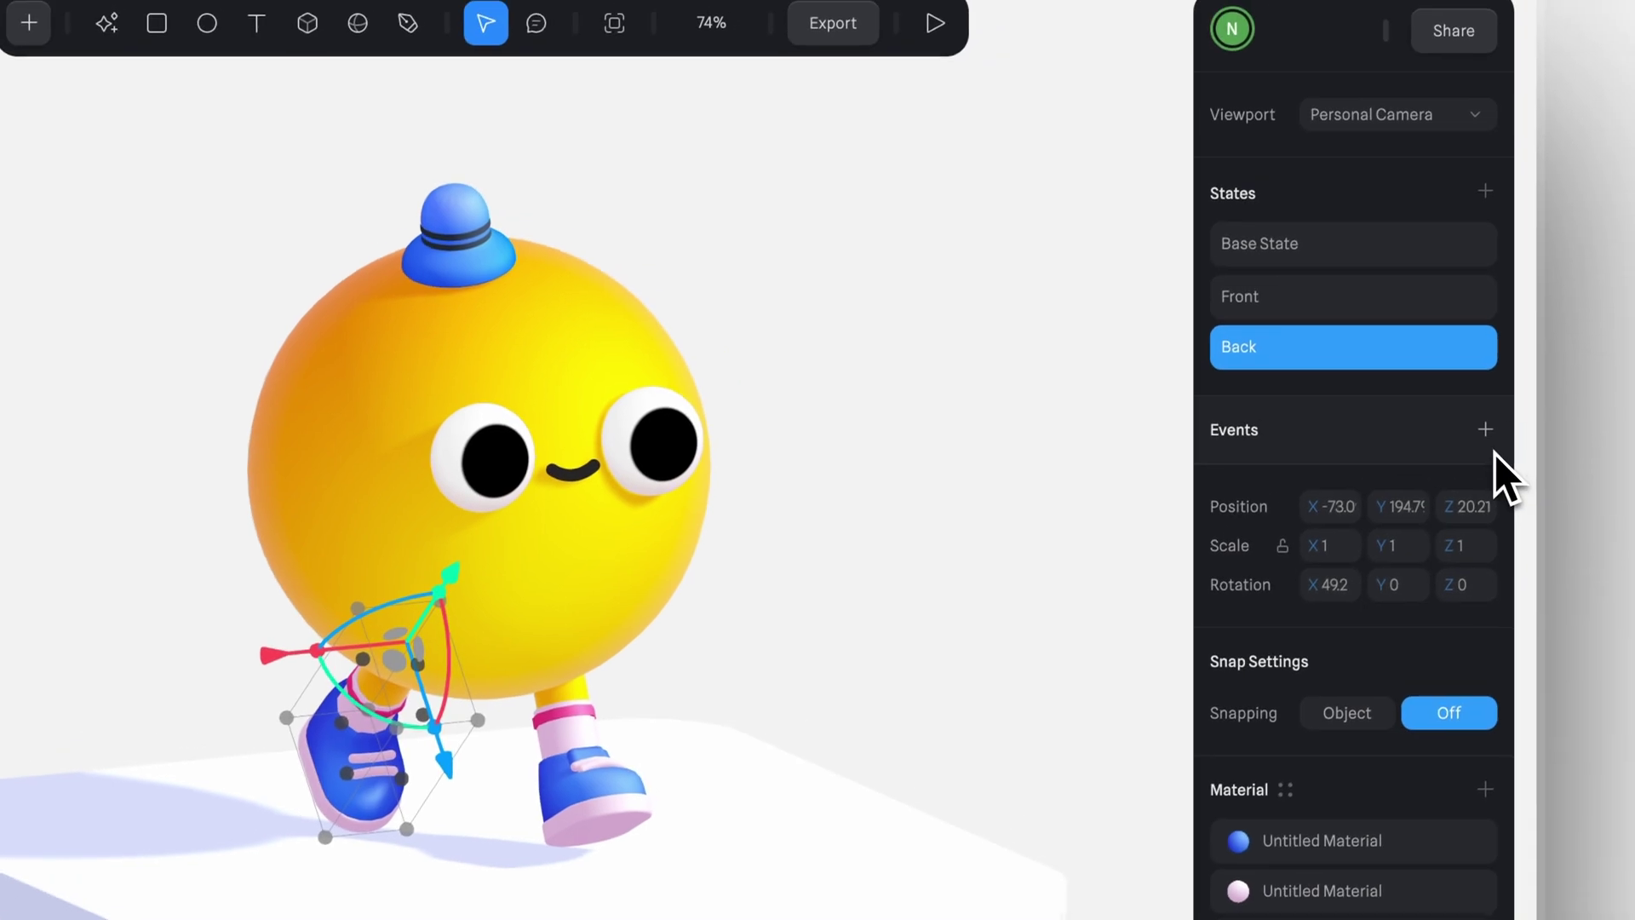
click(1481, 435)
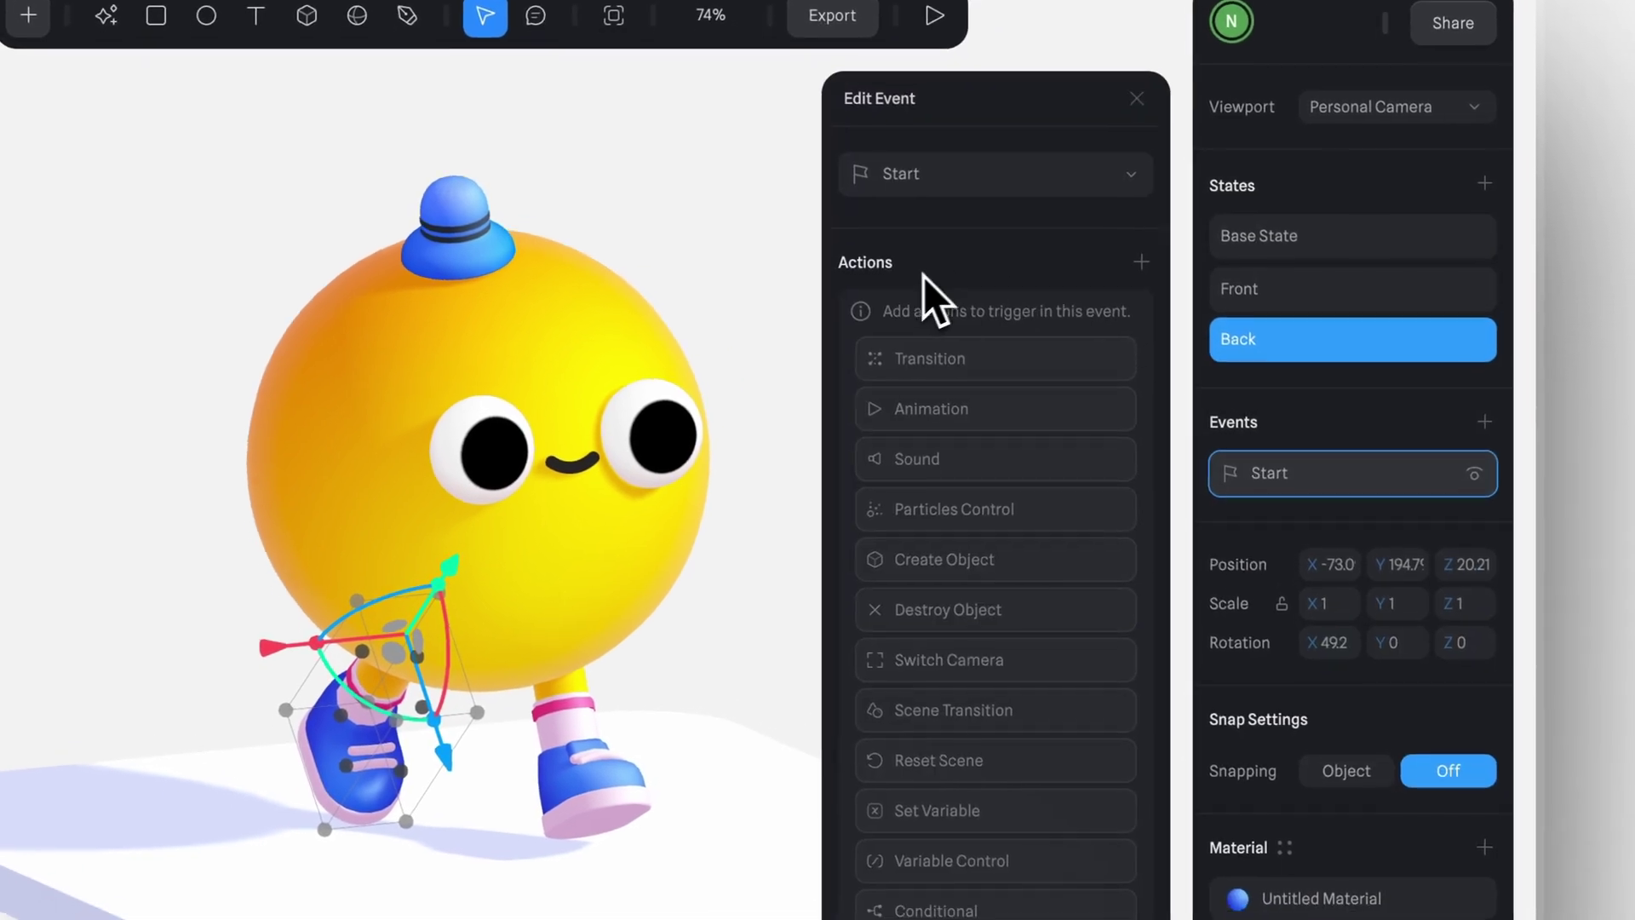
click(1141, 262)
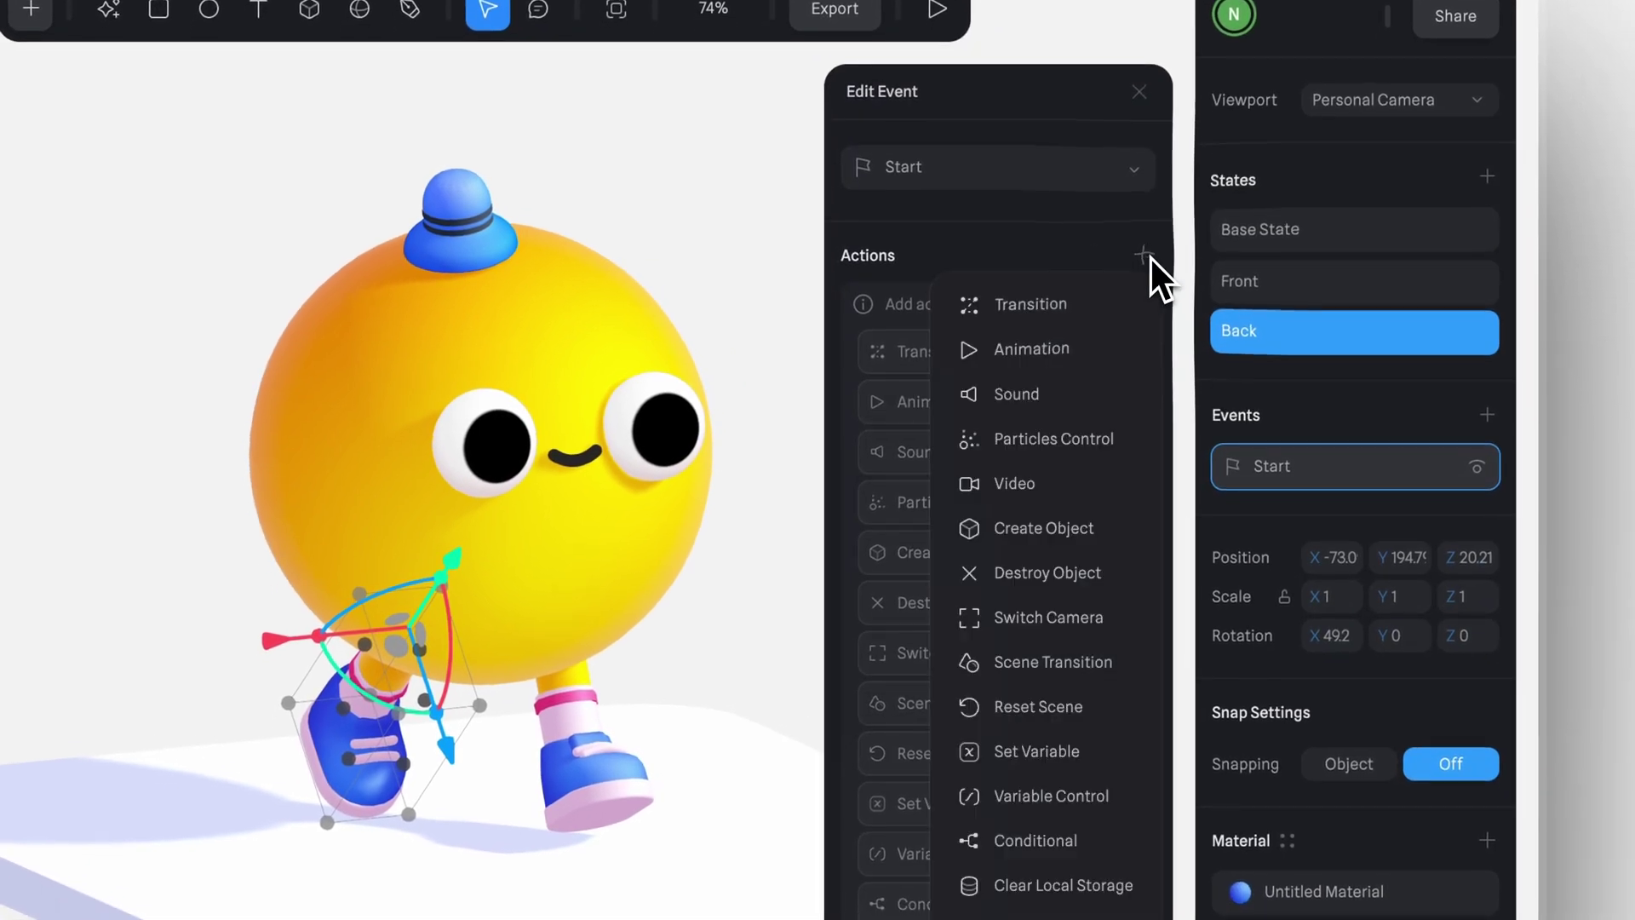
click(995, 316)
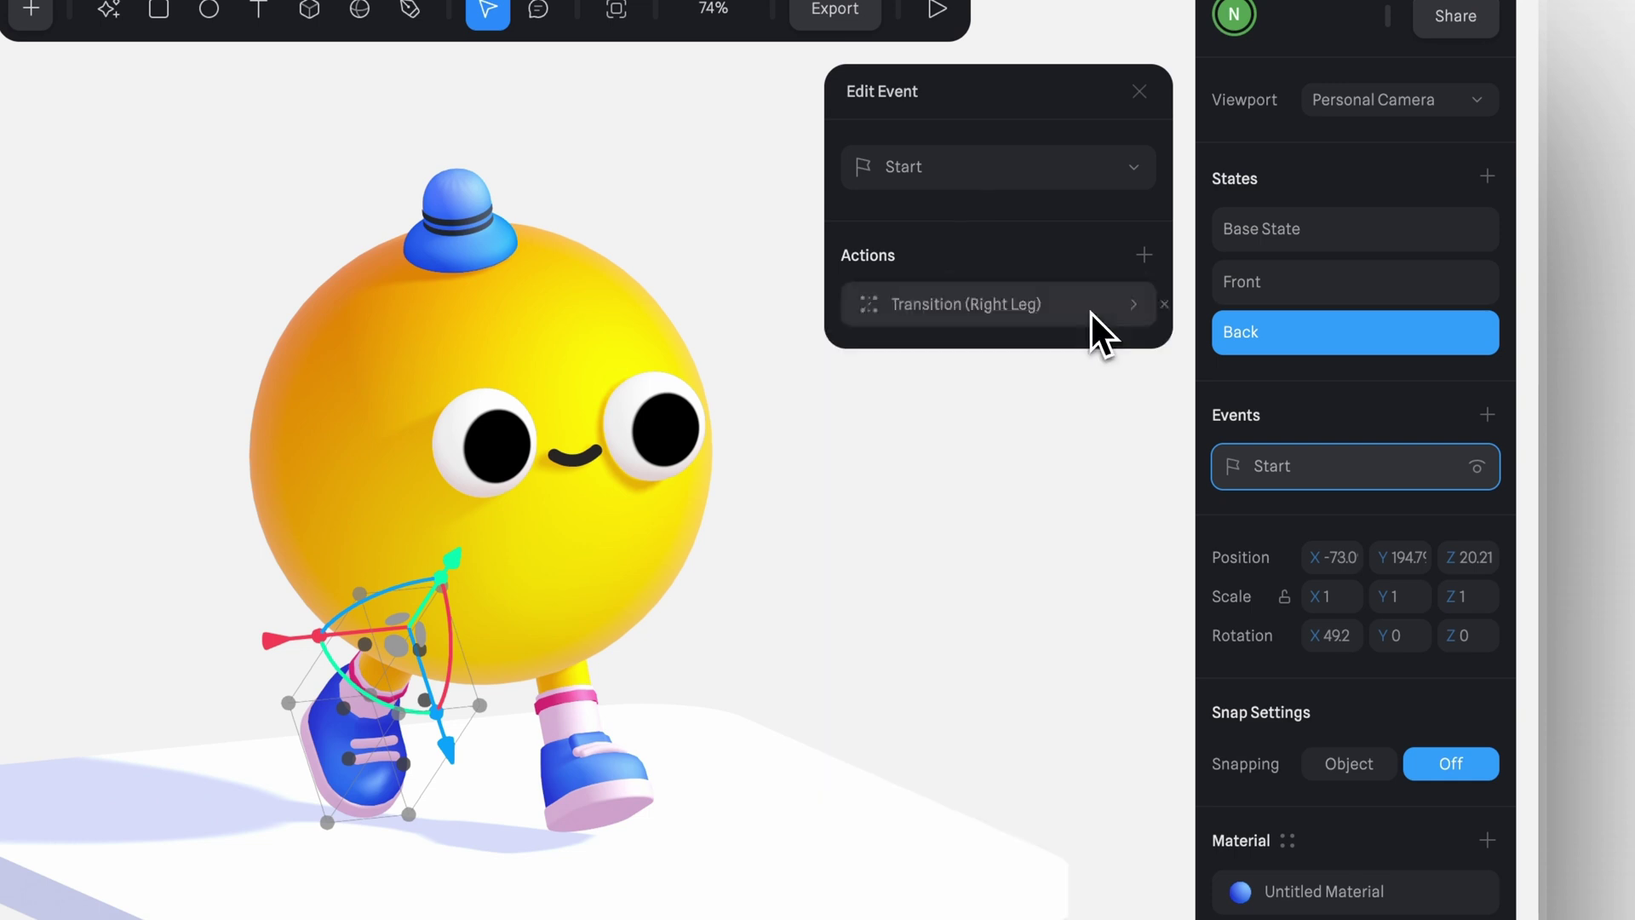
click(989, 319)
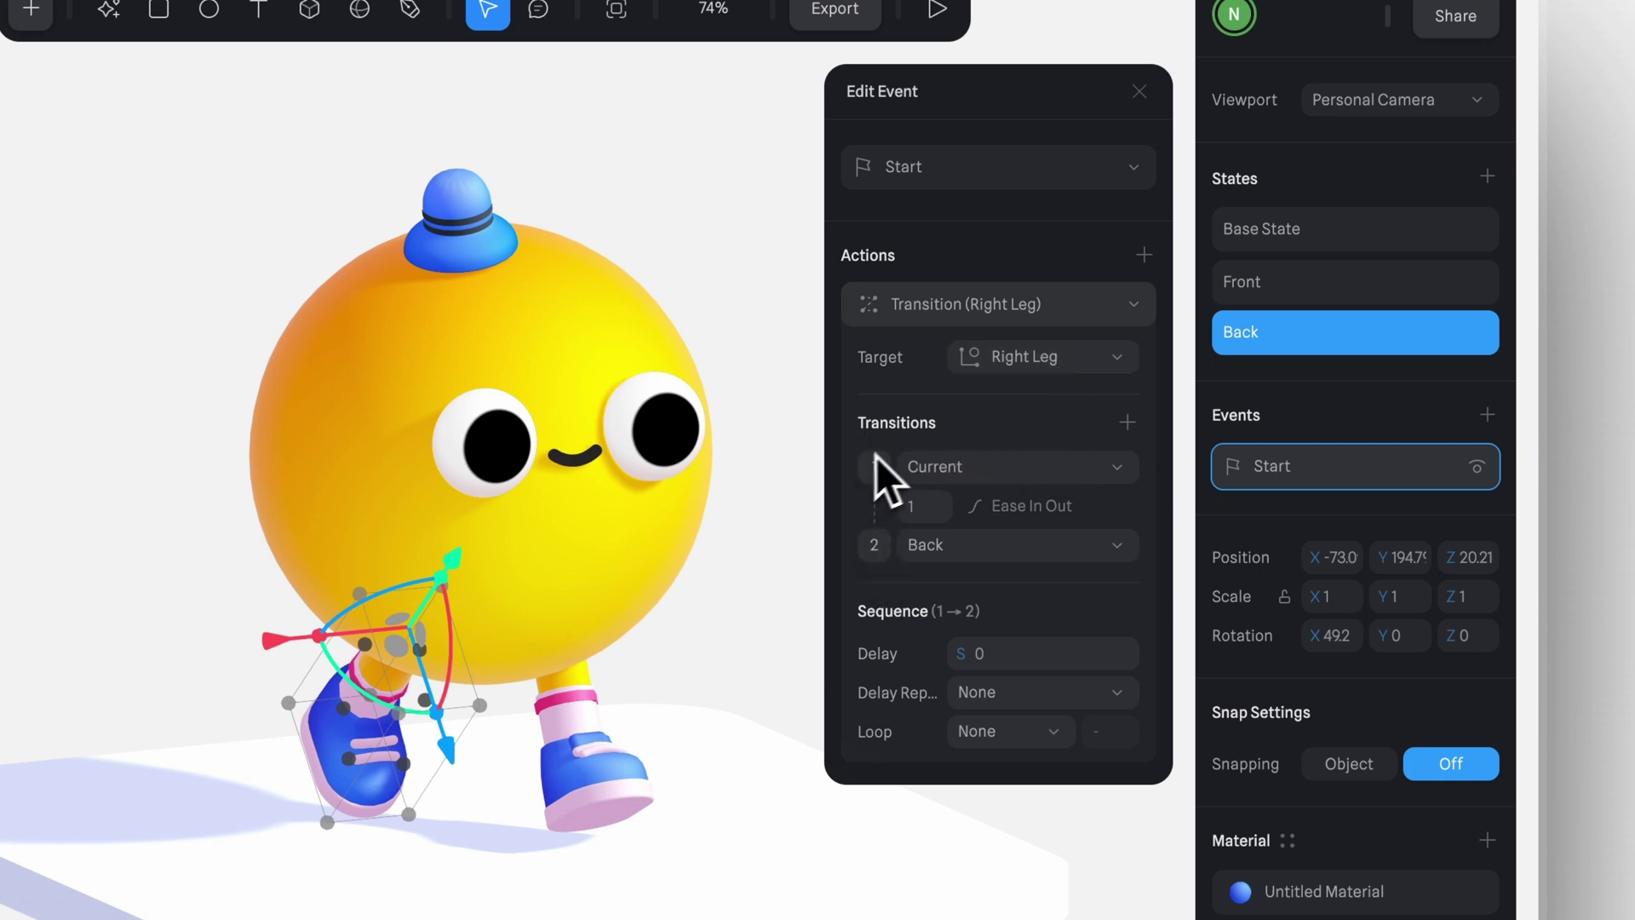
Step: Sequence the right leg's transition through three states: Back, Base State and Front
click(1018, 471)
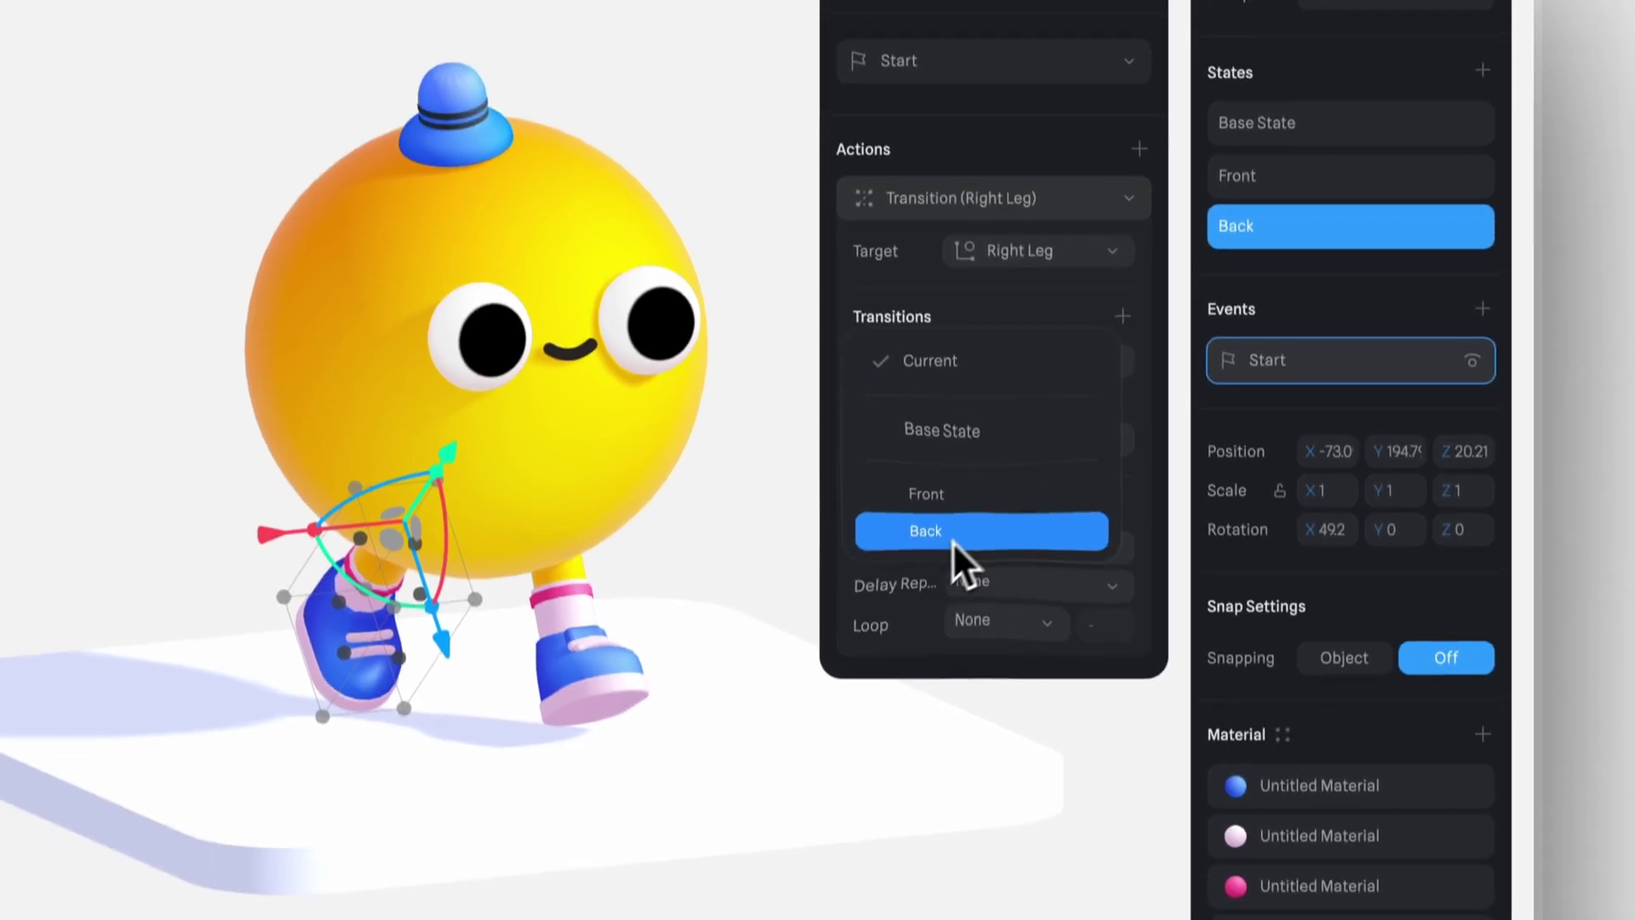
click(953, 648)
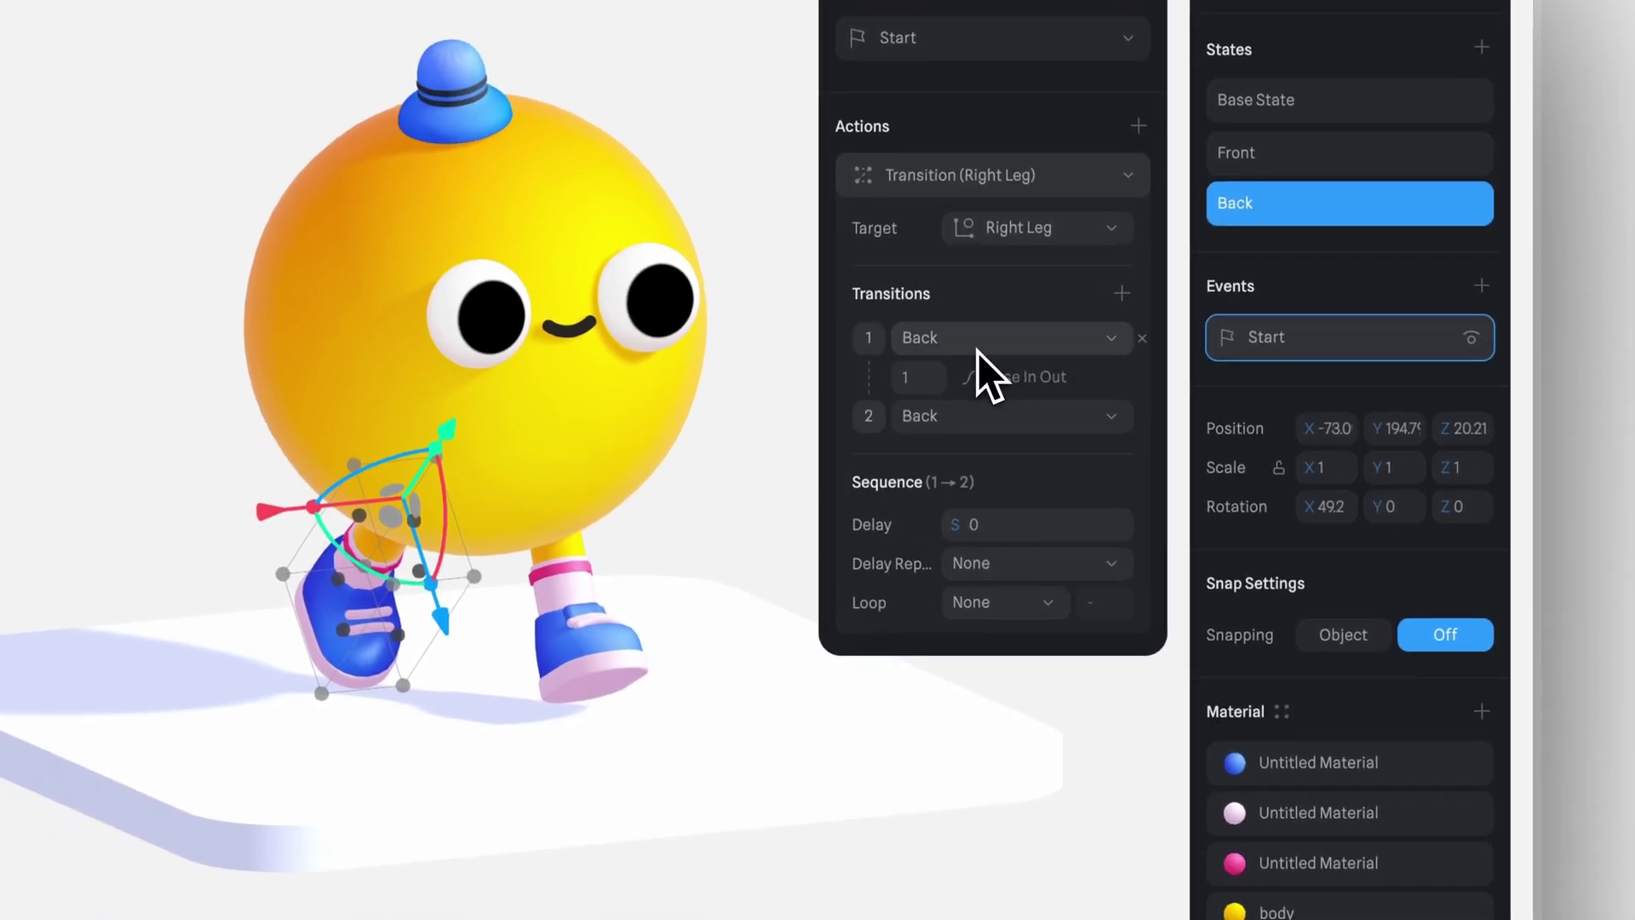
click(988, 421)
click(1019, 326)
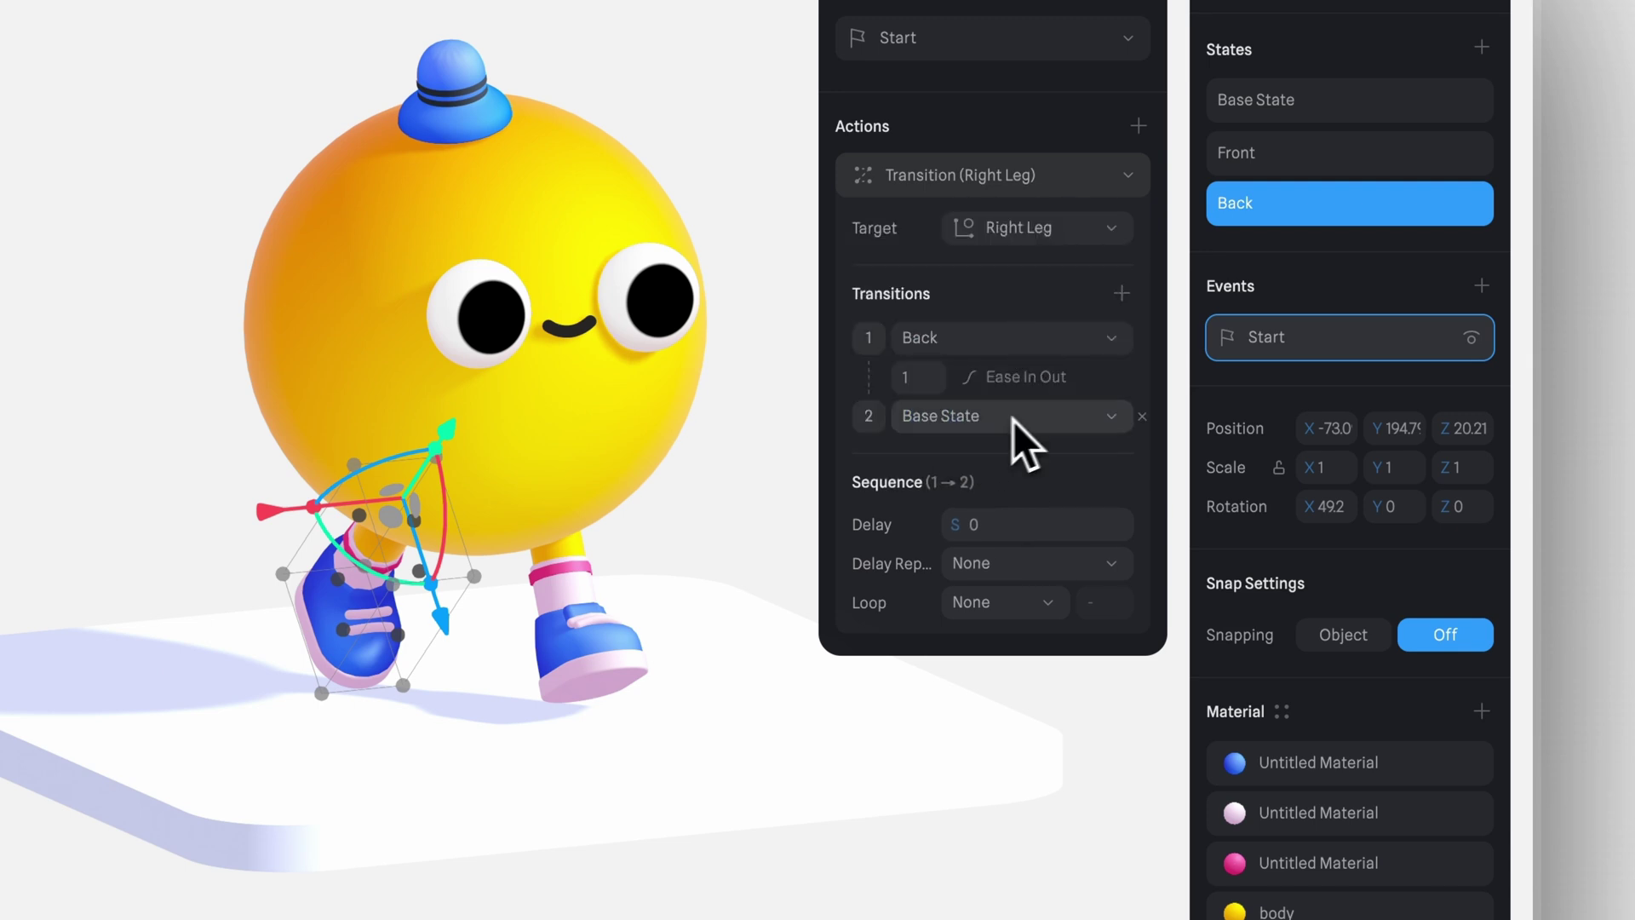
click(1123, 295)
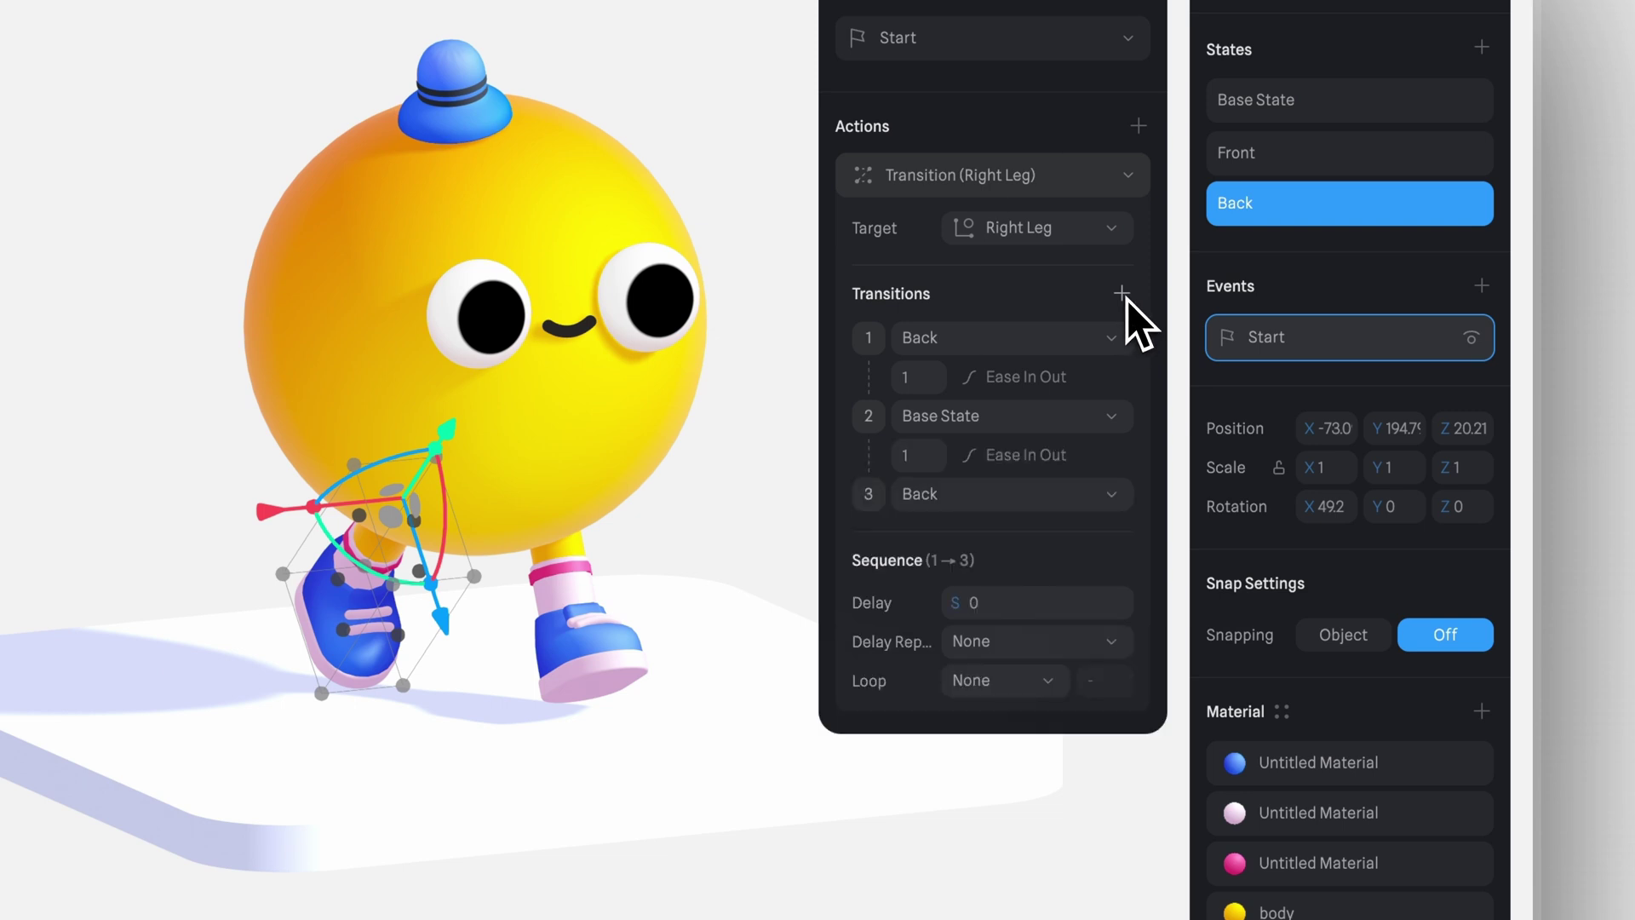
click(937, 504)
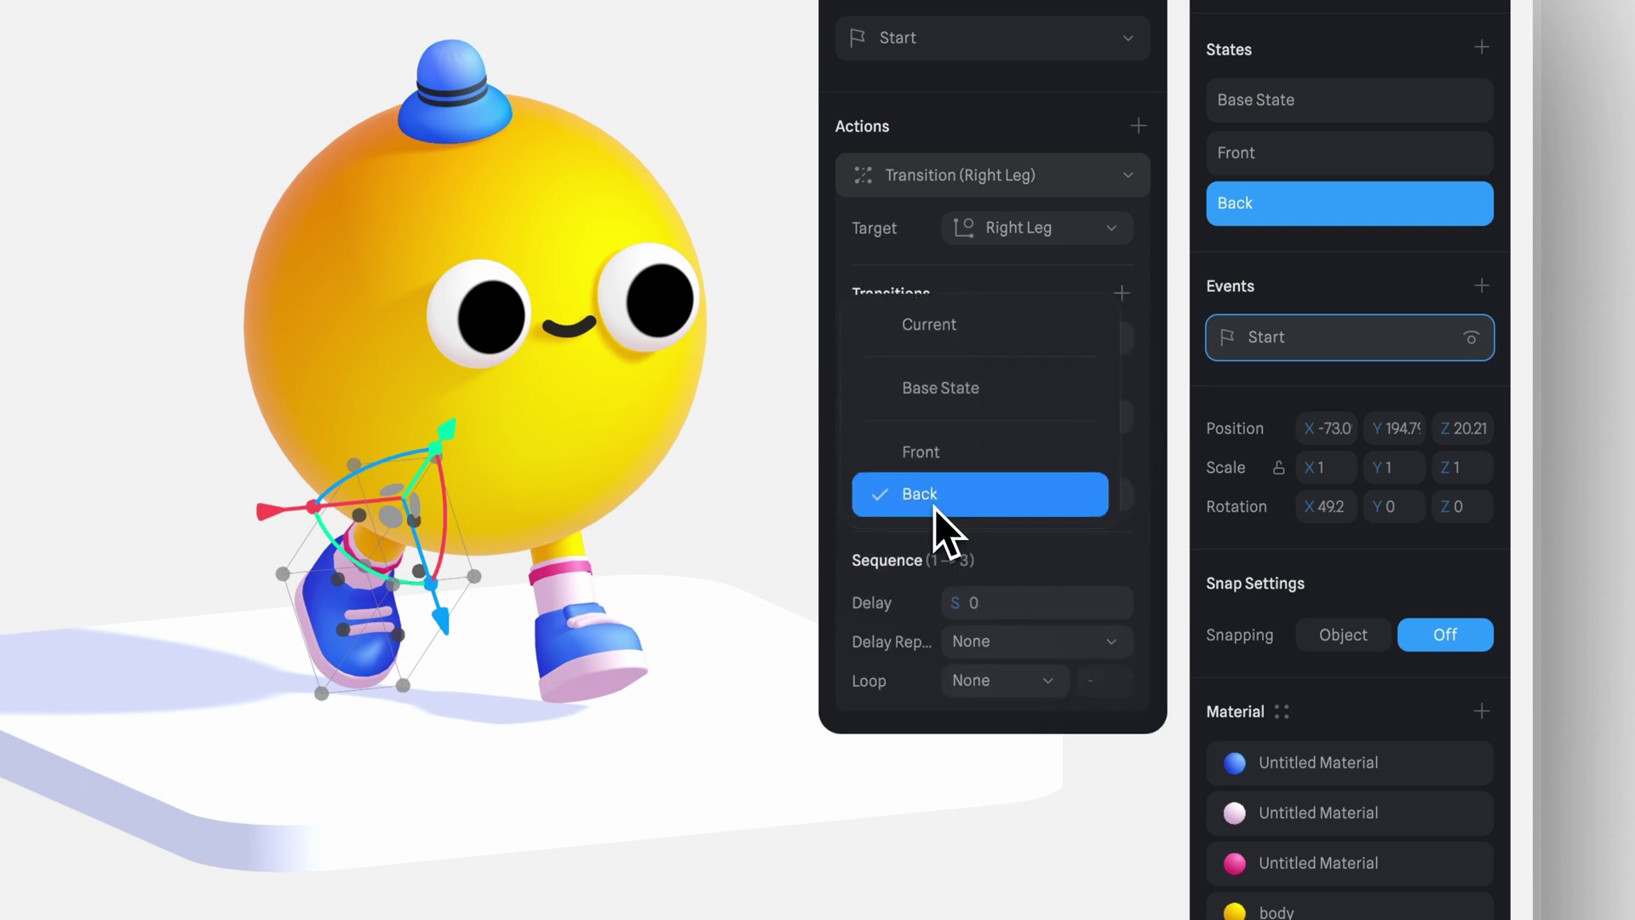
click(911, 464)
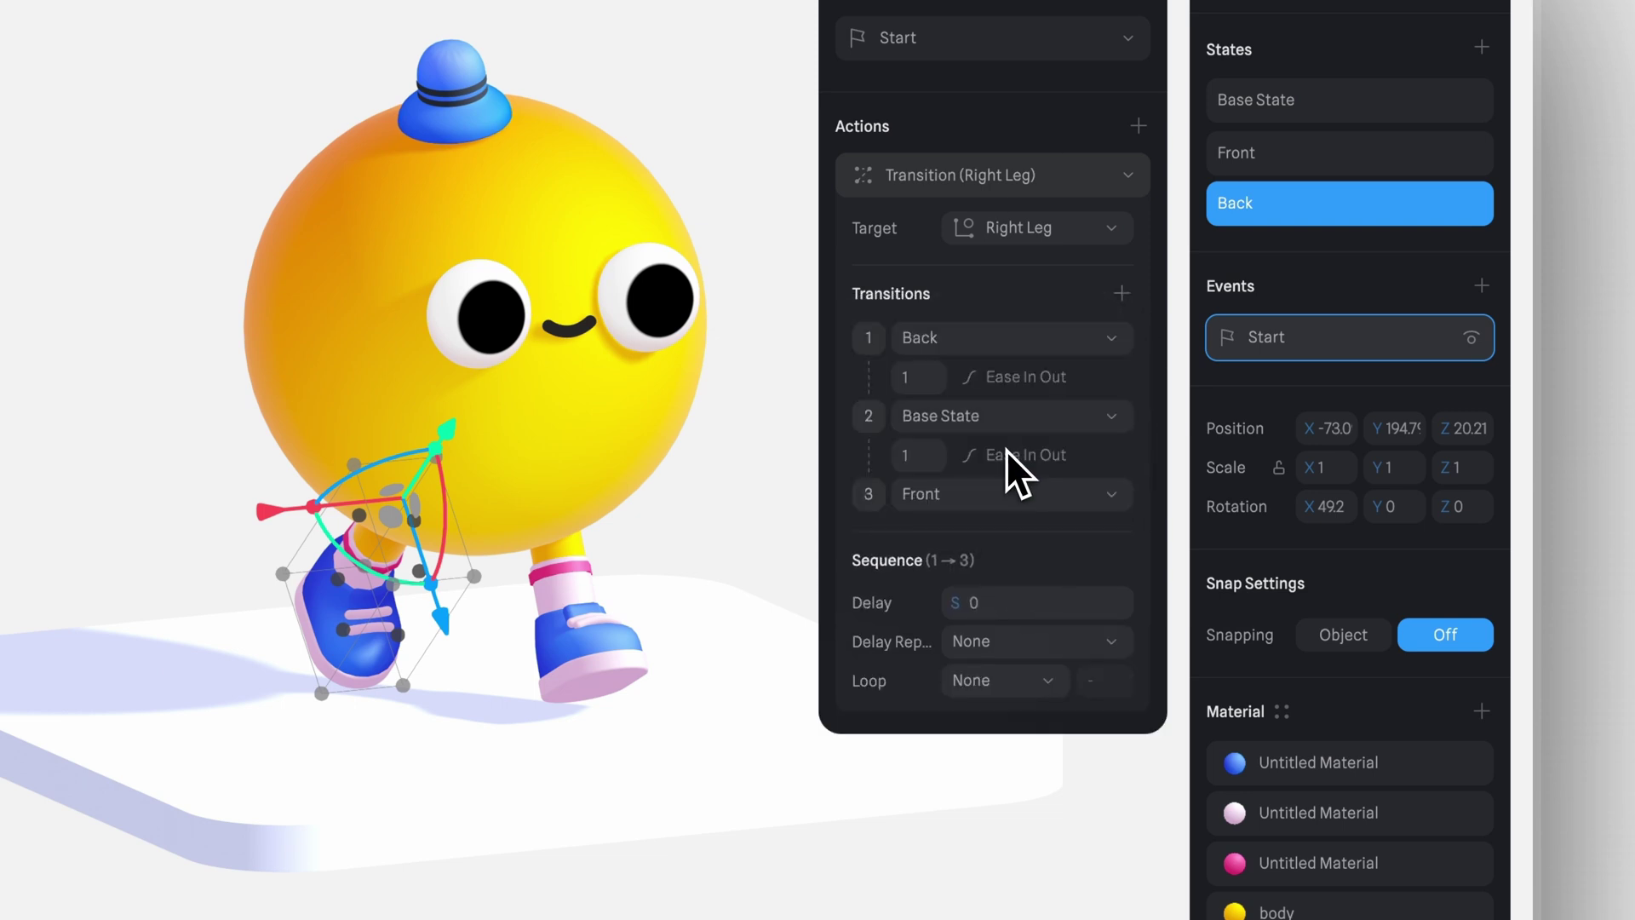
Step: Set the duration of both right leg transitions to 0.25
click(918, 382)
text(0.25)
click(918, 455)
text(0.25)
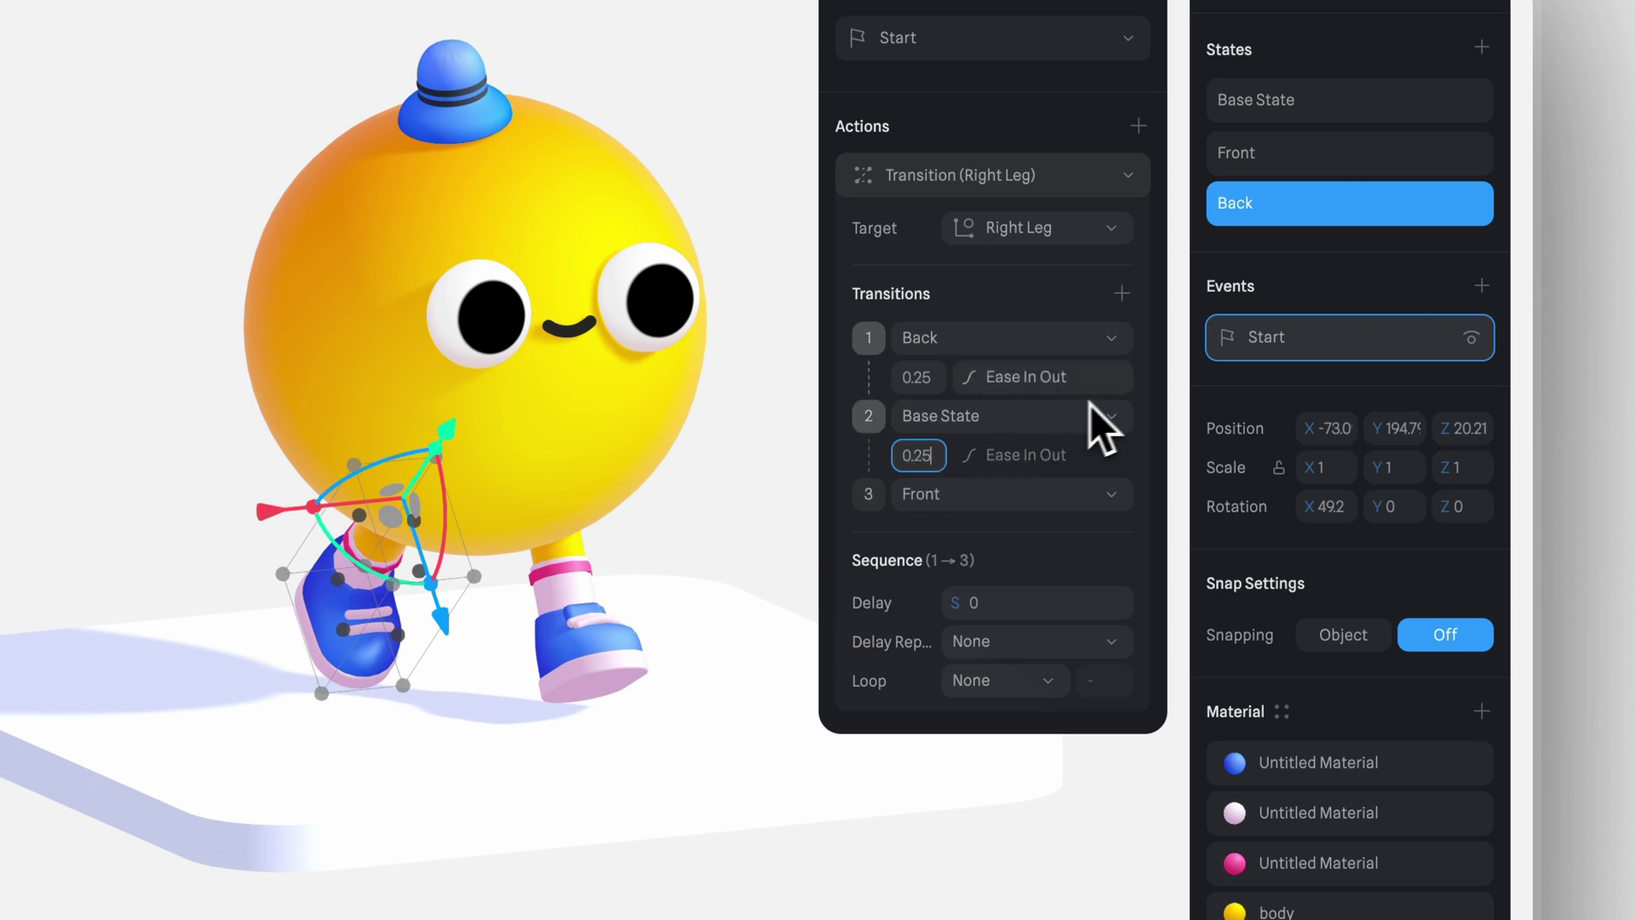
Step: Change the easing of both right leg transitions to Linear
click(1085, 379)
click(1111, 476)
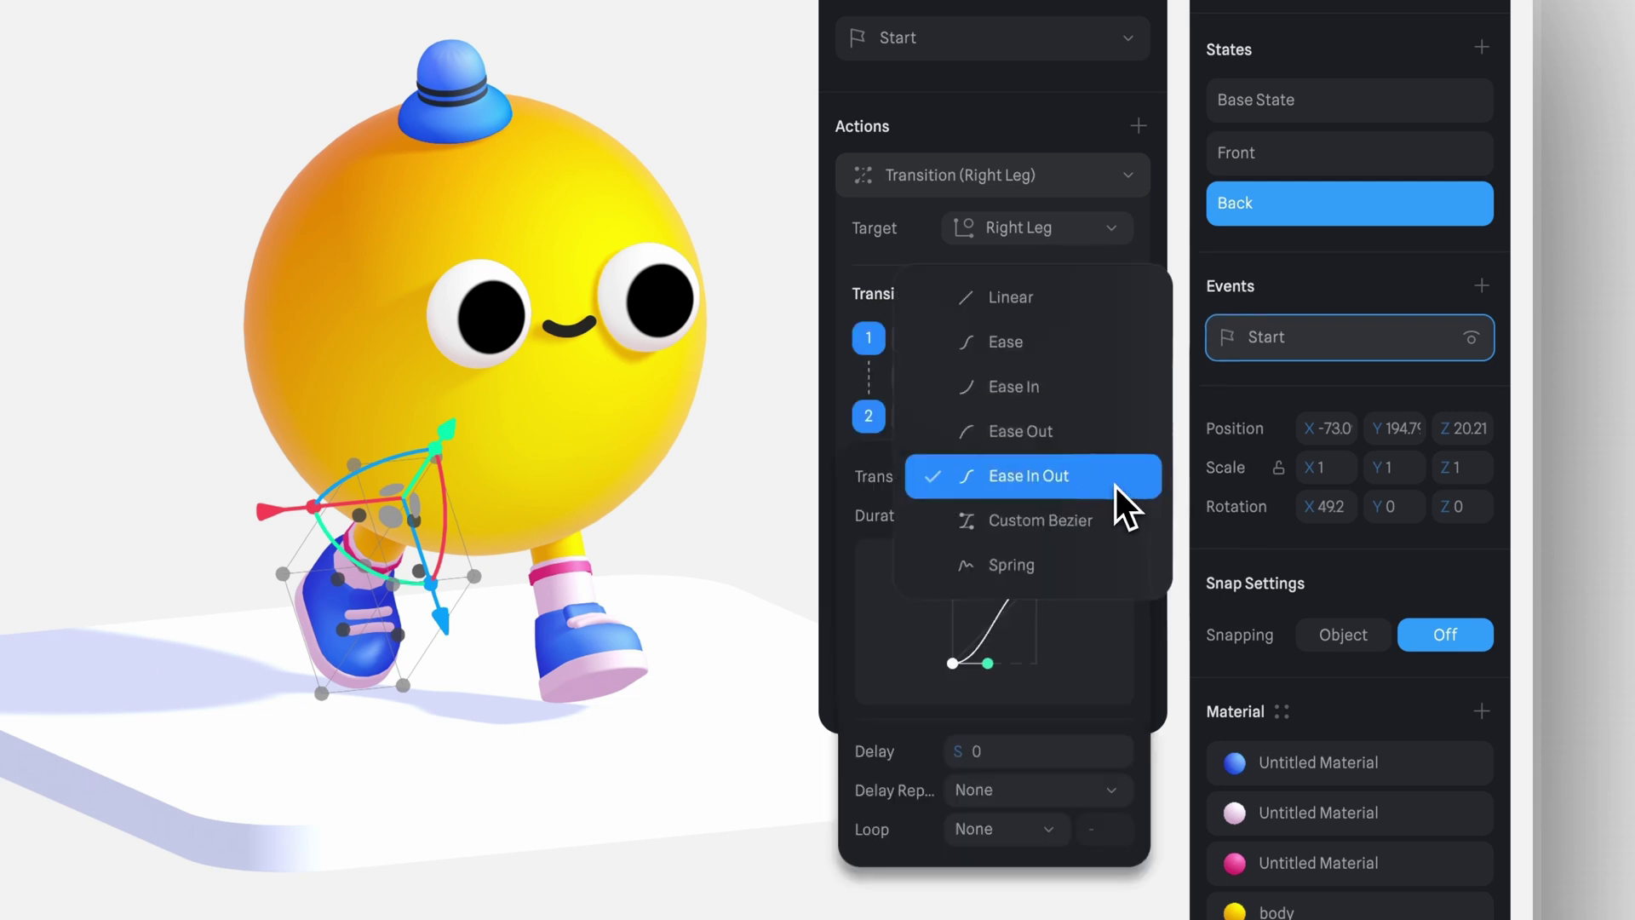
click(1013, 306)
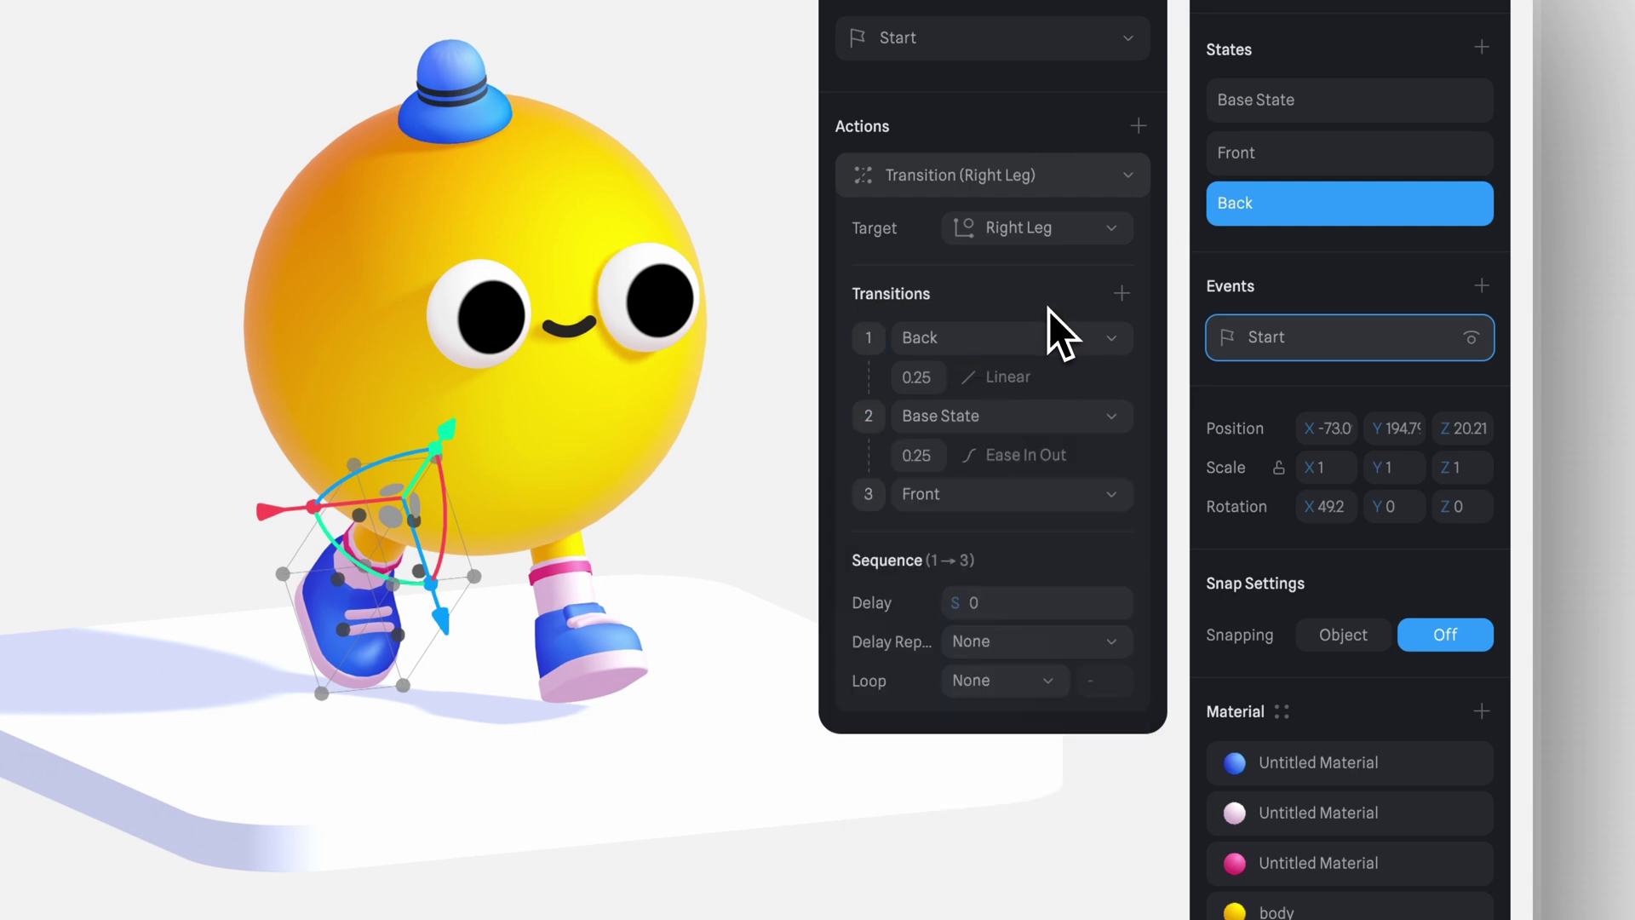
click(1091, 451)
click(1107, 551)
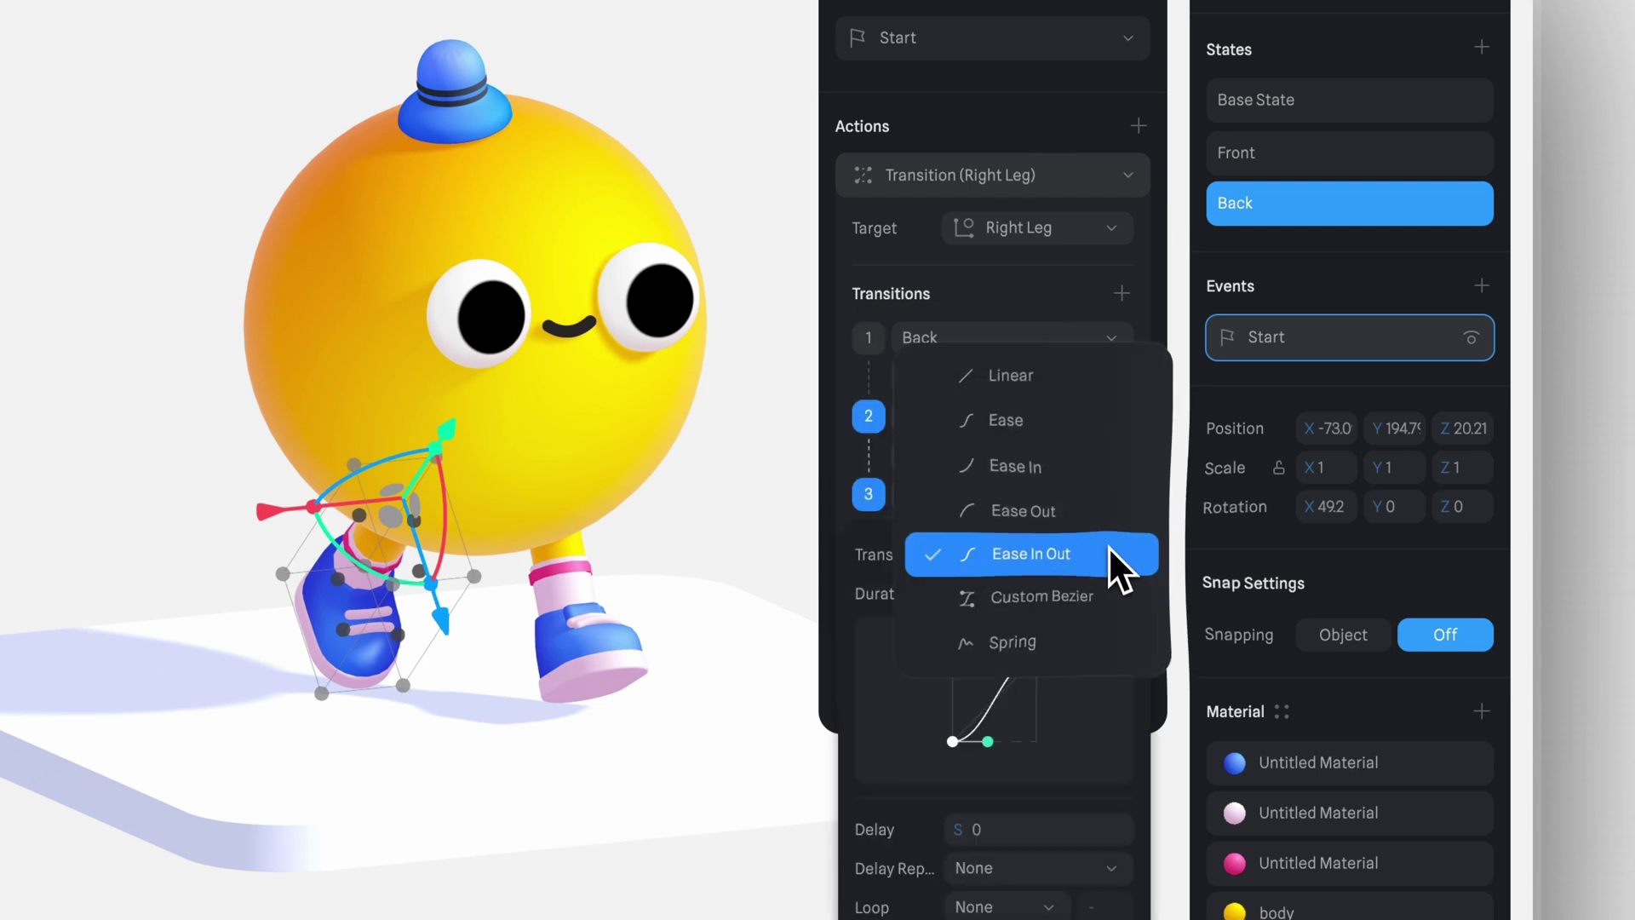
click(1106, 390)
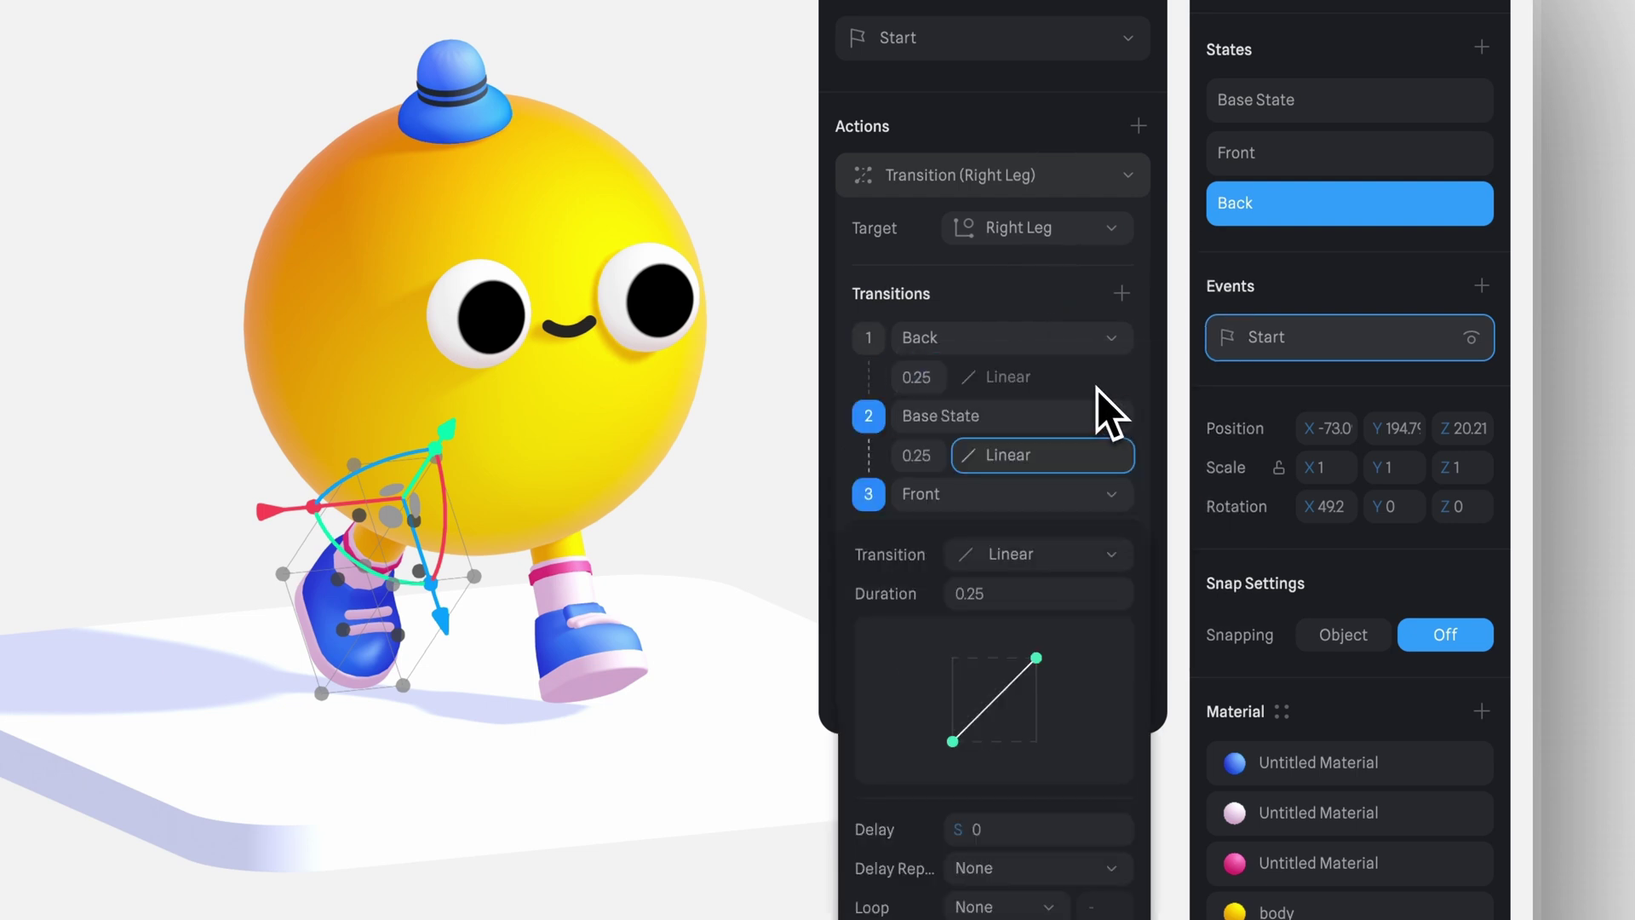
click(1147, 385)
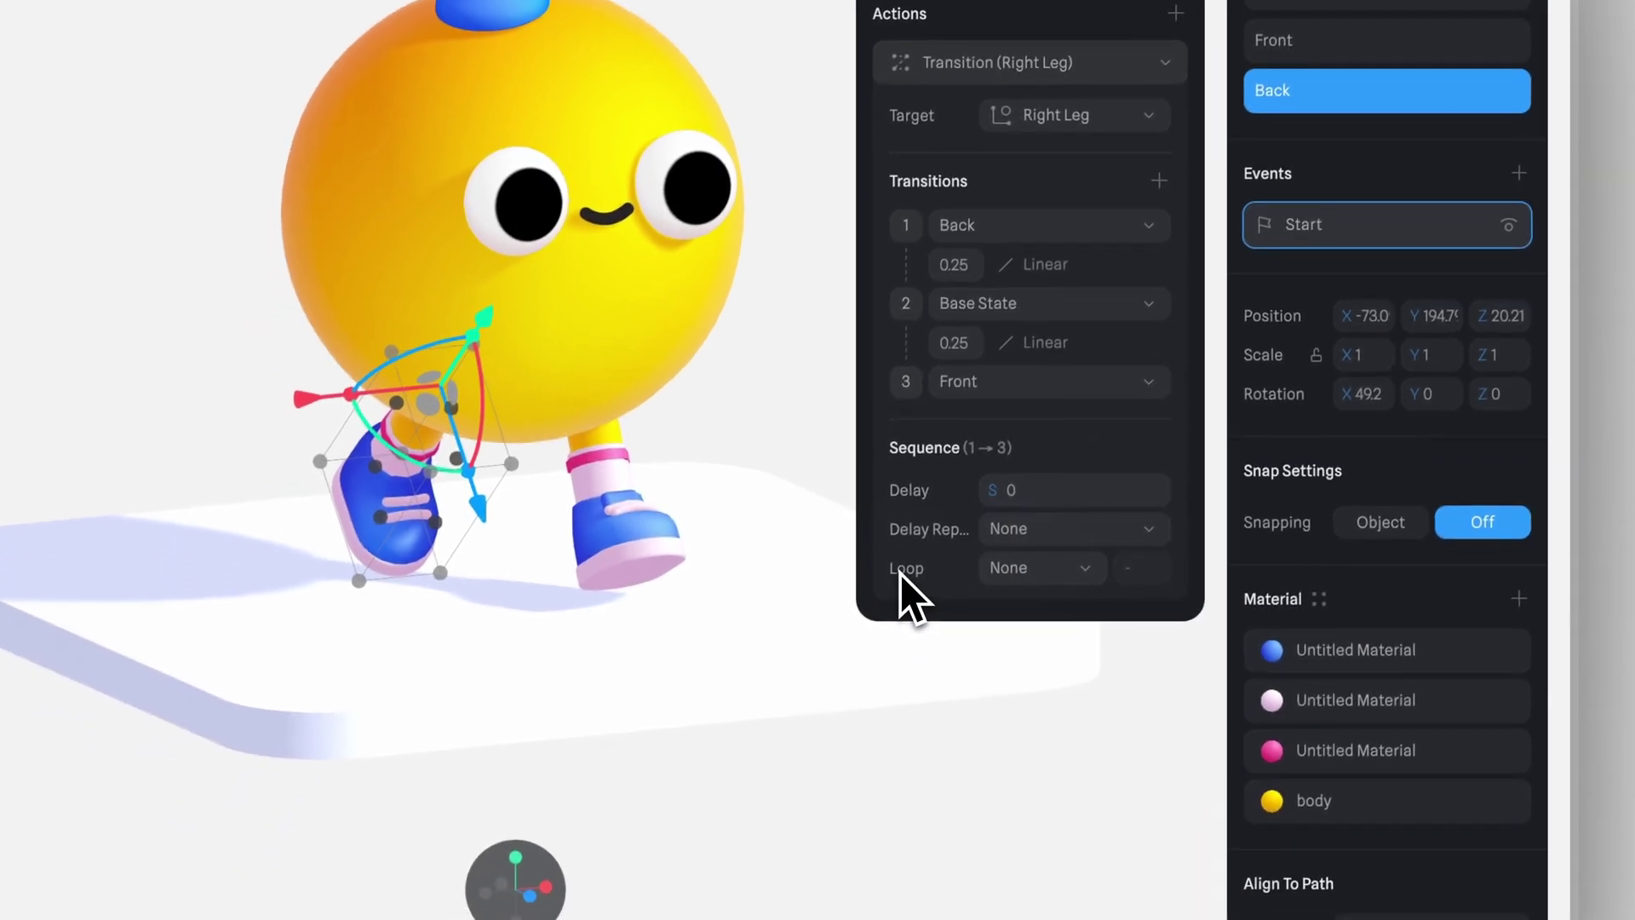
Step: Make the right leg's transition sequence loop infinitely with a Ping Pong cycle
click(1020, 567)
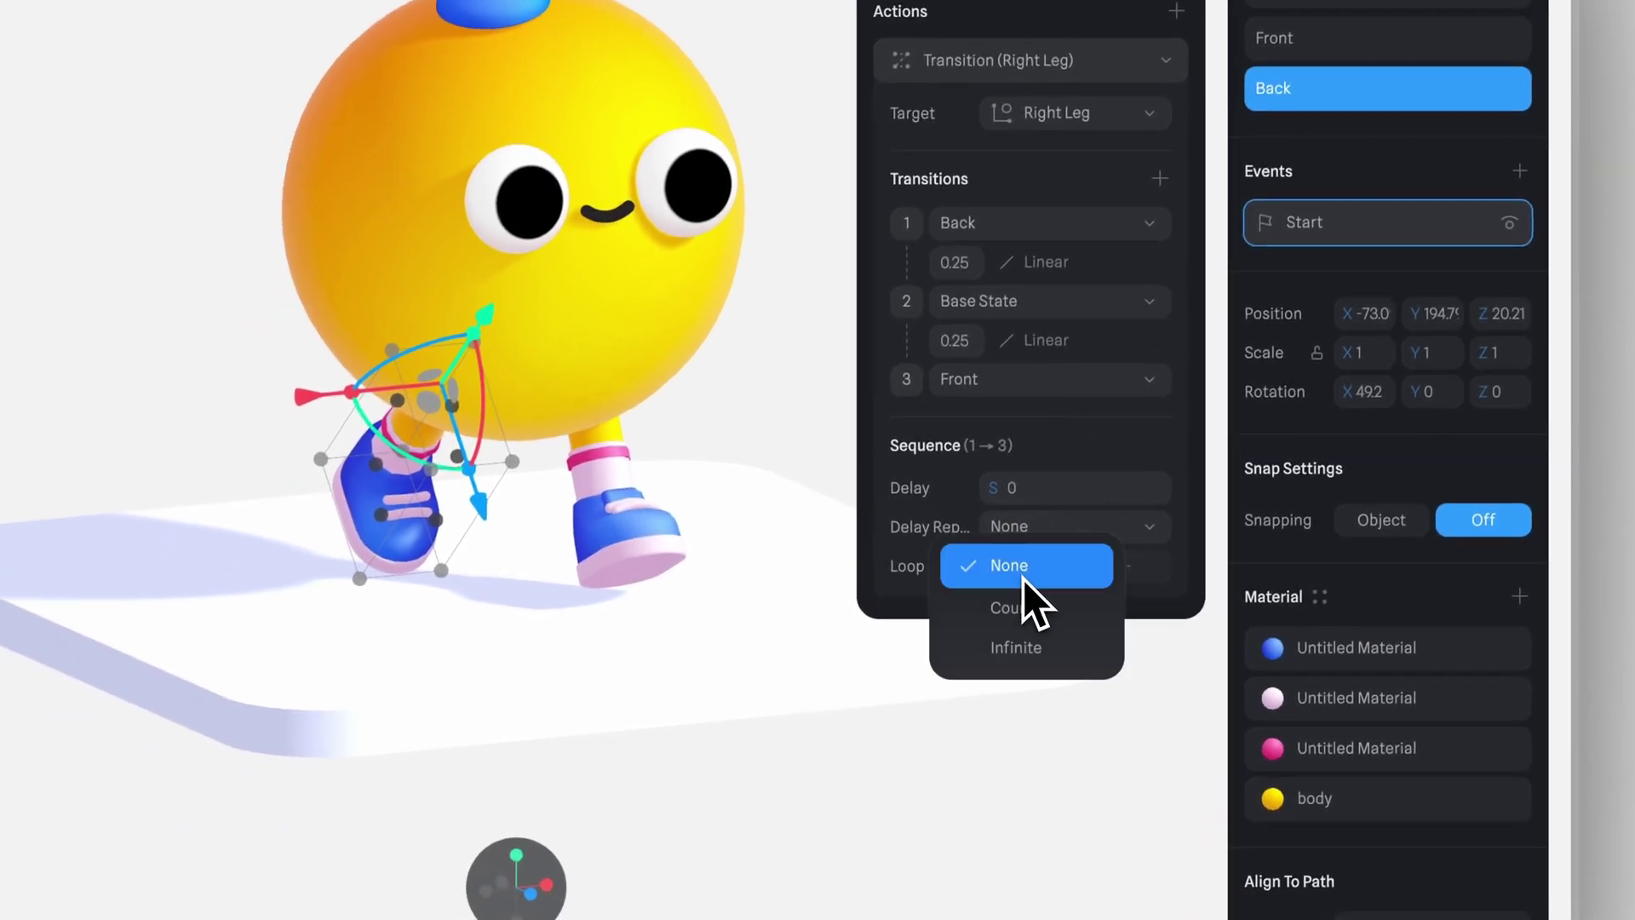
click(1060, 656)
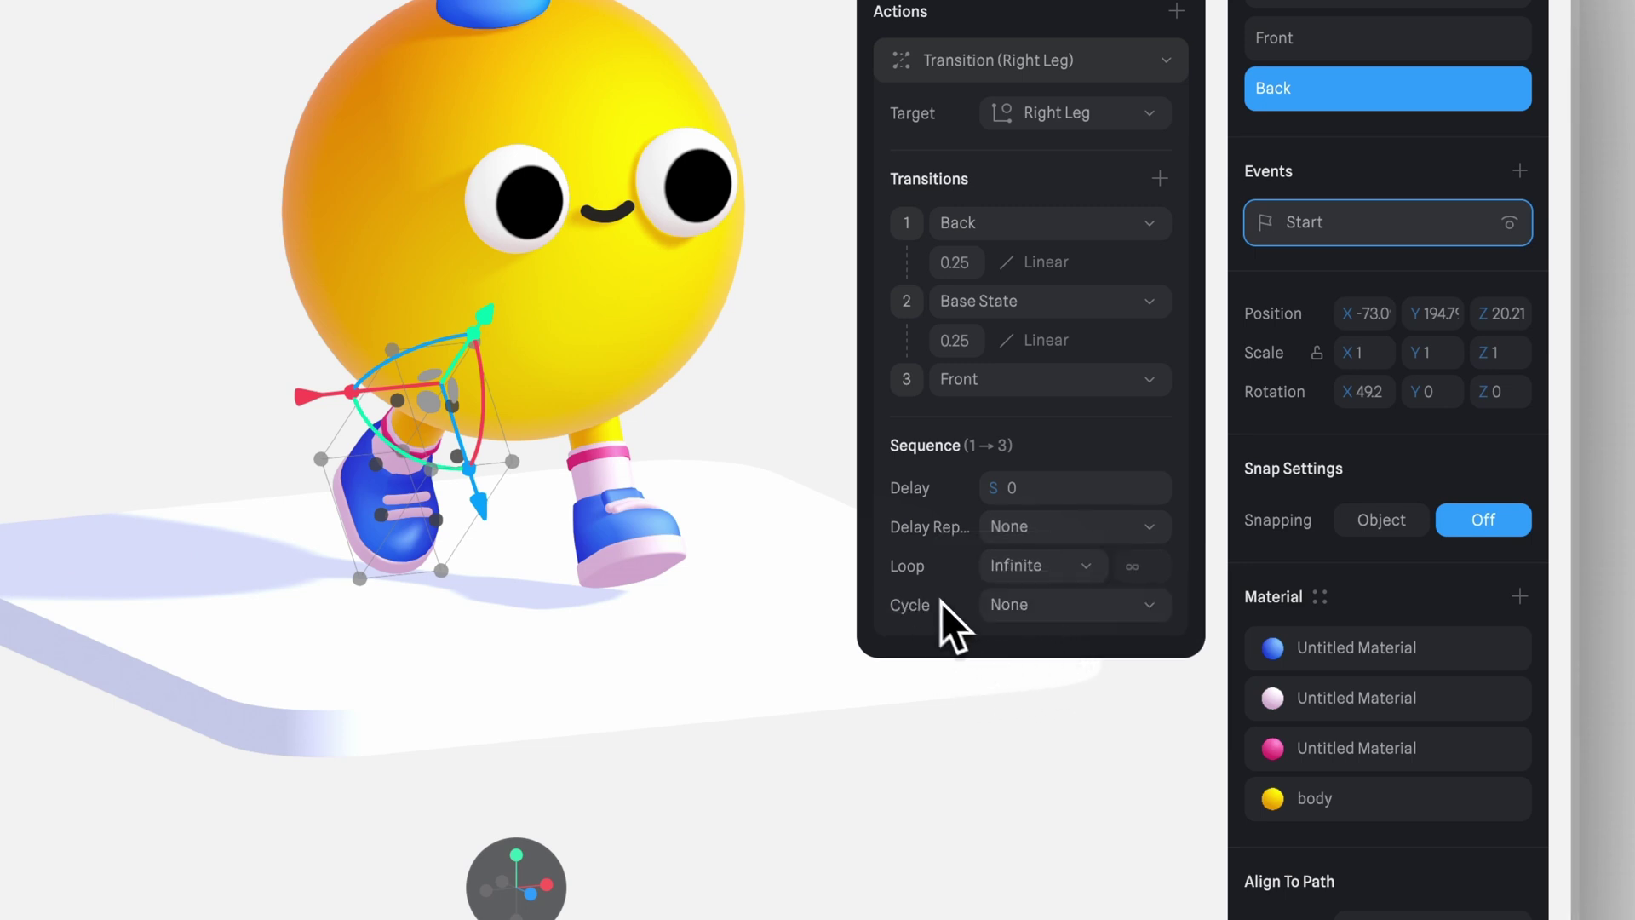
click(1041, 617)
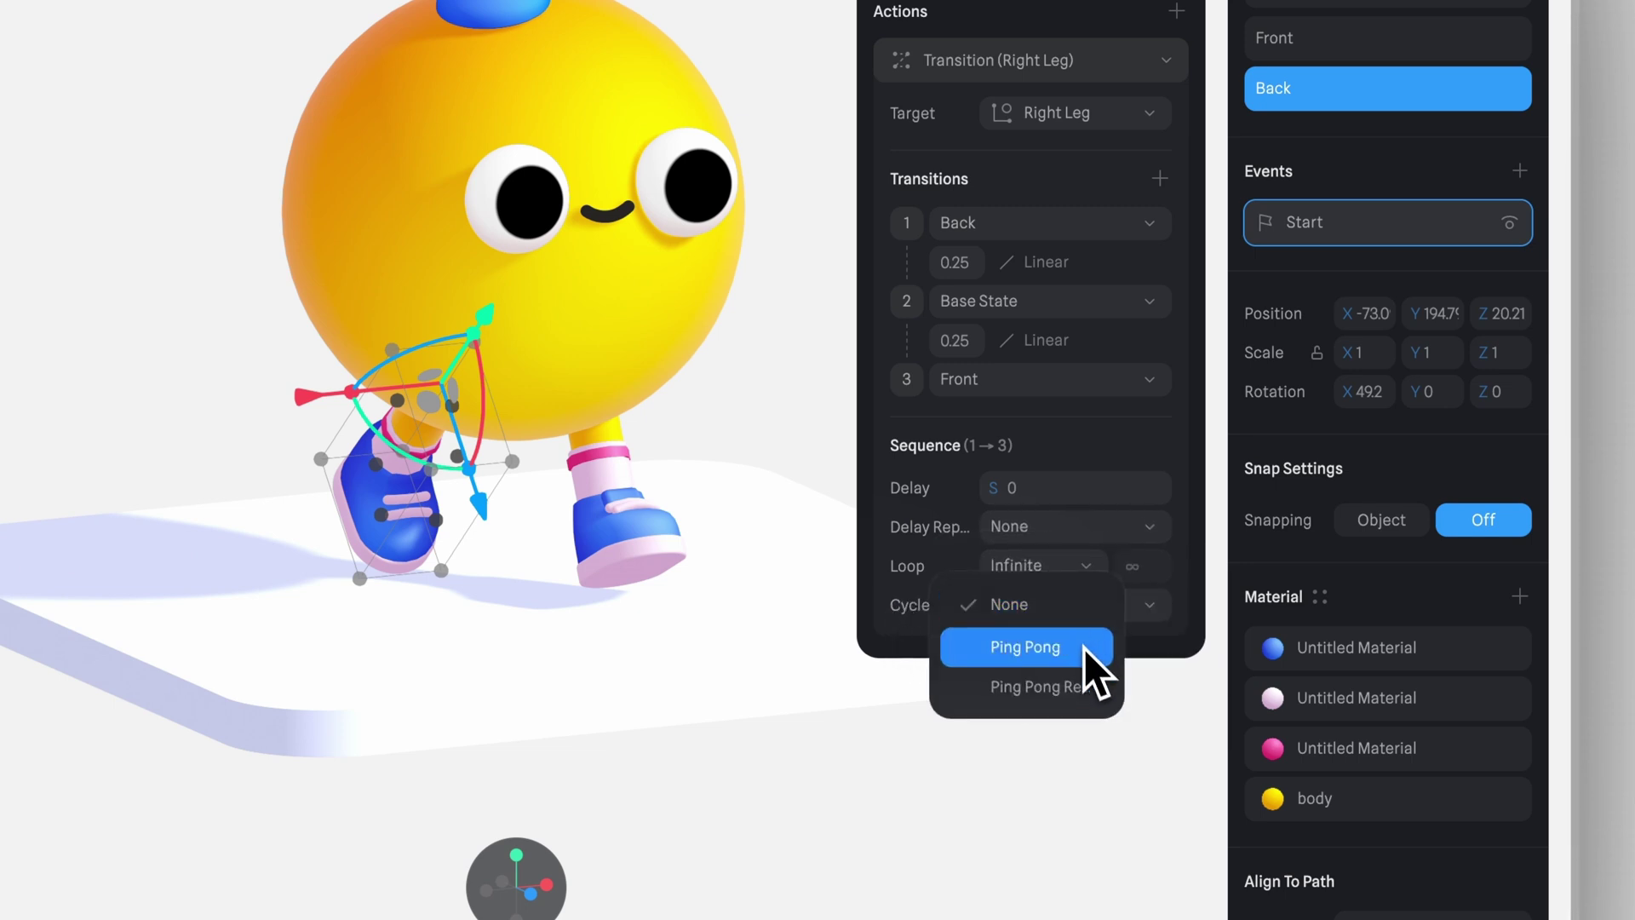
click(1018, 658)
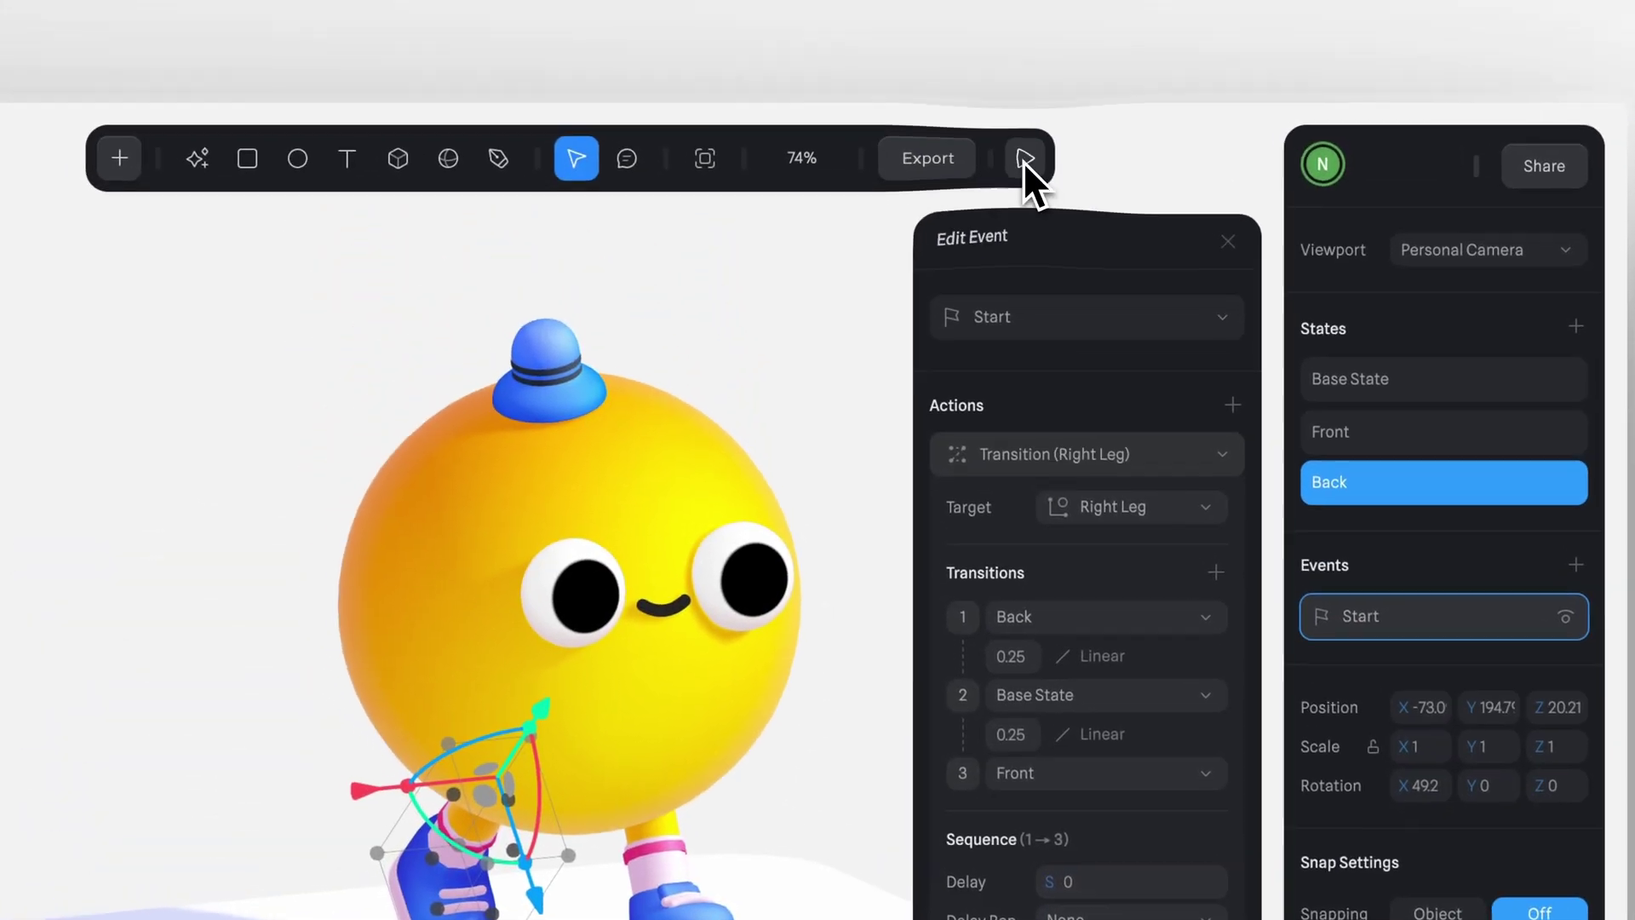
Step: Play the scene and orbit around the character to preview the leg animation
click(986, 108)
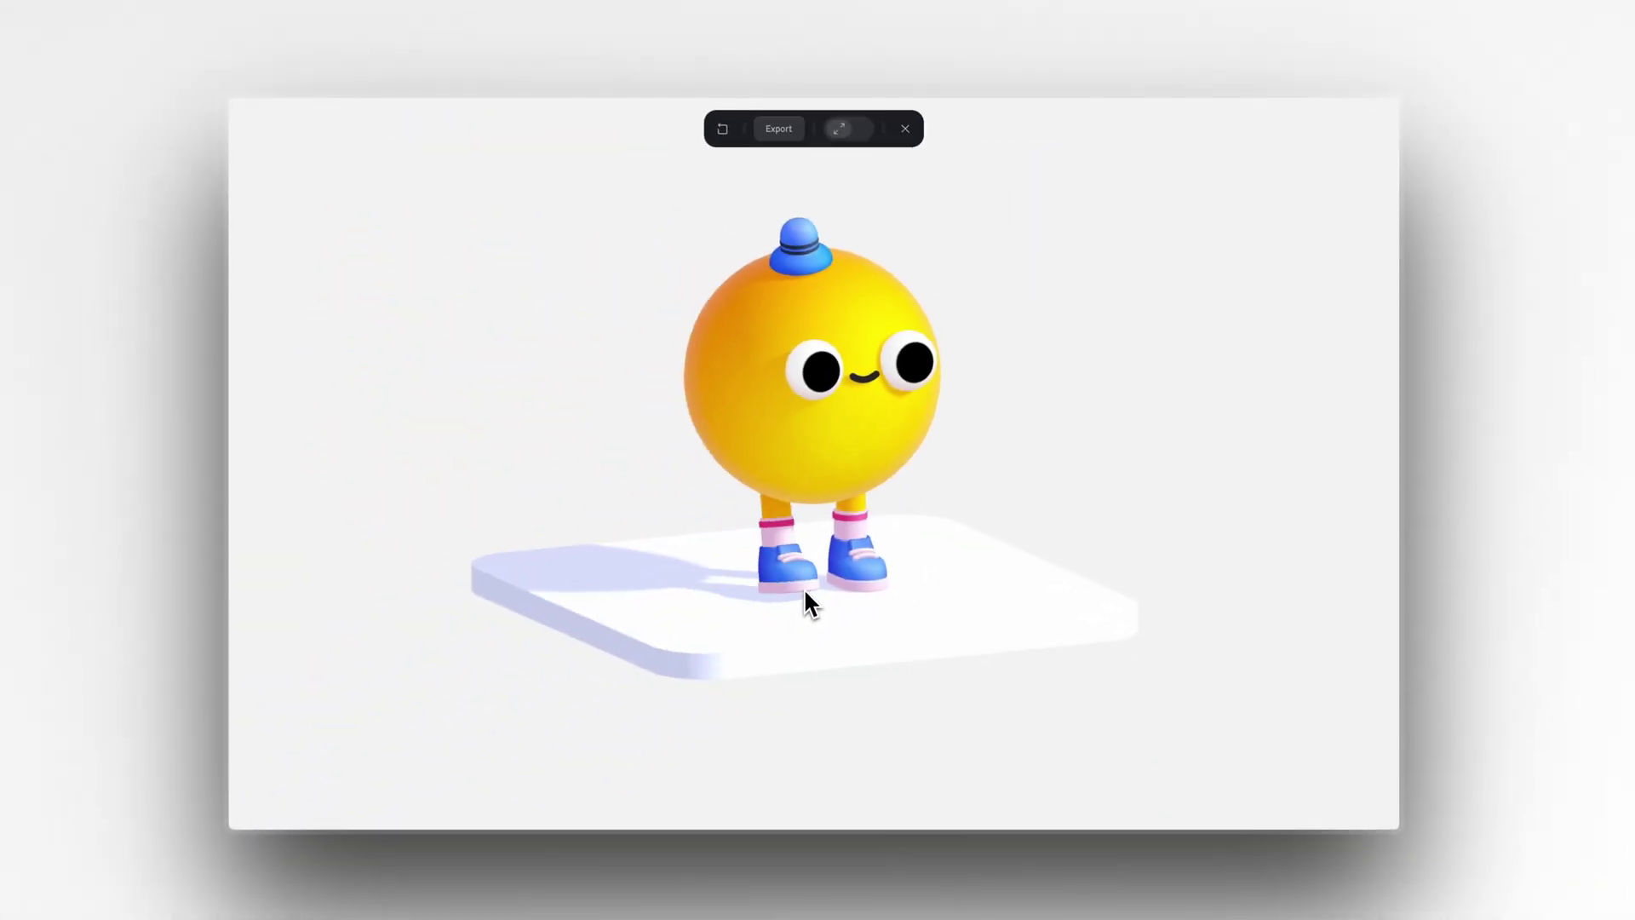
drag(936, 464, 1091, 424)
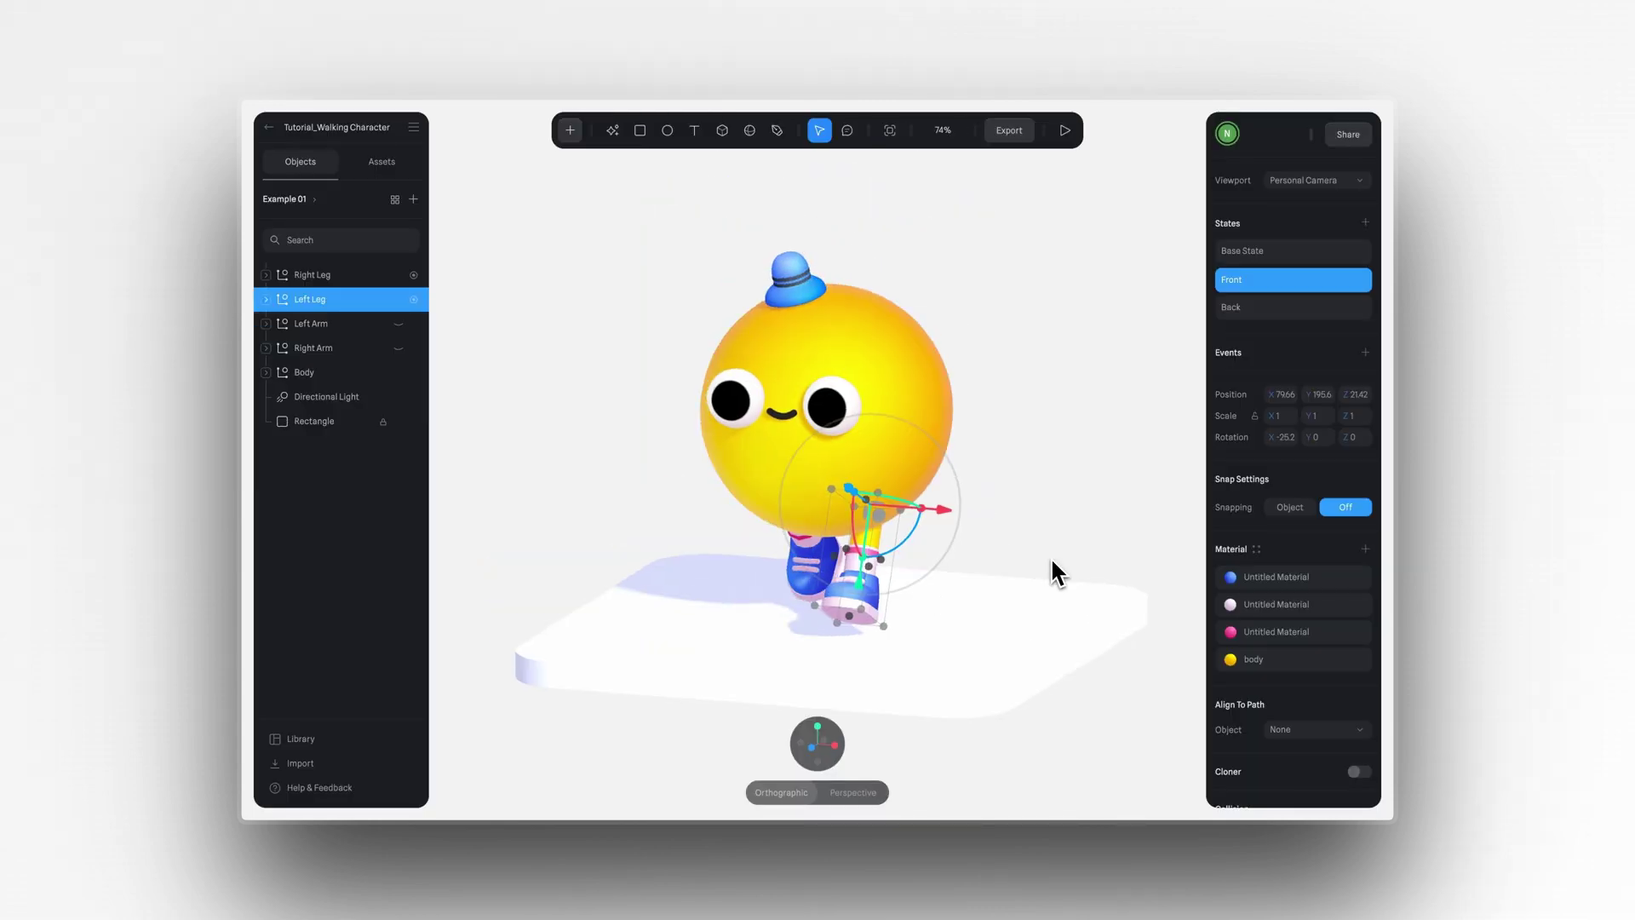
alt+drag(1050, 555, 946, 547)
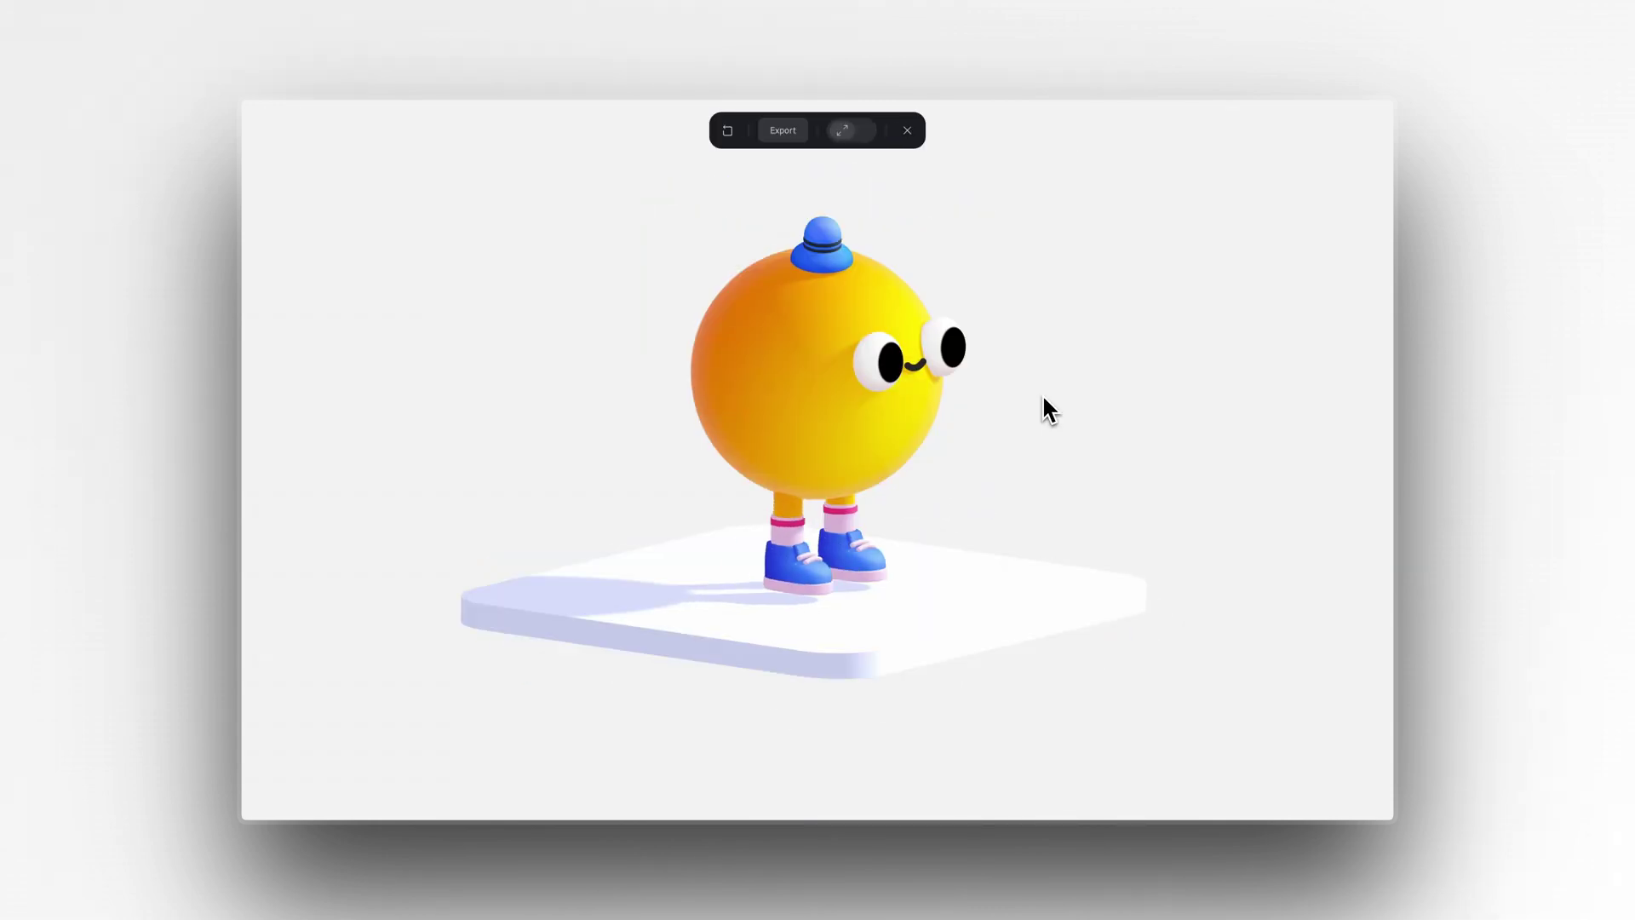
Step: Copy the events from the Right Leg group and paste them onto the Left Leg group
drag(1042, 393, 951, 397)
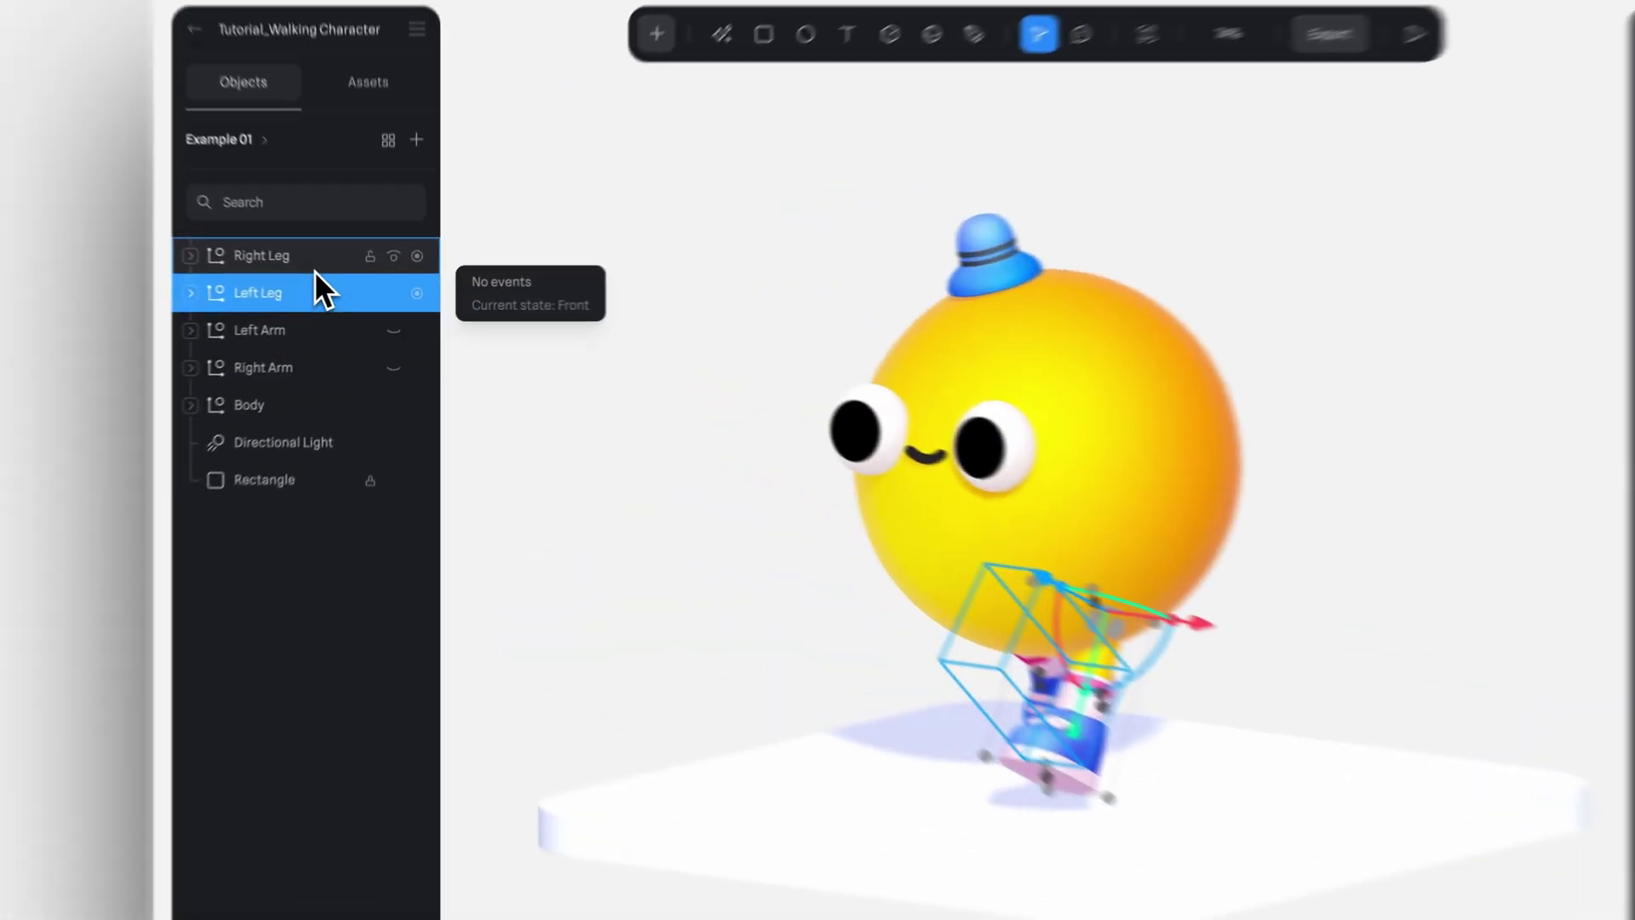
click(294, 257)
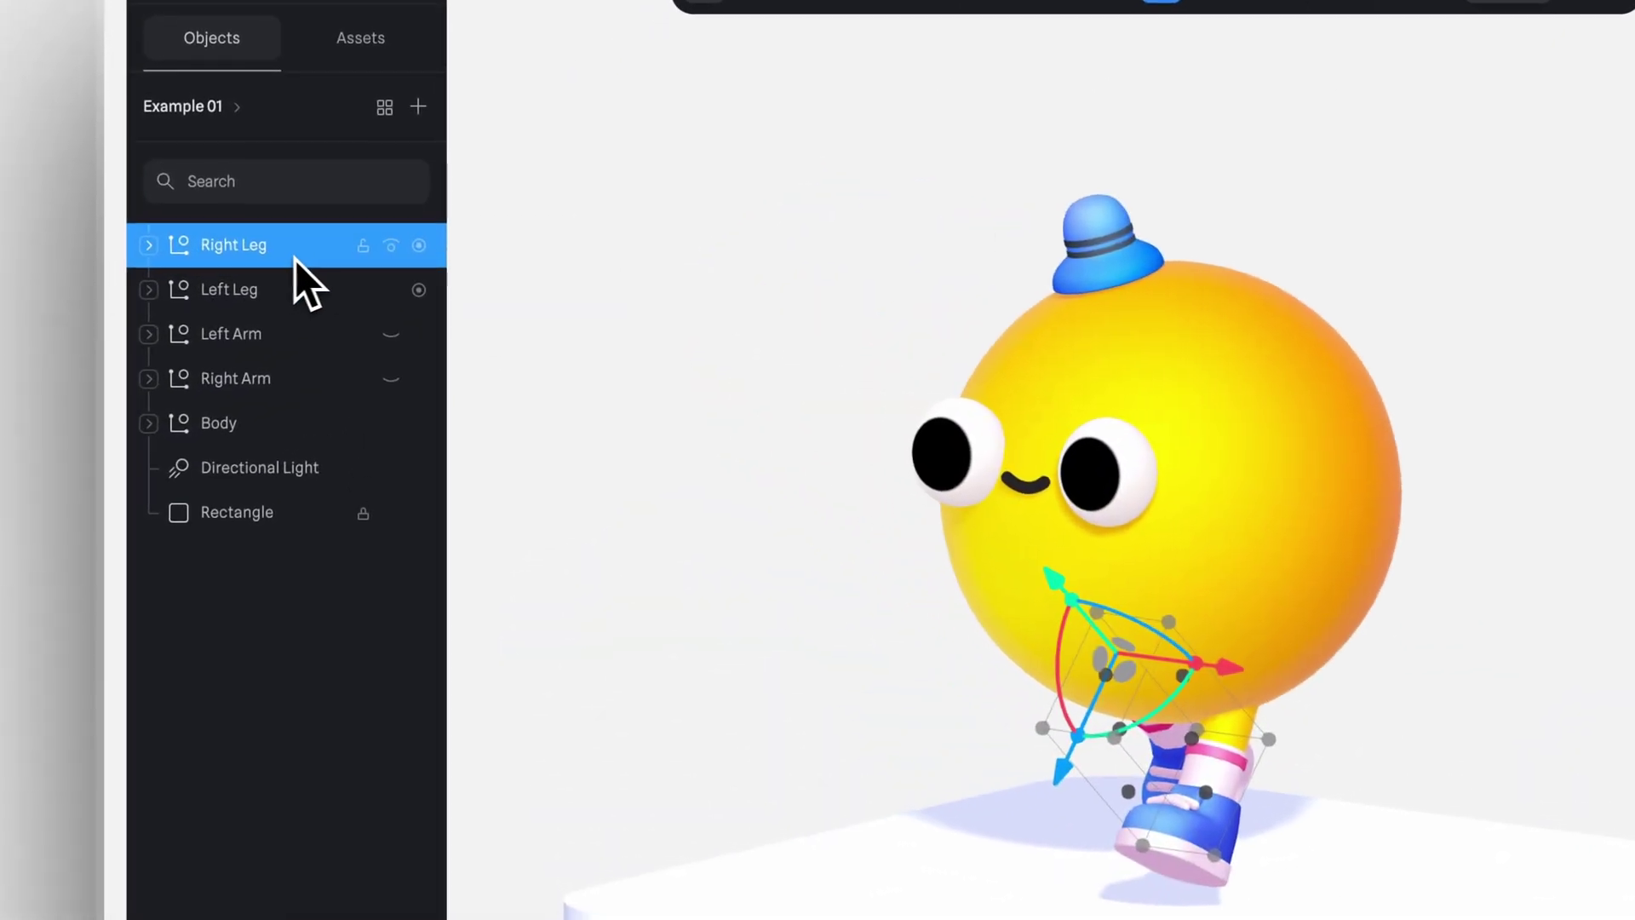
right_click(277, 259)
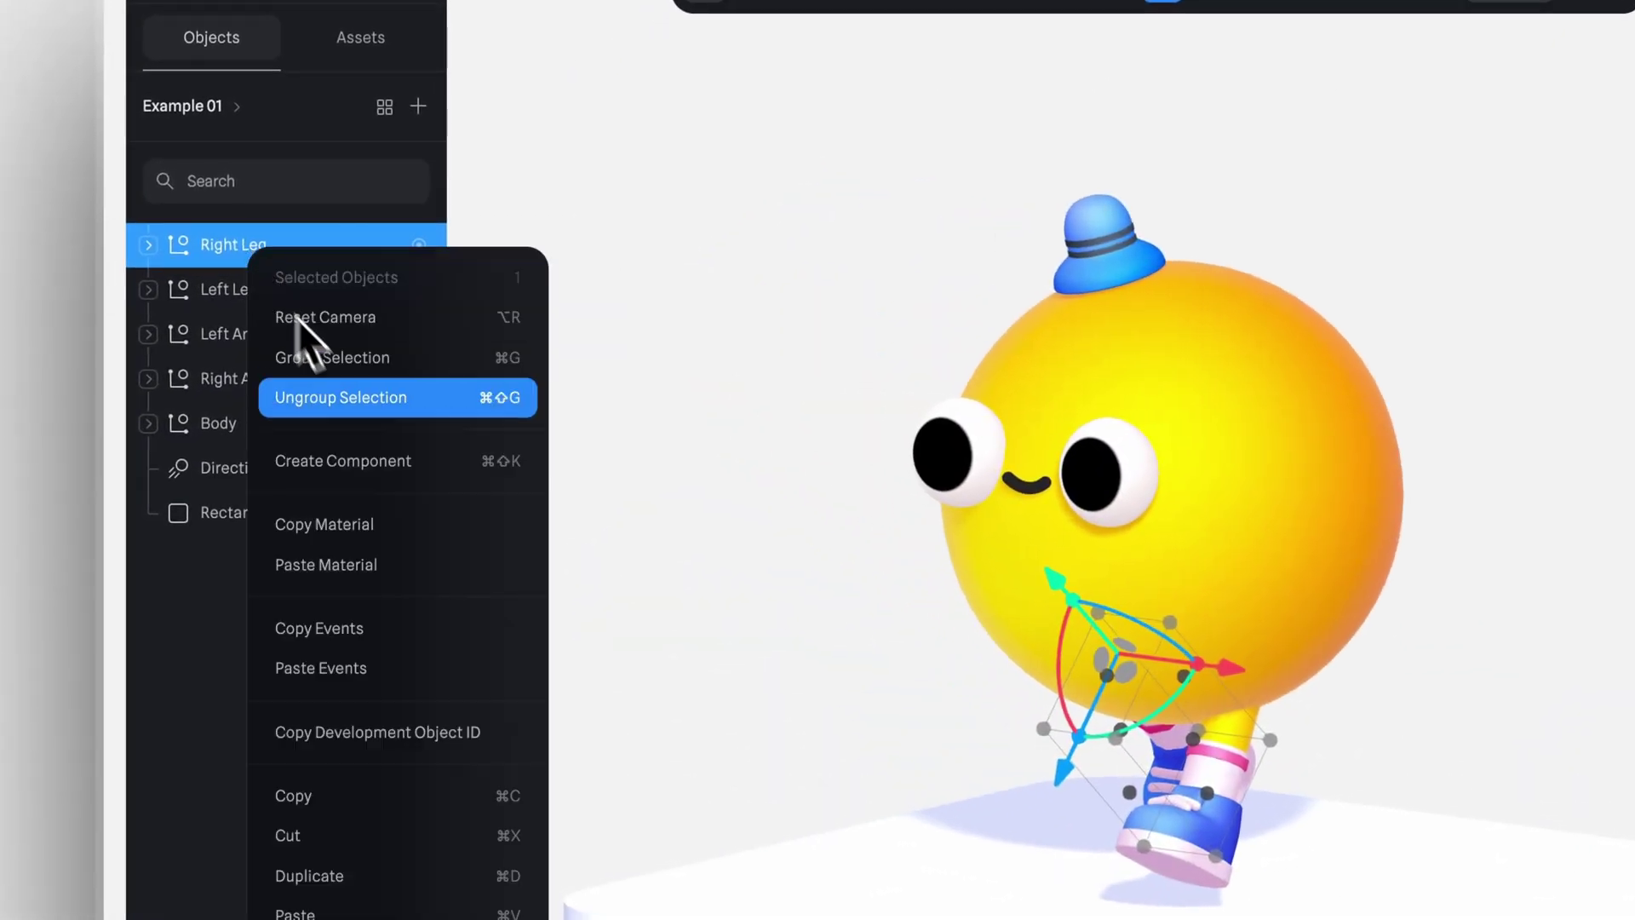
click(365, 638)
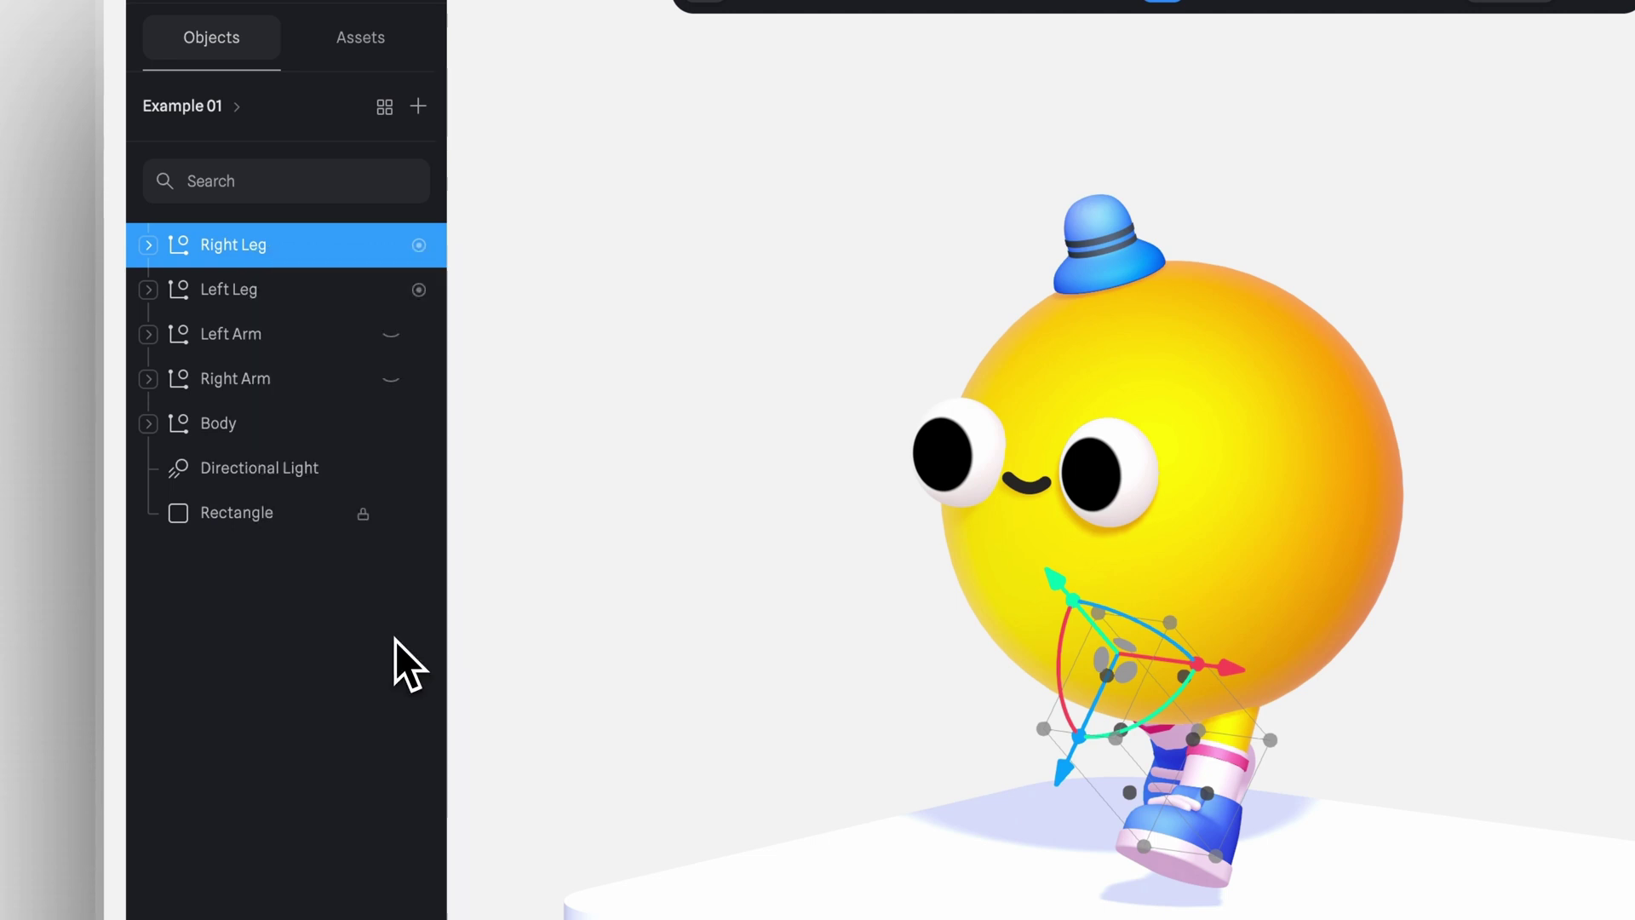
click(261, 291)
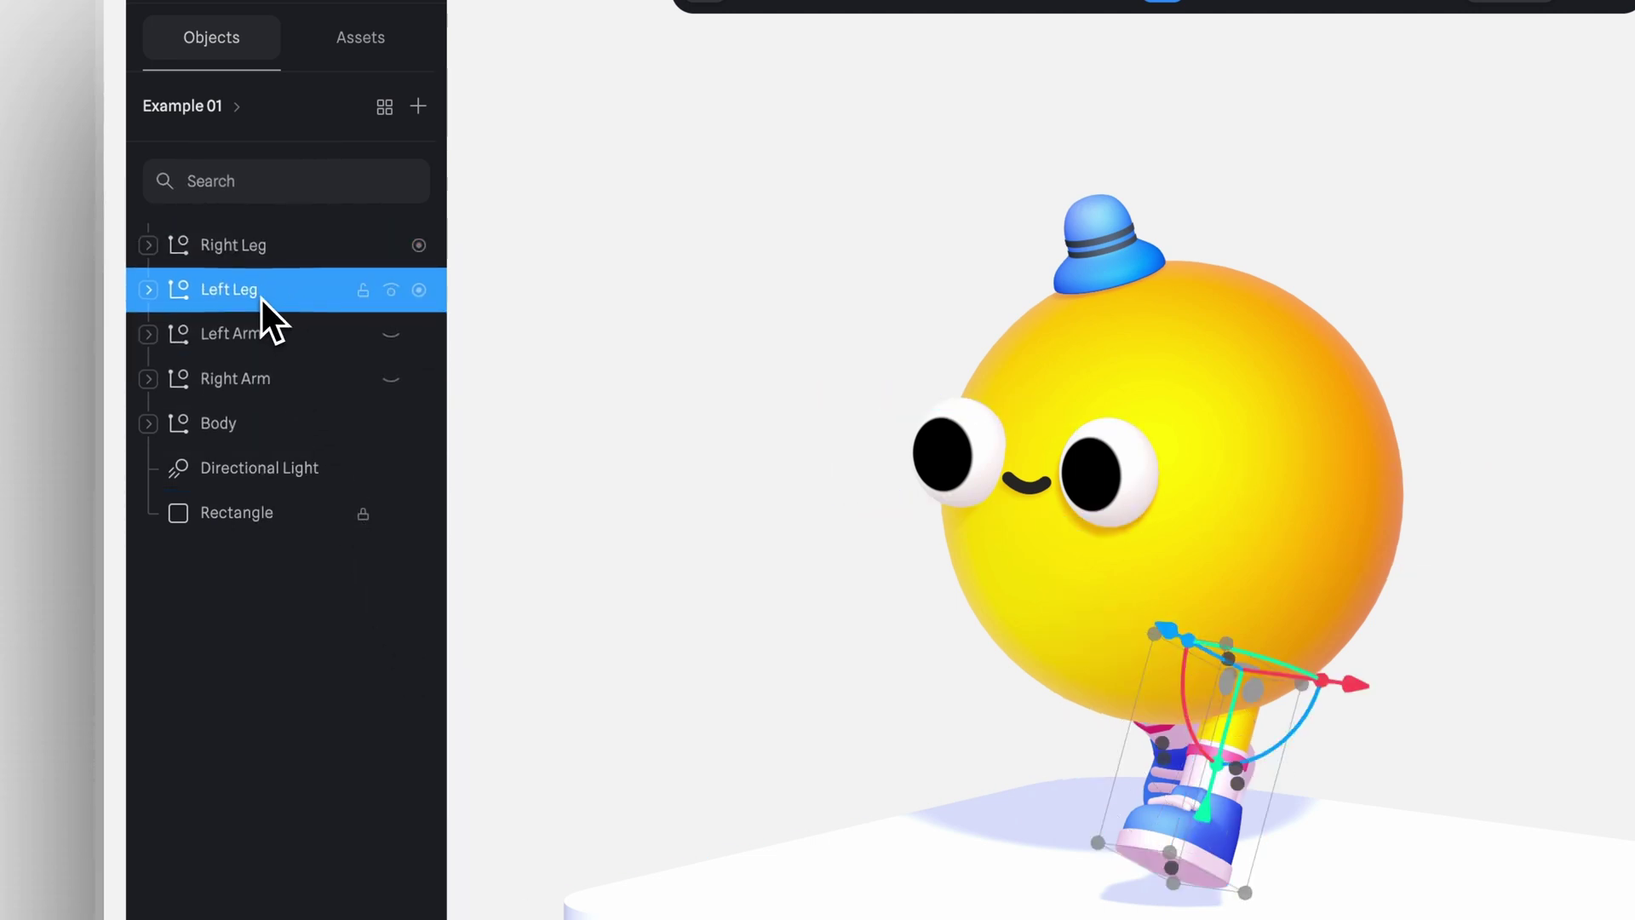
right_click(261, 298)
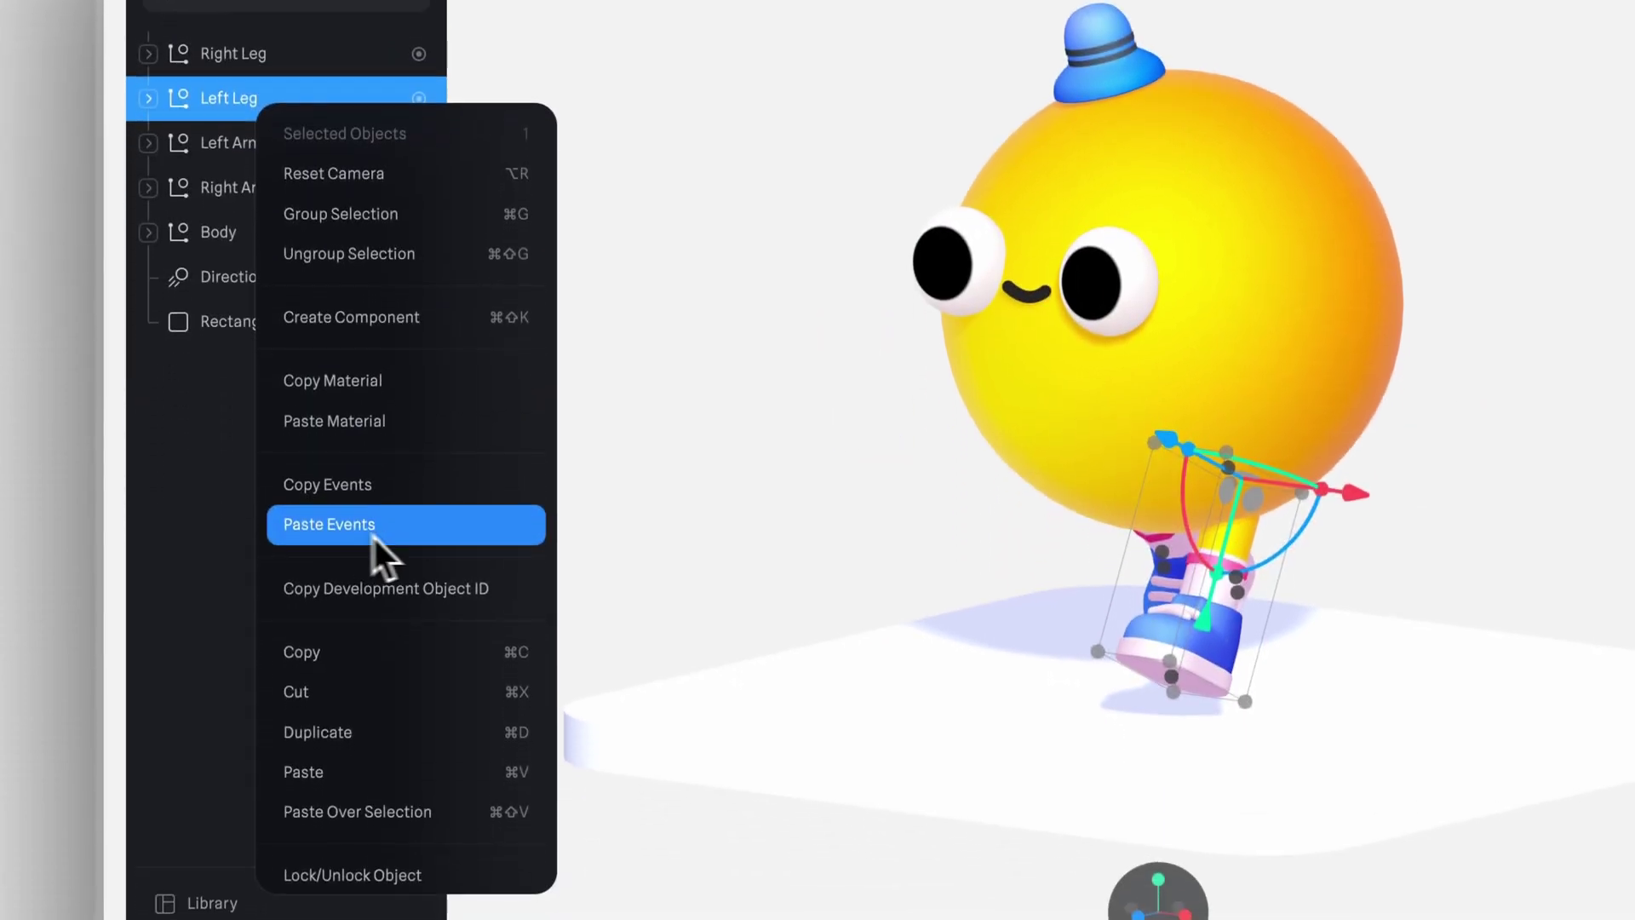
click(384, 687)
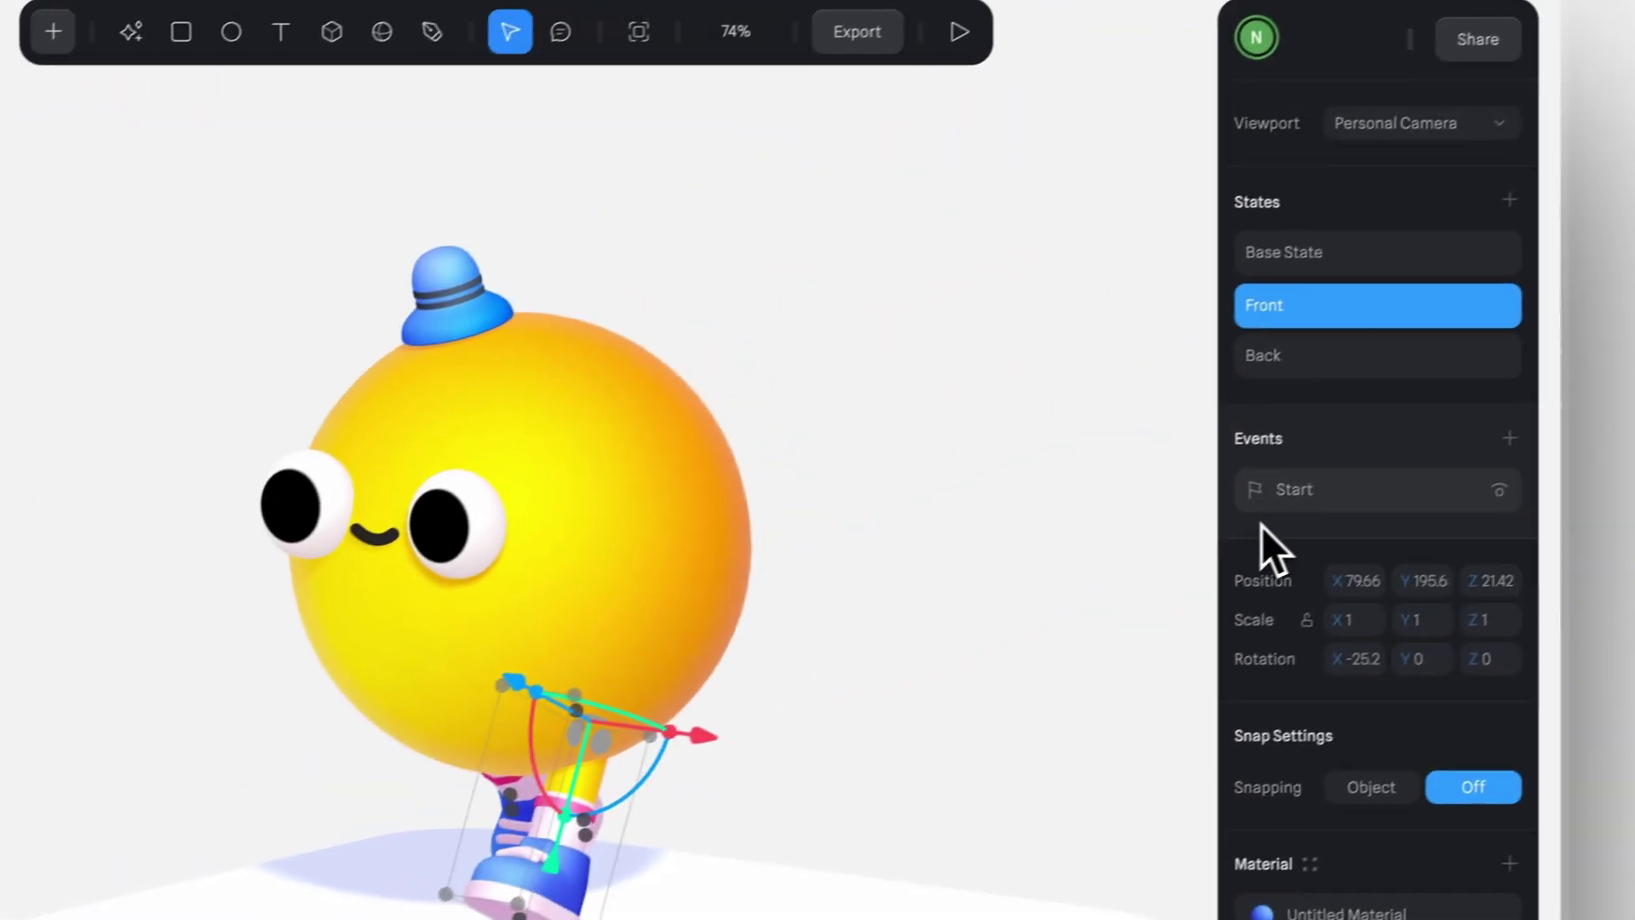
Step: Change the target of the Left Leg's pasted Start-event transition to Left Leg
click(1278, 507)
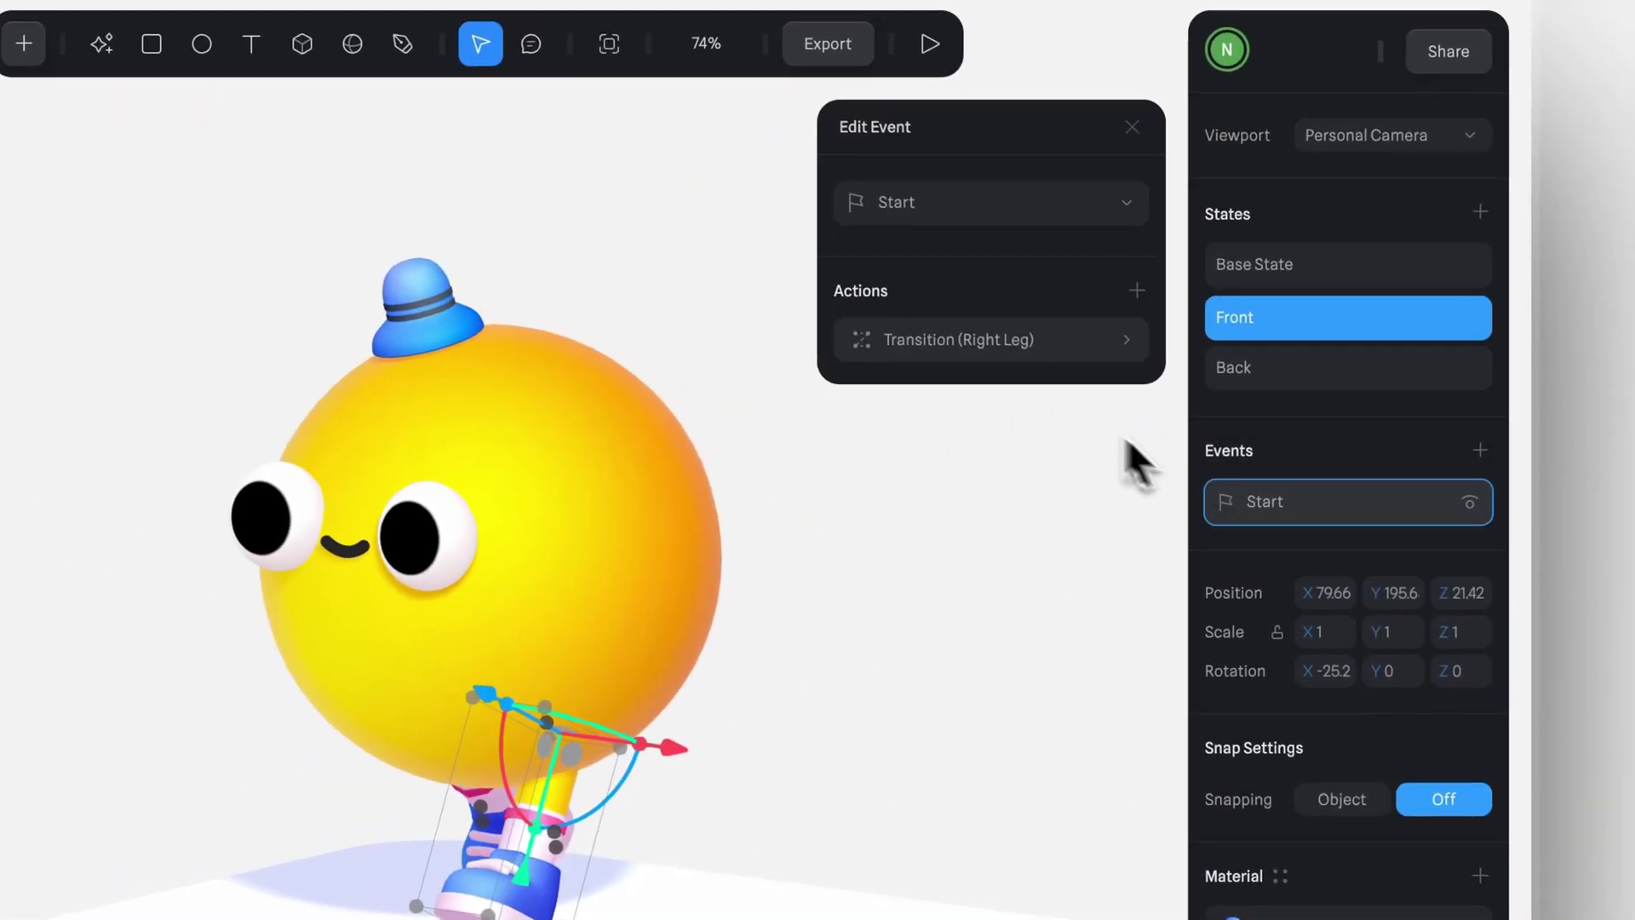
click(983, 341)
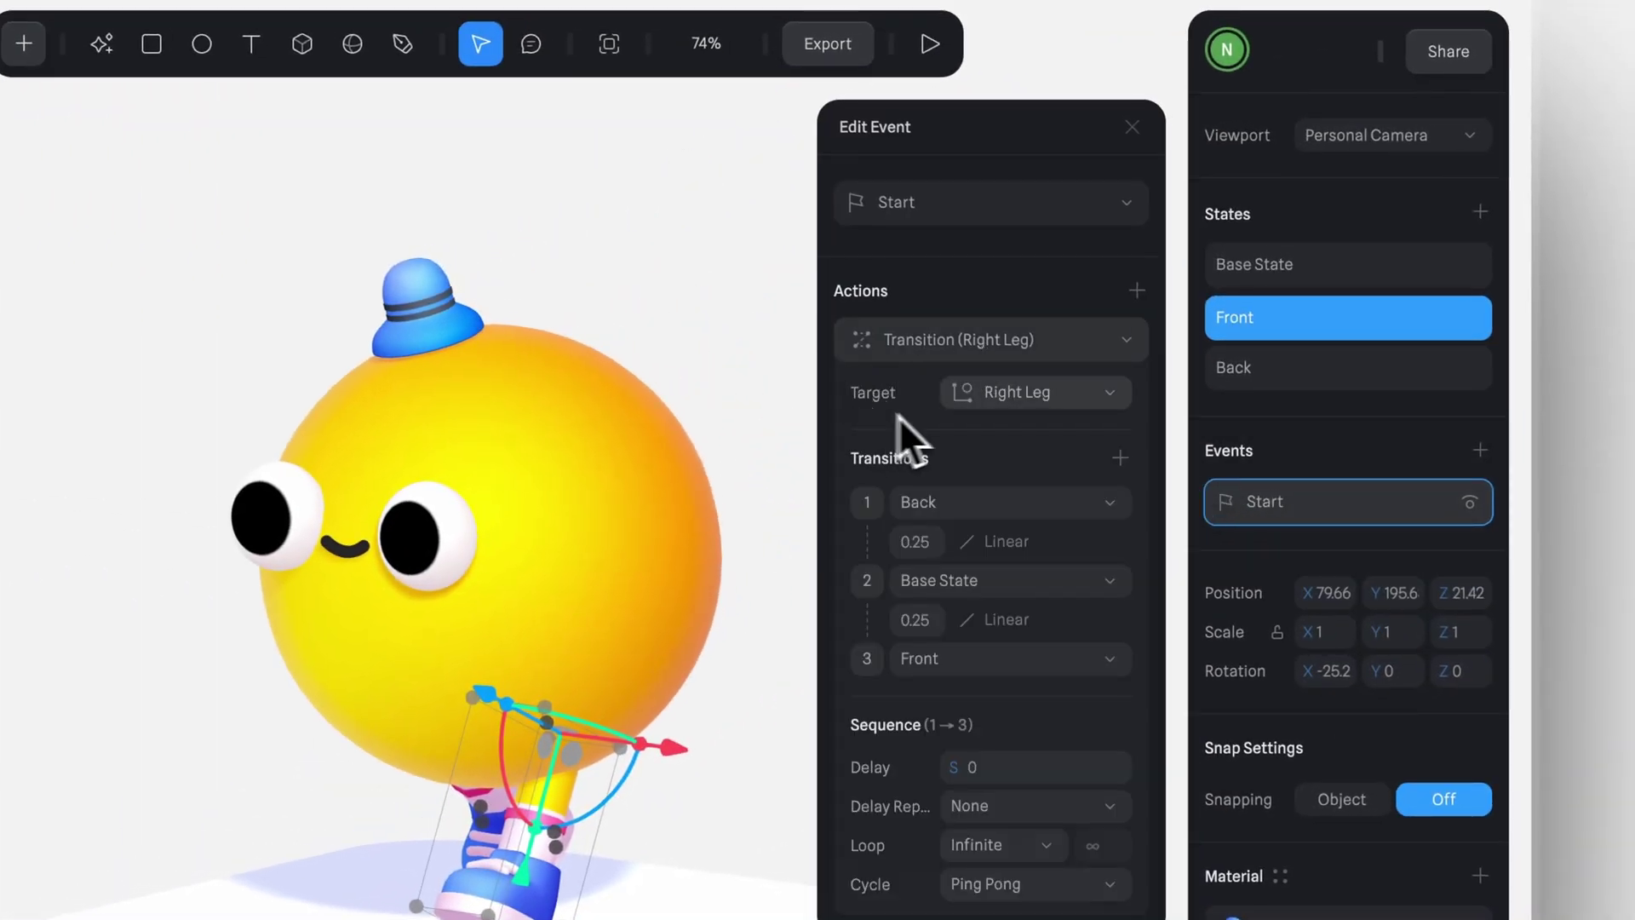
click(1101, 398)
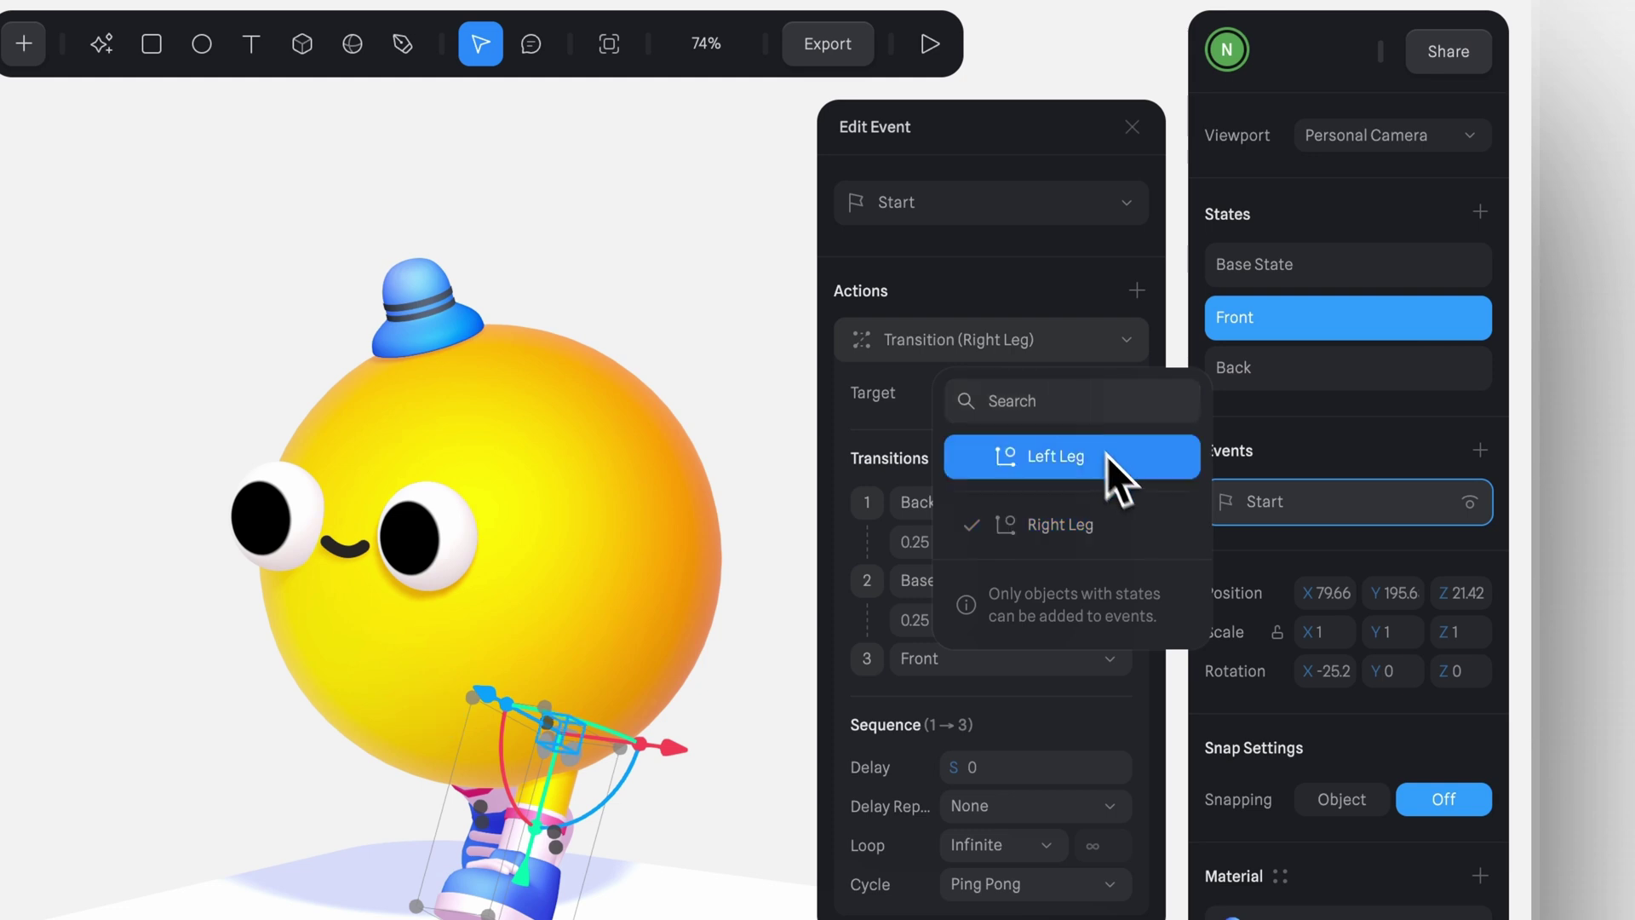
click(1003, 470)
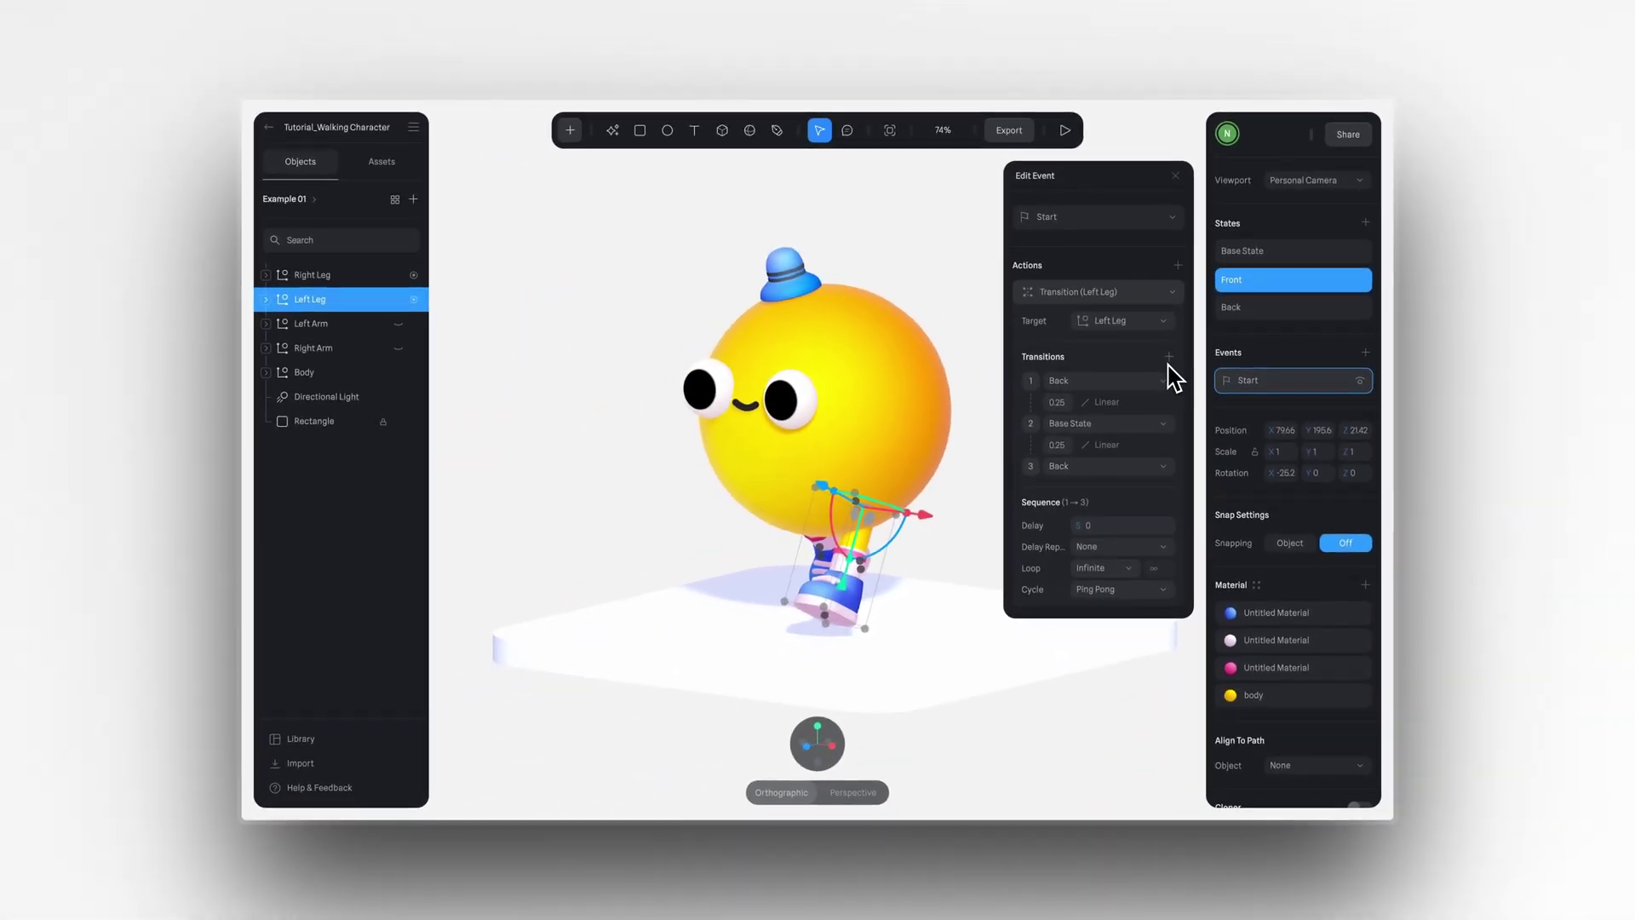
Step: Play the scene and orbit around the character to preview both legs moving
click(1066, 131)
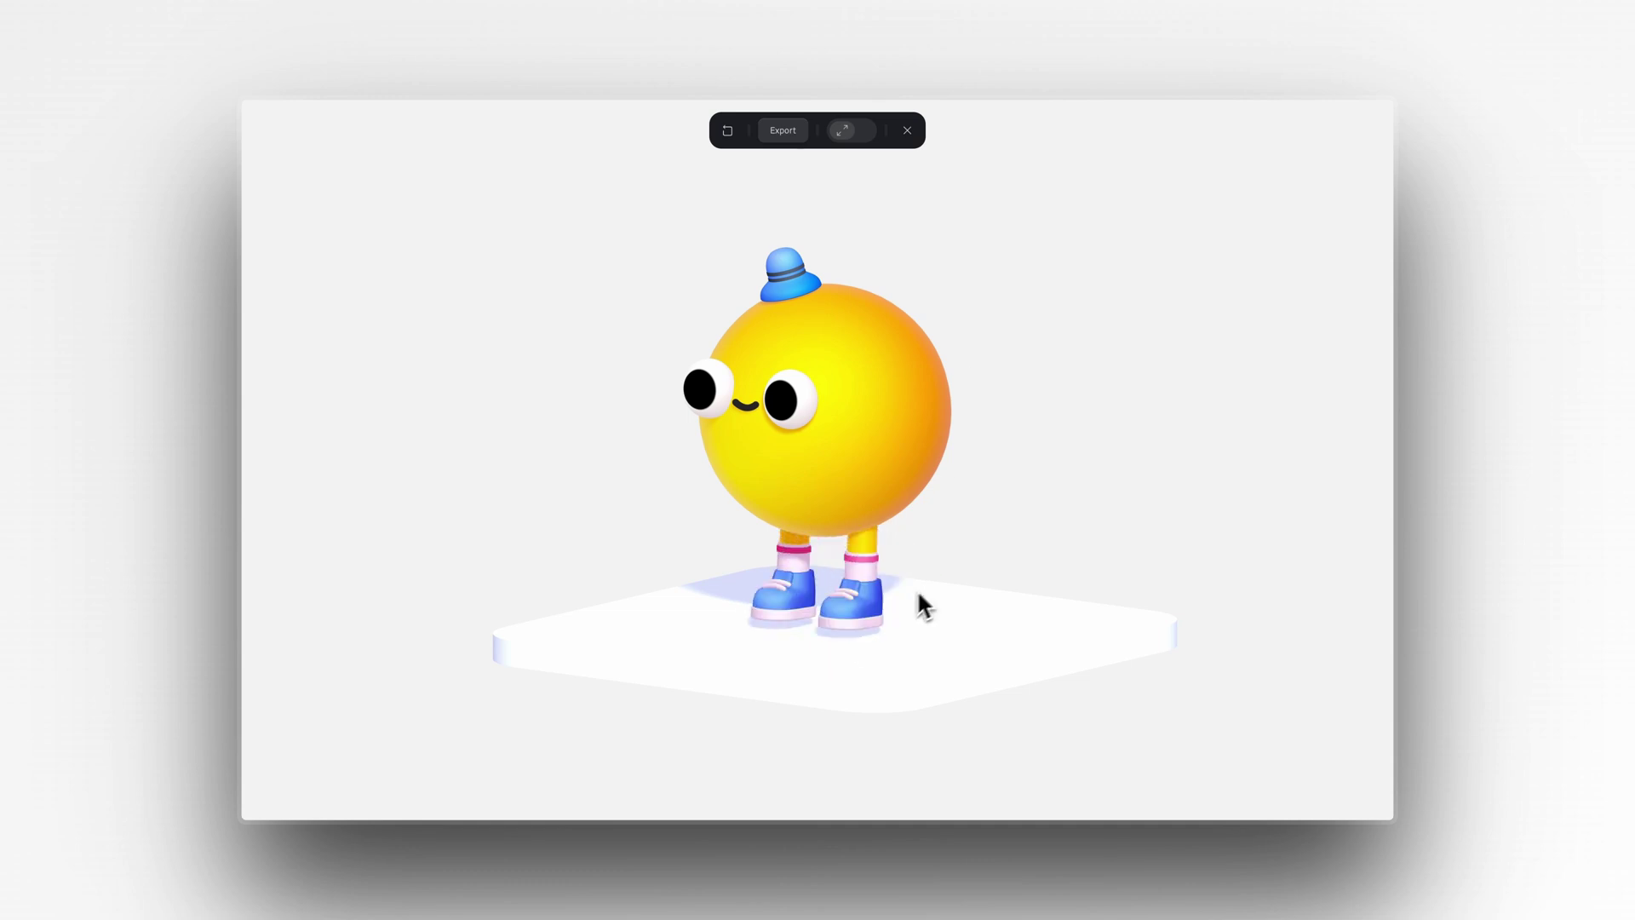
drag(699, 546, 800, 532)
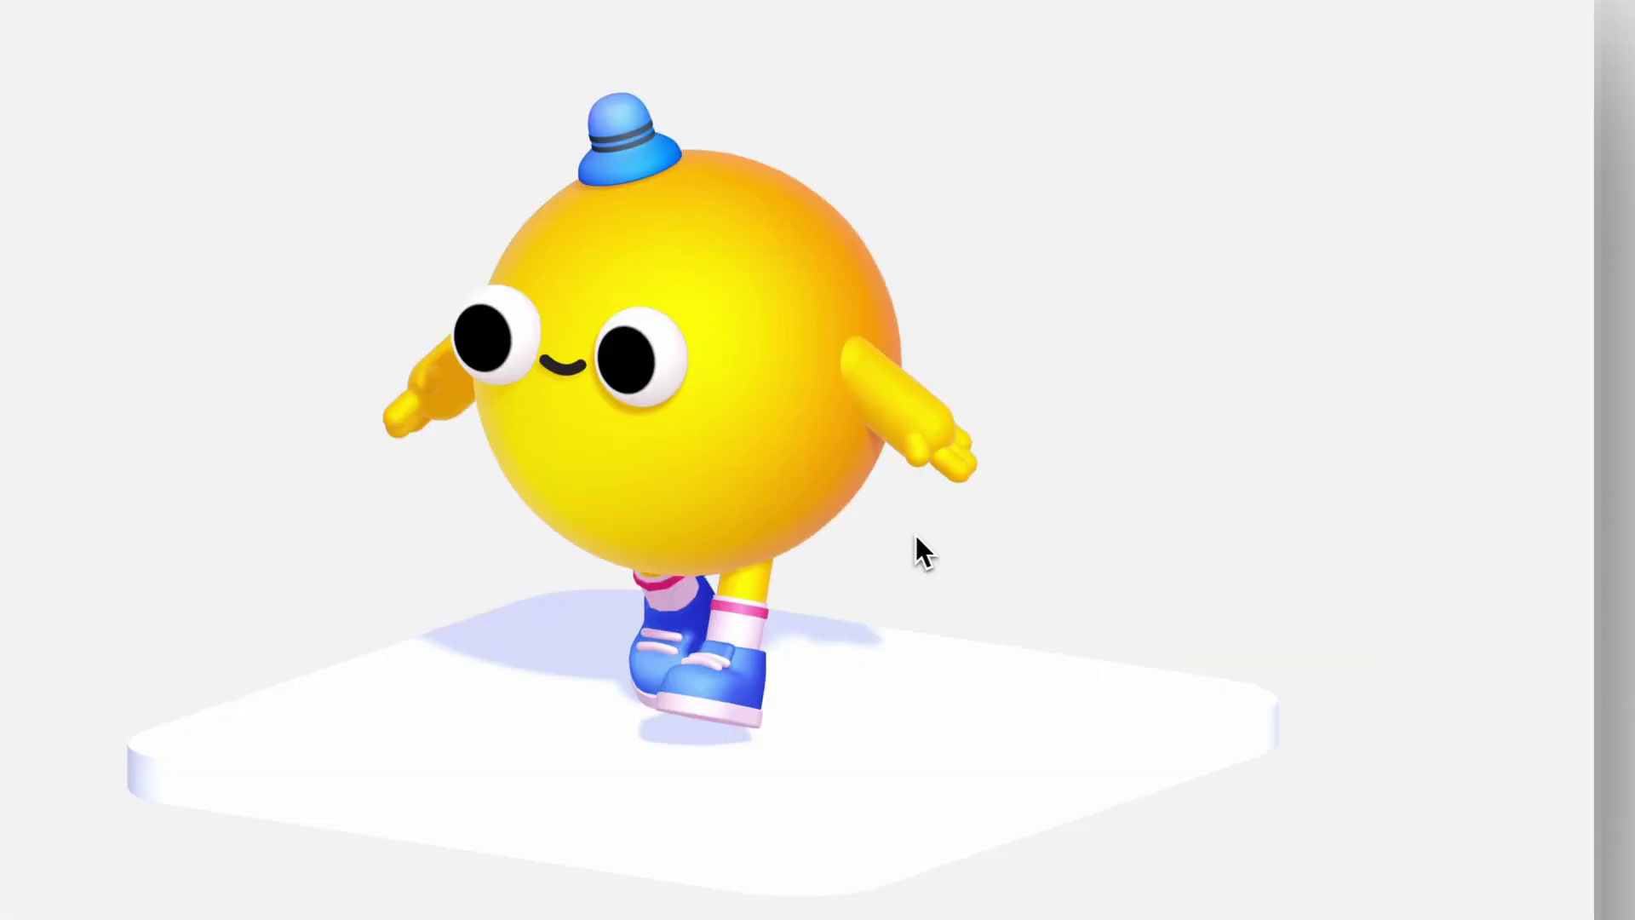
drag(916, 536, 1033, 482)
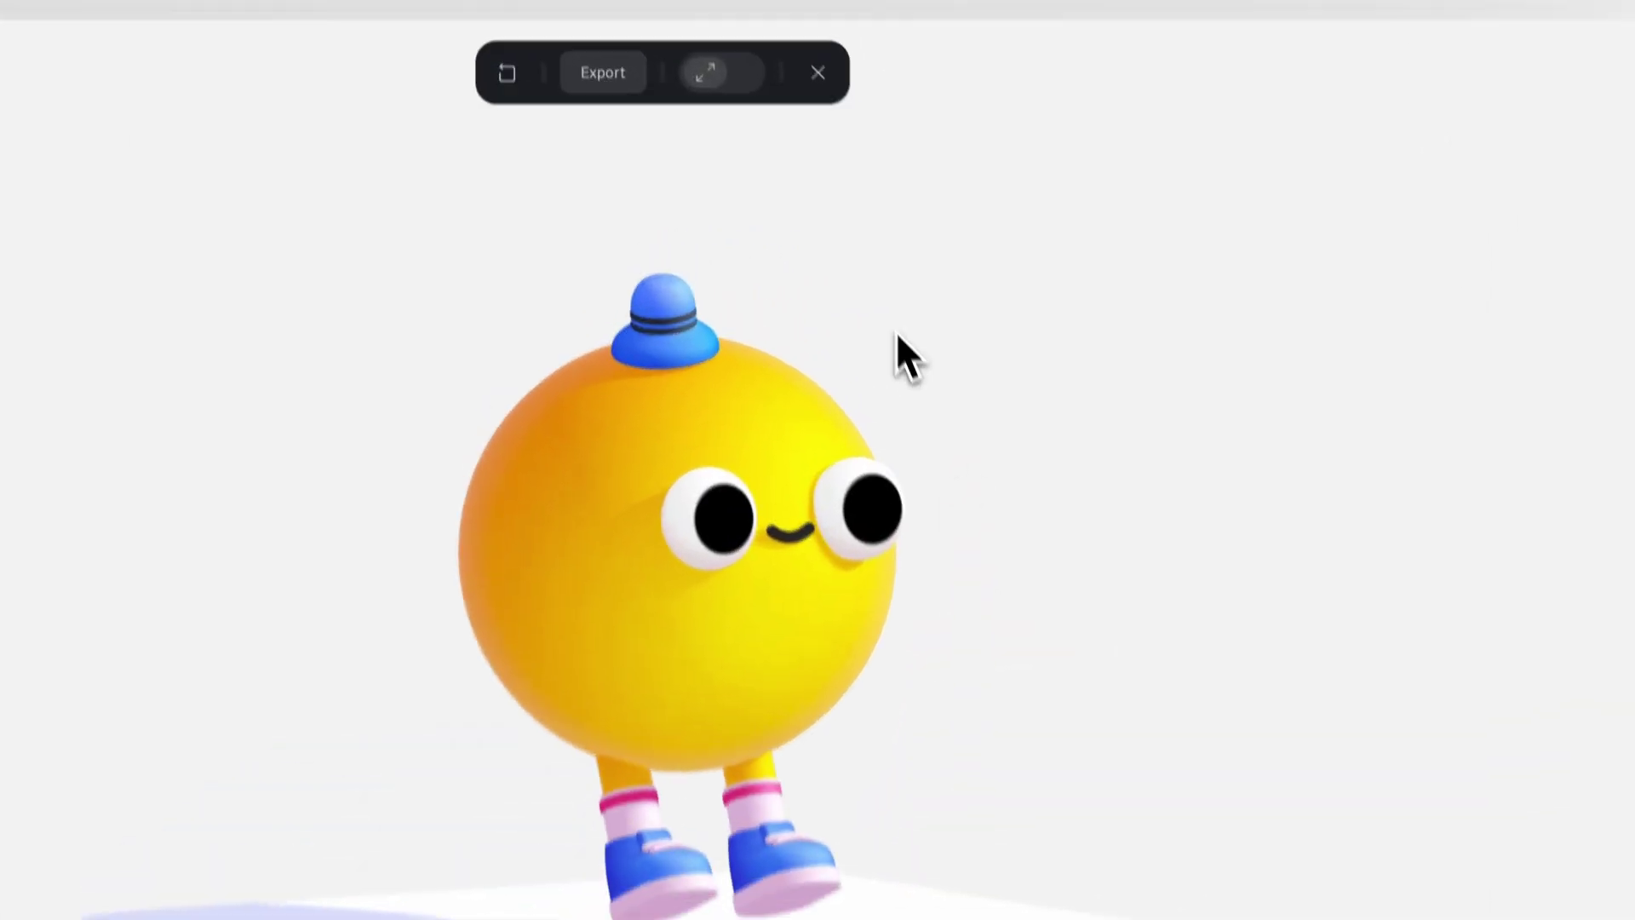
click(818, 74)
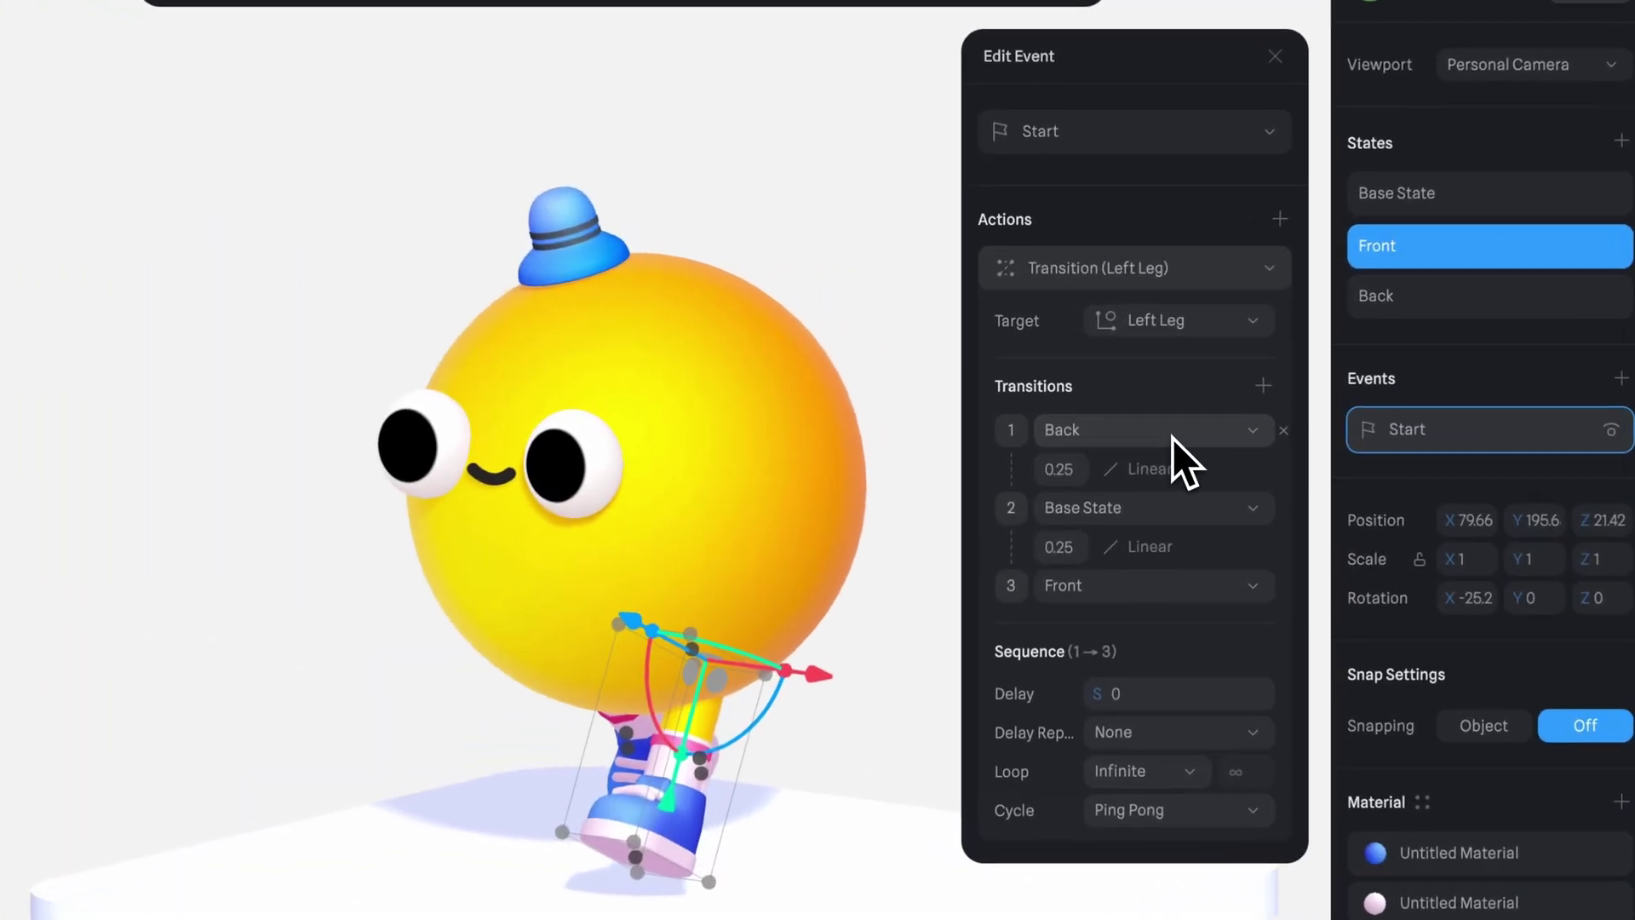
Step: Set the Left Leg's first transition state to Front and the third to Back, and play the scene
click(1076, 447)
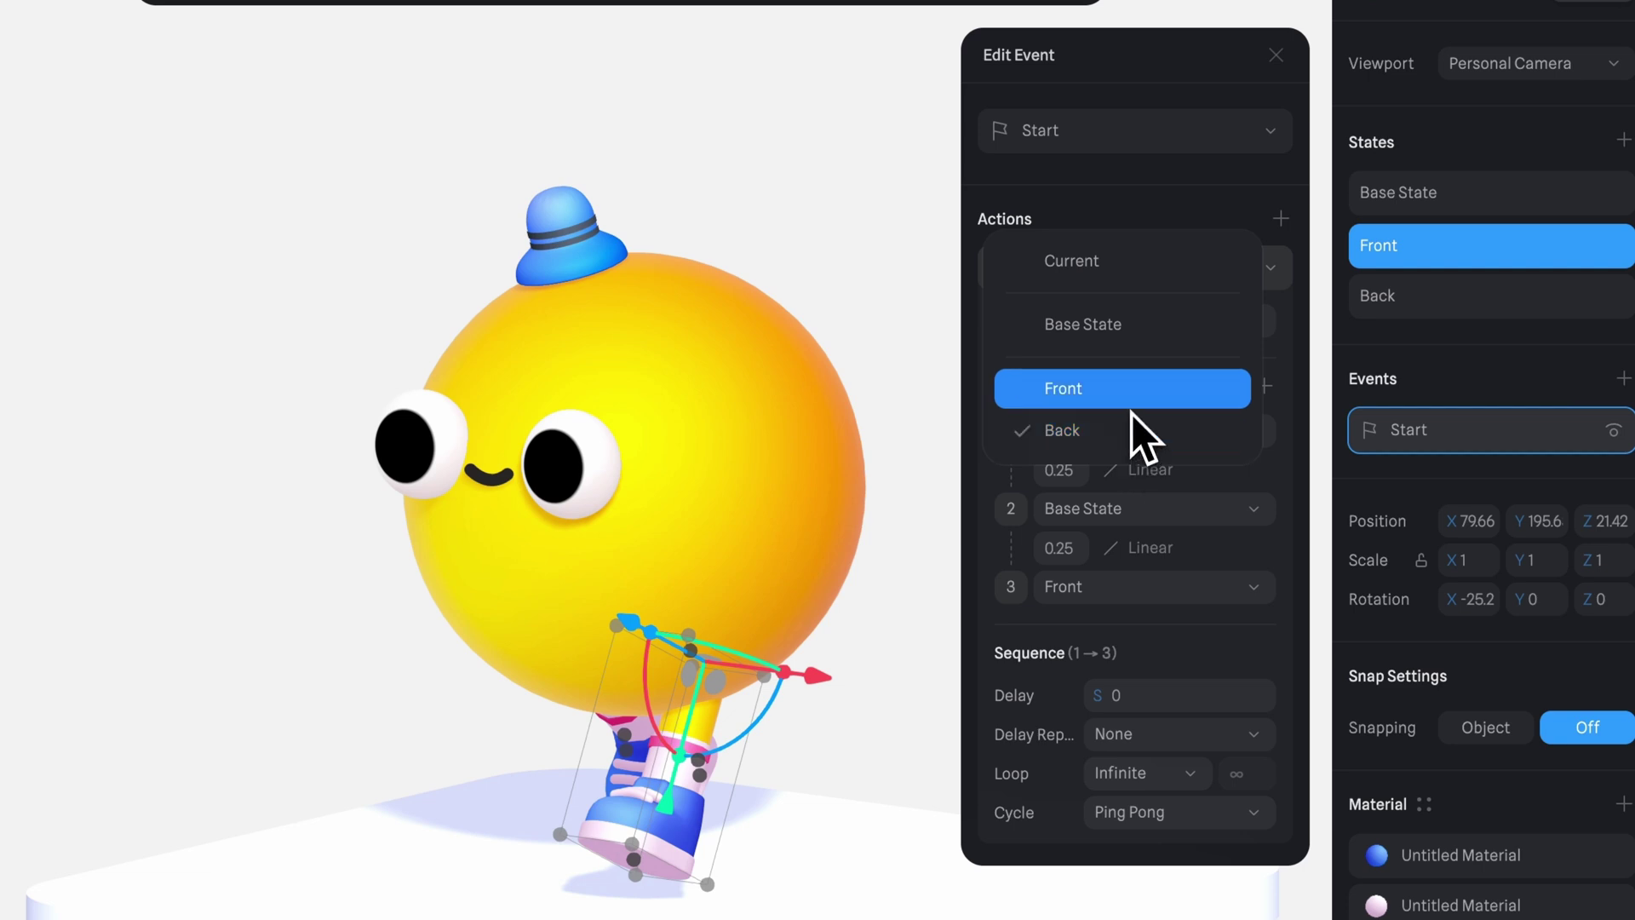
click(1132, 407)
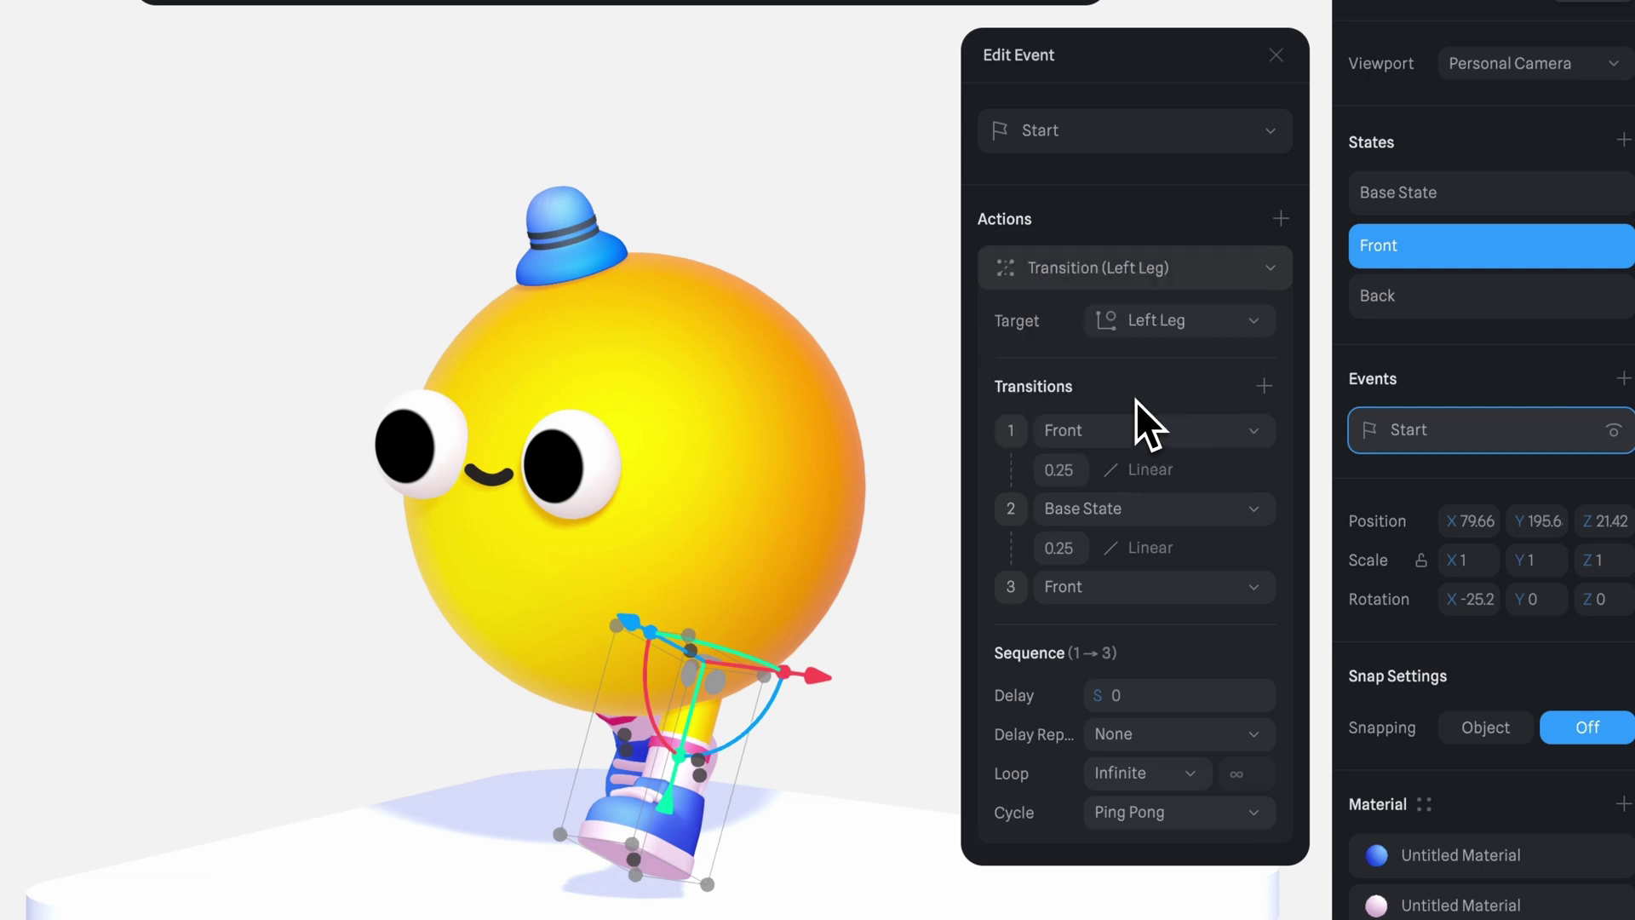
click(1158, 596)
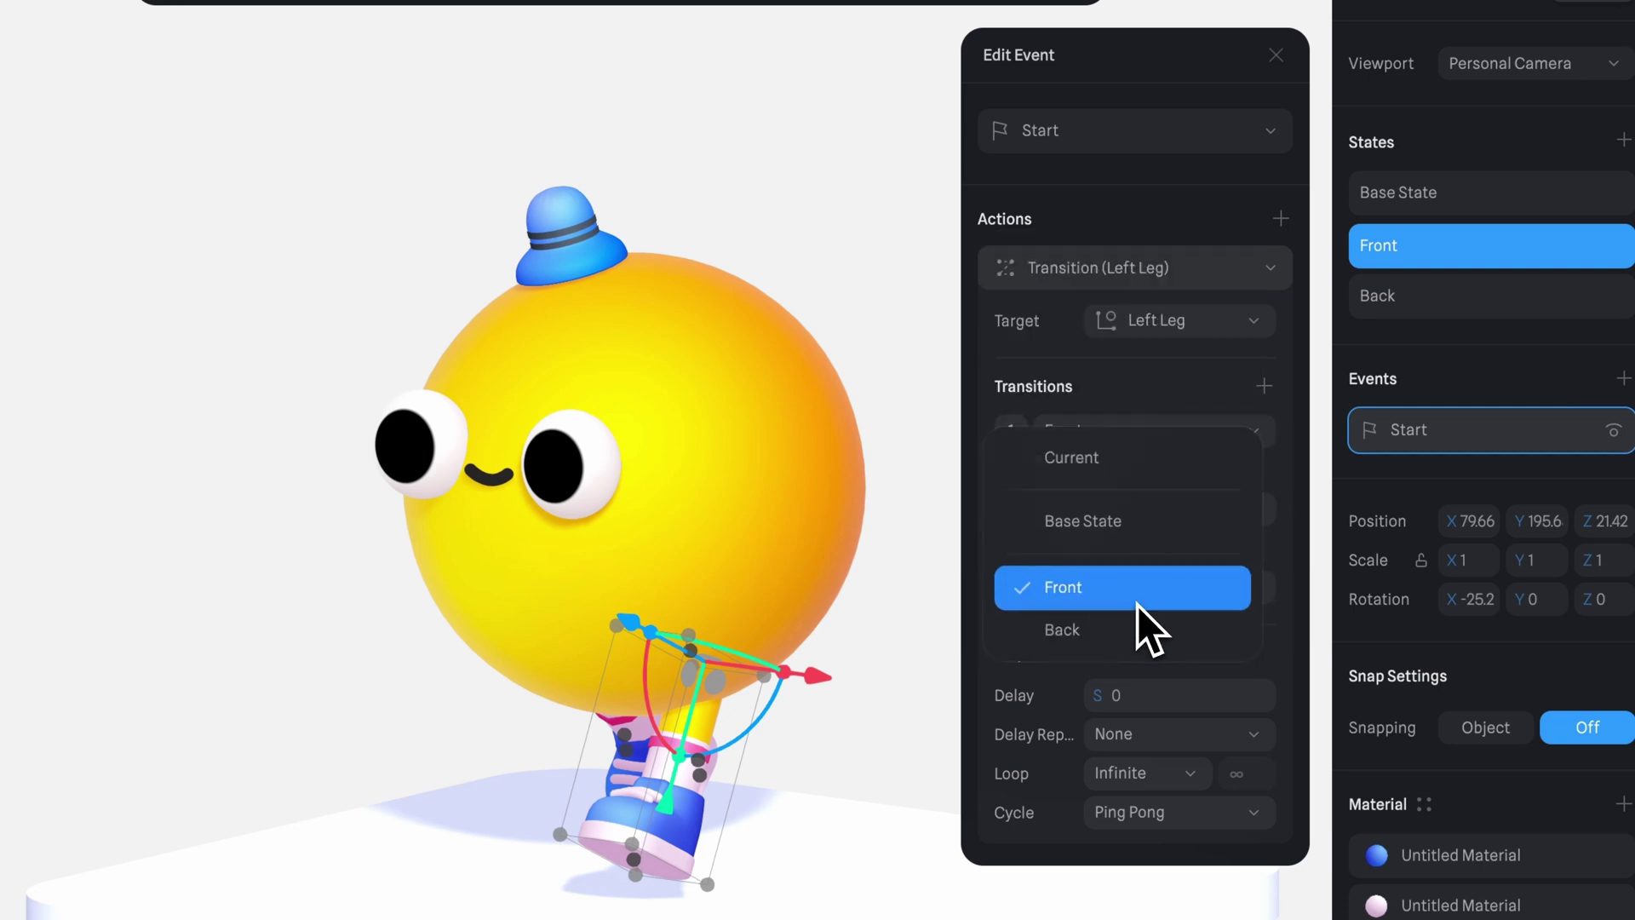
click(1135, 629)
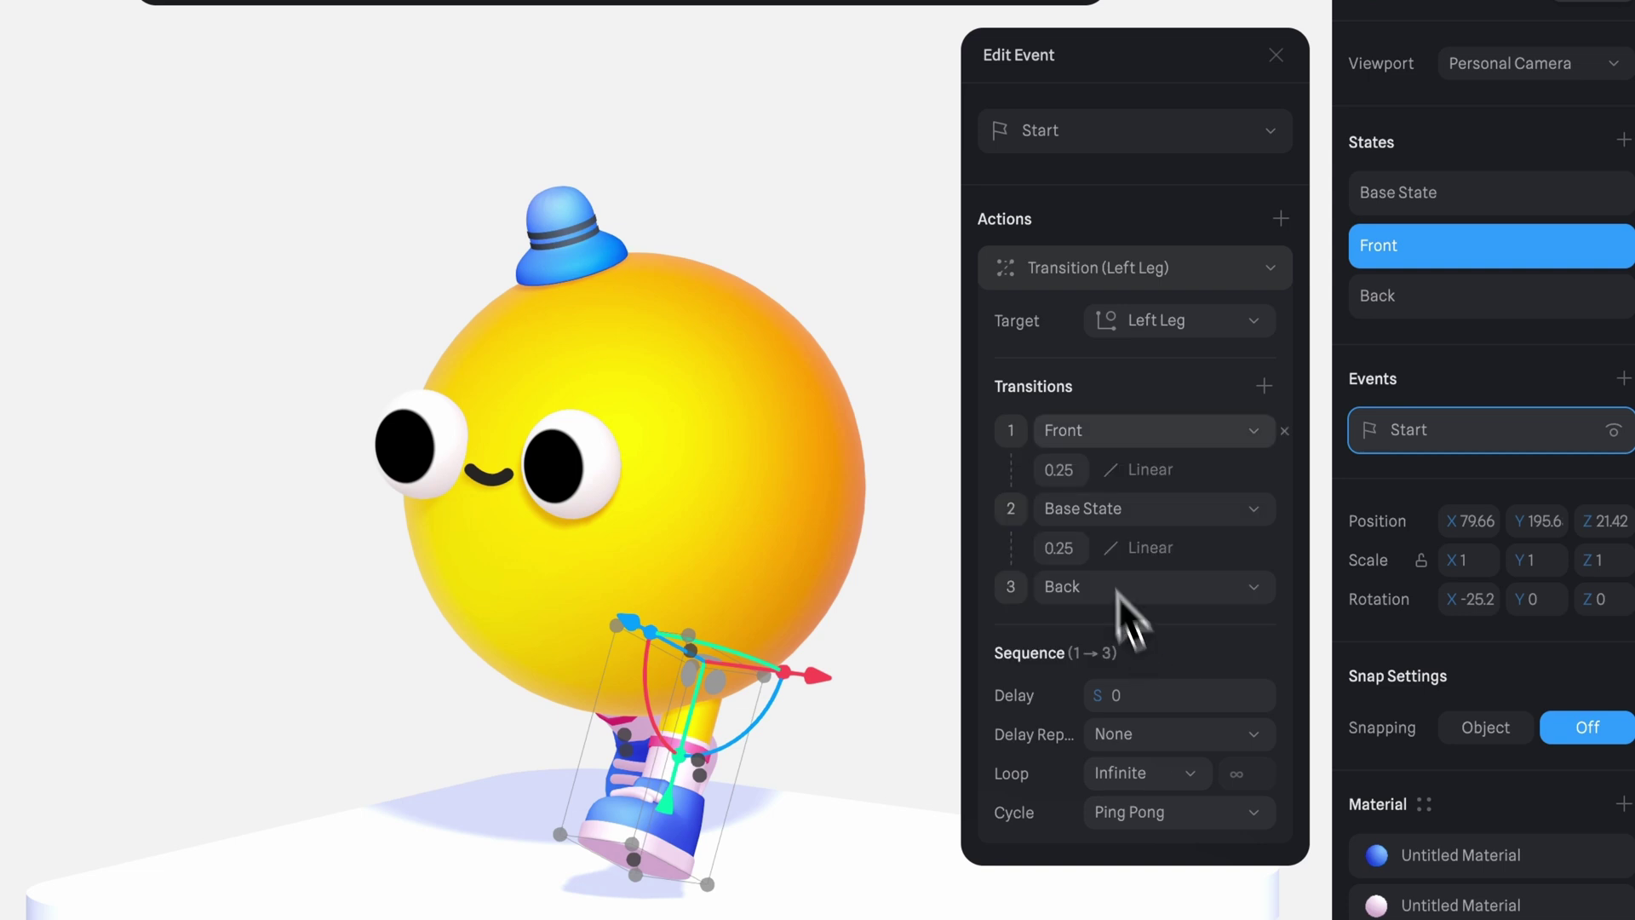
click(1193, 281)
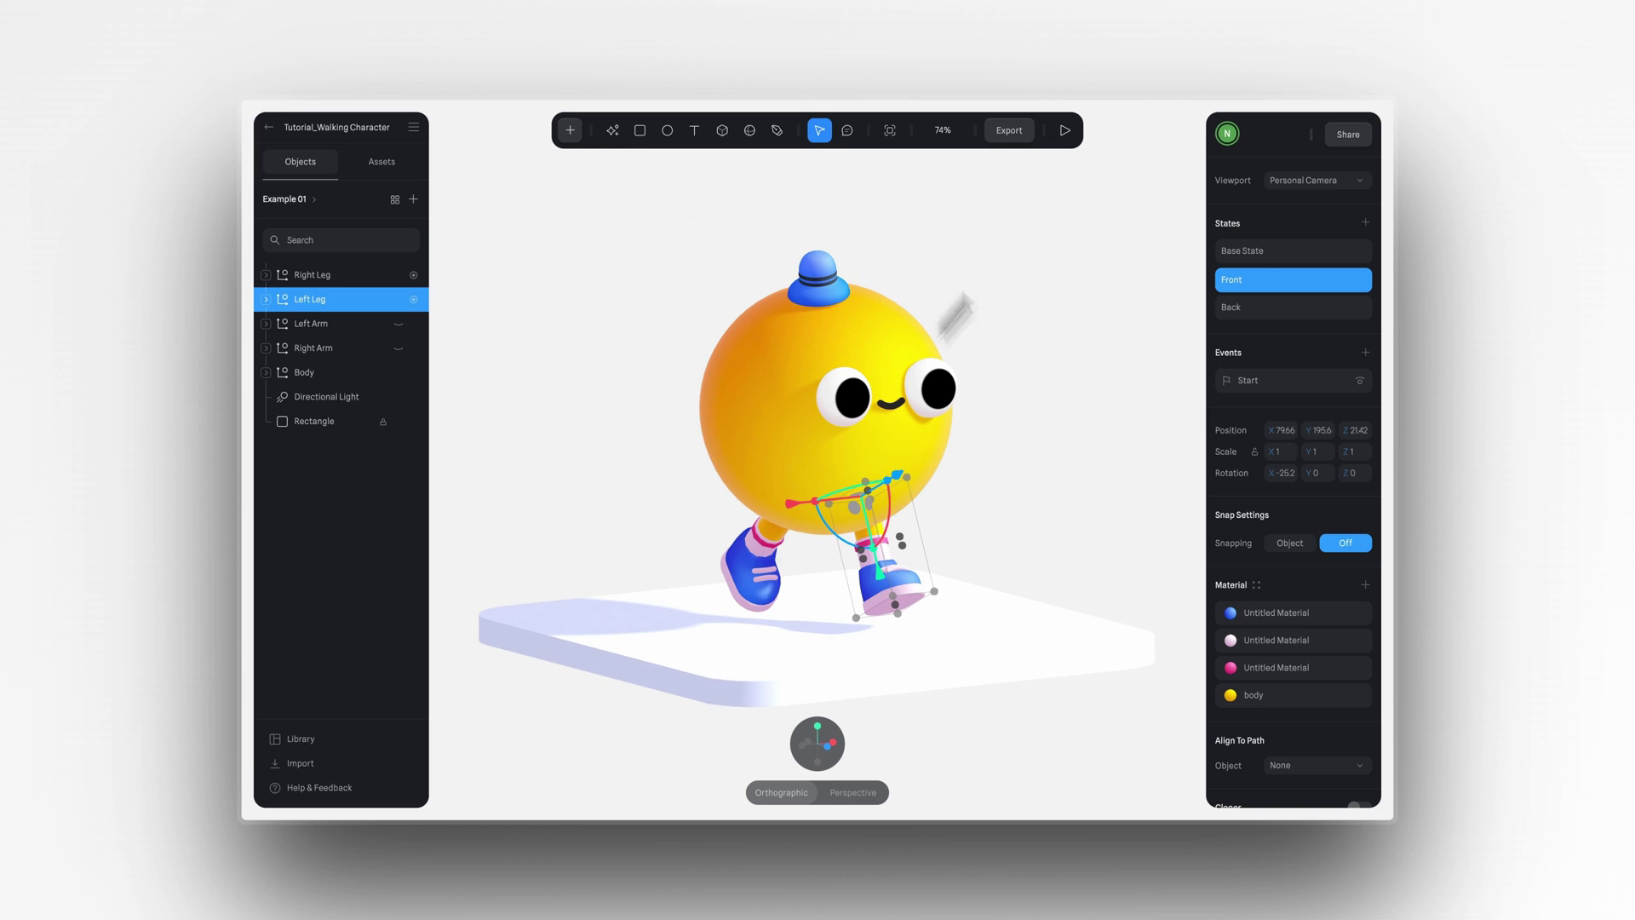
click(1065, 131)
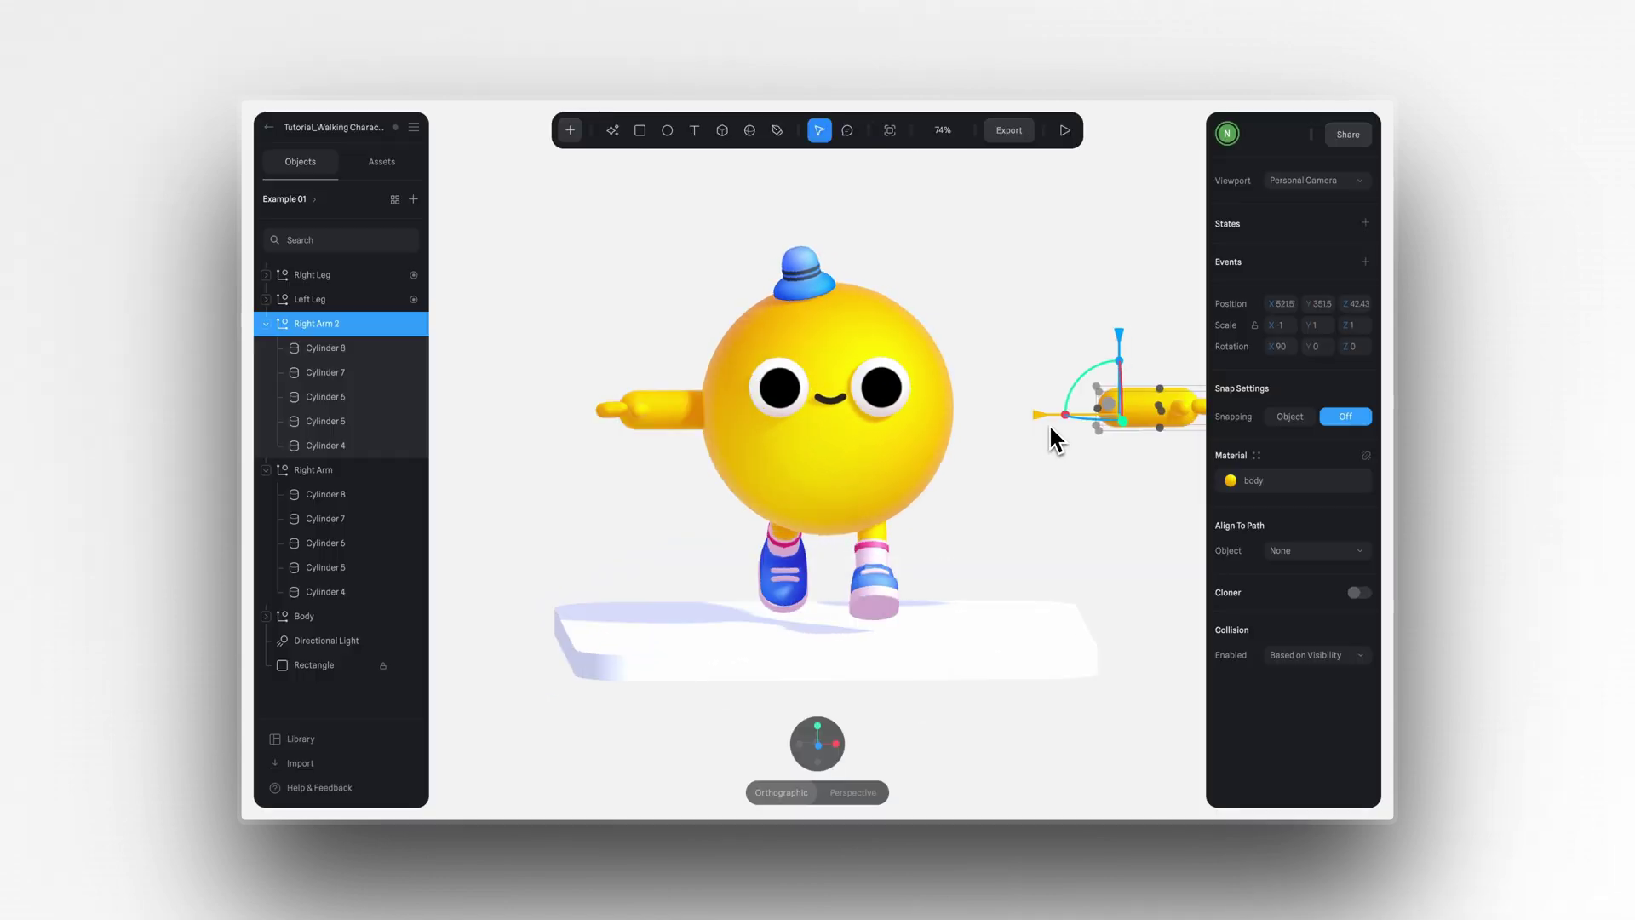
Step: Move the duplicated arm to the opposite side of the body and rotate the arms downward
drag(1056, 439, 882, 436)
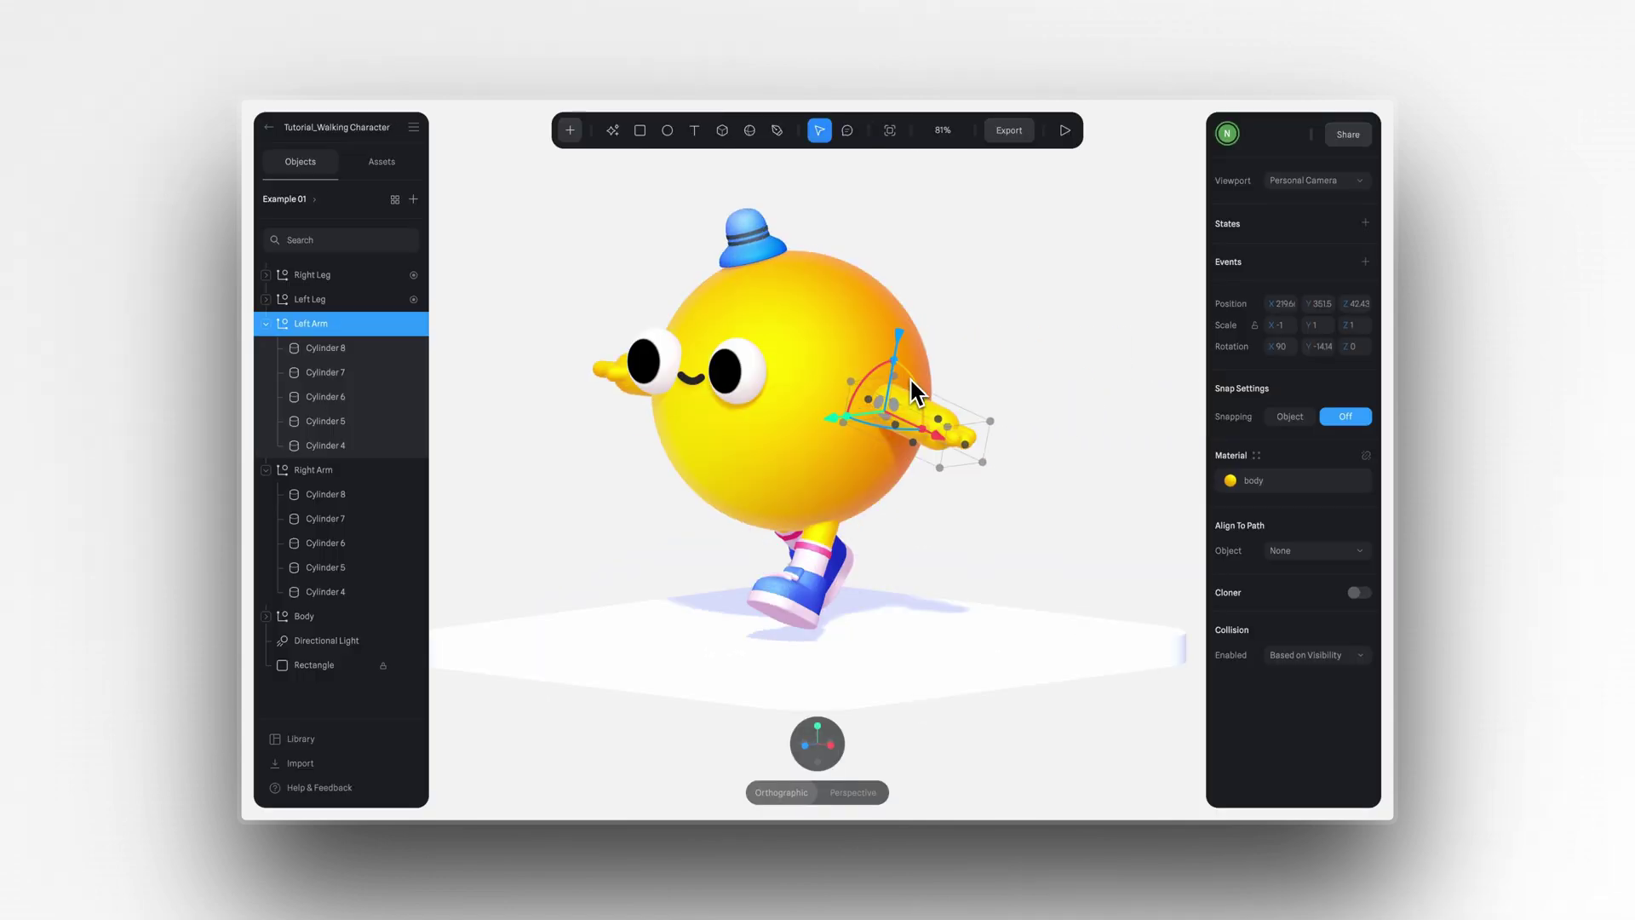
drag(910, 381, 911, 421)
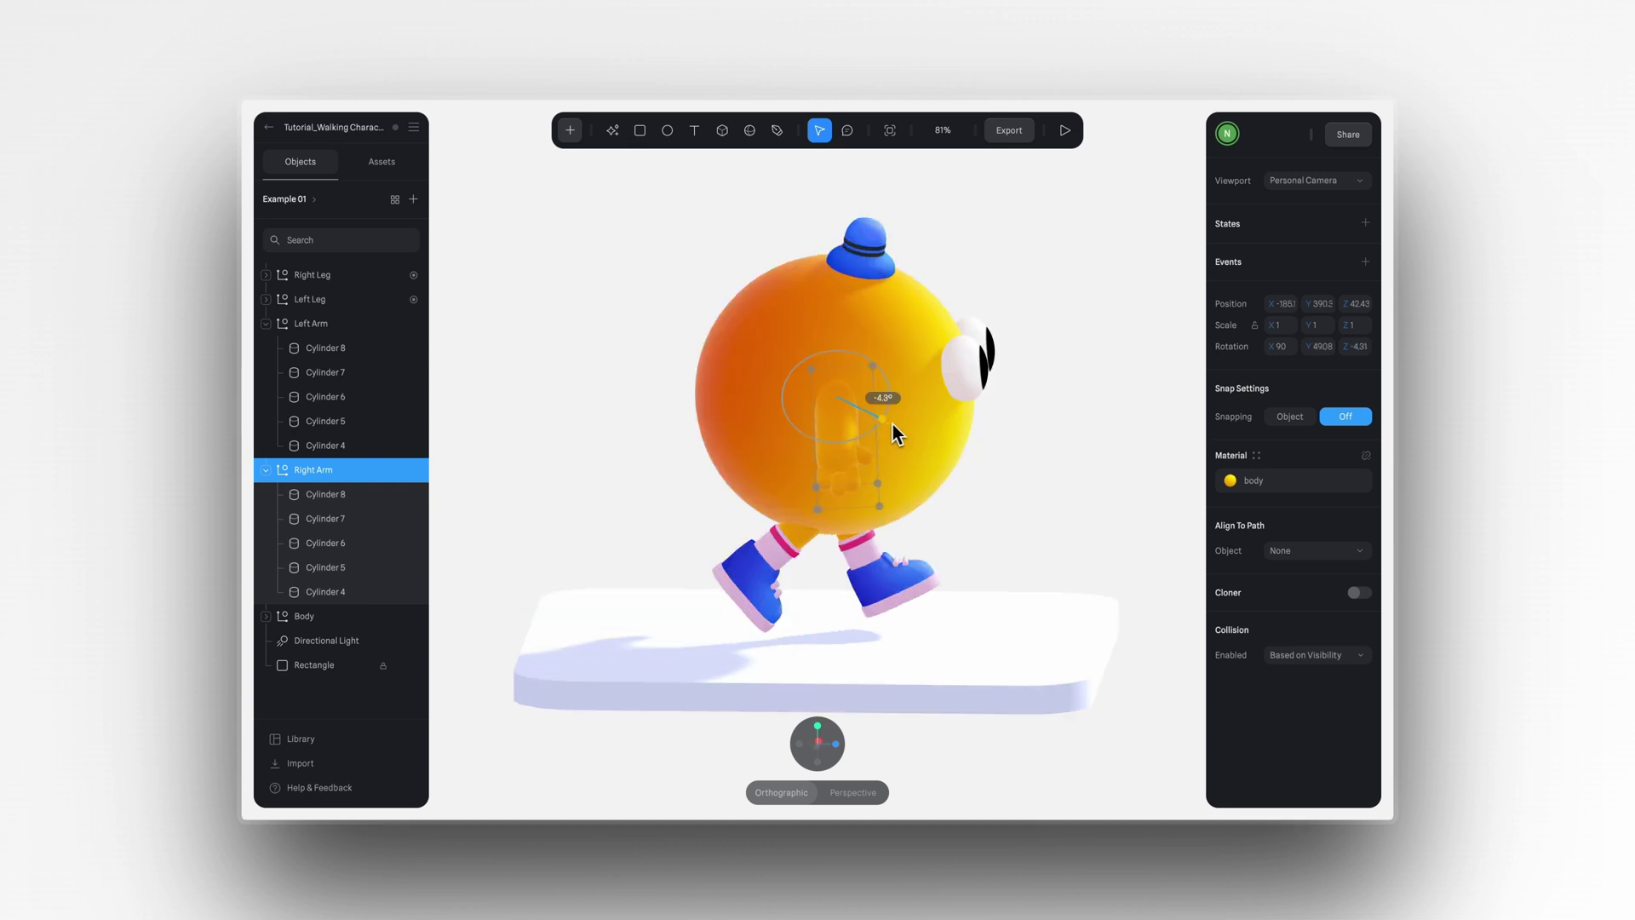
drag(892, 424, 949, 371)
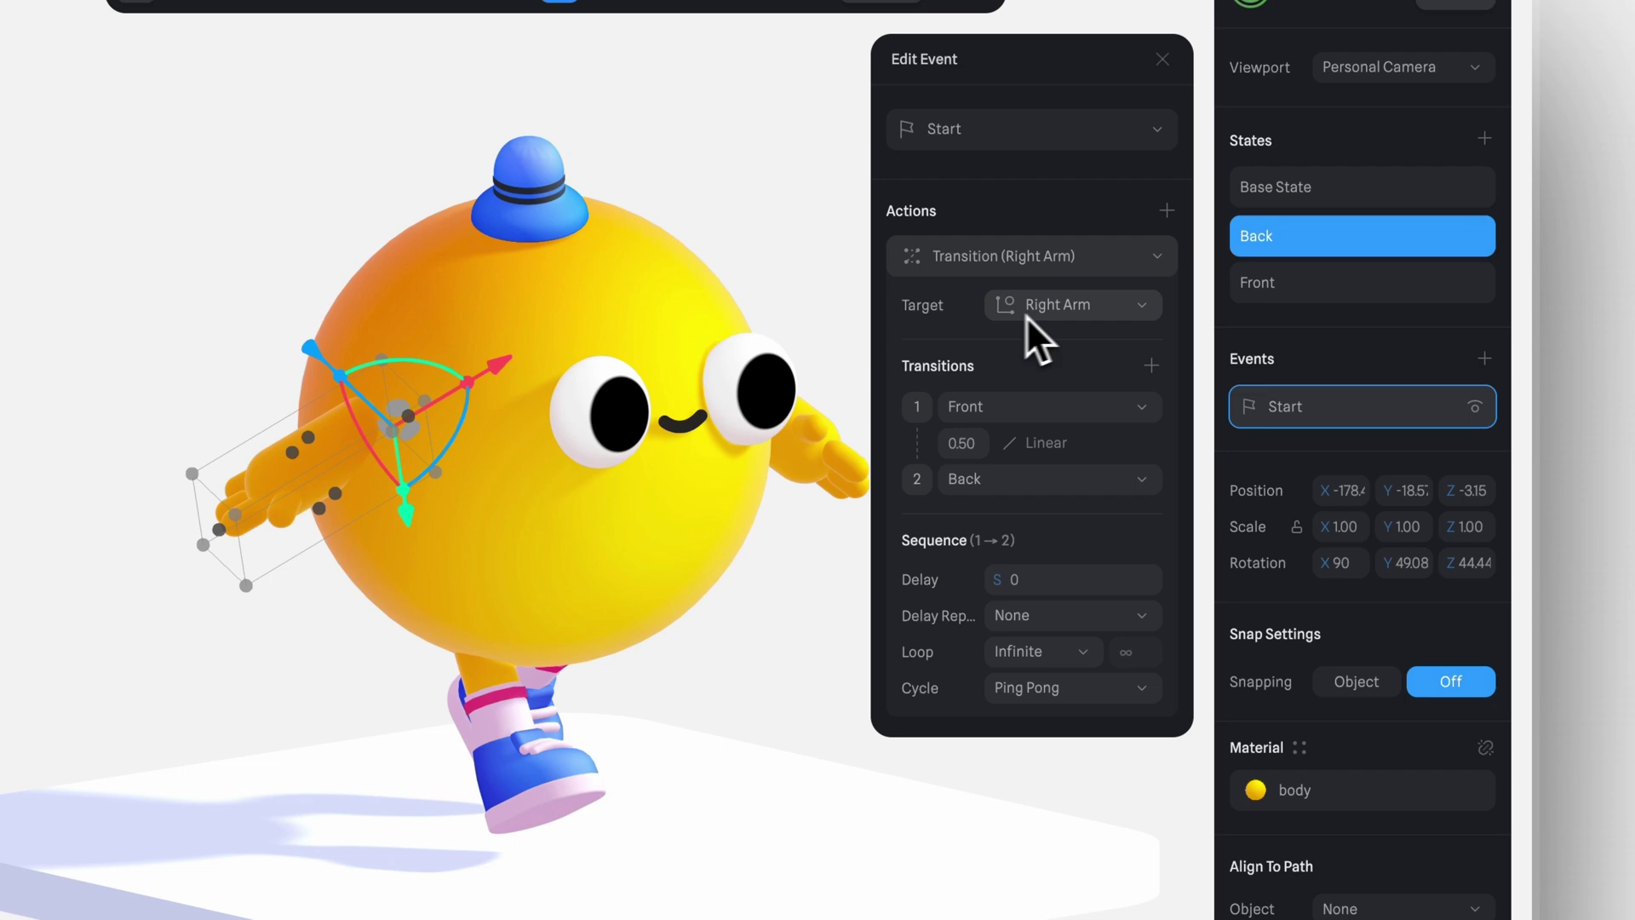
Step: Add a state to the Body and Arms group that lowers it to Y 395.2 and squashes its Y scale to about 0.97
mouse_move(1112, 272)
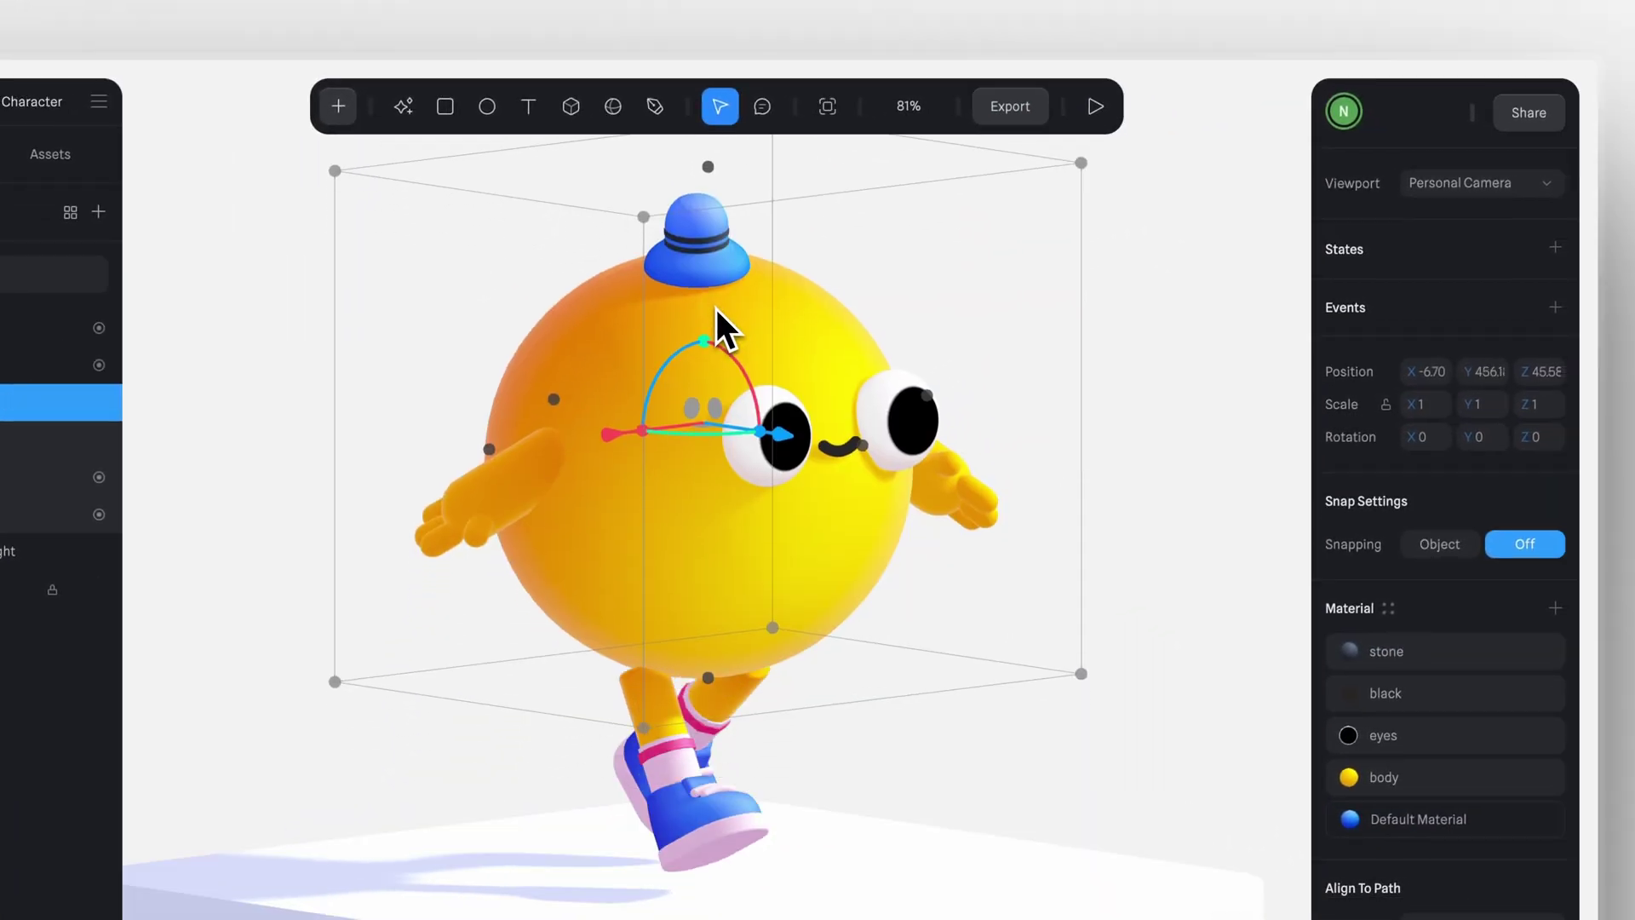
key(ctrl+z)
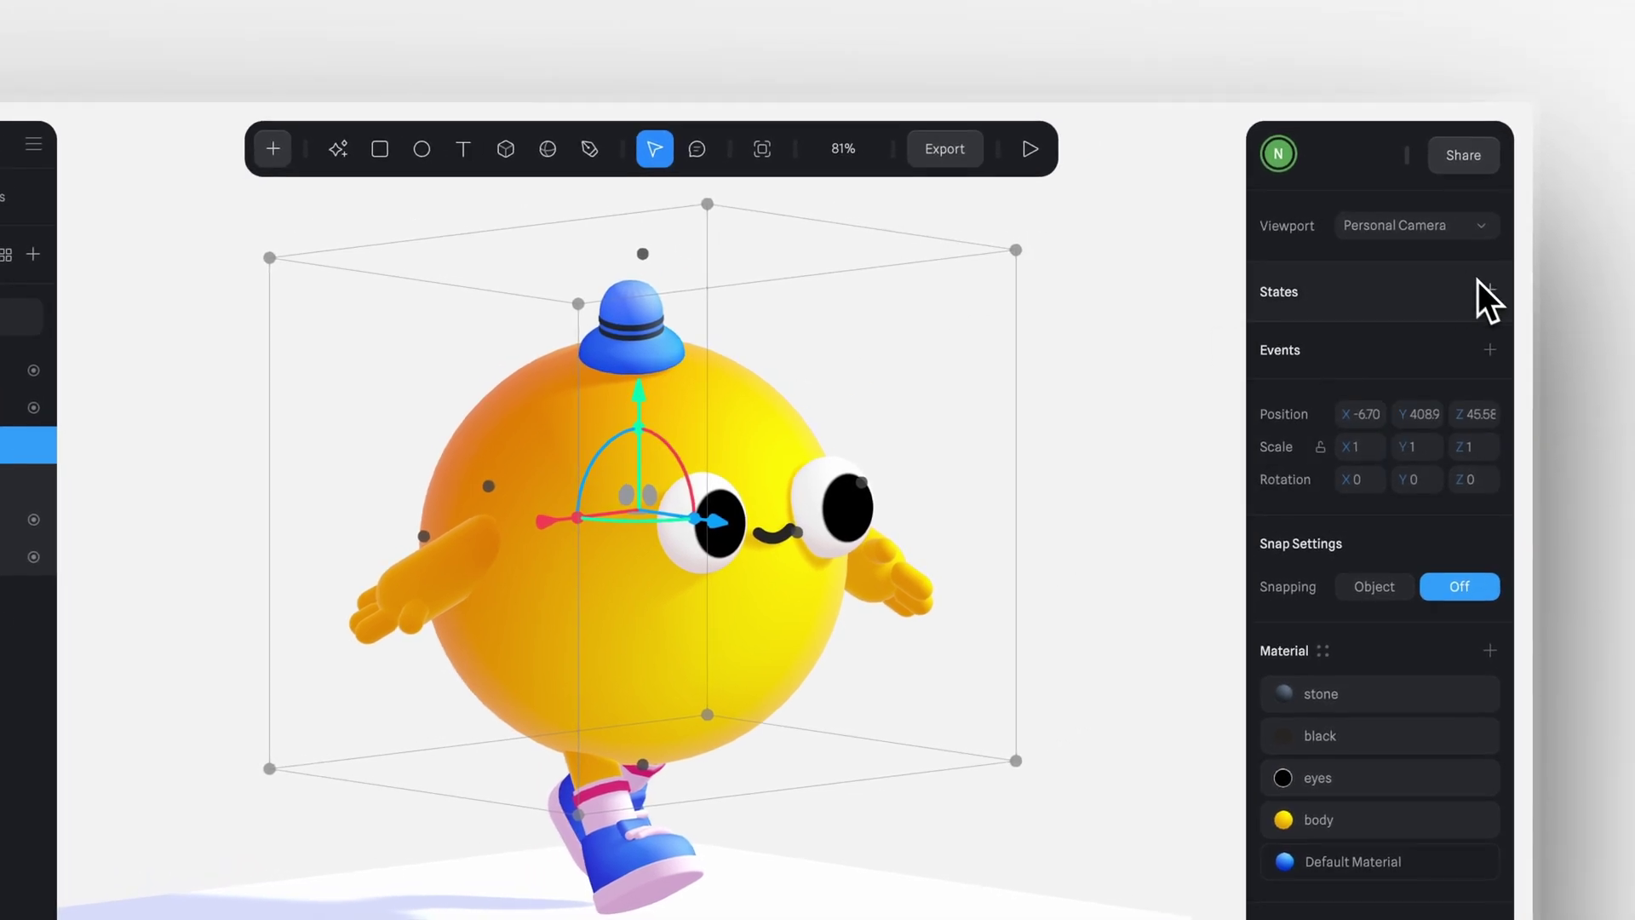
click(1489, 290)
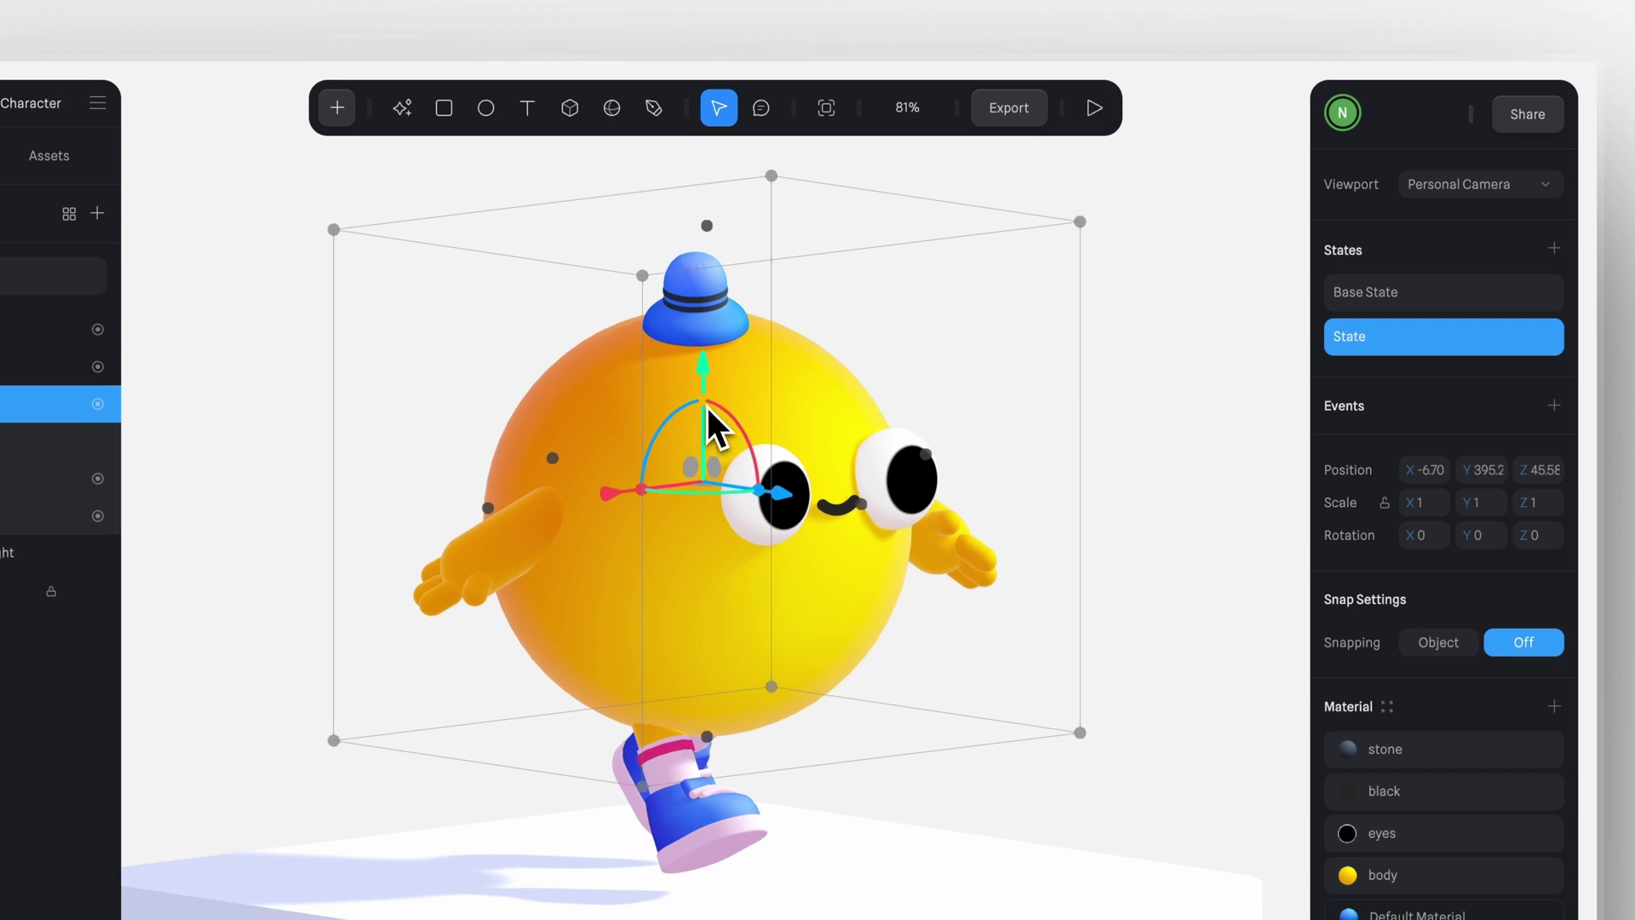
drag(706, 405, 707, 407)
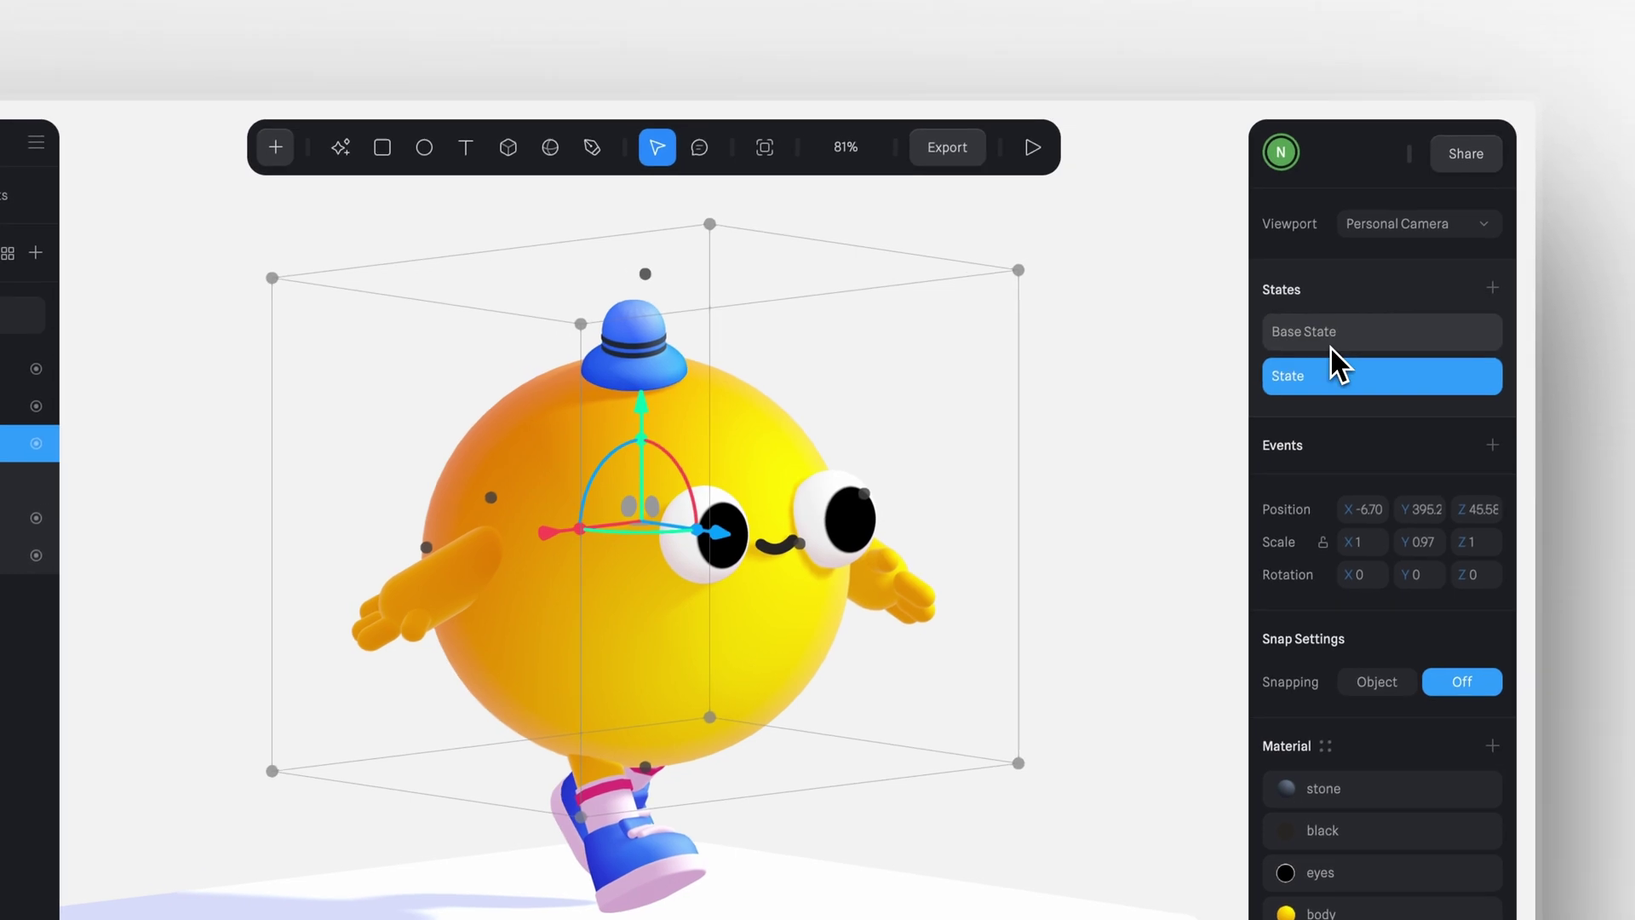
Step: Switch between the Body and Arms group's Base State and new State to compare the two poses
click(1330, 345)
click(1327, 380)
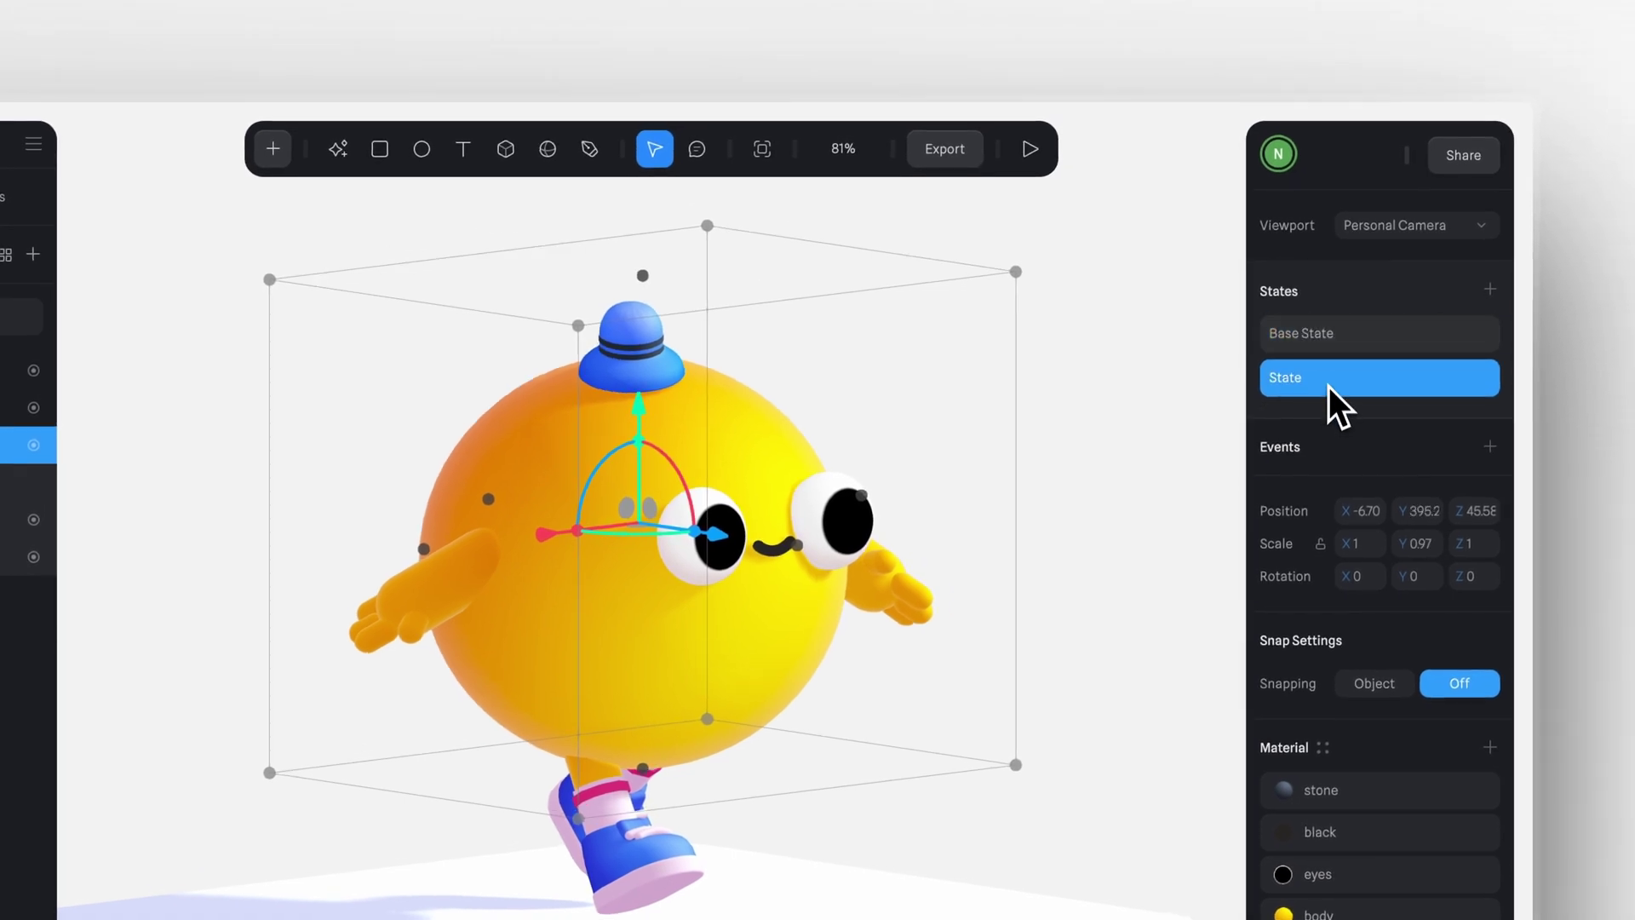
click(1330, 346)
click(1329, 388)
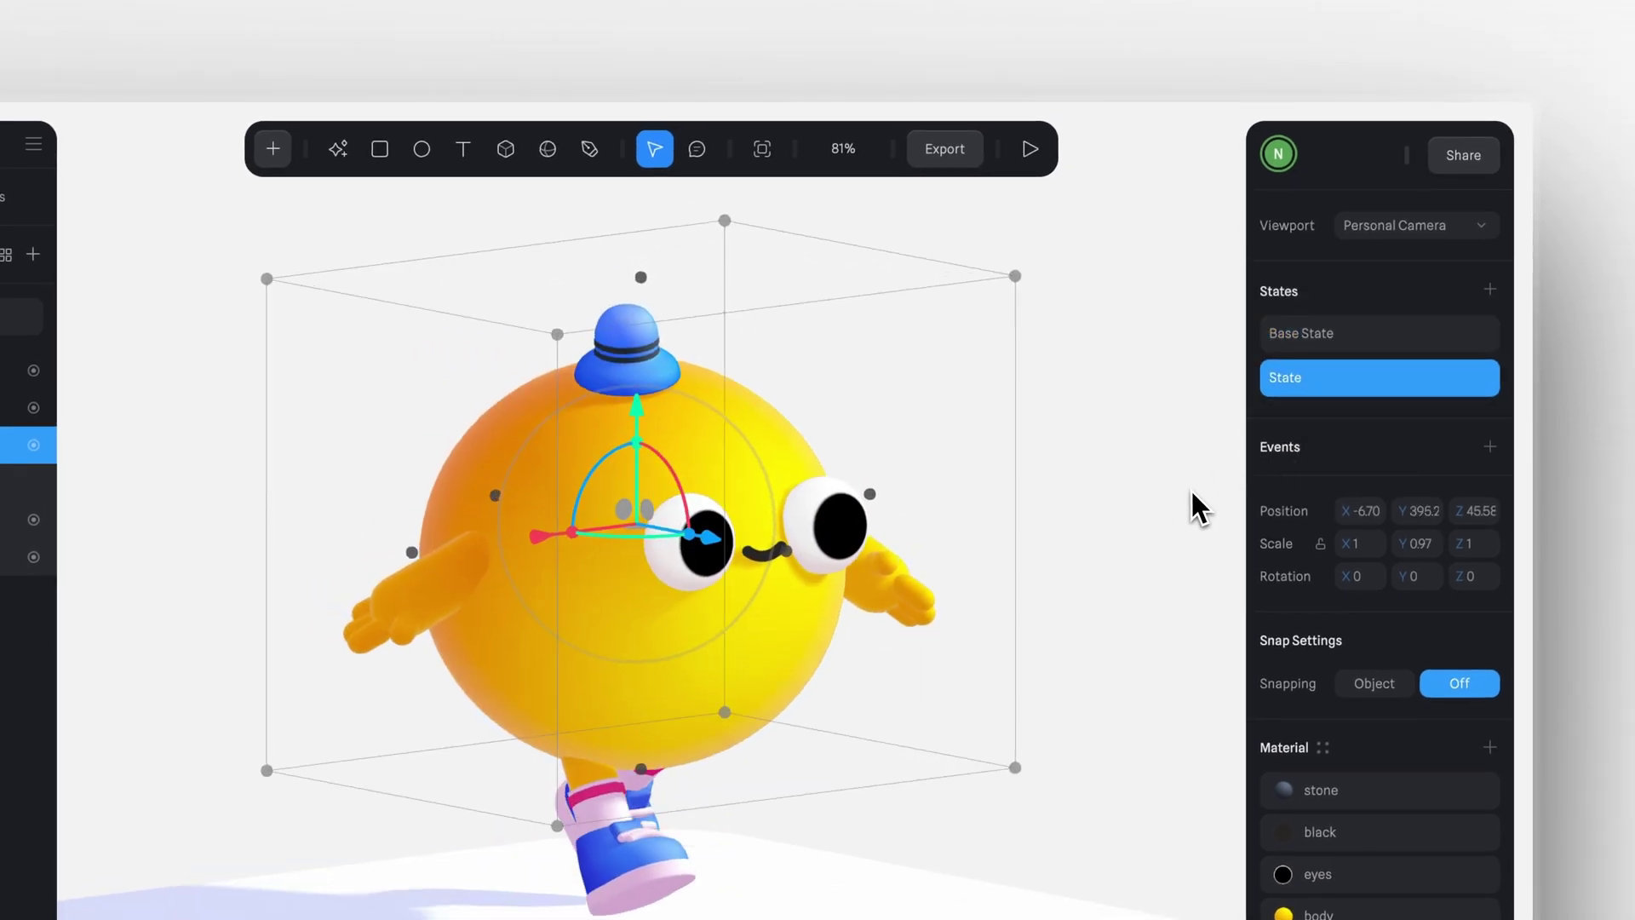
click(1412, 337)
click(1392, 380)
click(1381, 334)
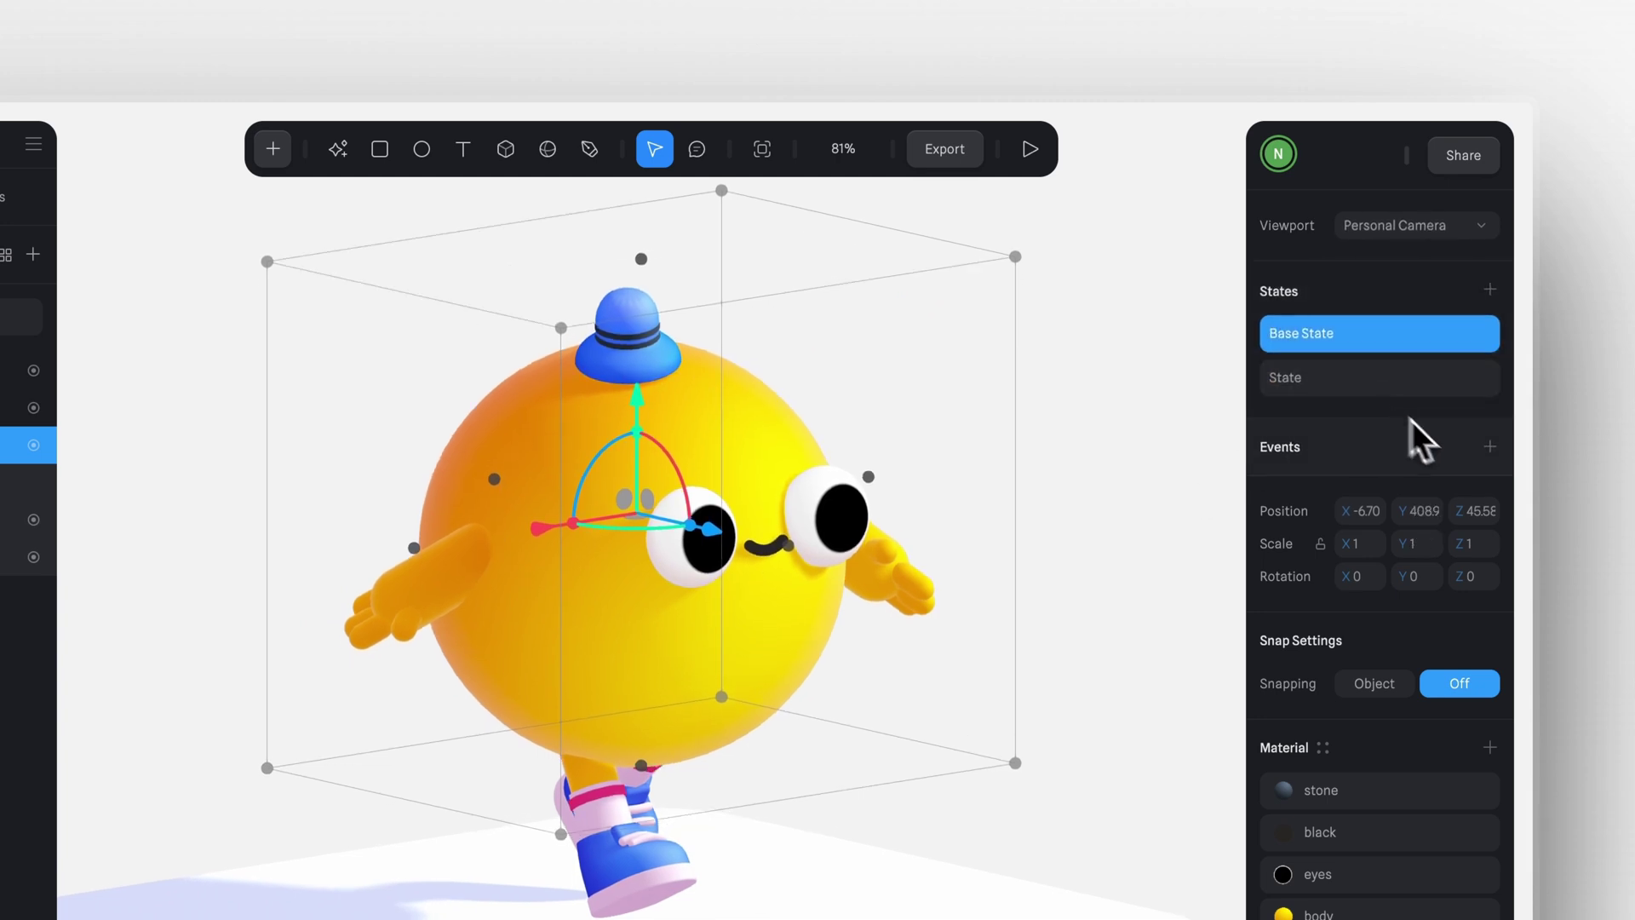
Step: Add a Start event to Body and Arms with a transition from Base State to State and a duration of 0.25
click(1491, 447)
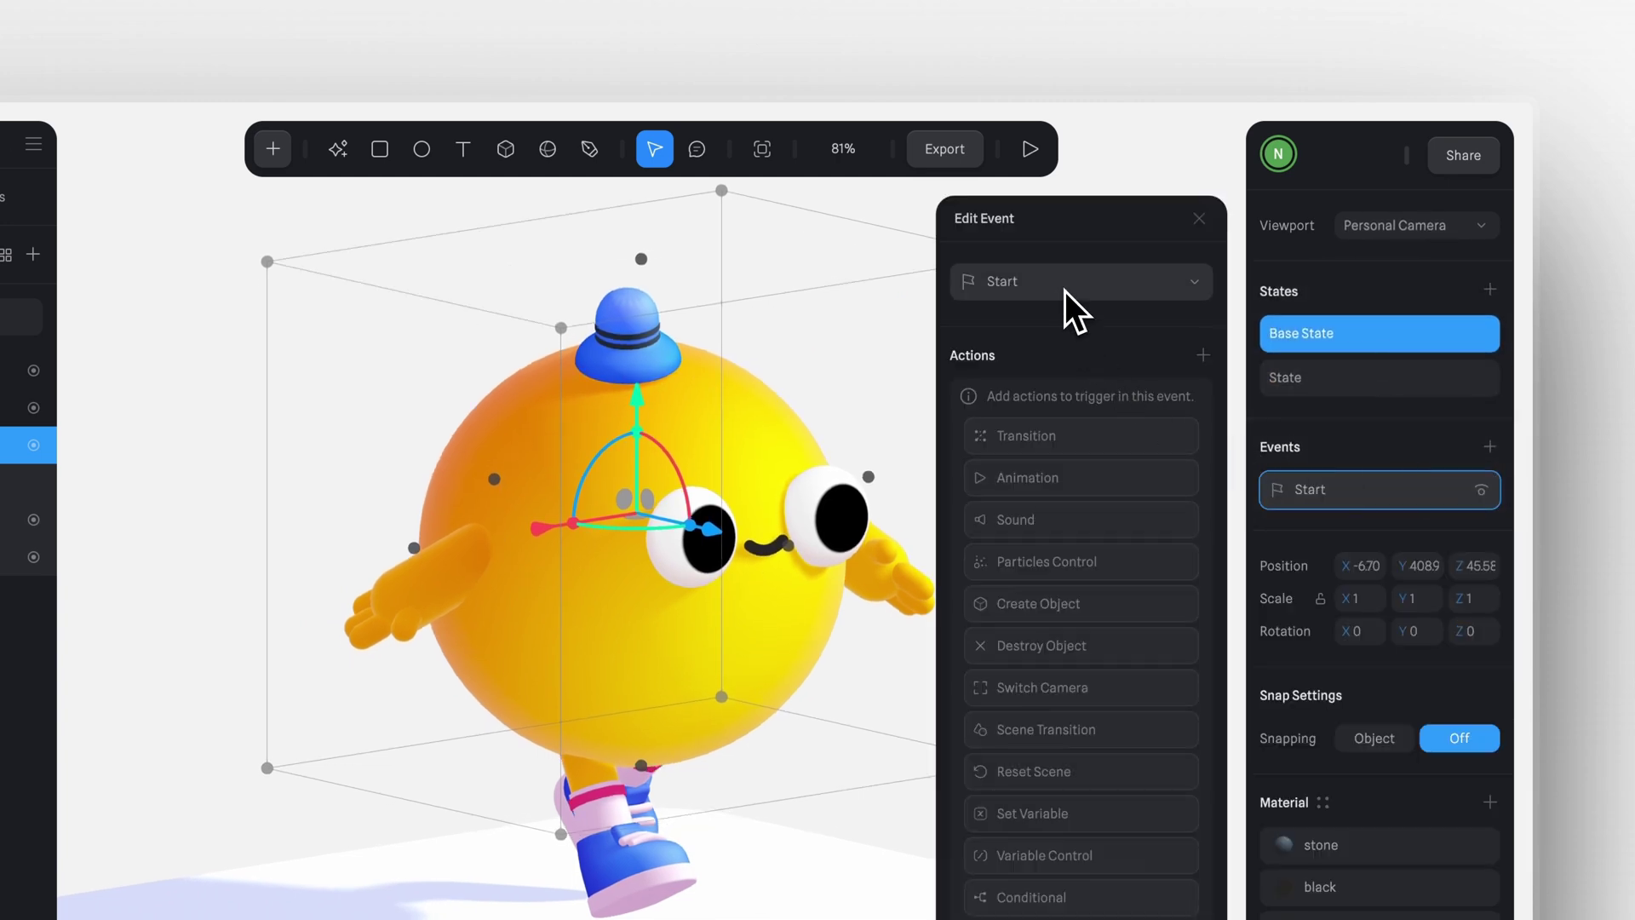
click(1081, 436)
click(1070, 410)
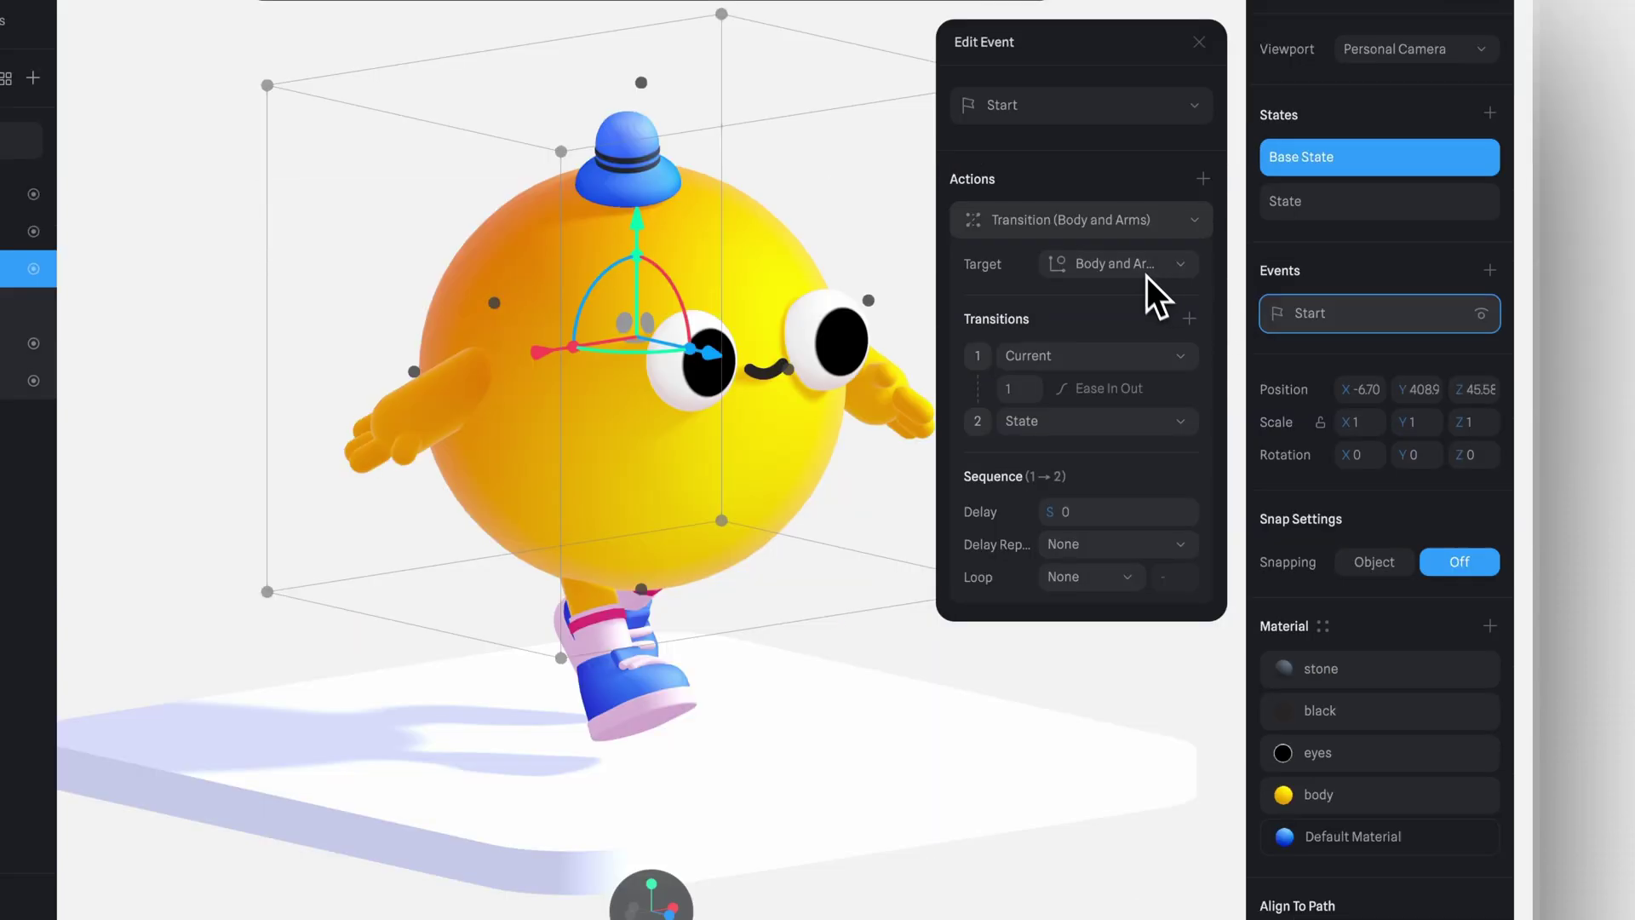
click(1112, 356)
click(1021, 393)
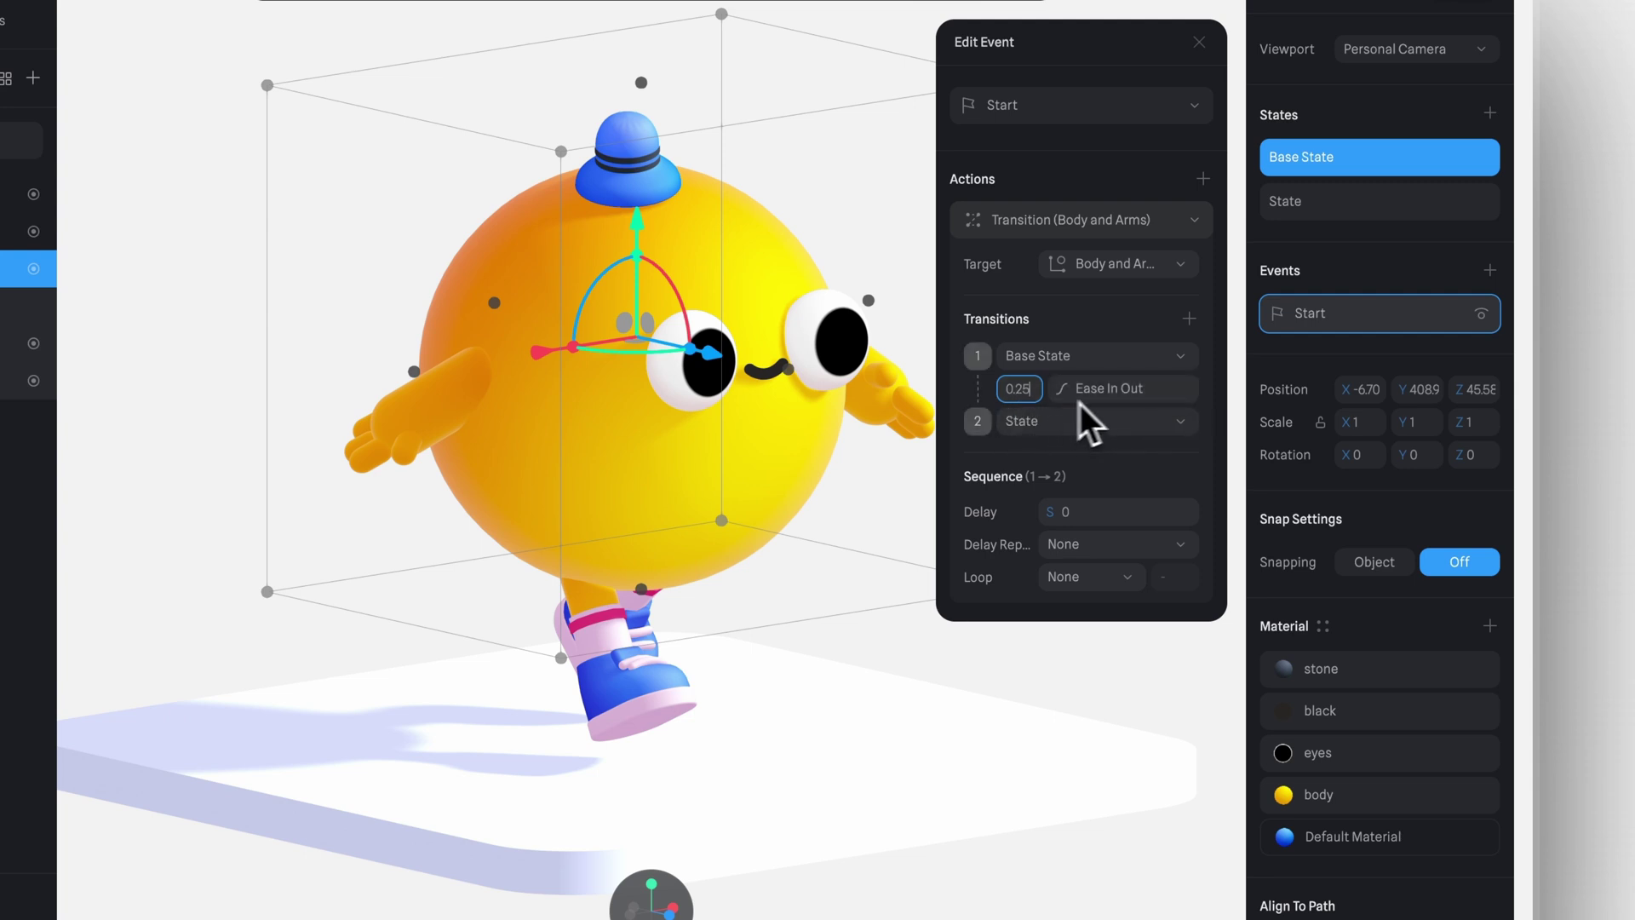
Step: Make the Body and Arms transition sequence loop infinitely with a Ping Pong cycle
click(1059, 579)
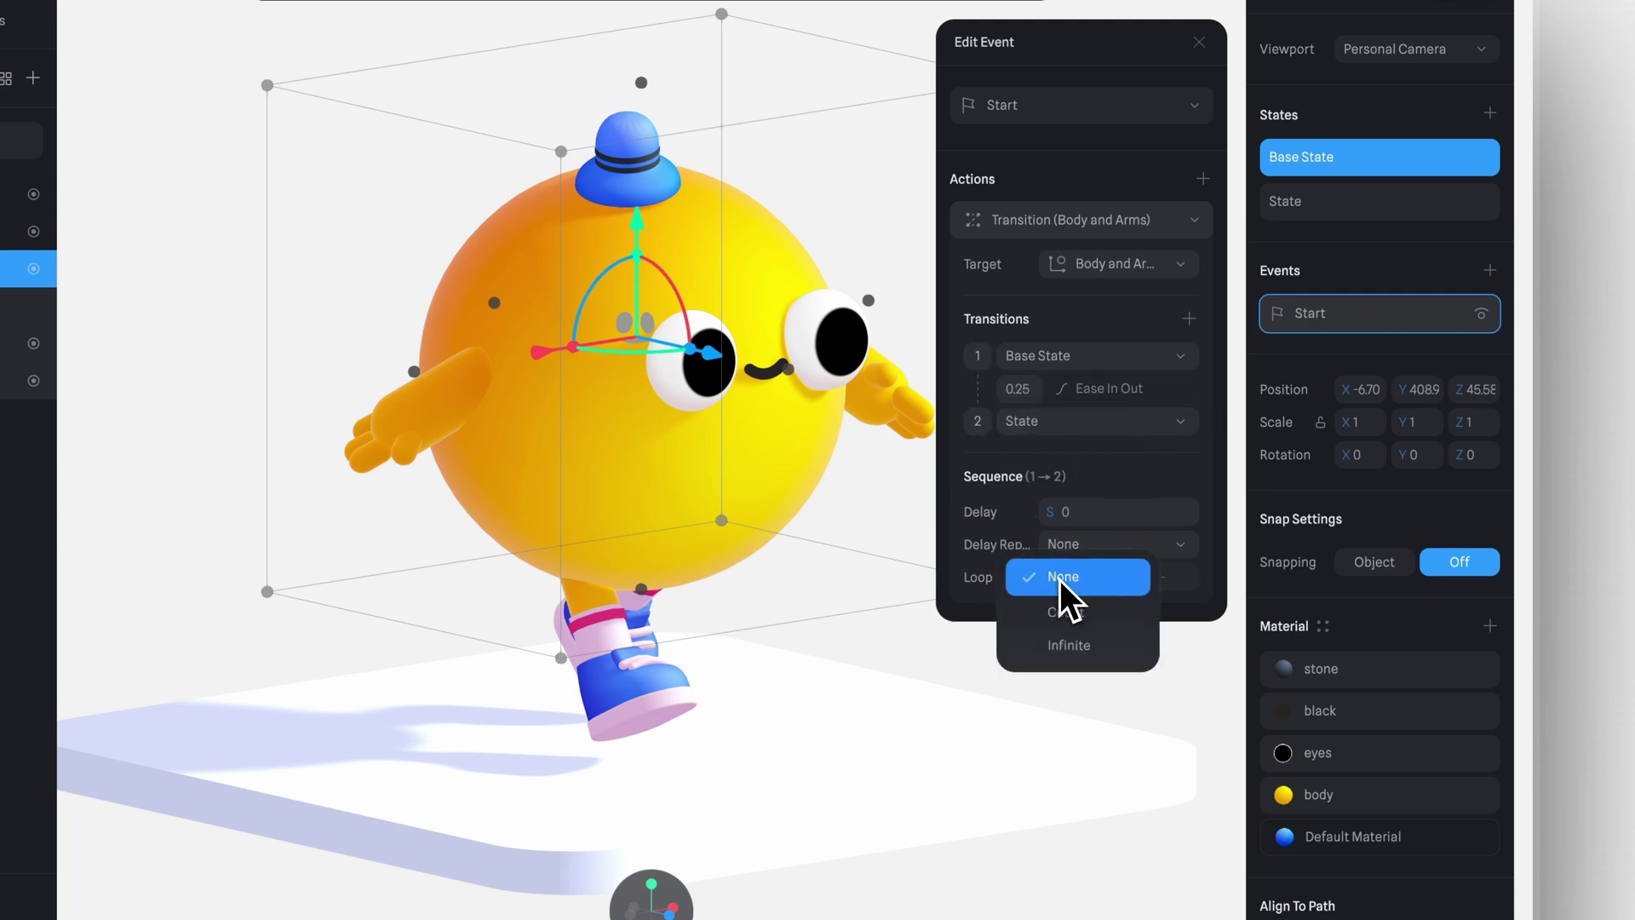
click(1070, 651)
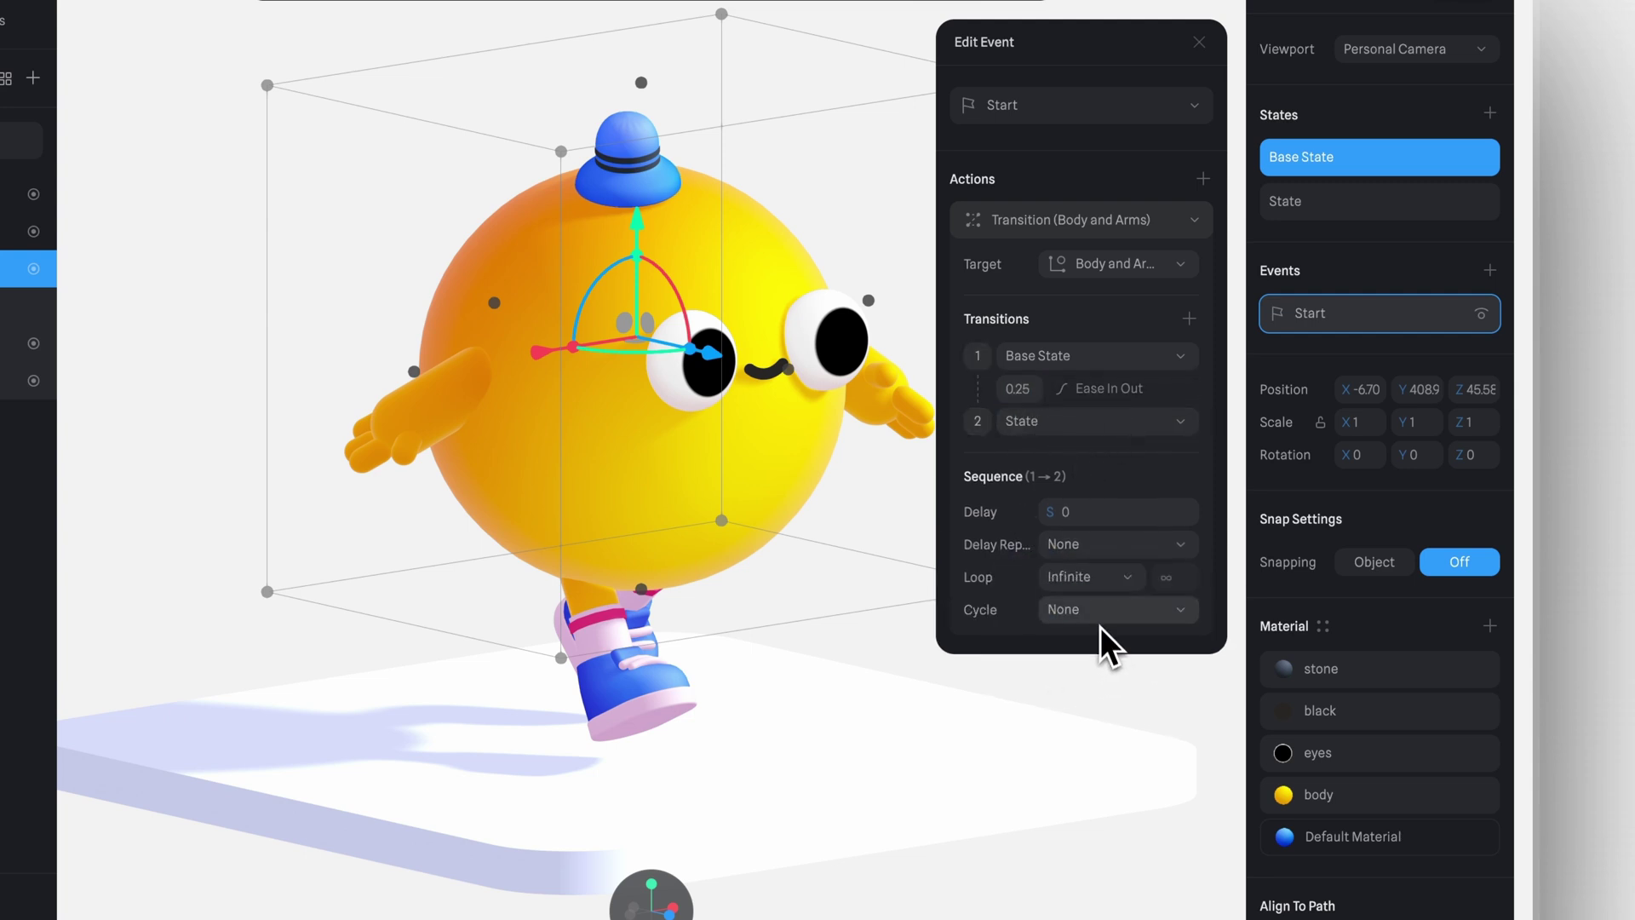
click(1098, 620)
click(1100, 652)
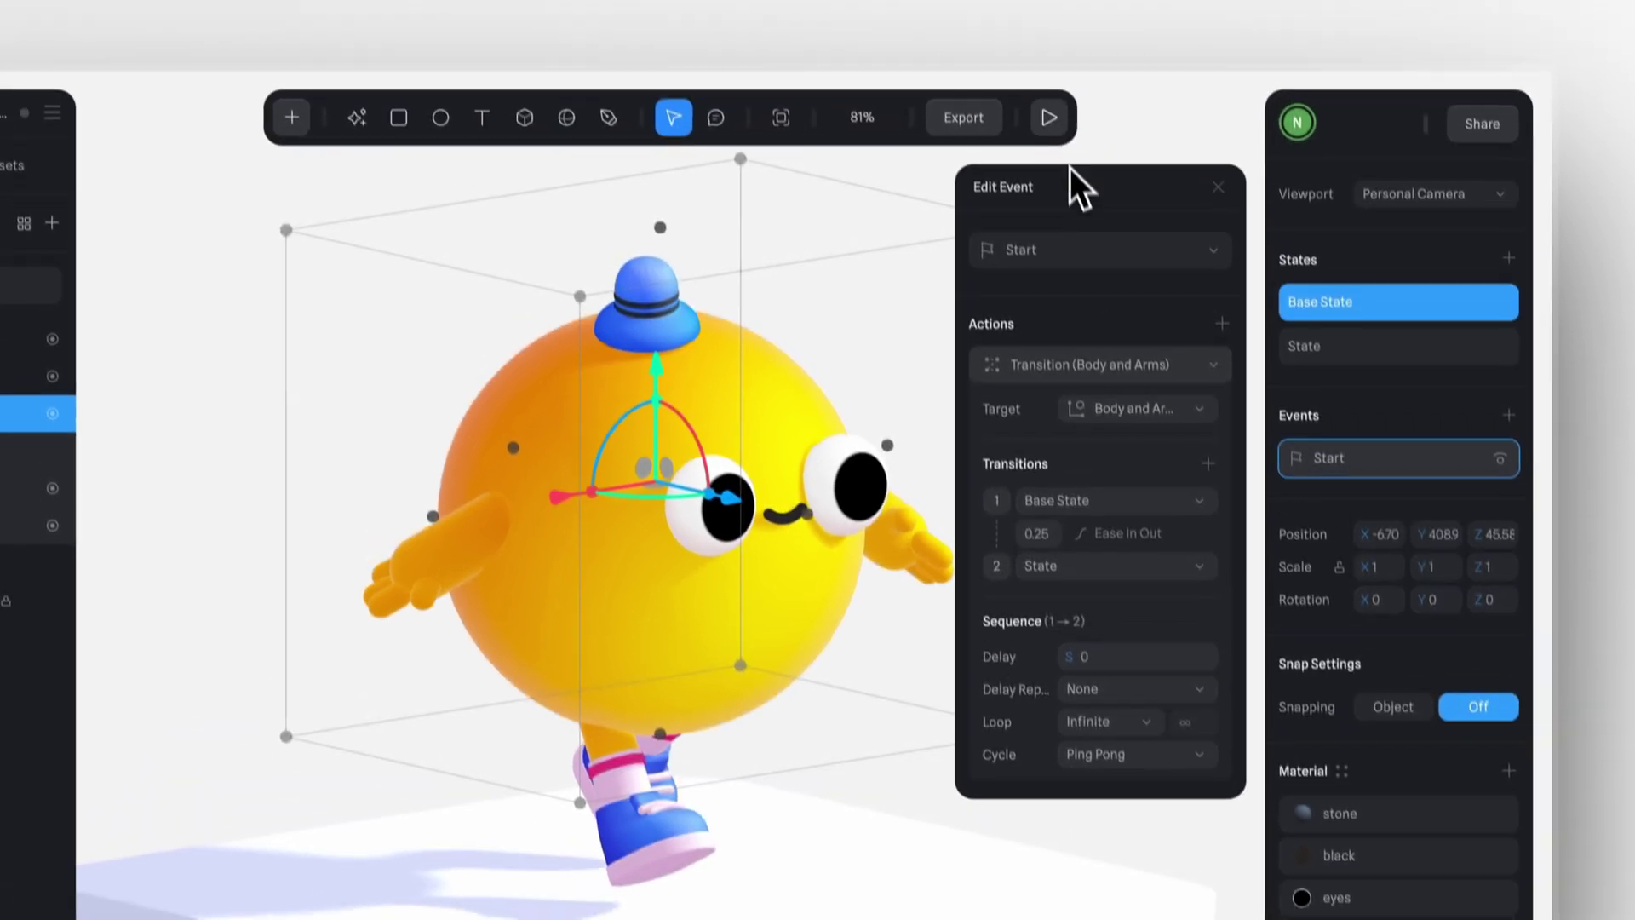
Step: Play the scene to preview the character's complete looping walk animation
click(1052, 123)
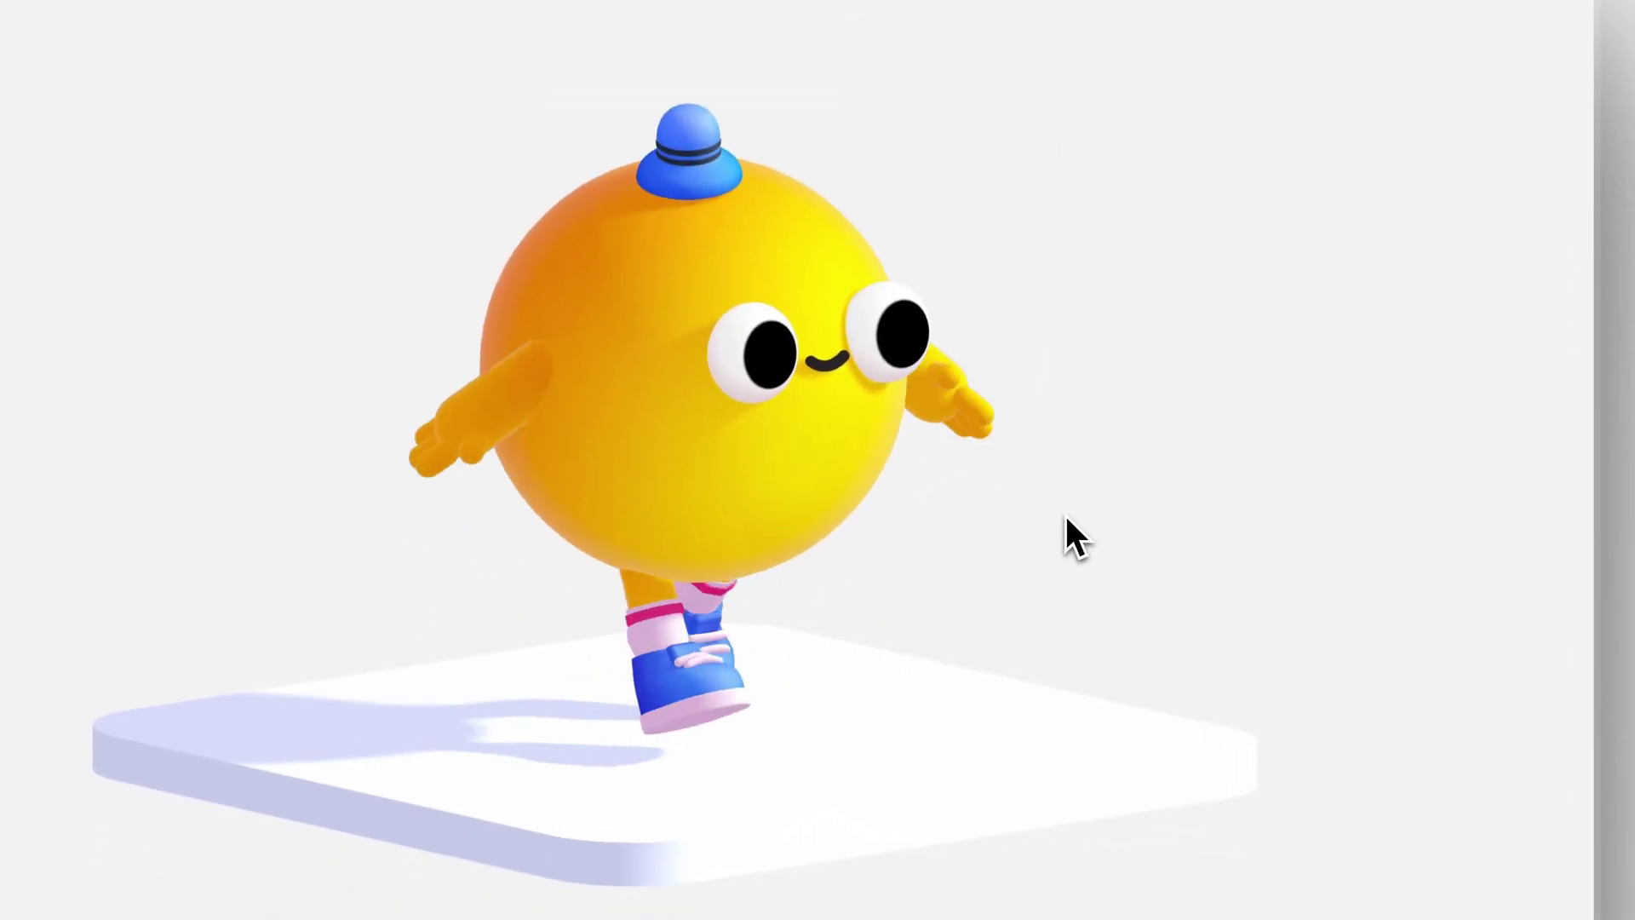
mouse_move(1056, 527)
mouse_down()
mouse_move(915, 535)
mouse_move(1054, 547)
mouse_up()
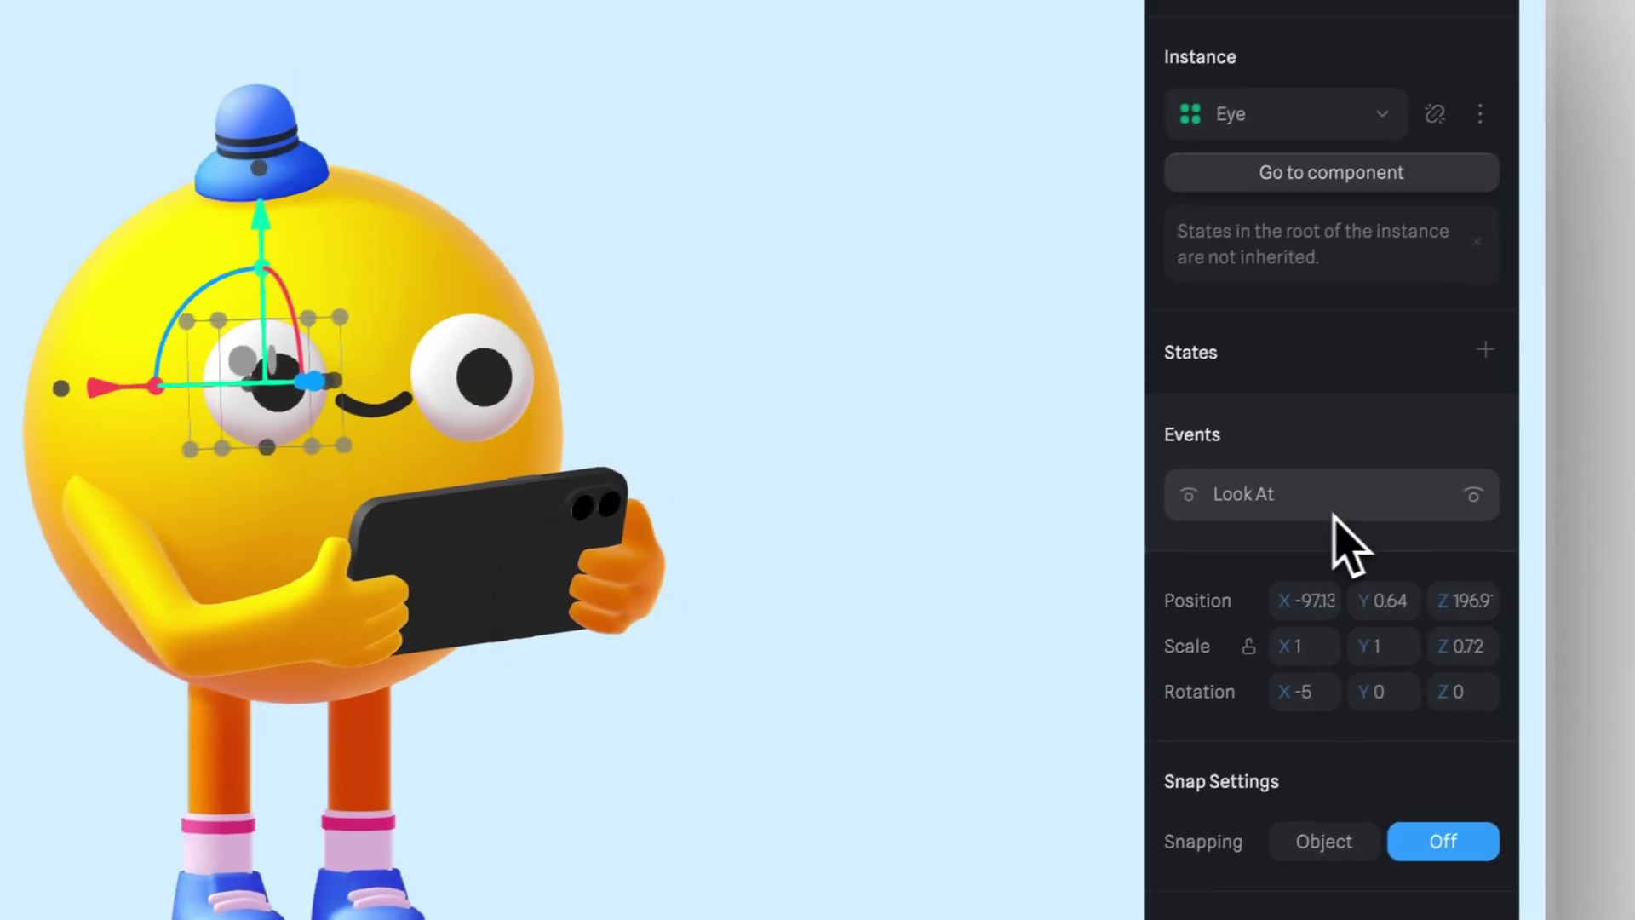
click(1321, 502)
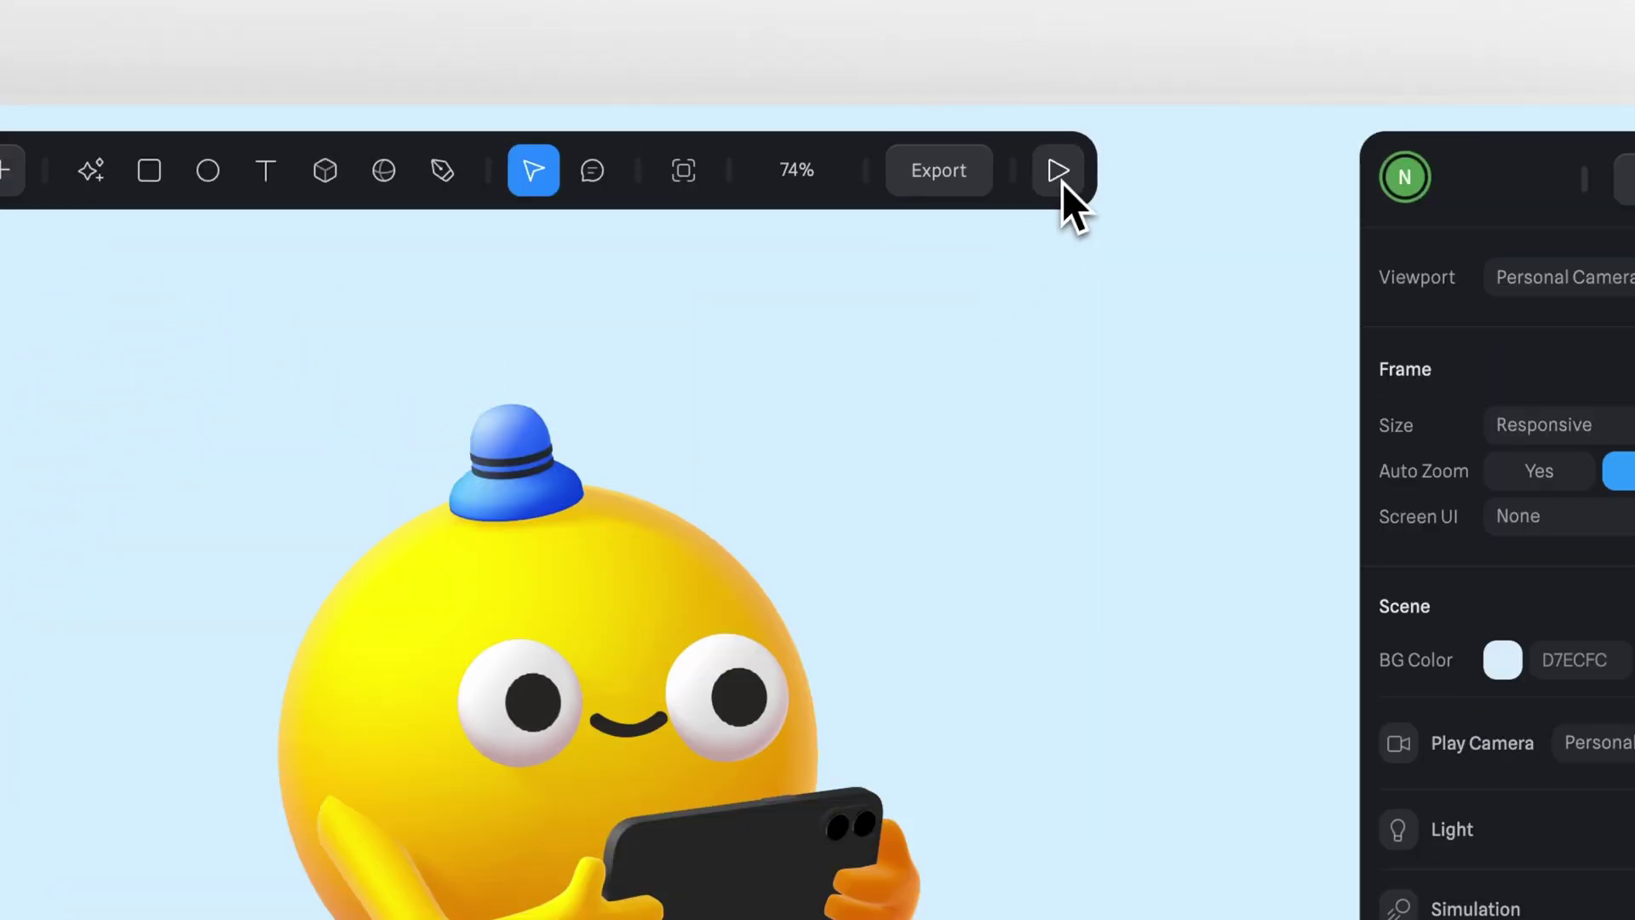
Step: Preview the phone-holding character scene to check its eyes' Look At cursor event, and return to editing
click(1061, 181)
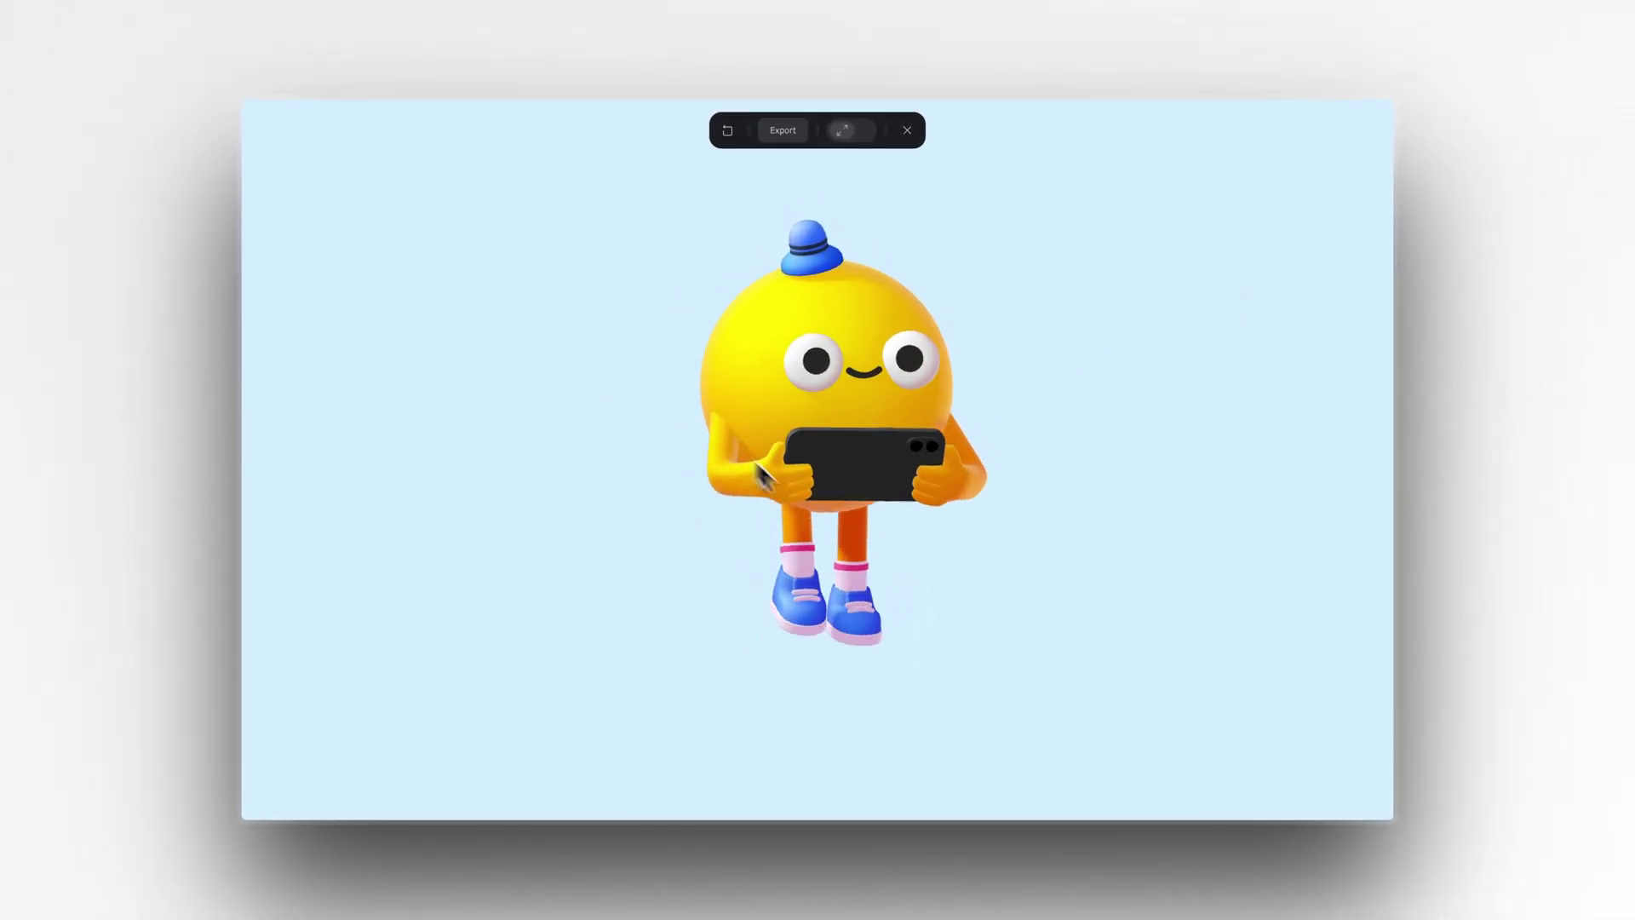
click(908, 131)
Step: Play the mini game scene to preview the character's controlled movement among the trees and rocks
click(1065, 131)
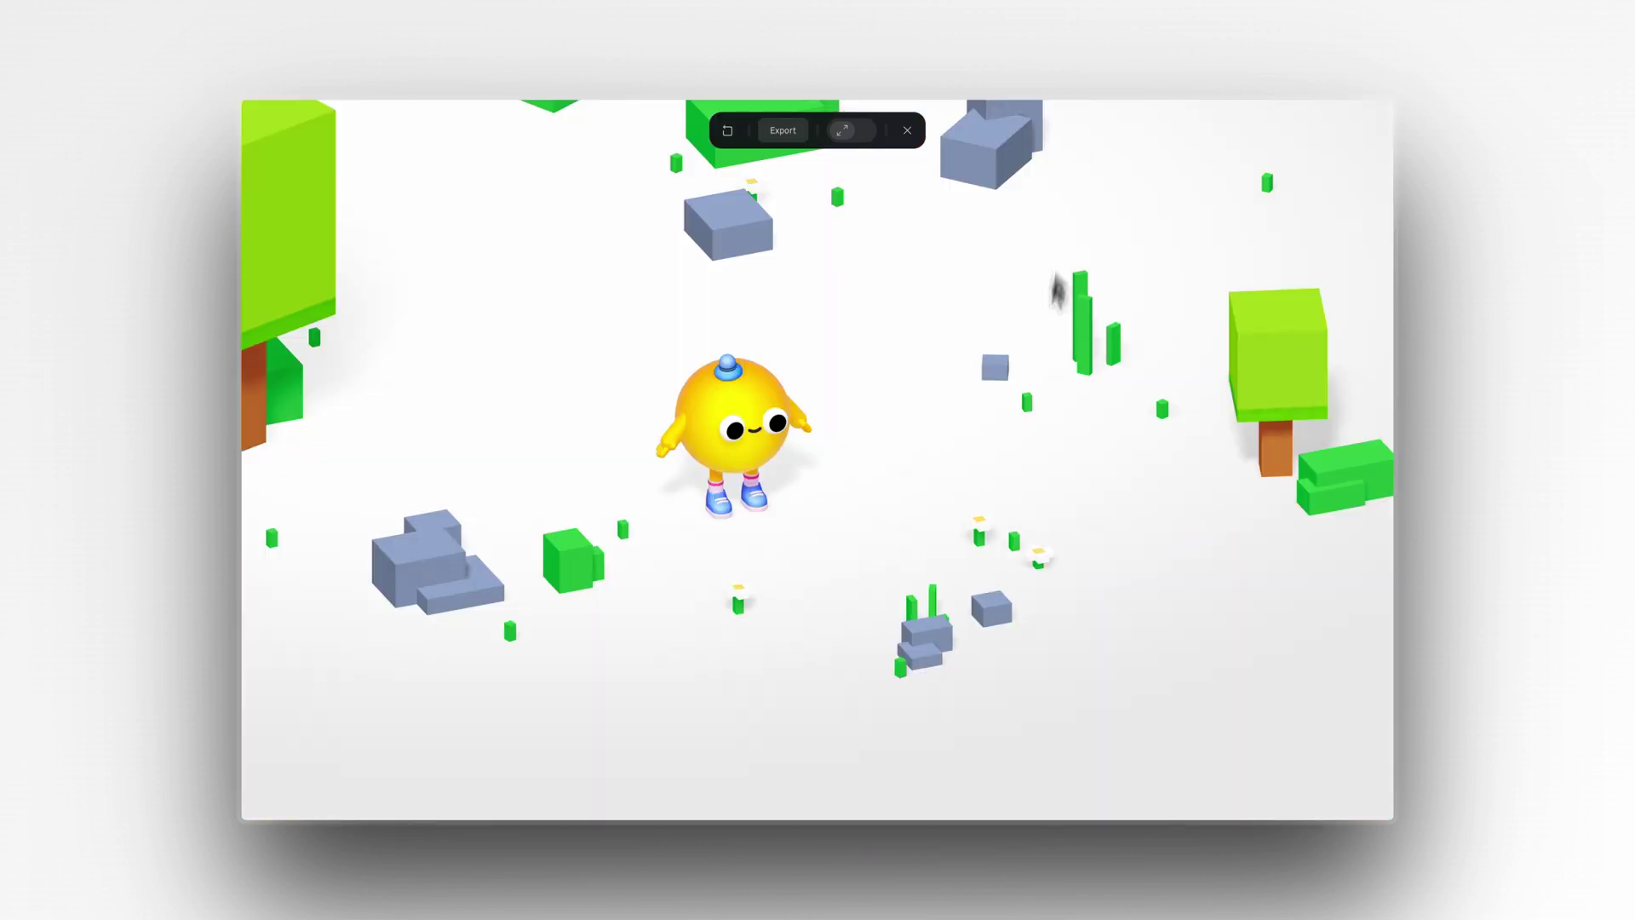
click(921, 448)
click(657, 500)
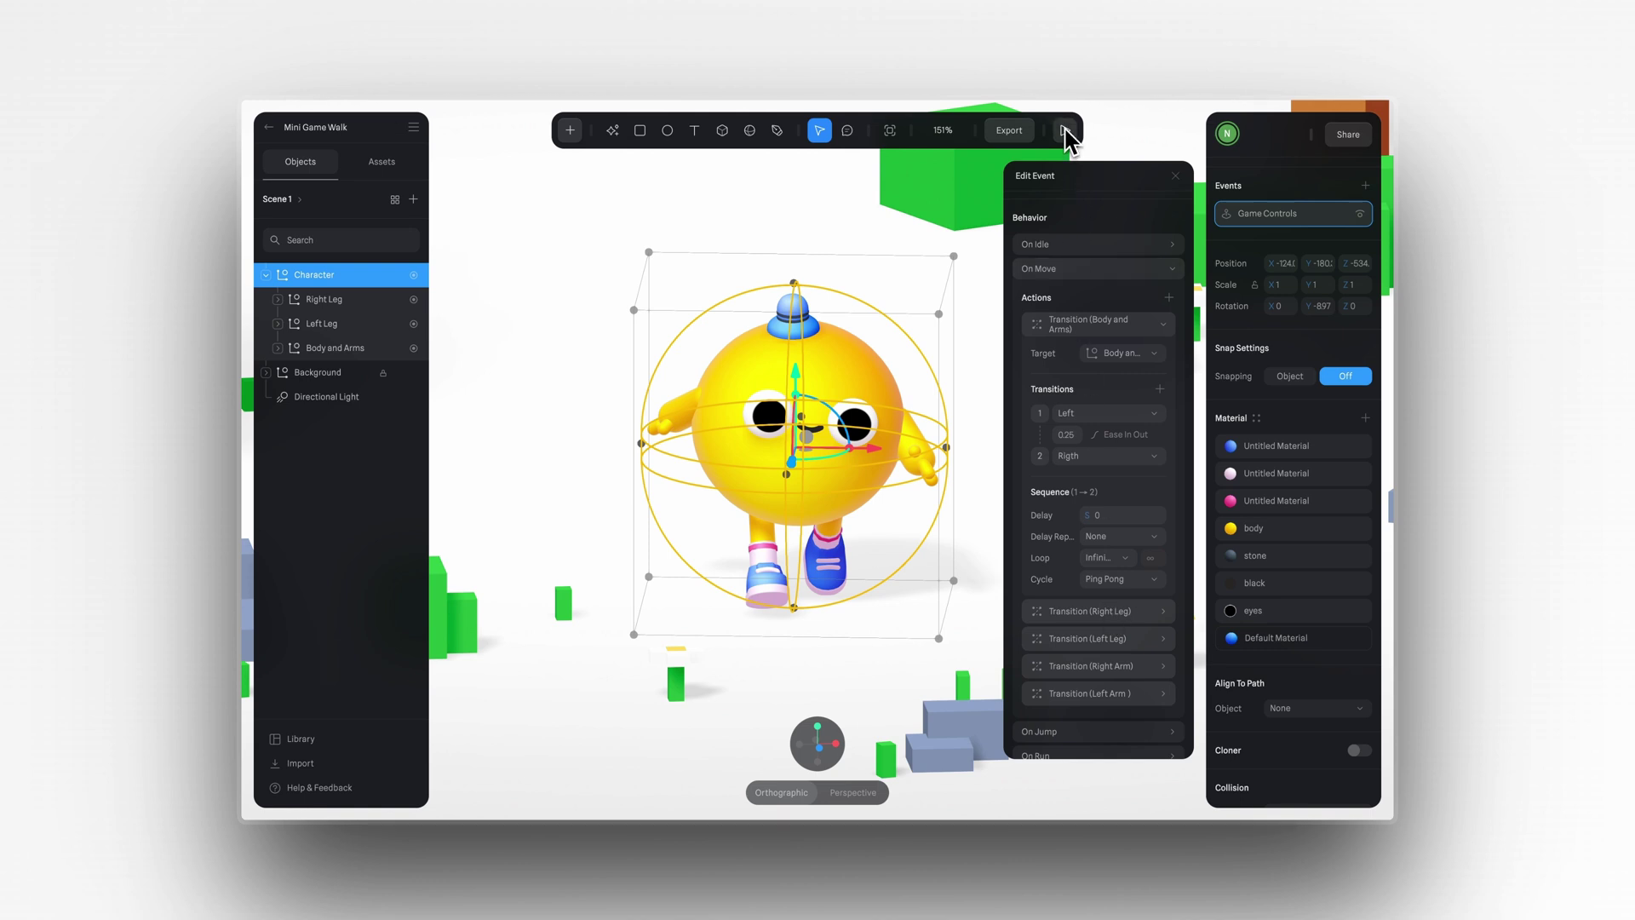
click(1064, 129)
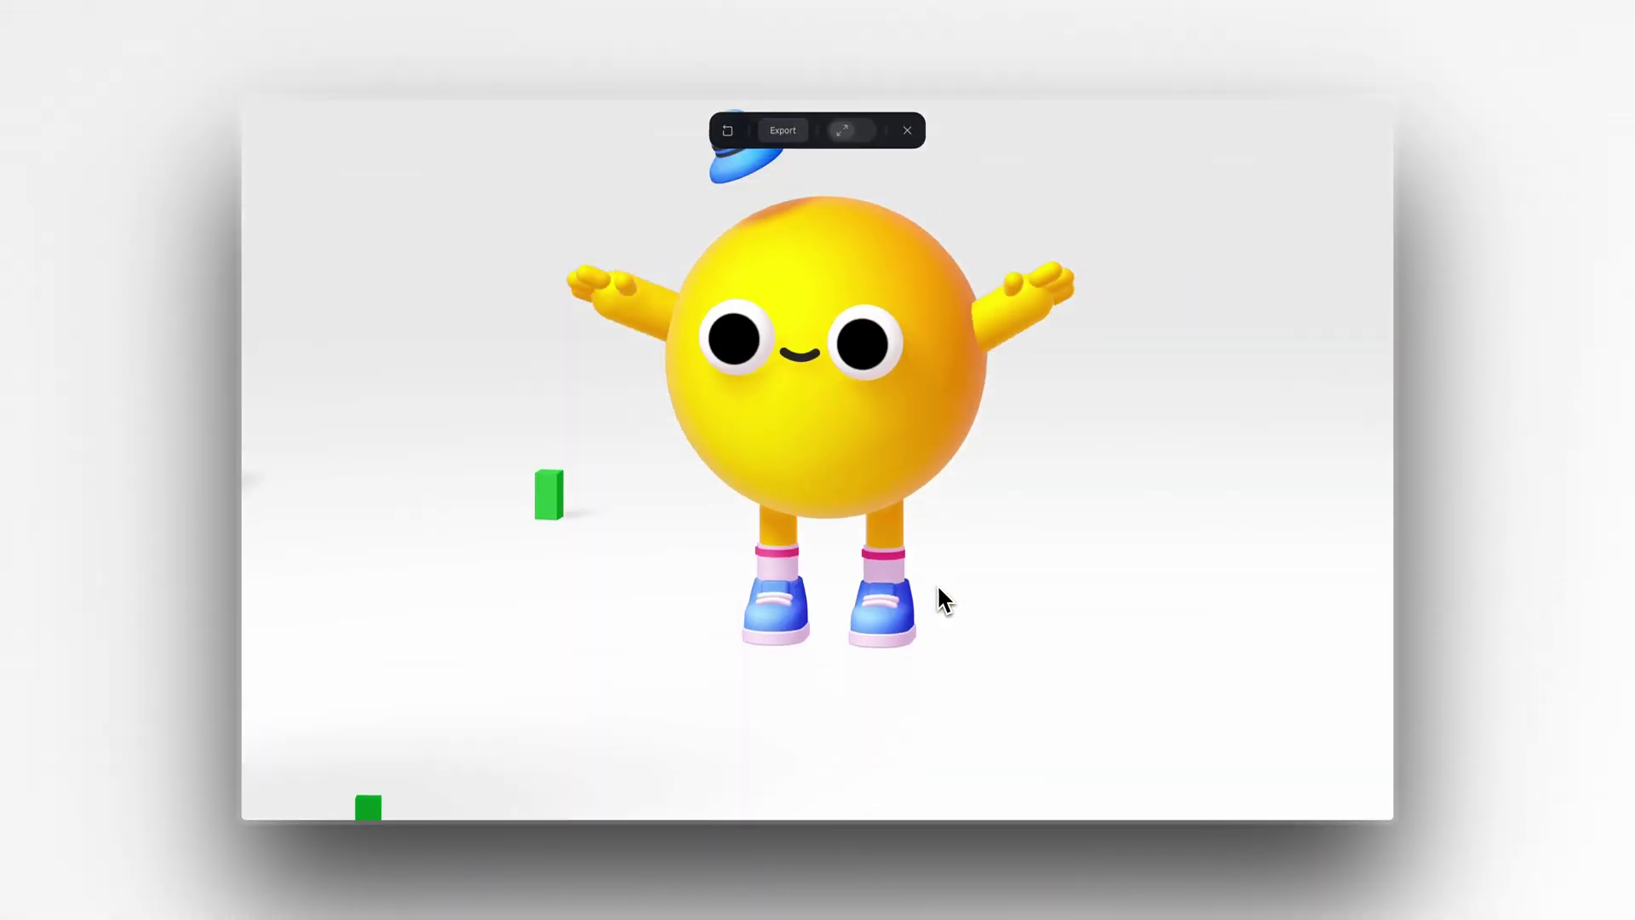
alt+drag(945, 309, 901, 319)
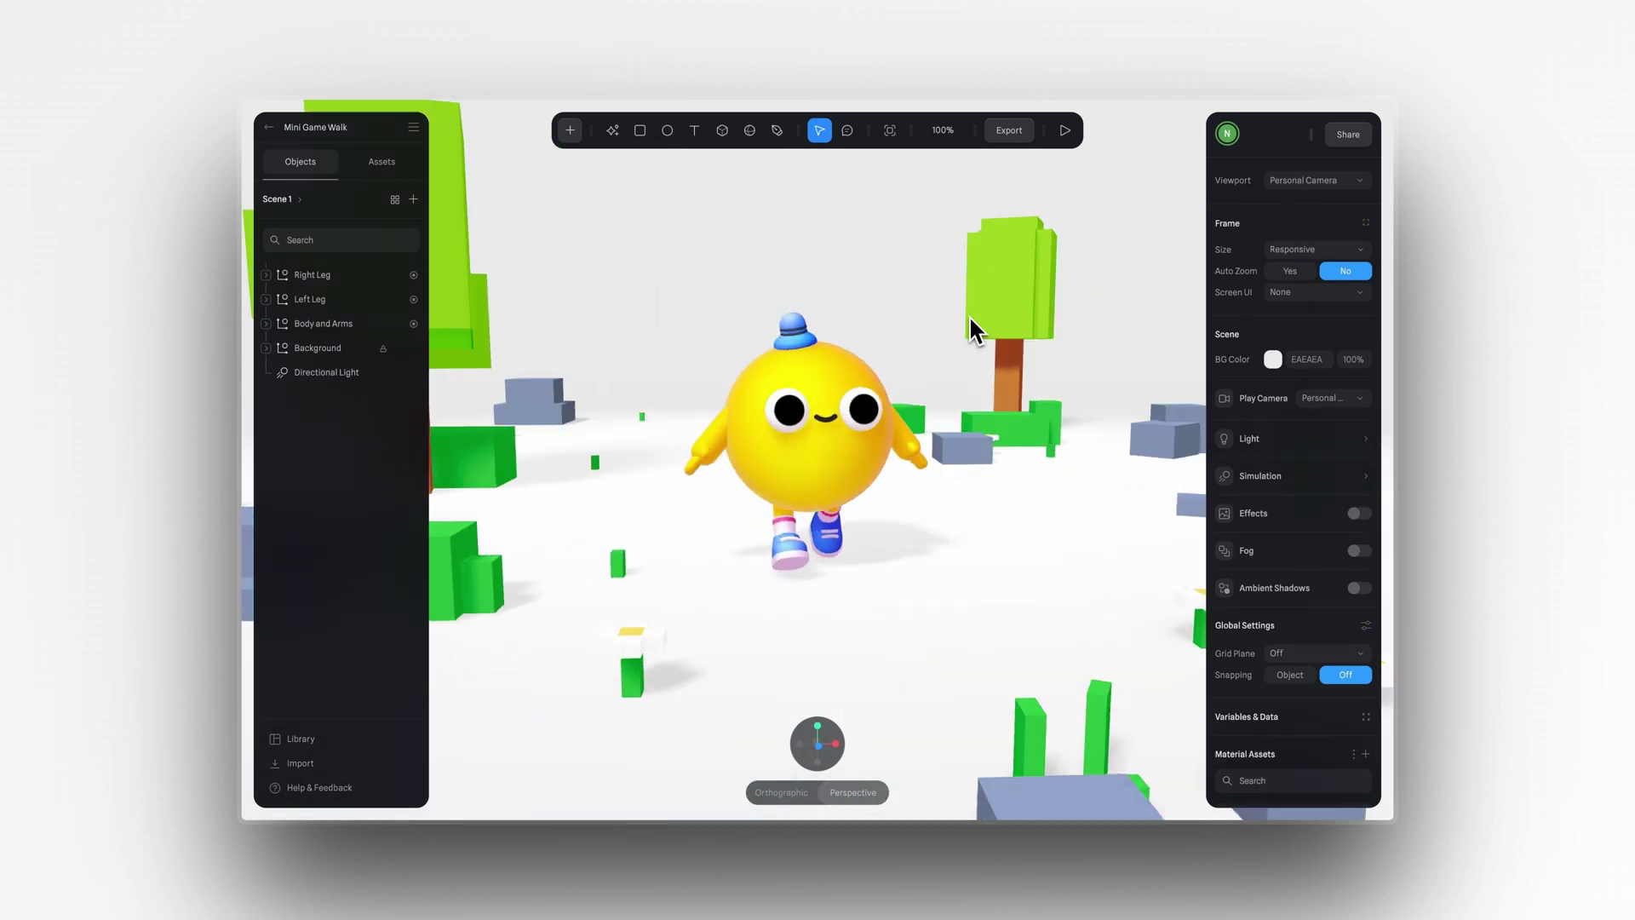
Step: Examine the states of the legs, the Left Arm and the Body and Arms group from several viewing angles
click(400, 276)
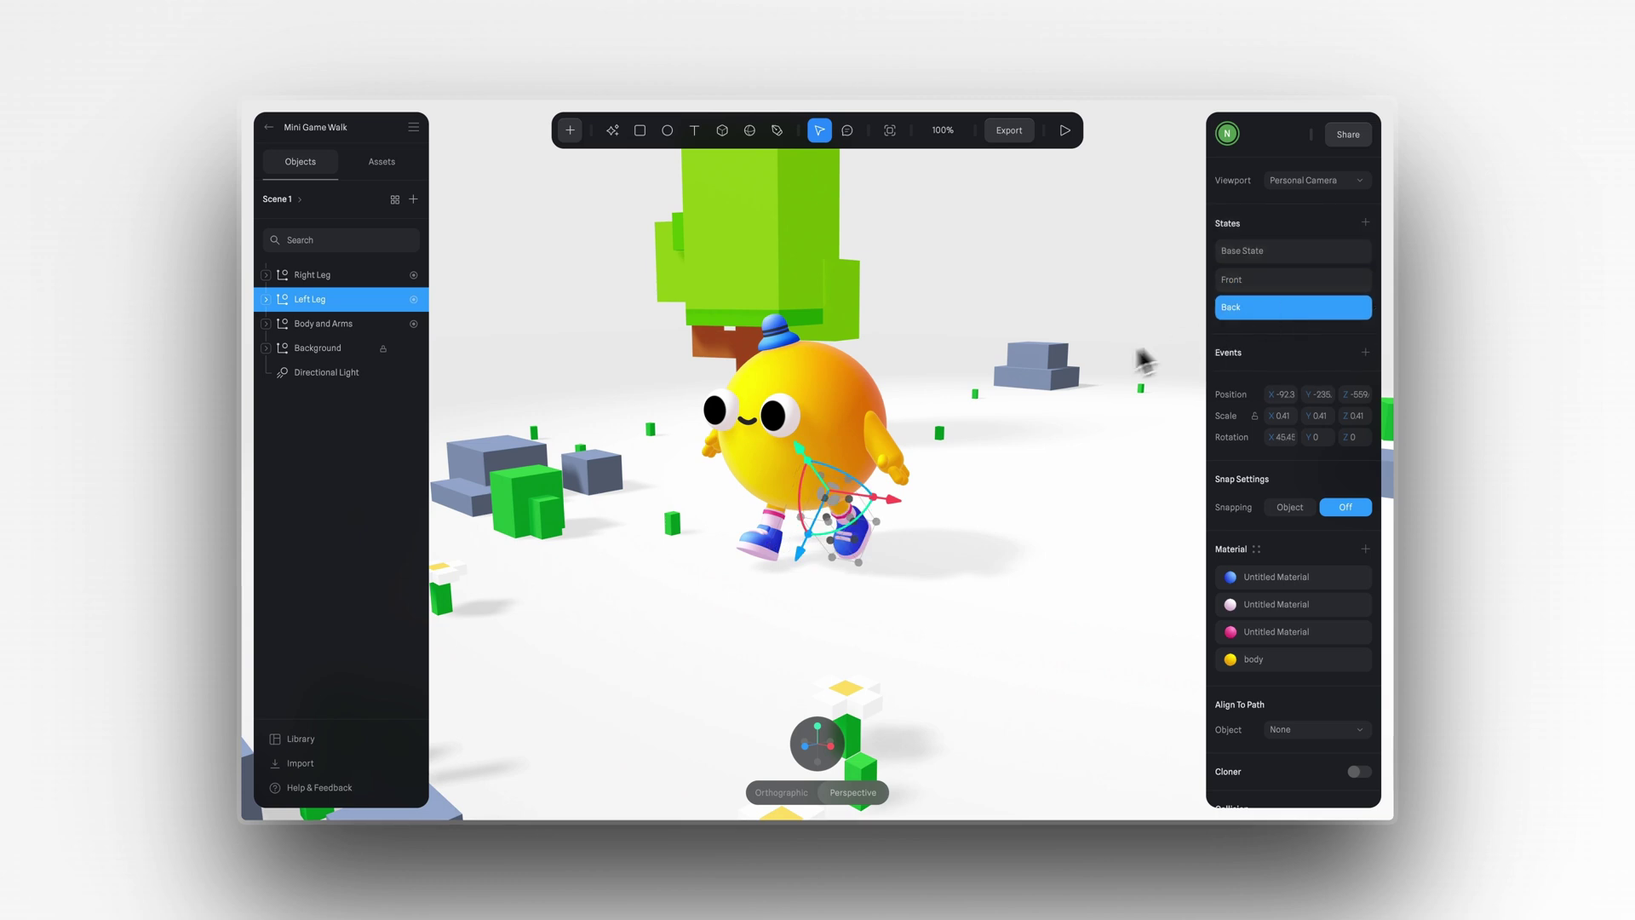
alt+drag(1037, 500, 950, 514)
click(901, 453)
click(898, 448)
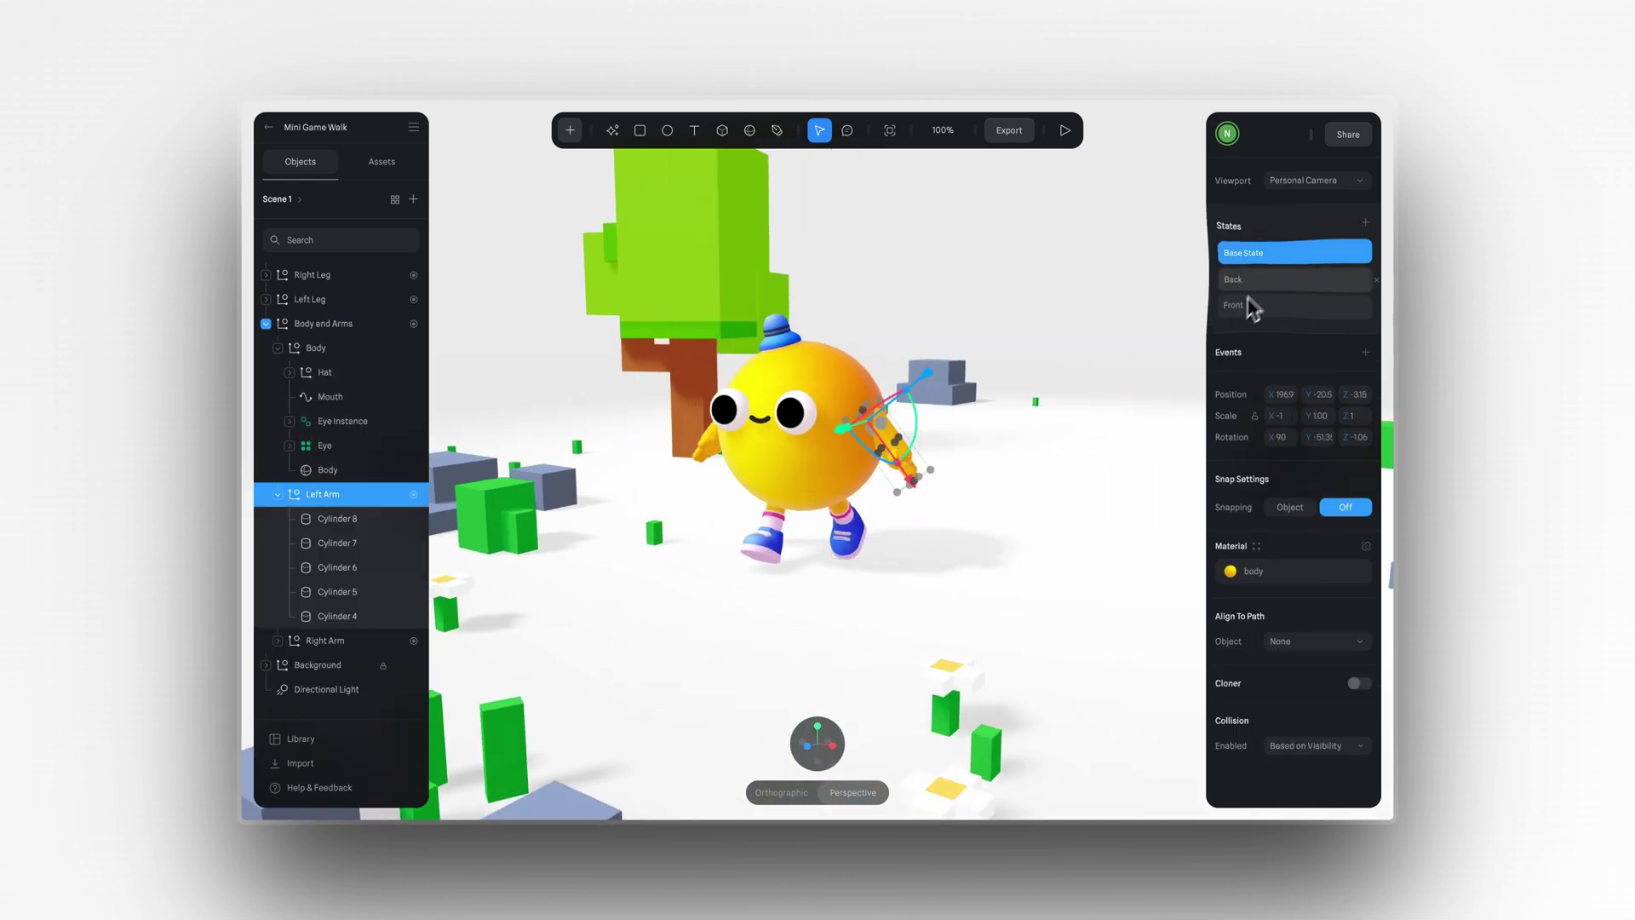
drag(1110, 422, 969, 455)
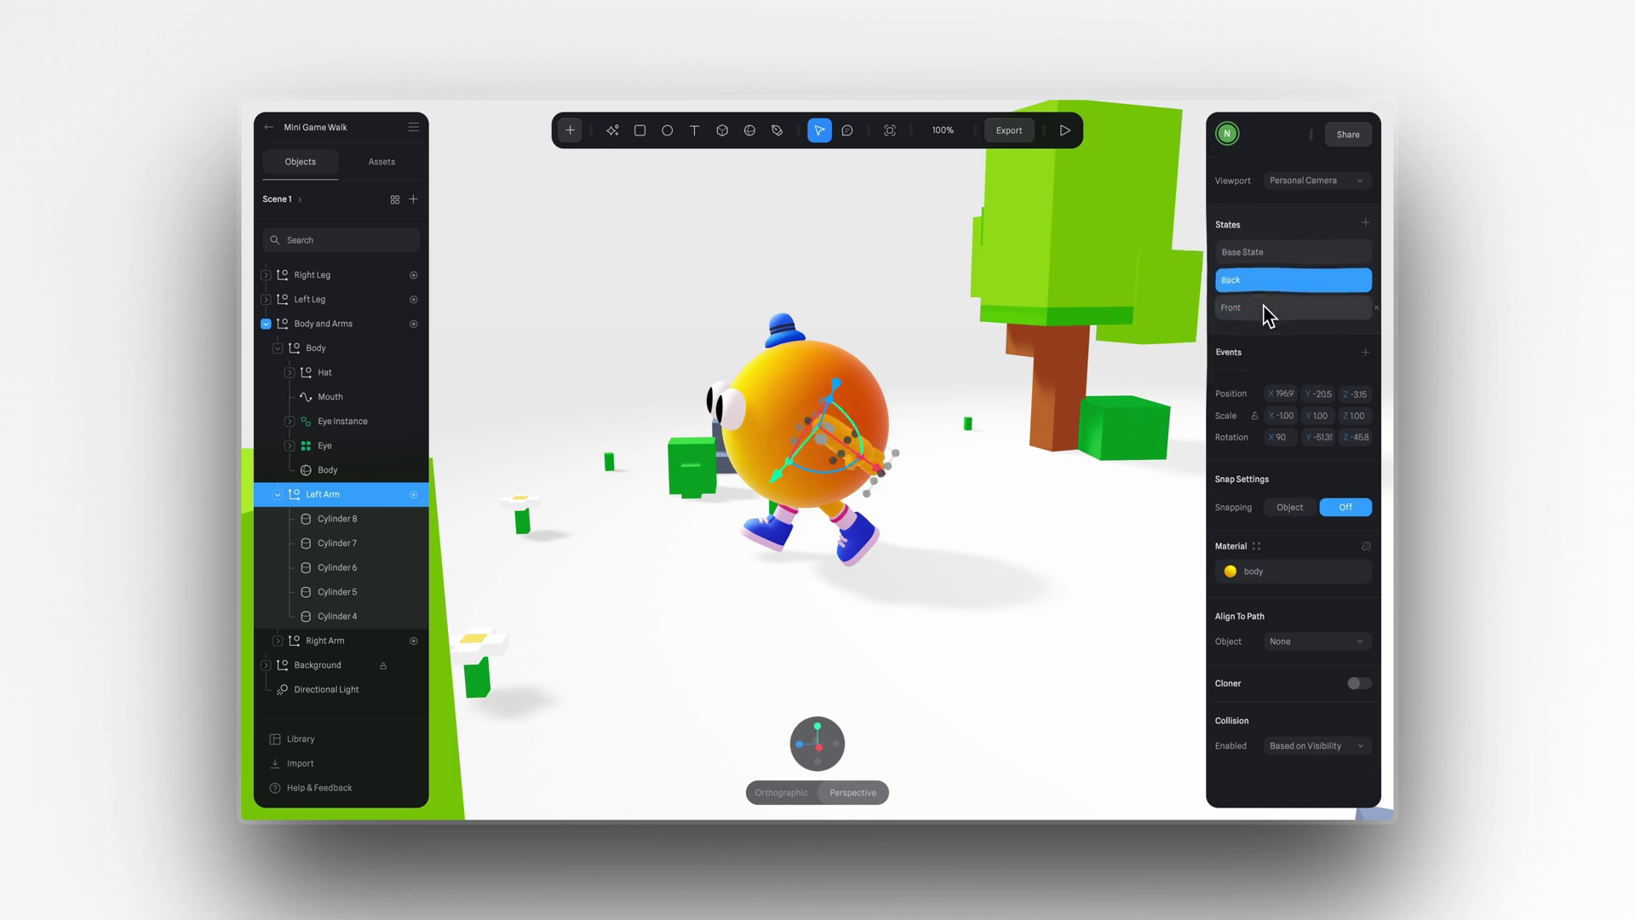
drag(1009, 506, 1079, 515)
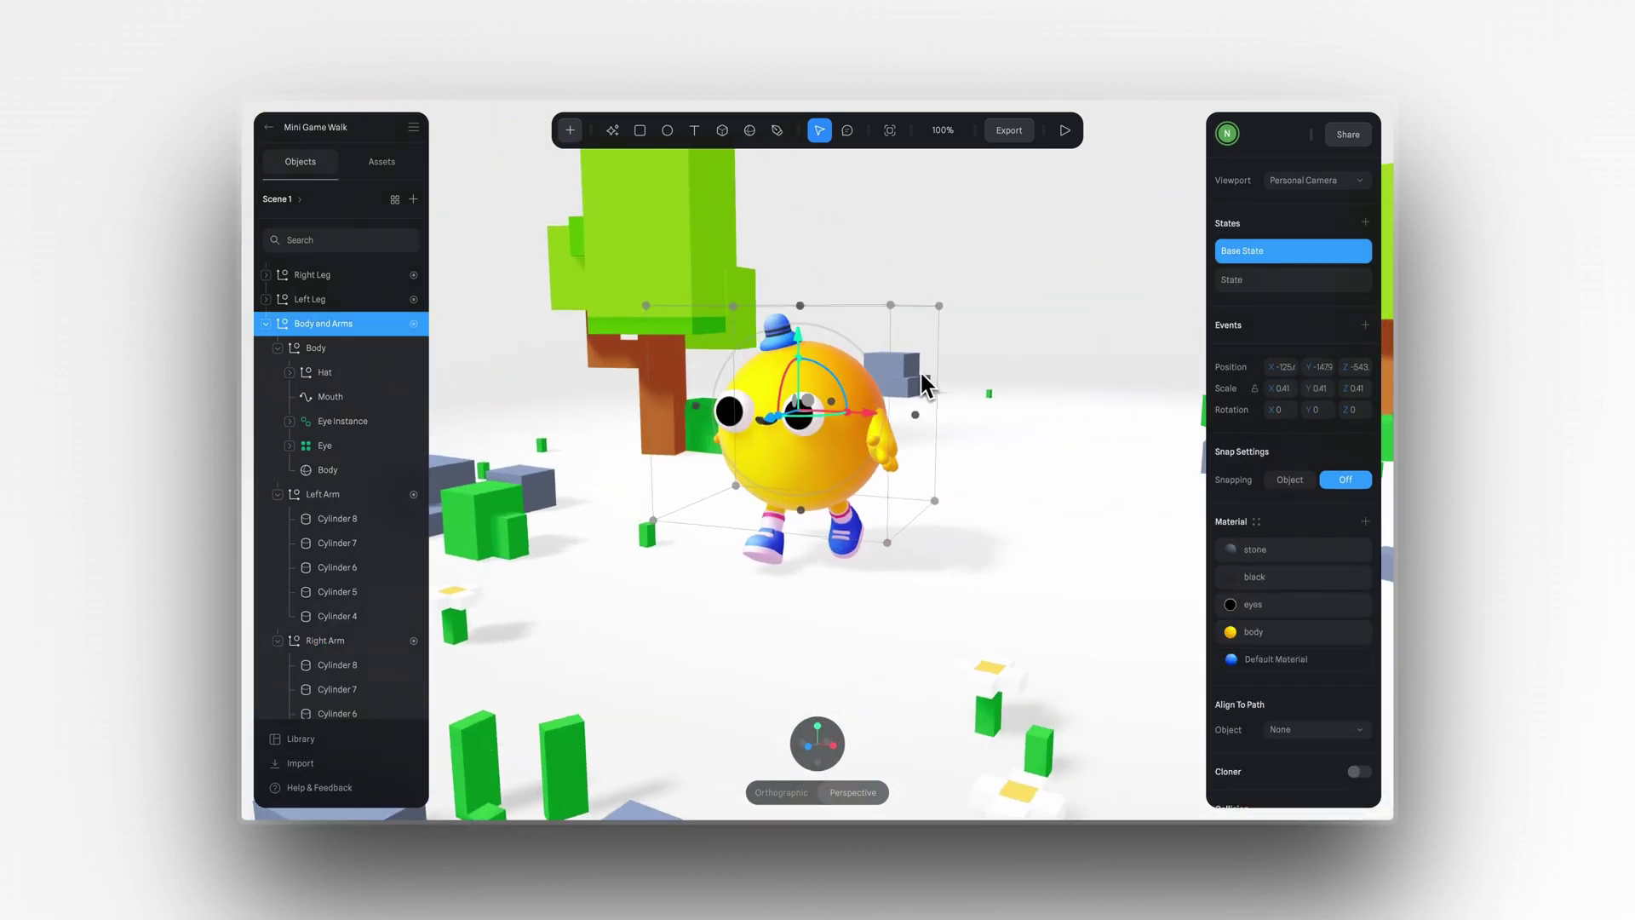
click(1046, 408)
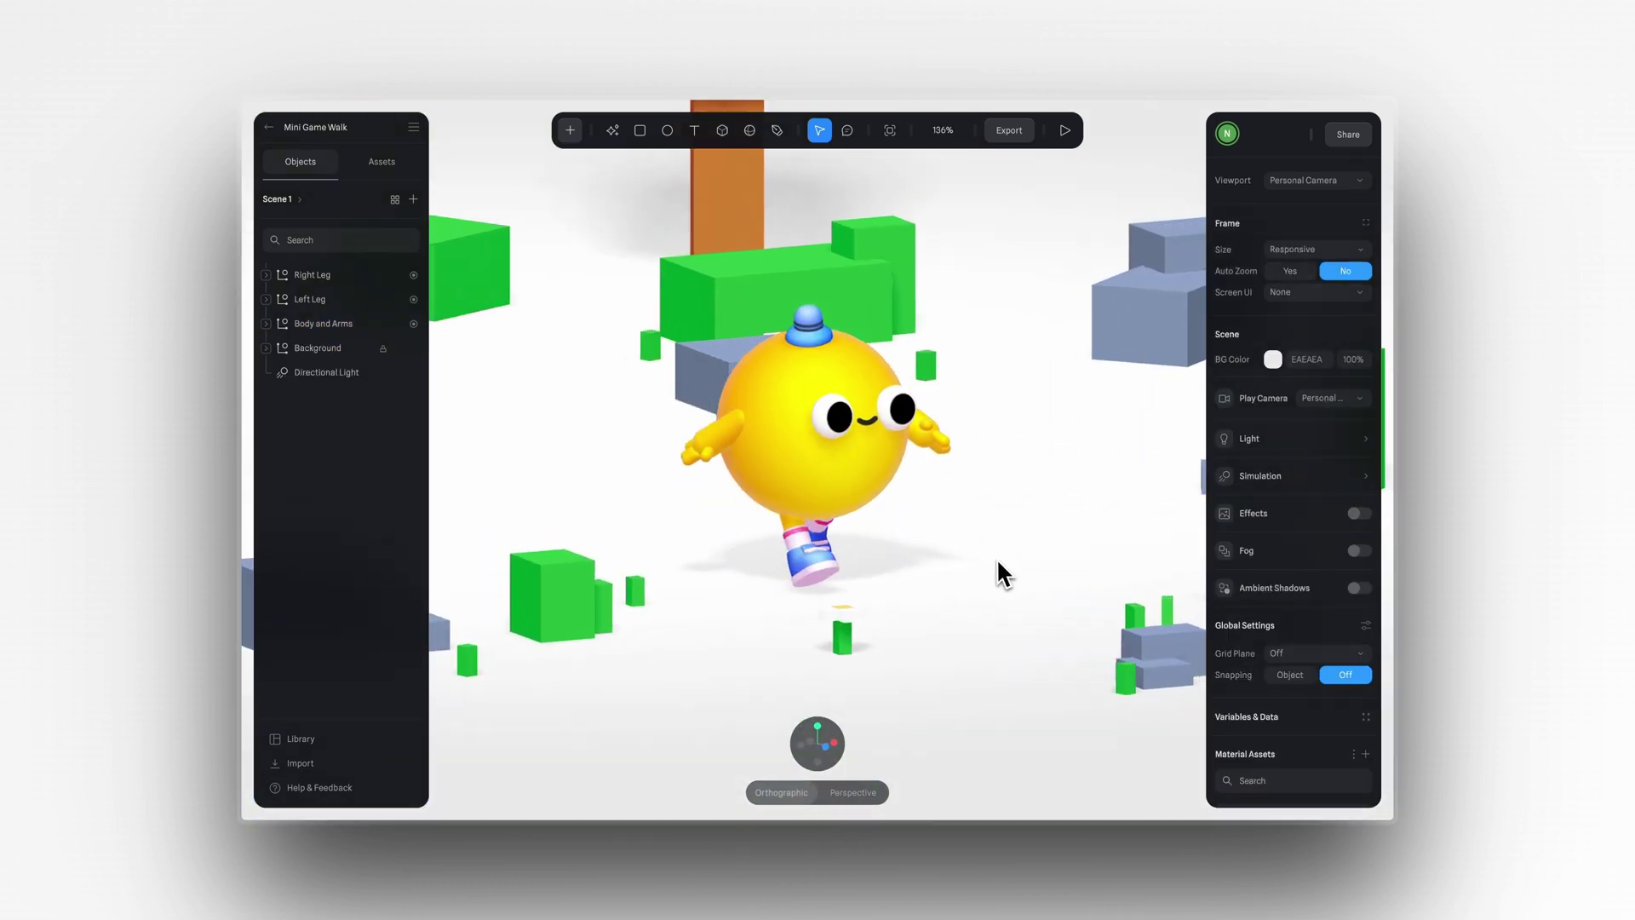
alt+drag(997, 559, 983, 557)
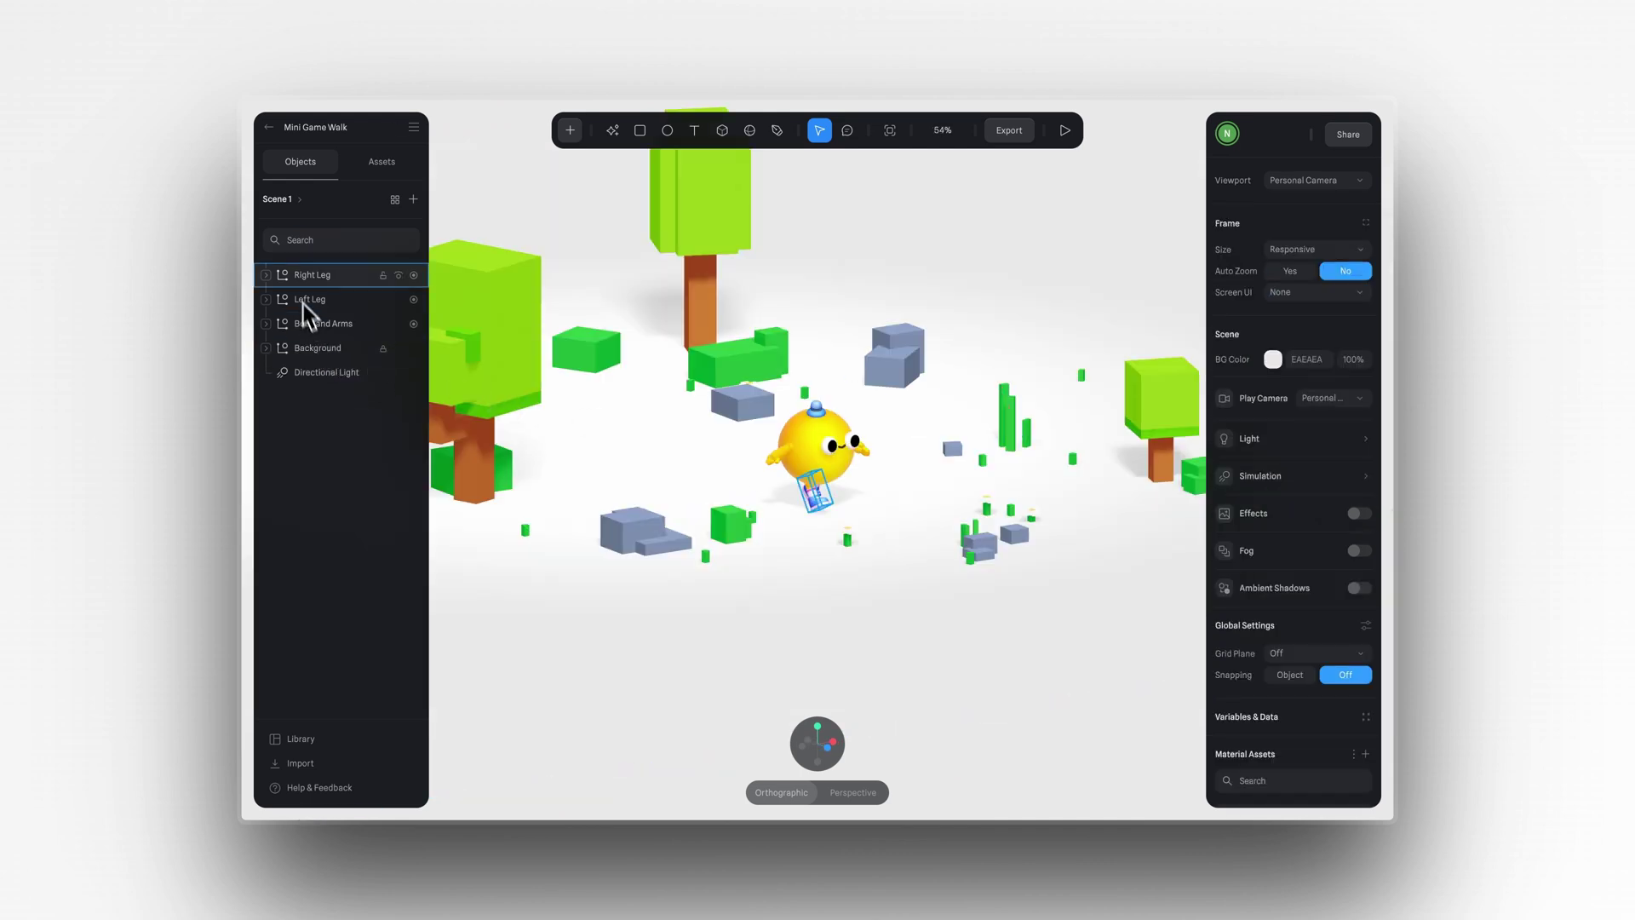
Step: Group Right Leg, Left Leg and Body and Arms as Character, and add a Game Controls event to the group
shift+click(307, 323)
key(ctrl+g)
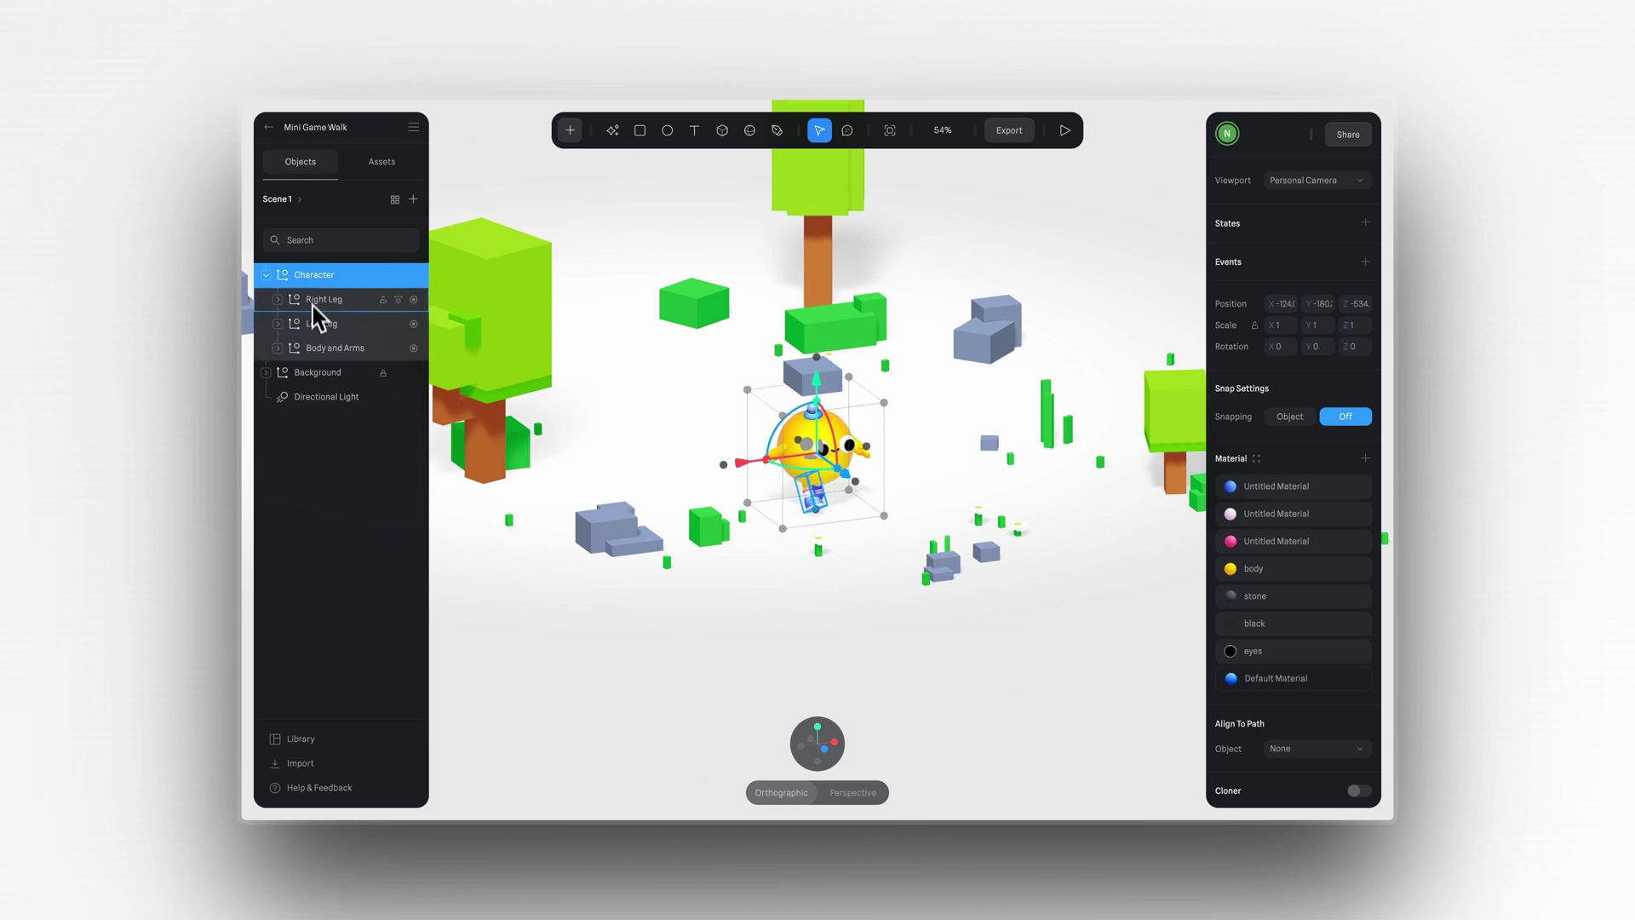
click(401, 279)
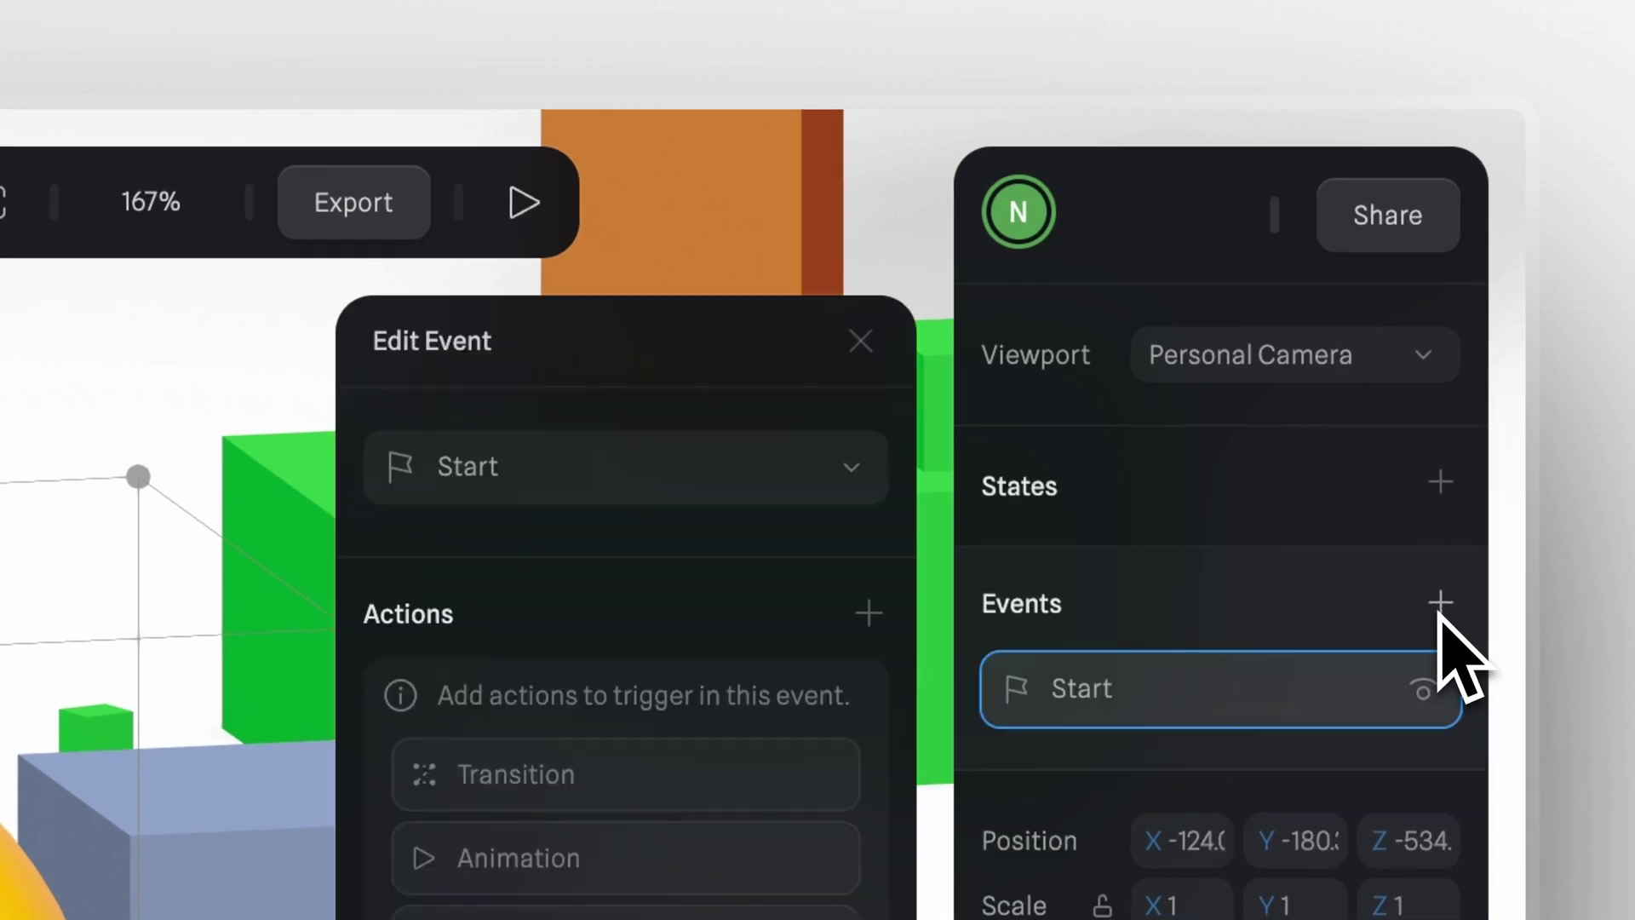
click(662, 471)
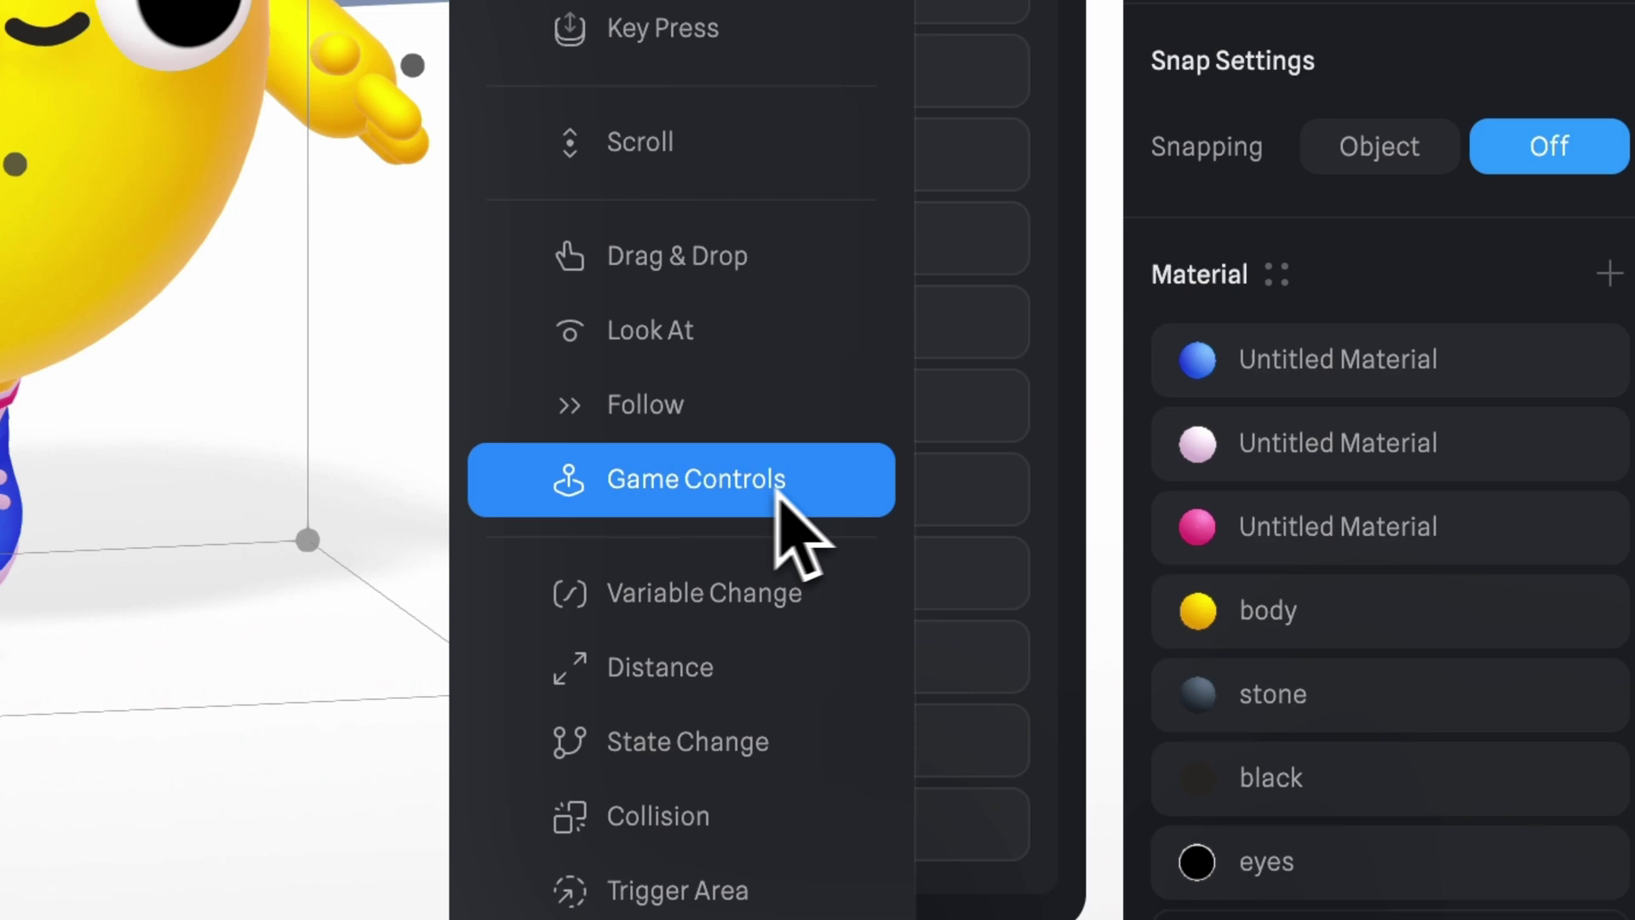
click(777, 498)
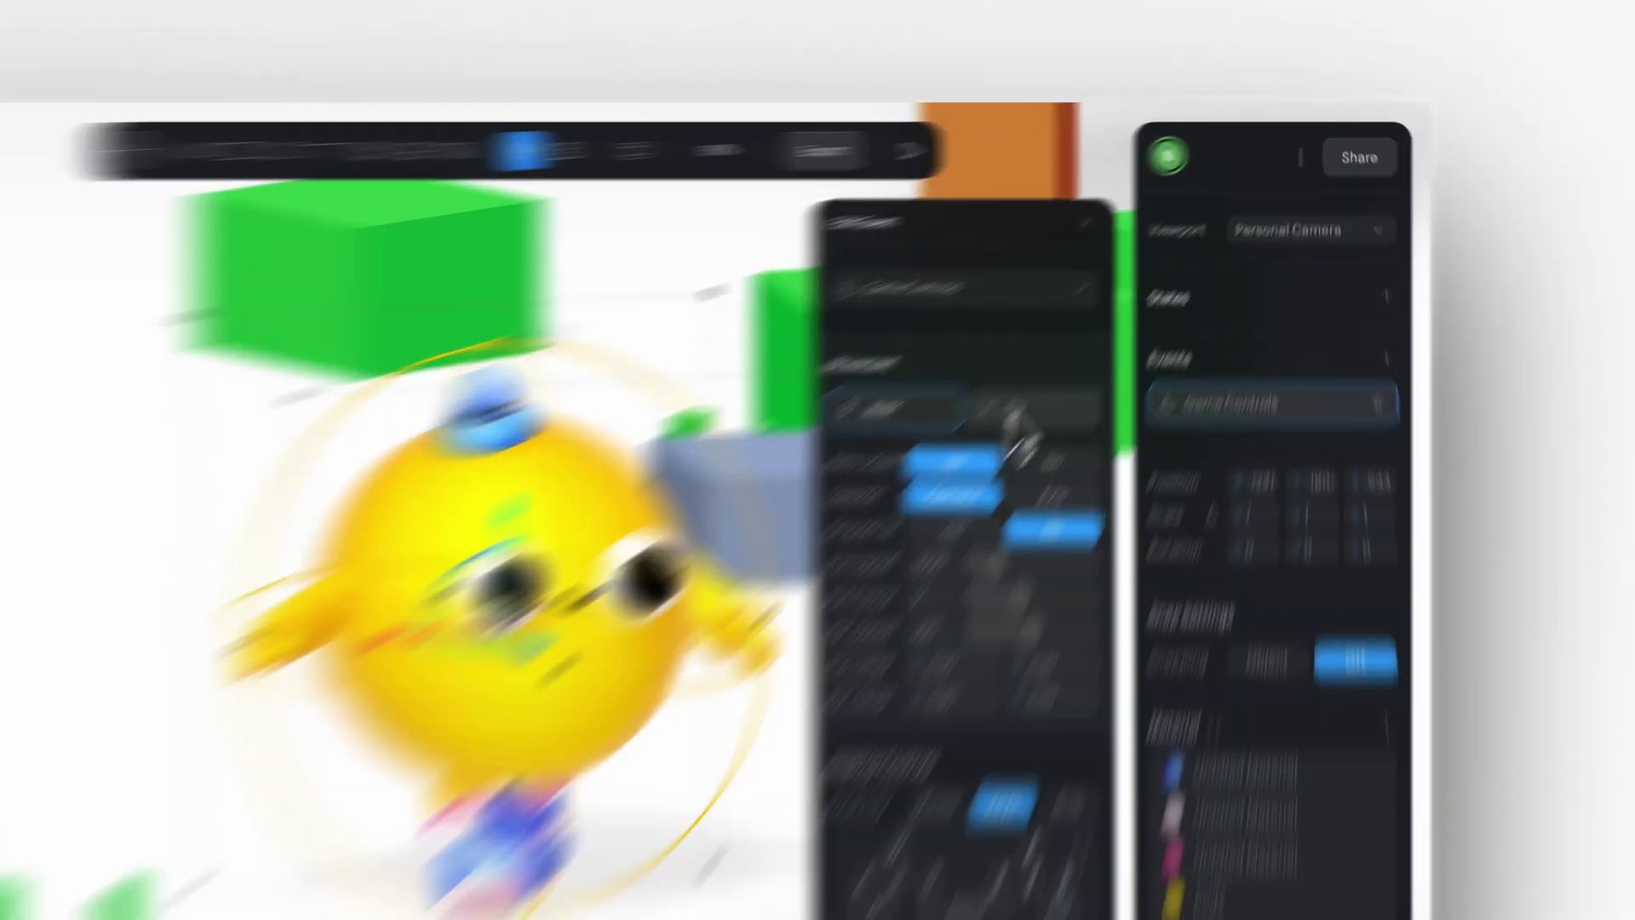
Step: Test the Game Controls event in the preview by turning the character both ways and moving it forward
click(1154, 295)
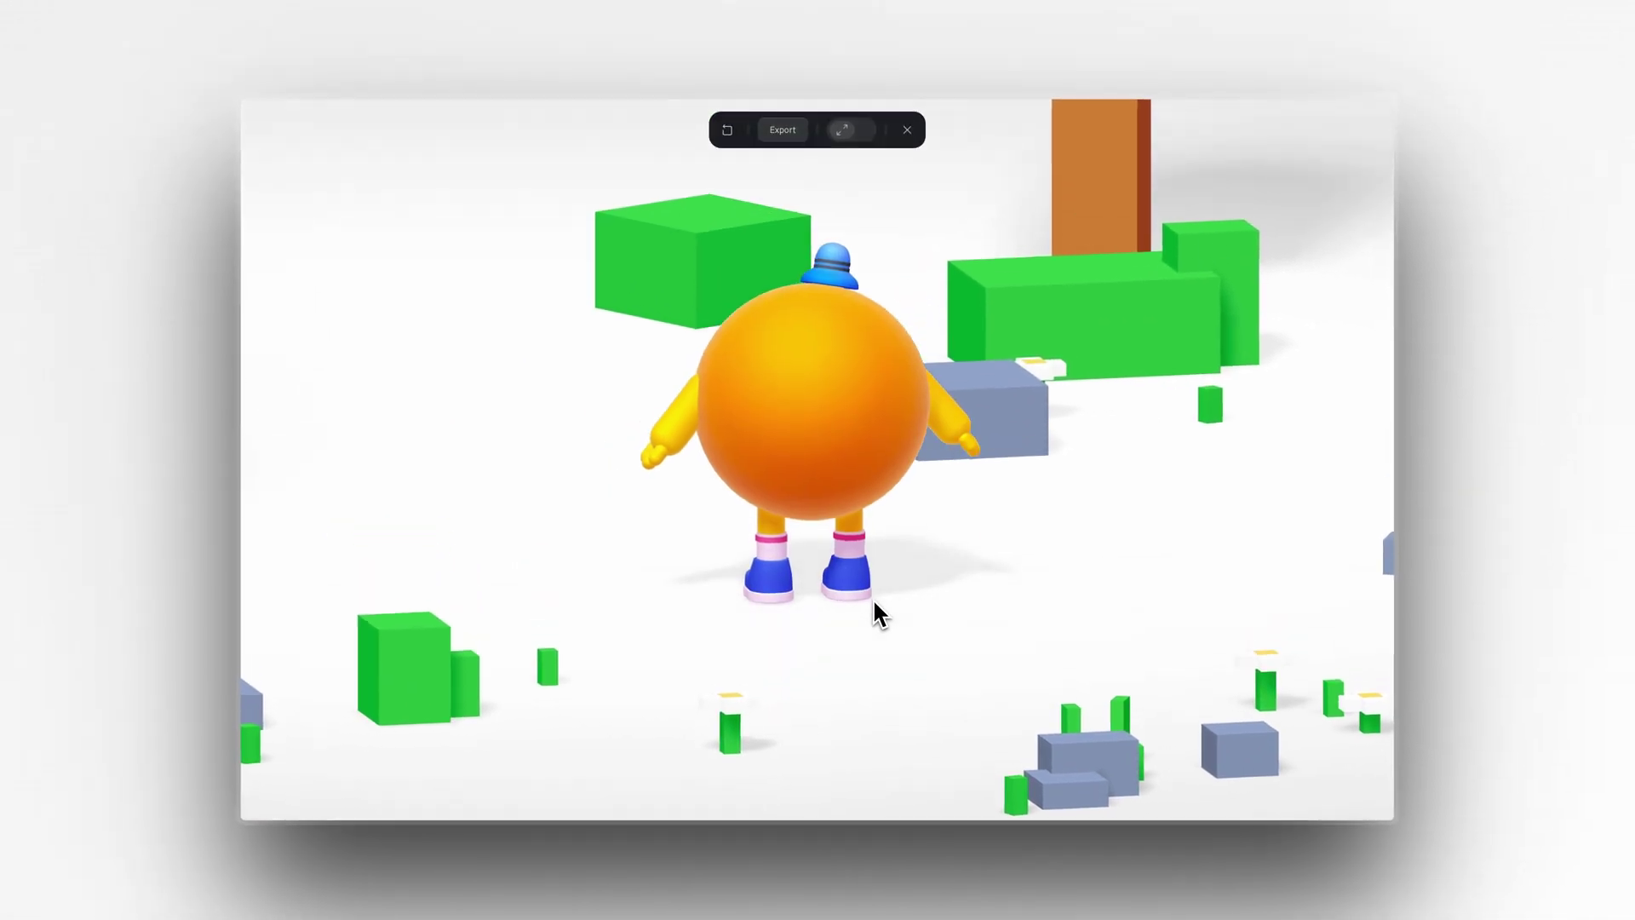
key(a)
key(d)
key(w)
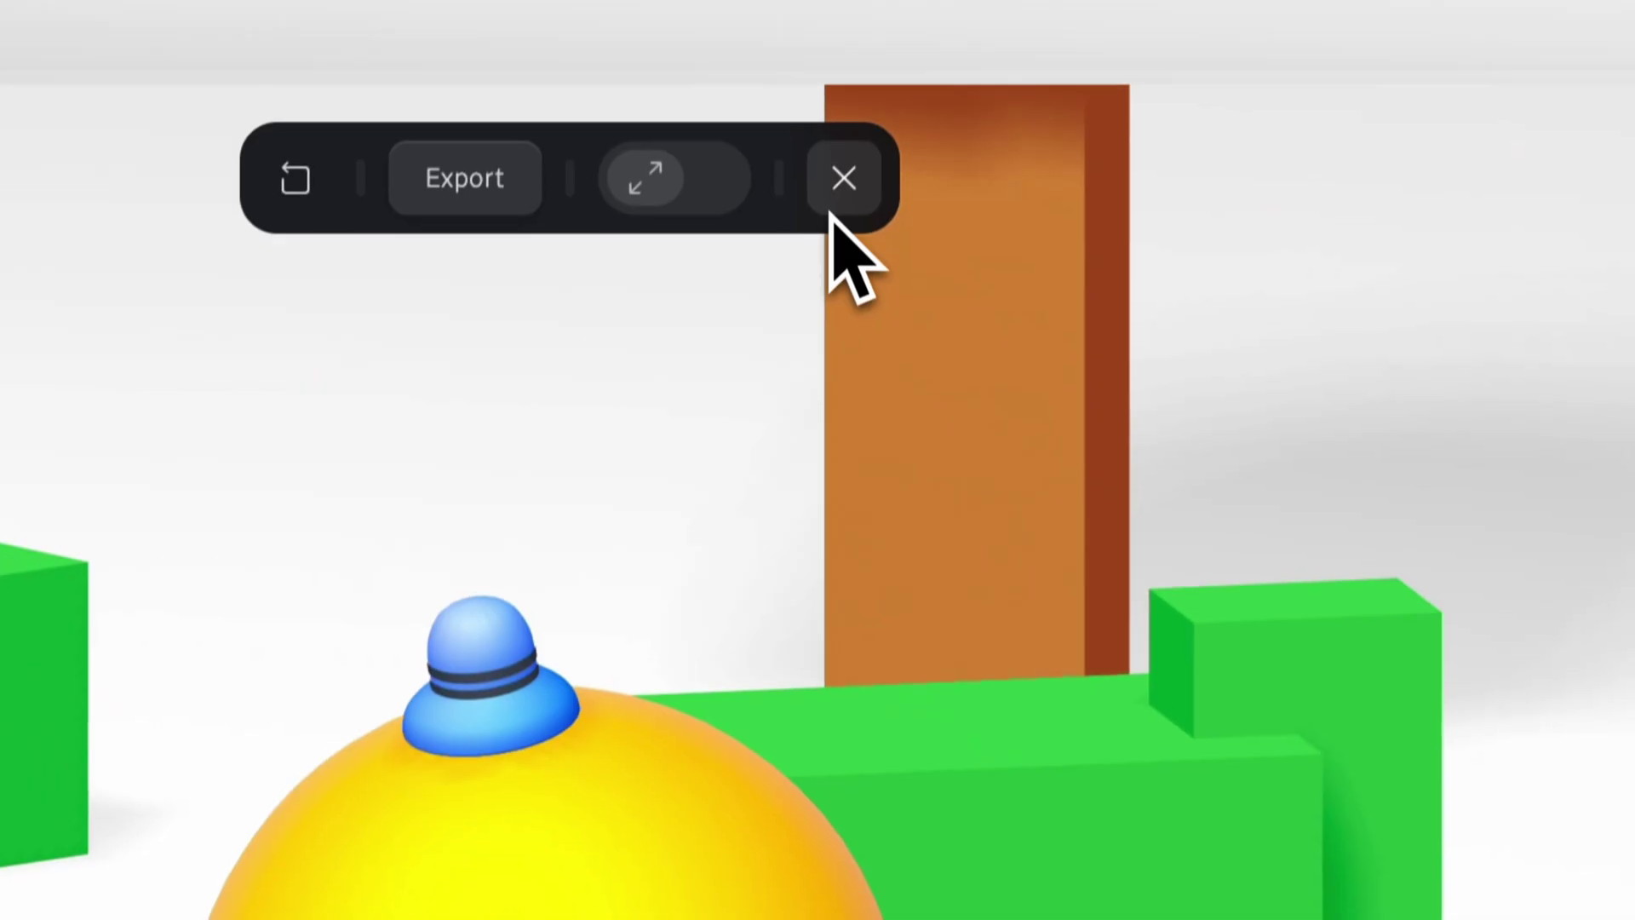
click(907, 129)
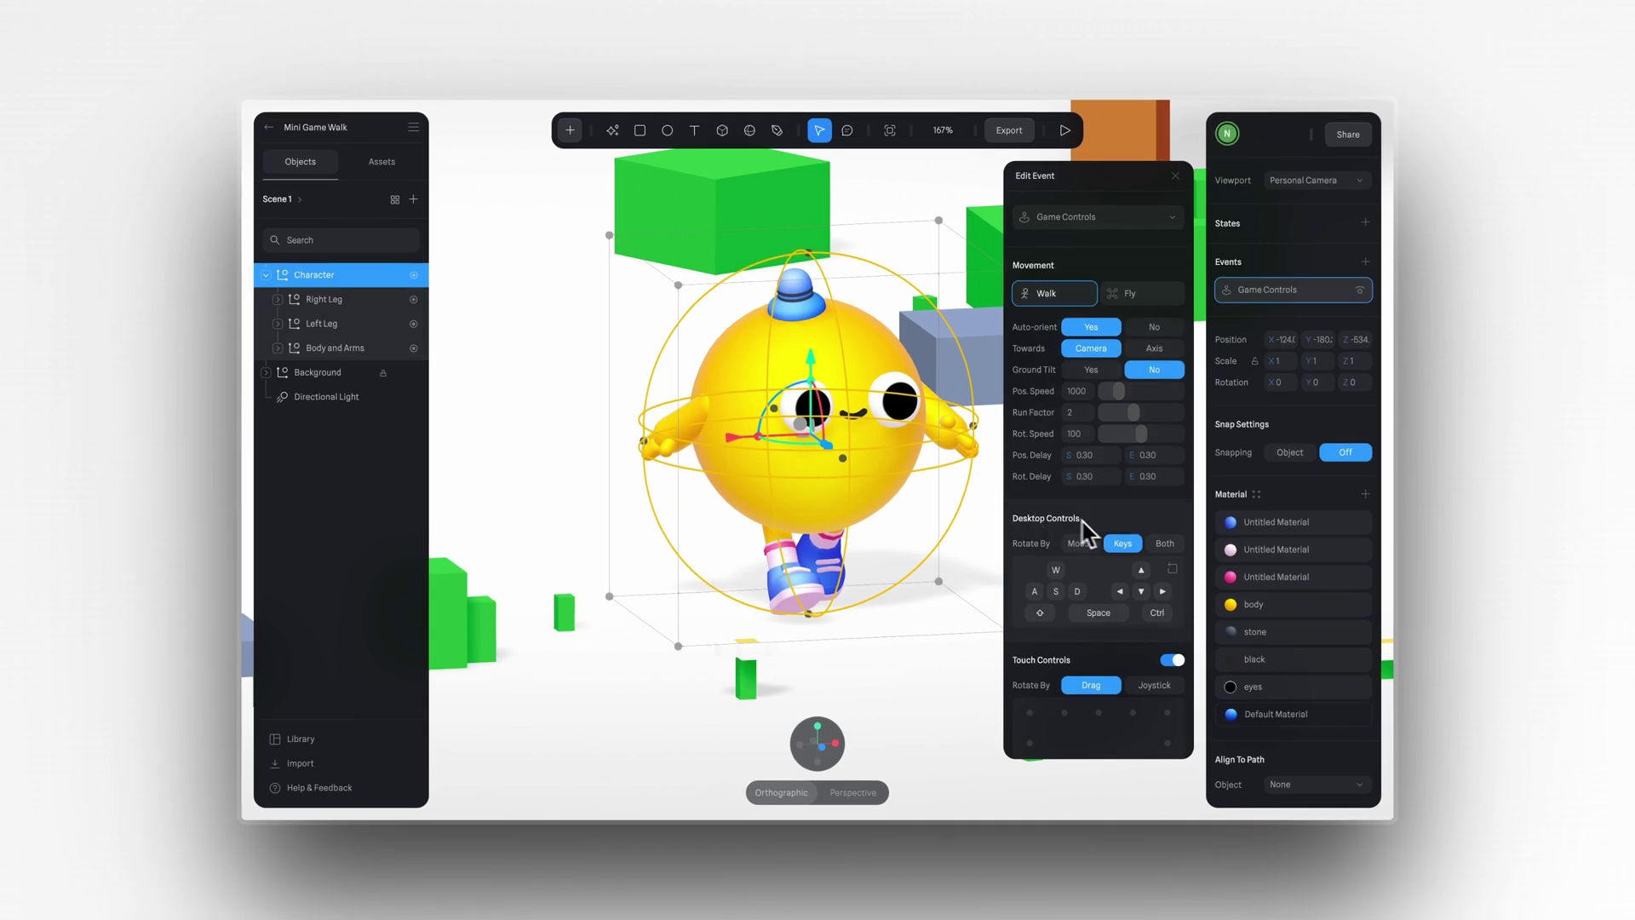
Step: Add a Transition action to the Game Controls event's On Move behavior with Right Leg as its target
scroll(1089, 534, down, 10)
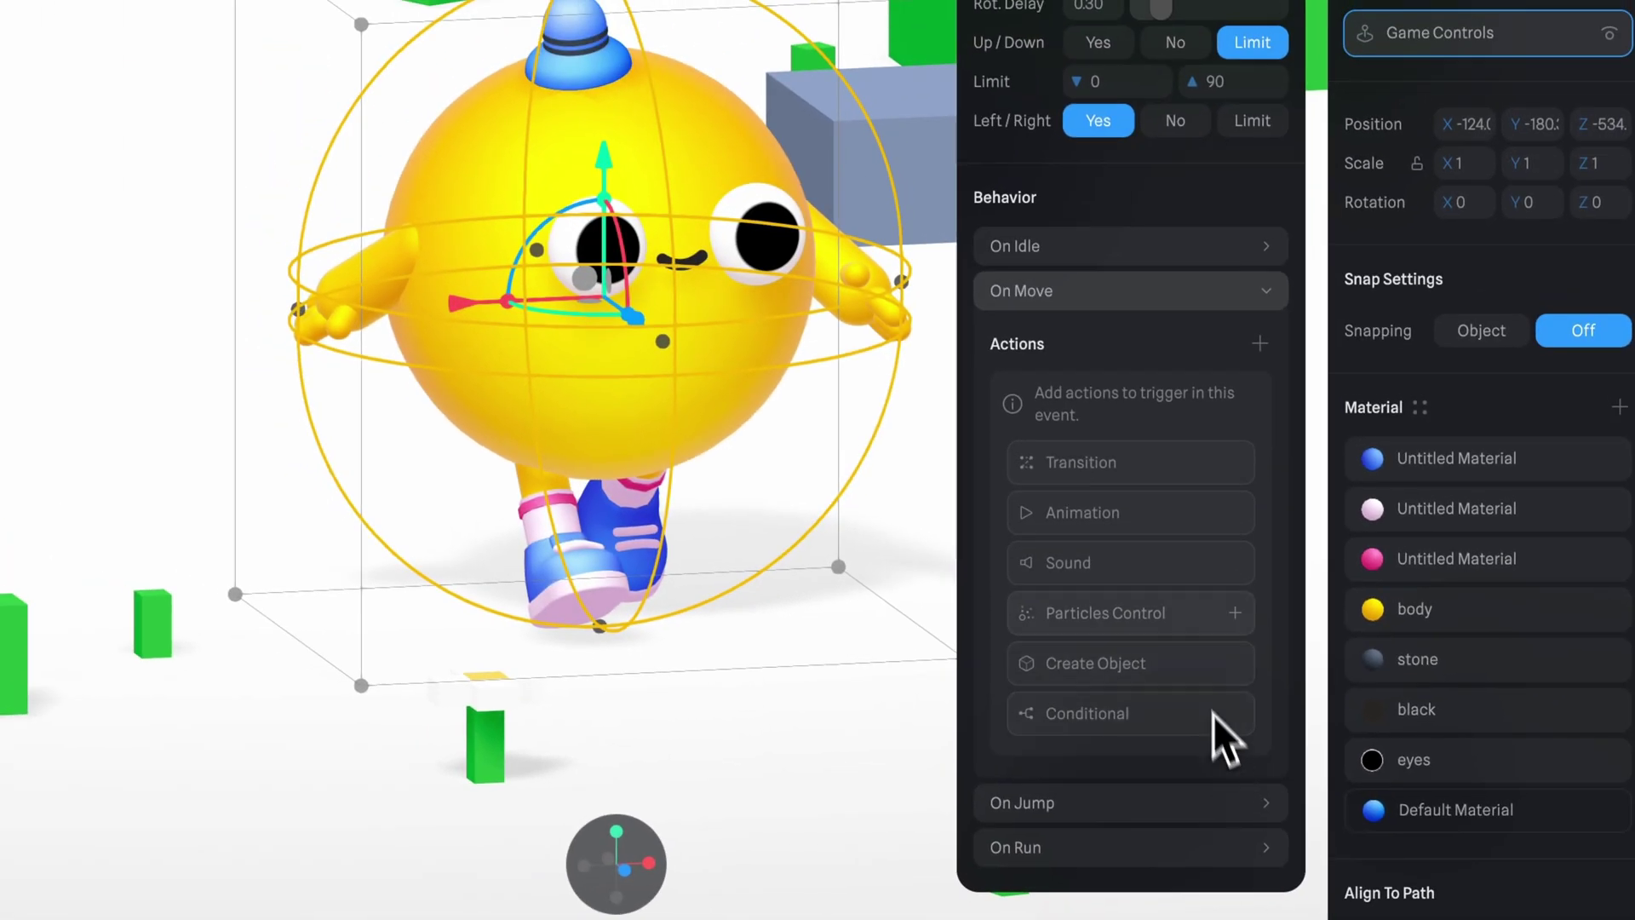
click(1142, 475)
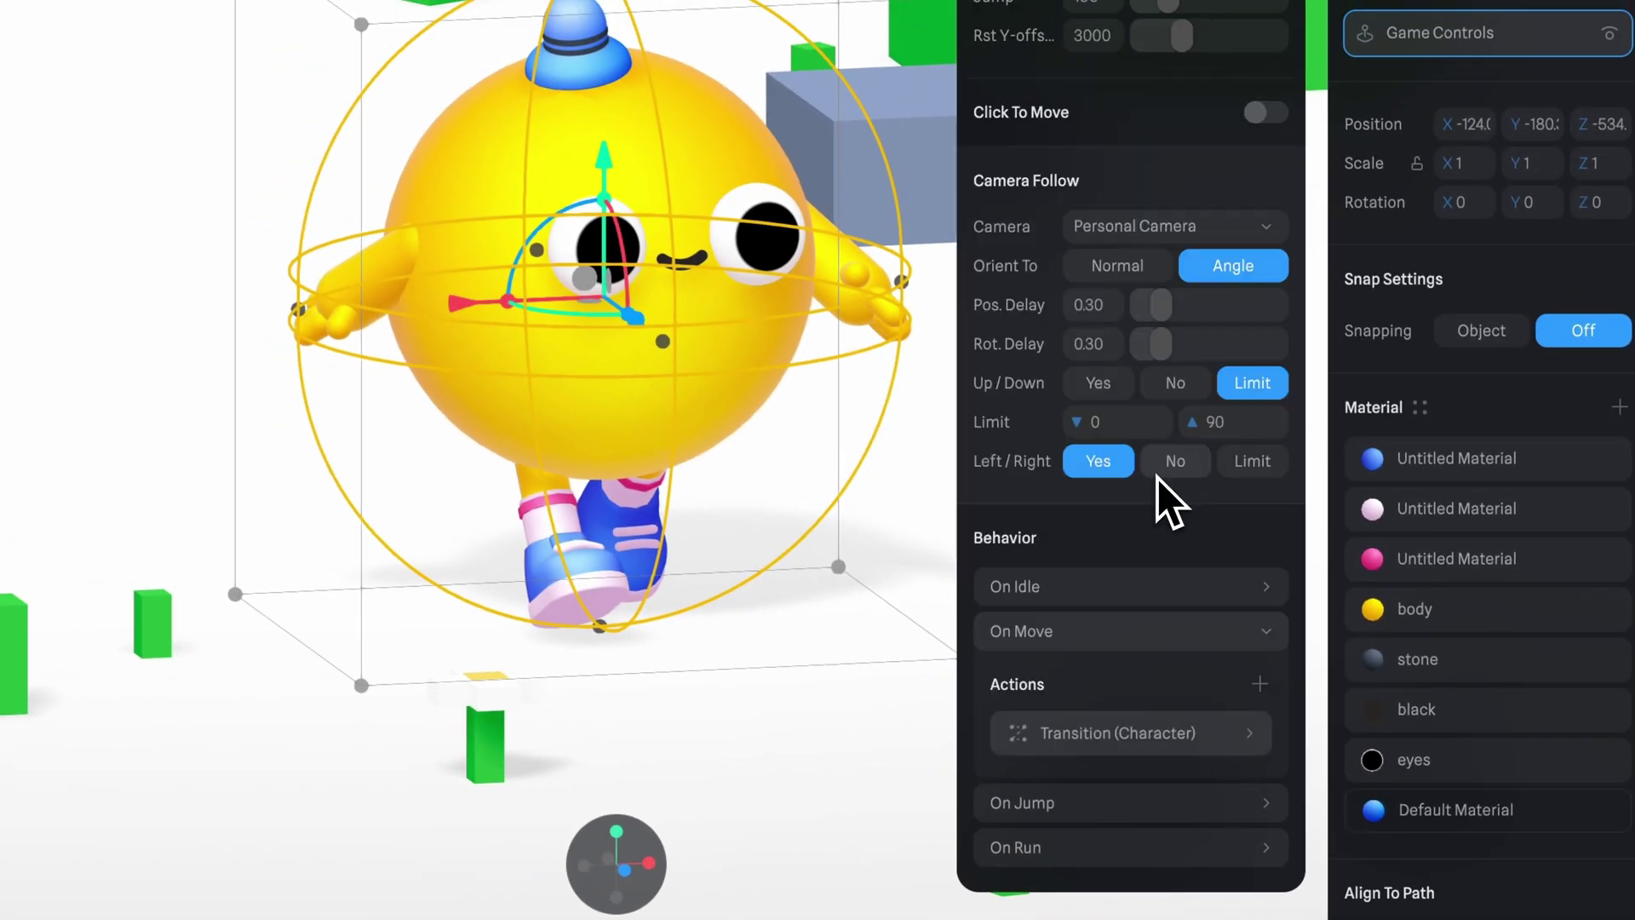
click(1069, 741)
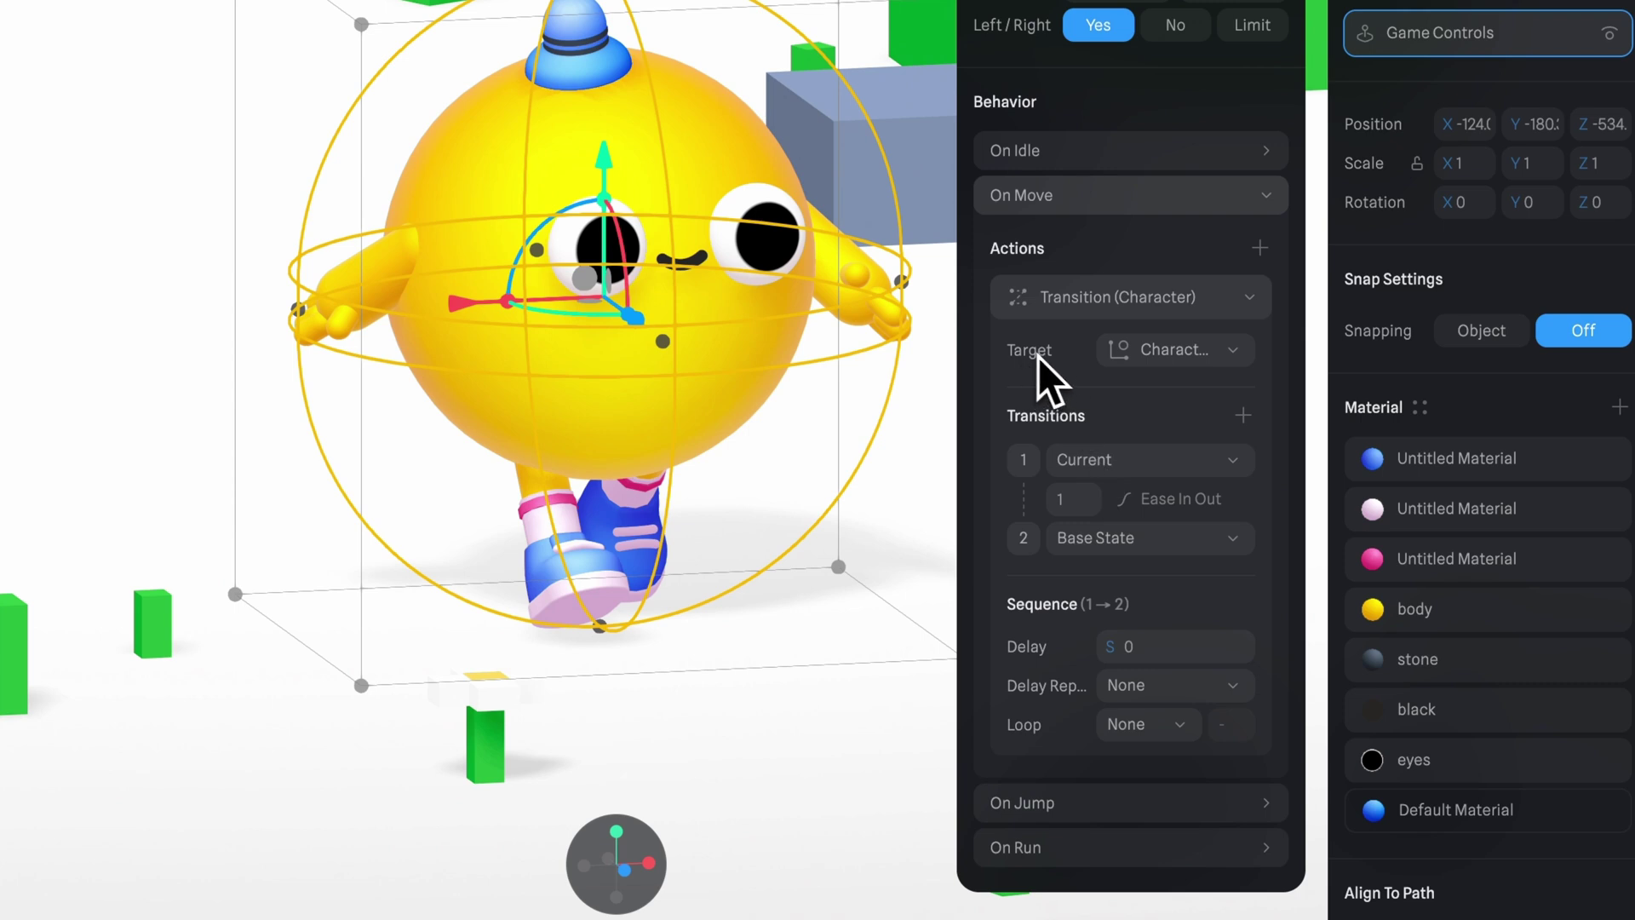
click(1116, 358)
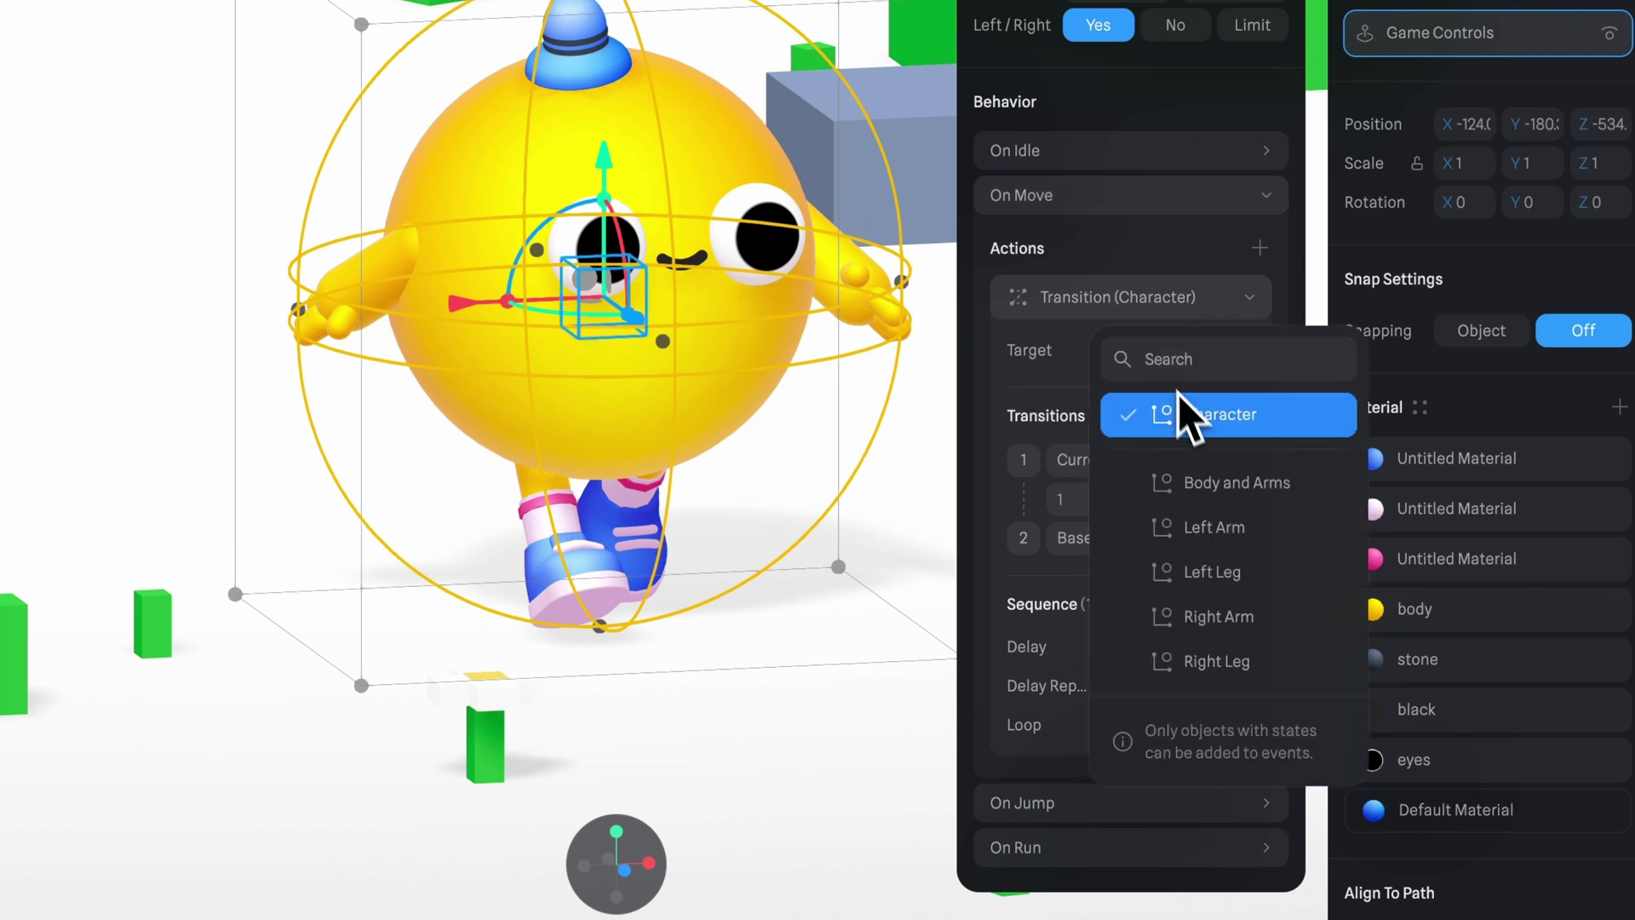
click(1216, 663)
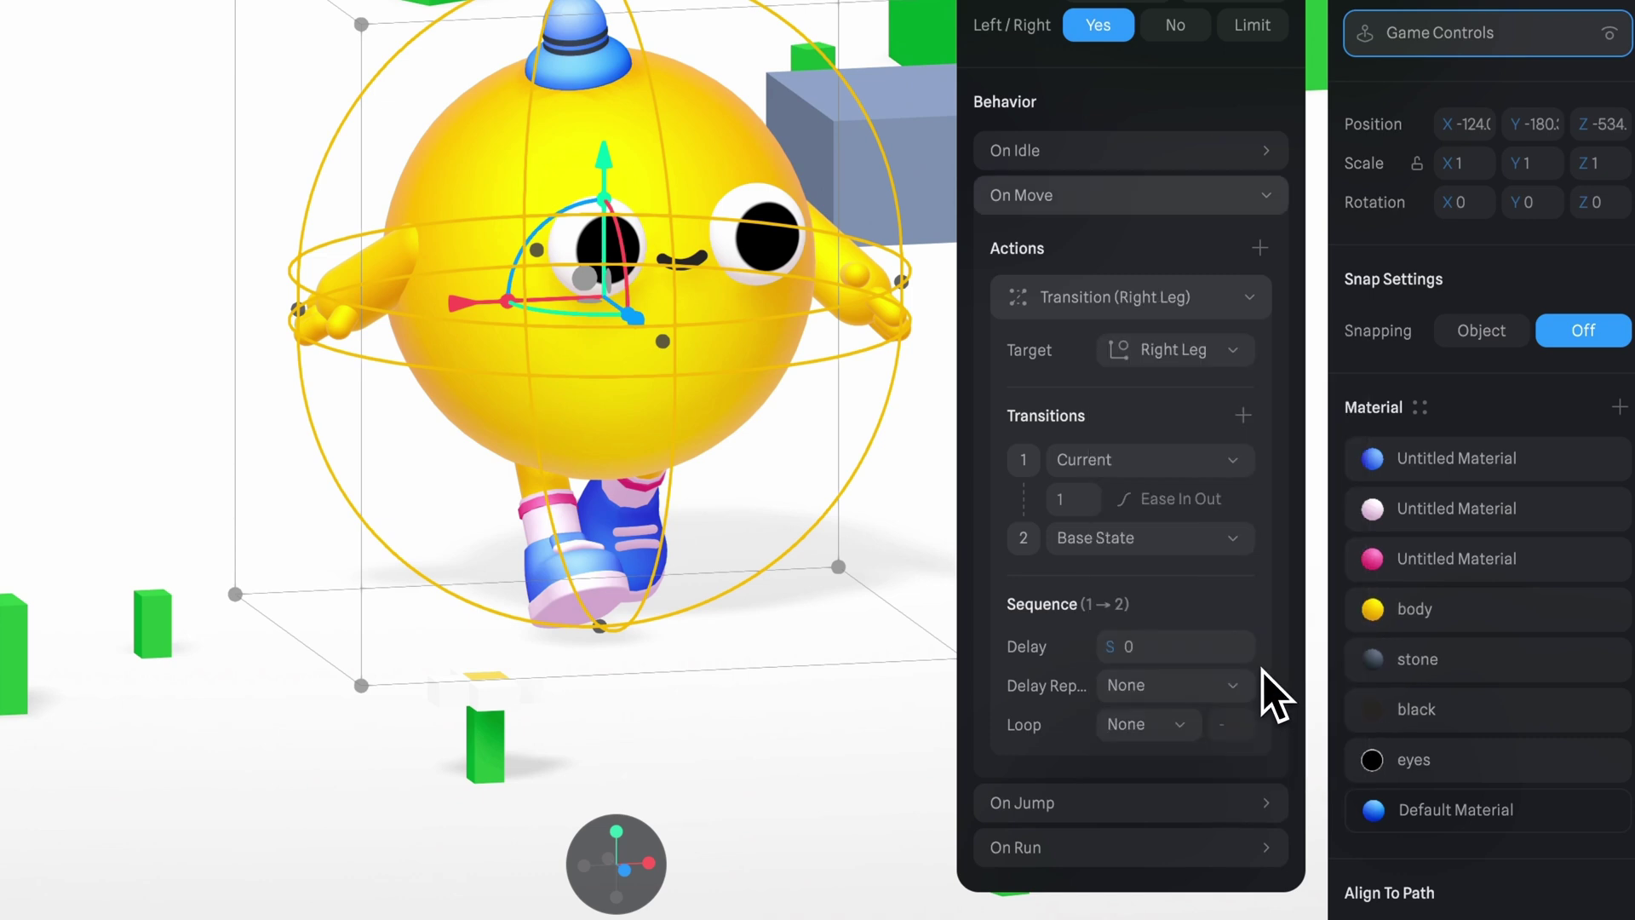
Step: Set the Right Leg transition to run from Front to Back with a duration of 0.25 and Ease In Out easing
click(1162, 467)
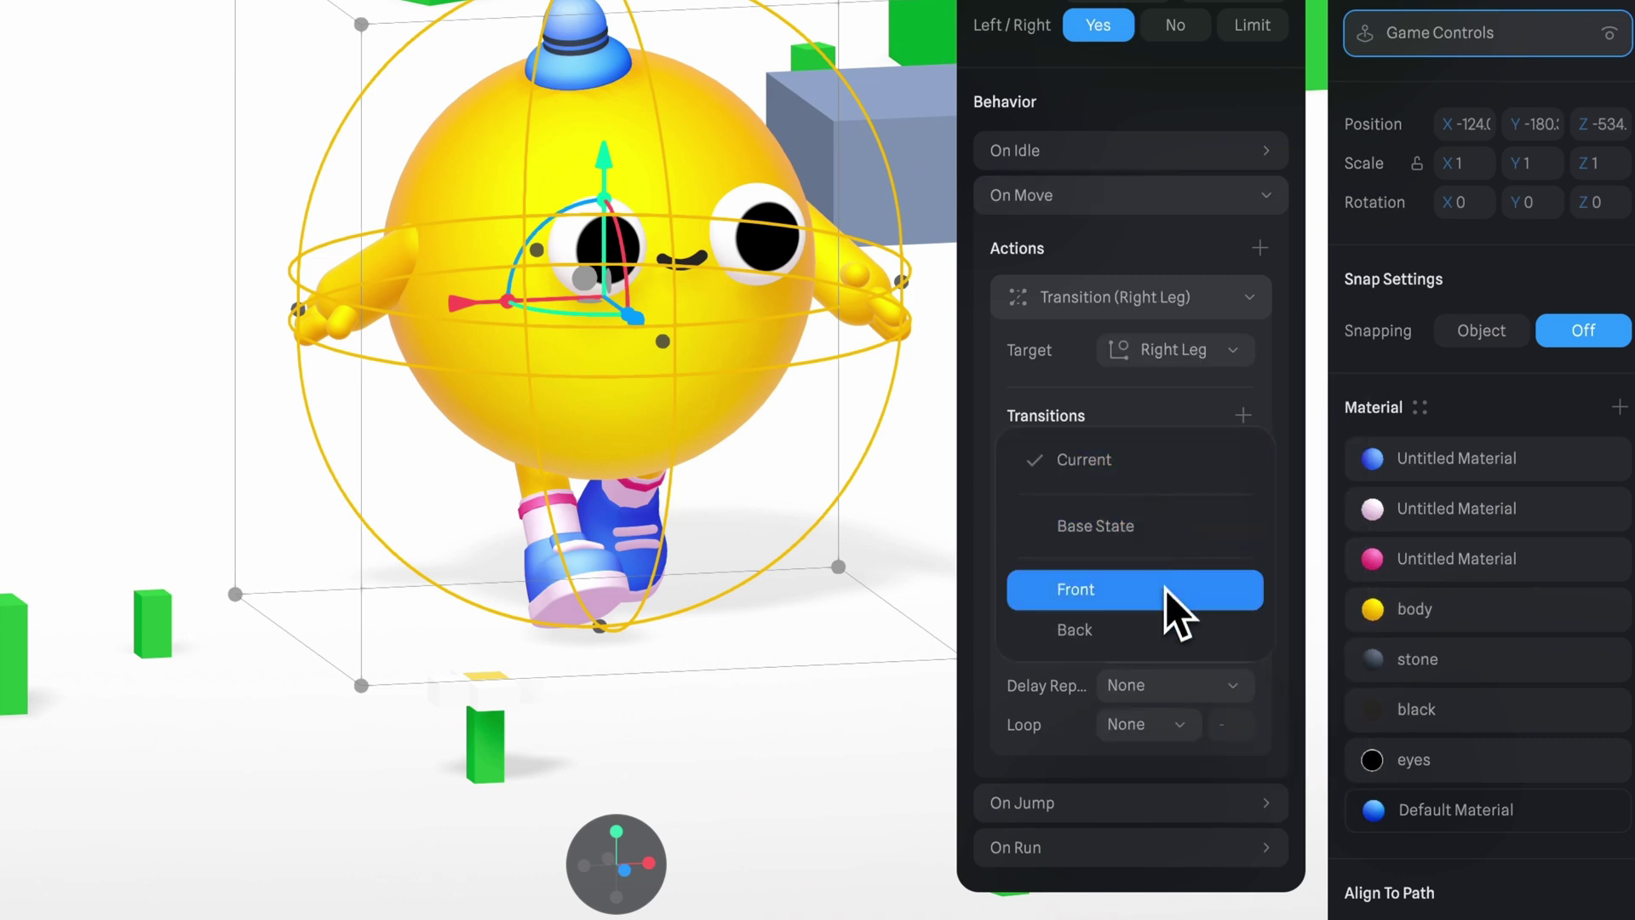
click(1132, 596)
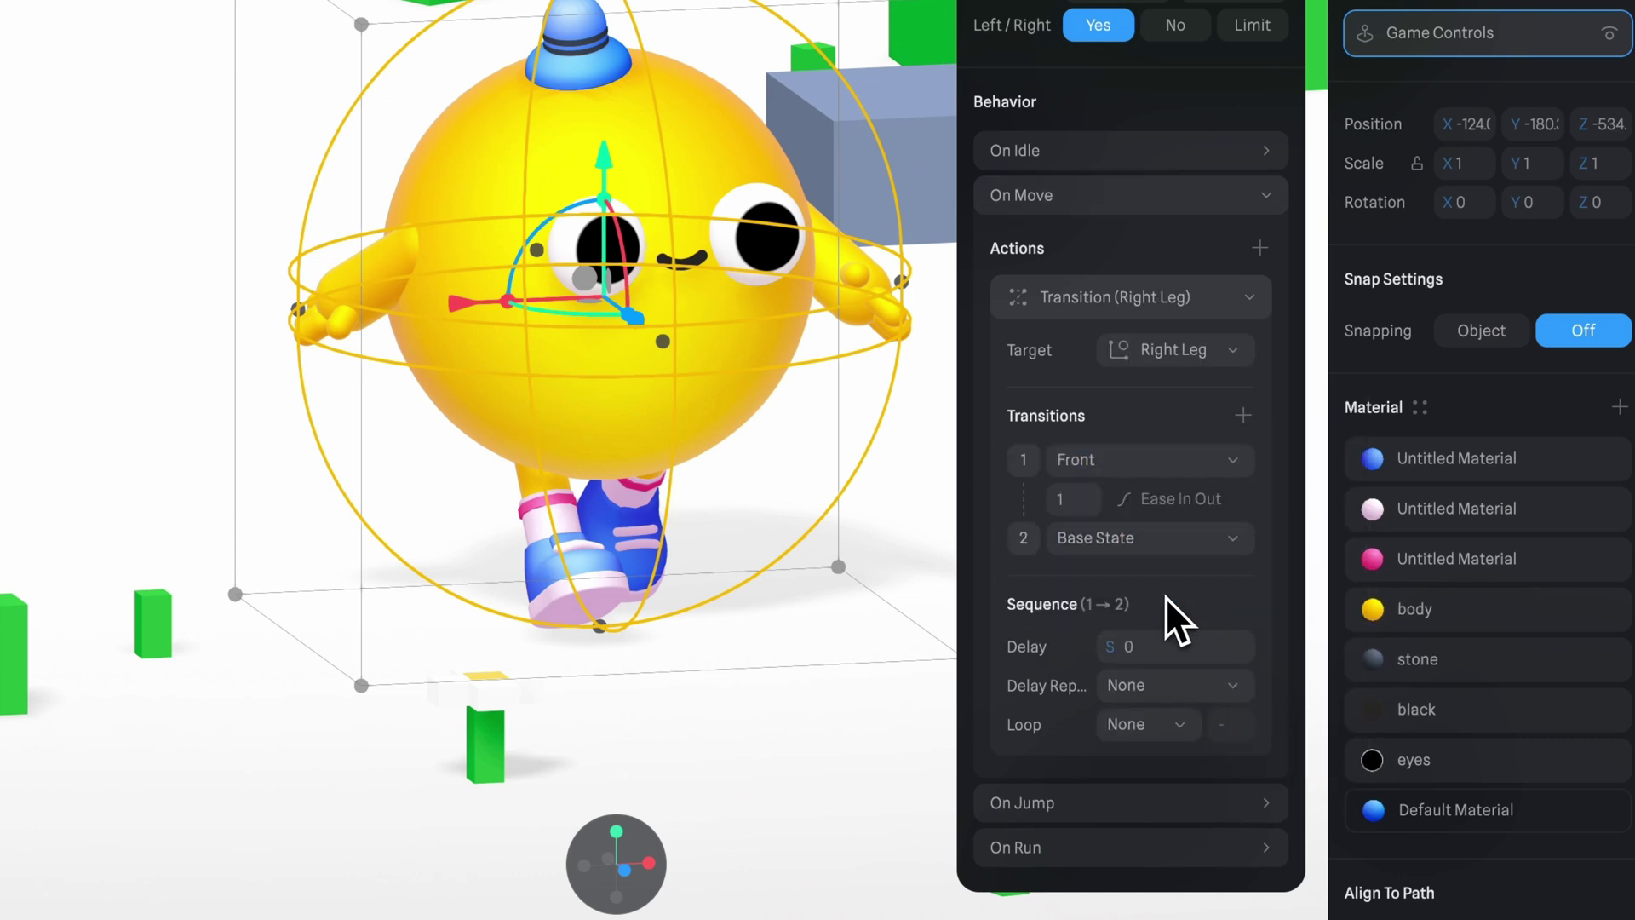
click(1144, 545)
click(1151, 634)
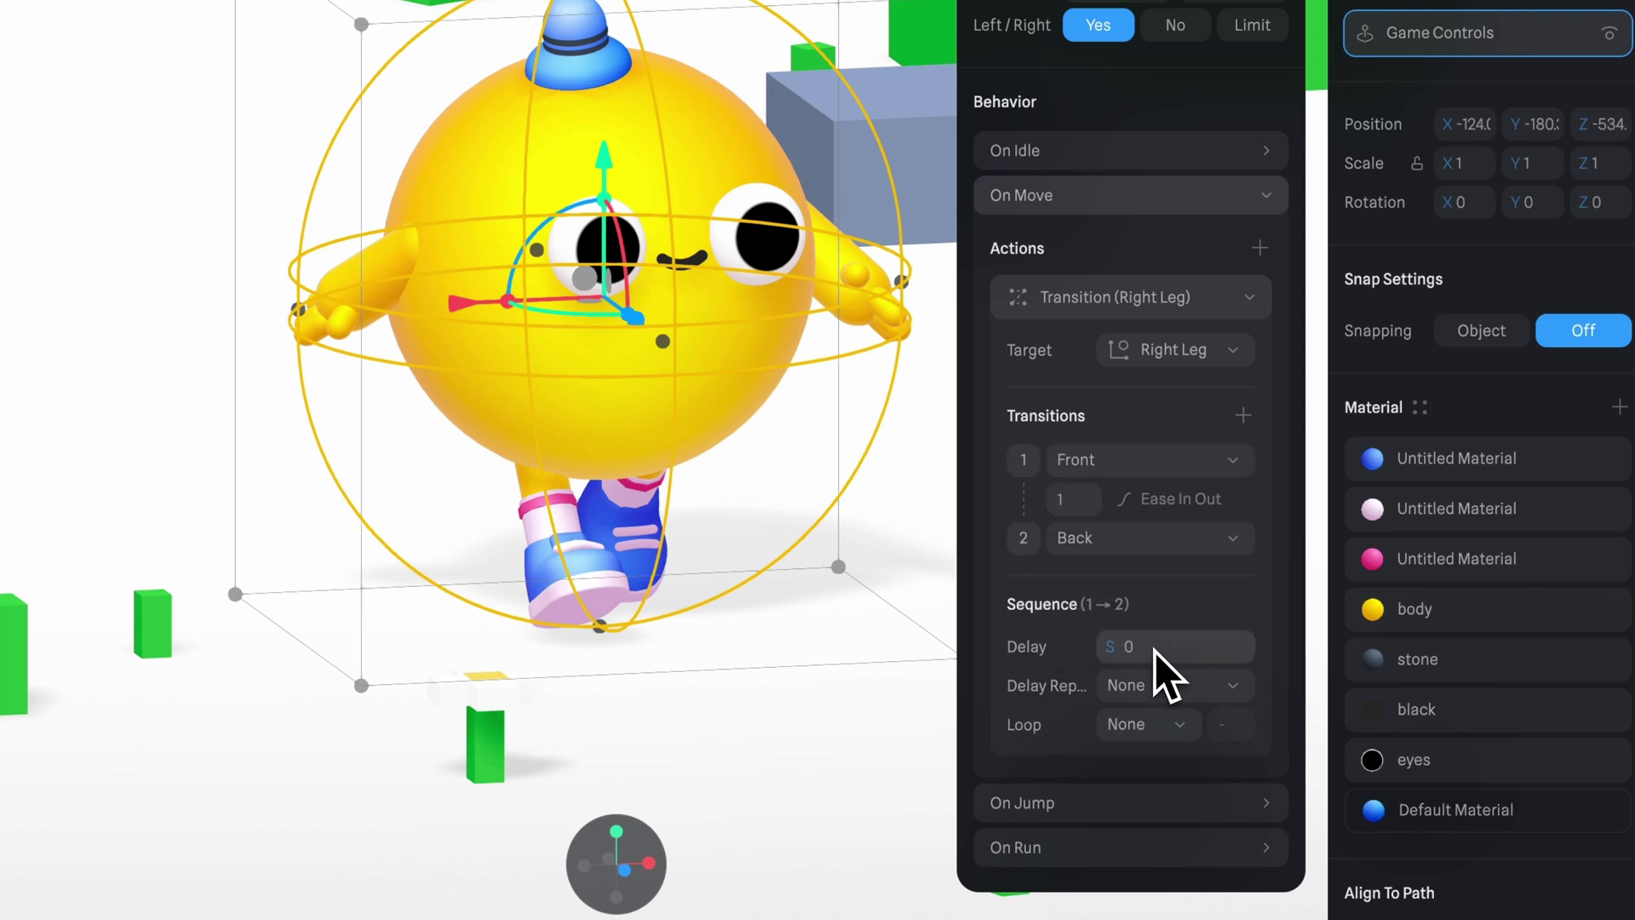
click(1071, 502)
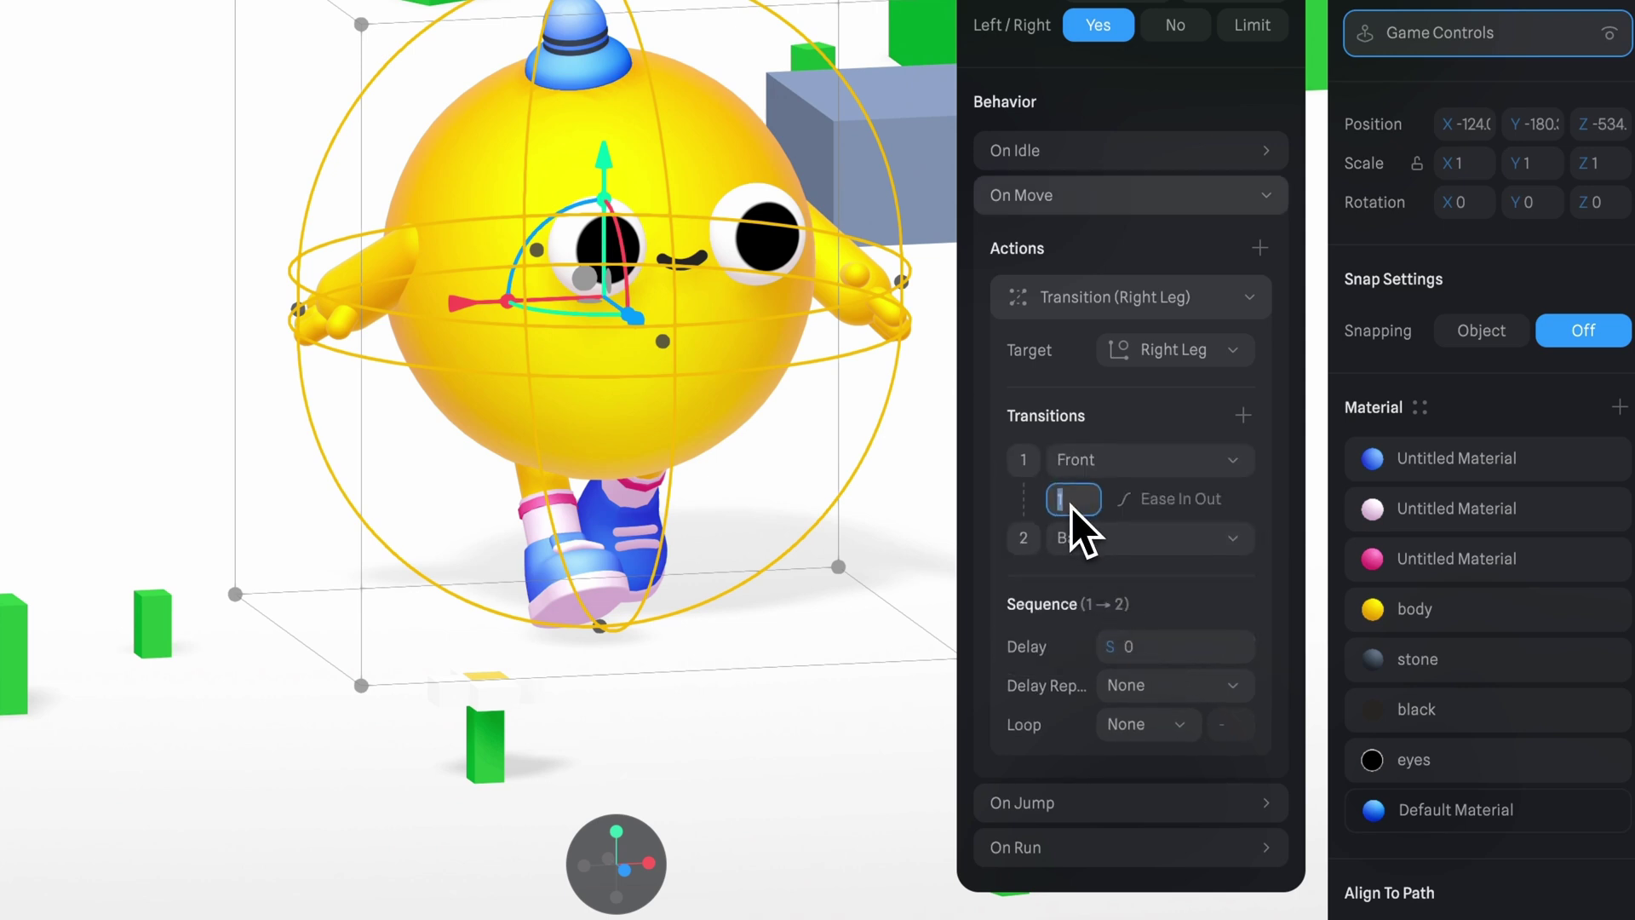
click(1157, 501)
click(1184, 511)
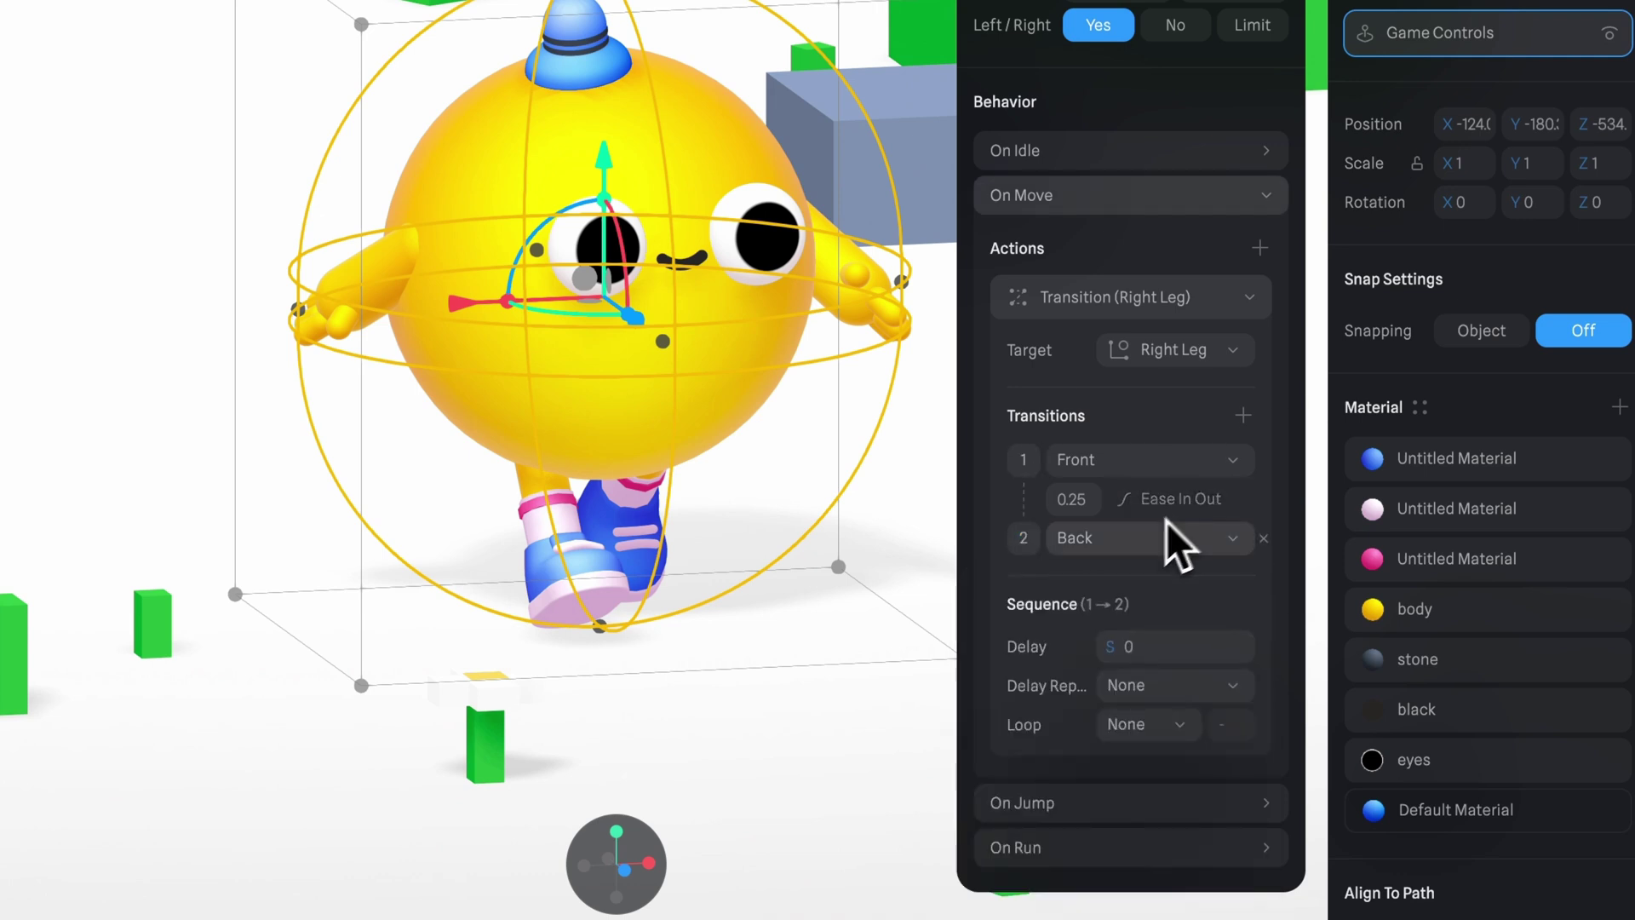
Step: Make the Right Leg transition sequence loop infinitely with a Ping Pong cycle, and collapse the action
click(1163, 749)
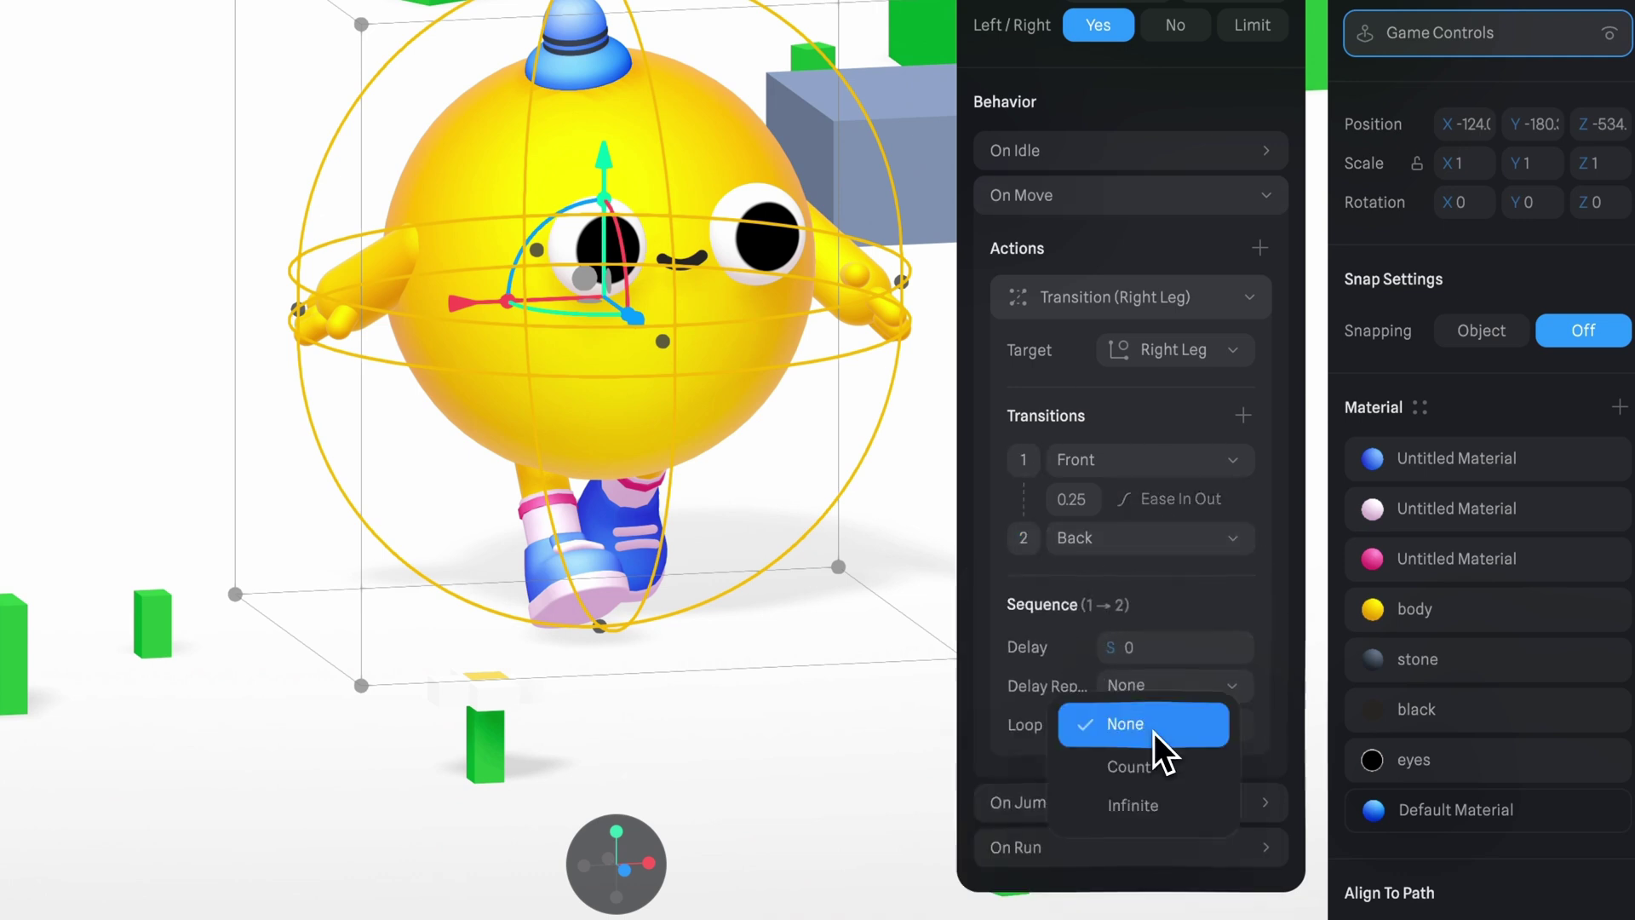
click(1124, 807)
click(1154, 763)
click(1137, 801)
click(1248, 297)
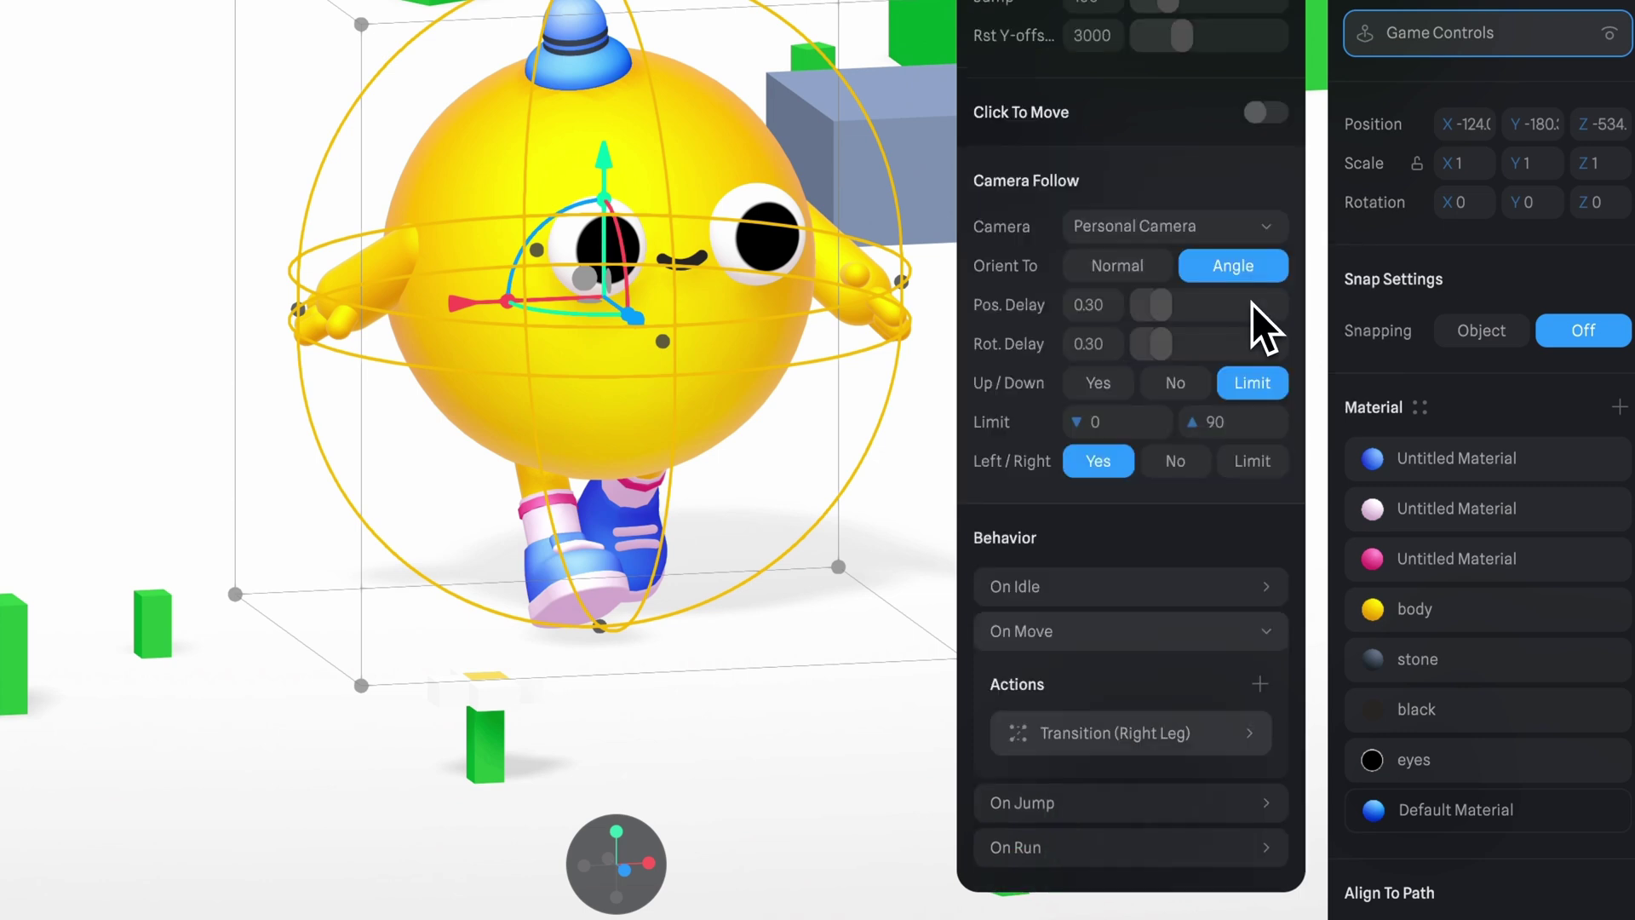
Step: Duplicate the Right Leg transition as a second On Move action and open the copy's settings
right_click(1116, 739)
click(1137, 752)
right_click(1130, 743)
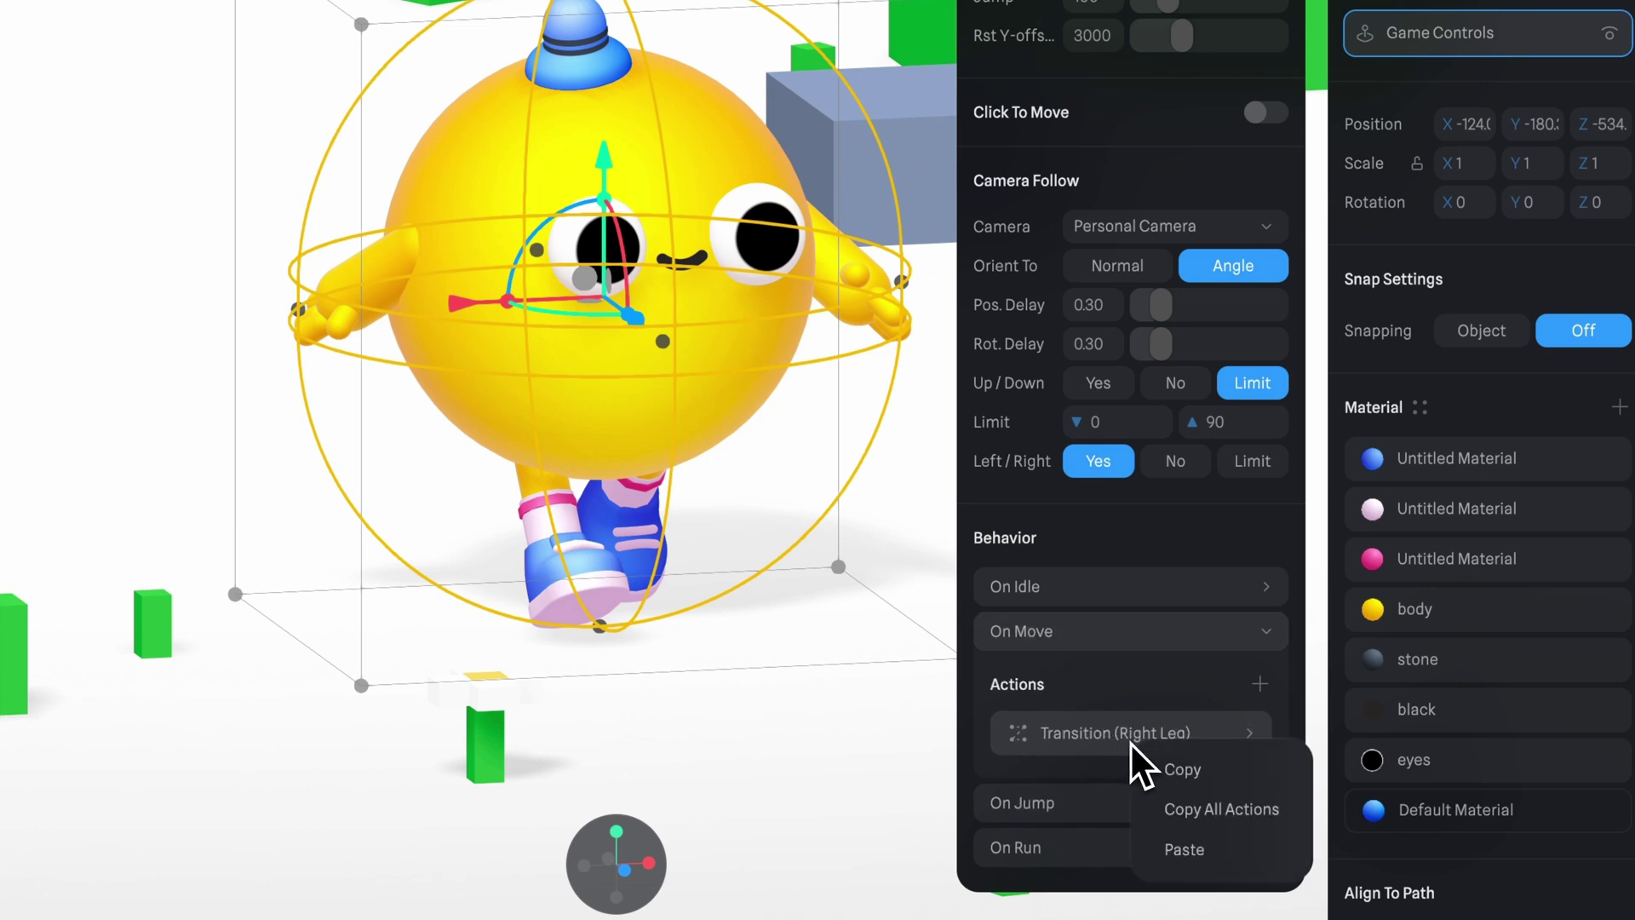
click(1192, 849)
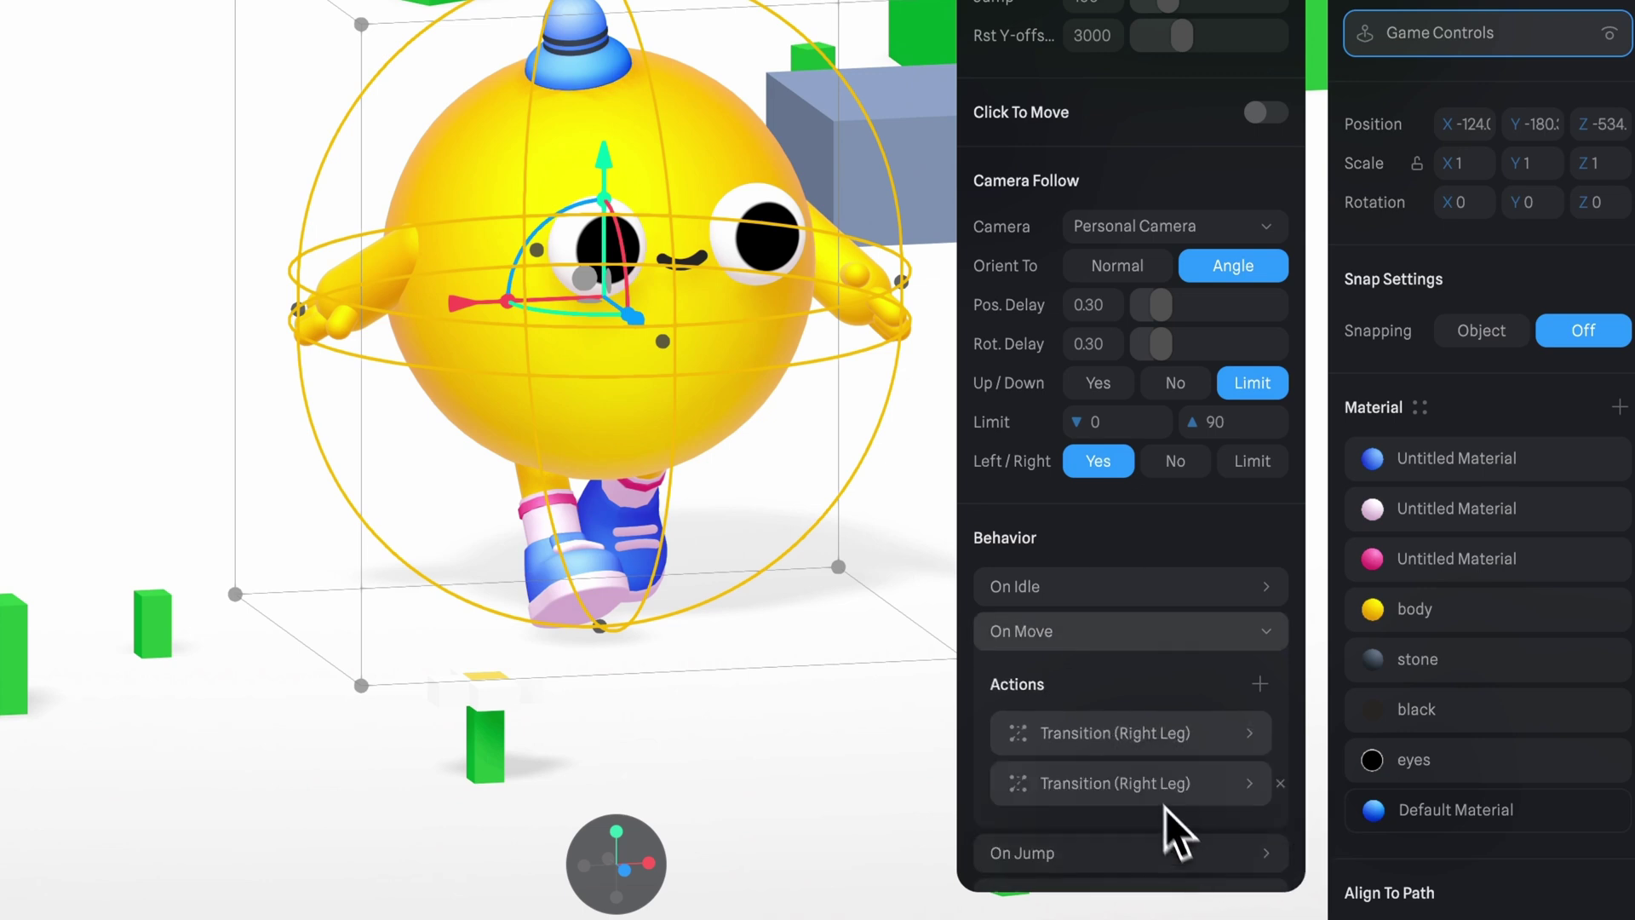
scroll(1209, 767, down, 1)
click(1260, 742)
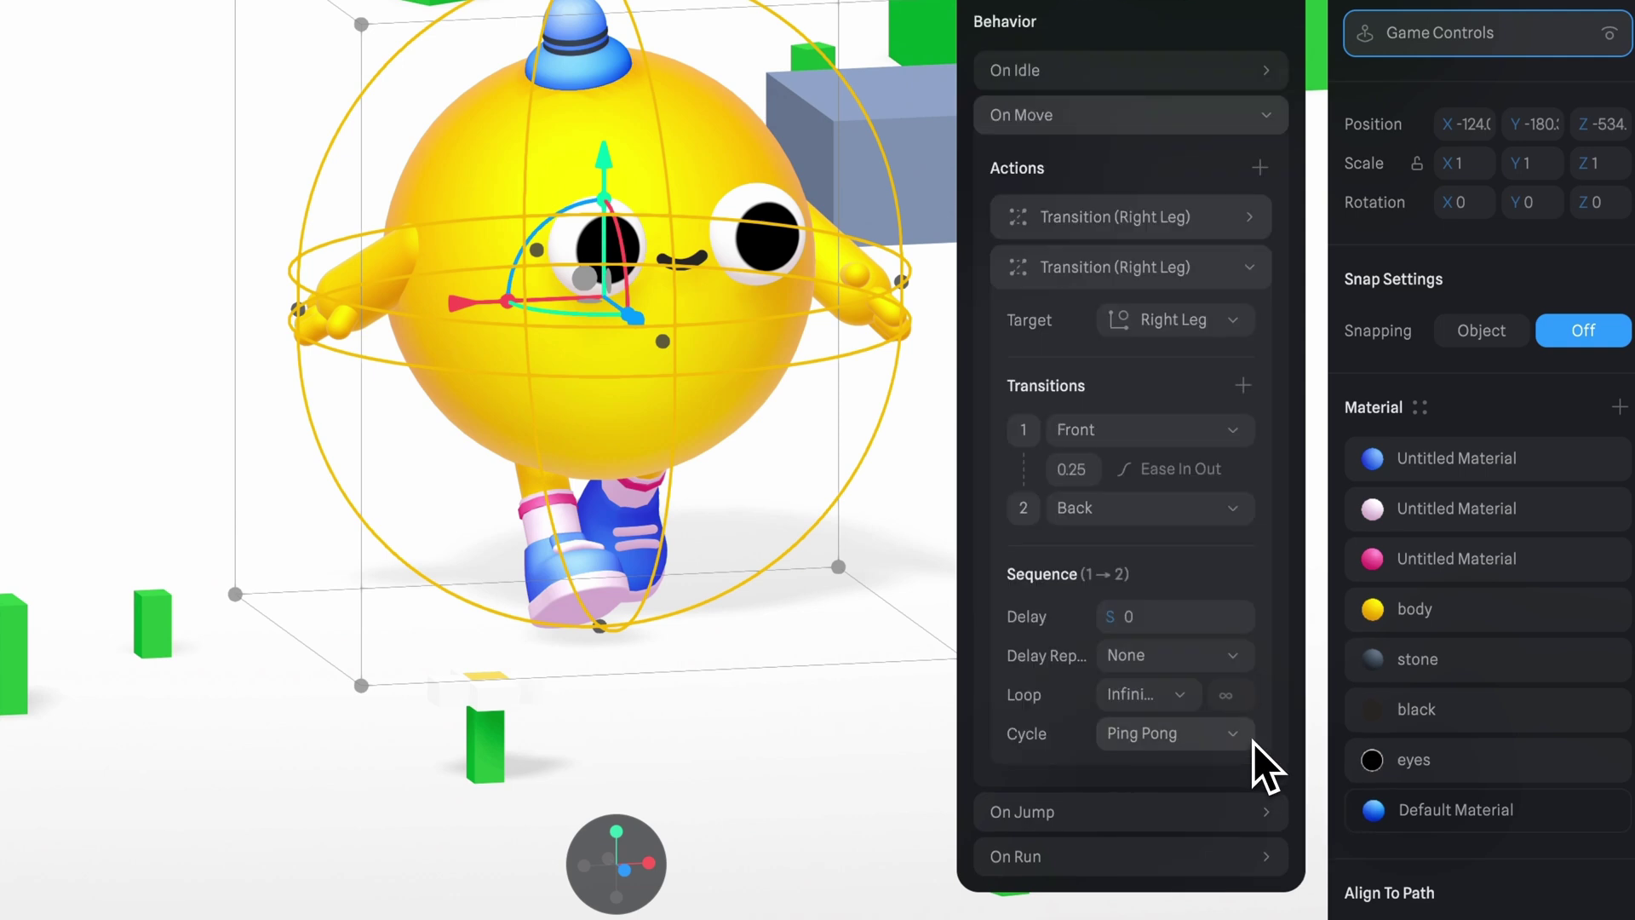
Step: Retarget the duplicated On Move transition to Left Leg, set it to run from Back to Front, and close the event settings
click(1189, 321)
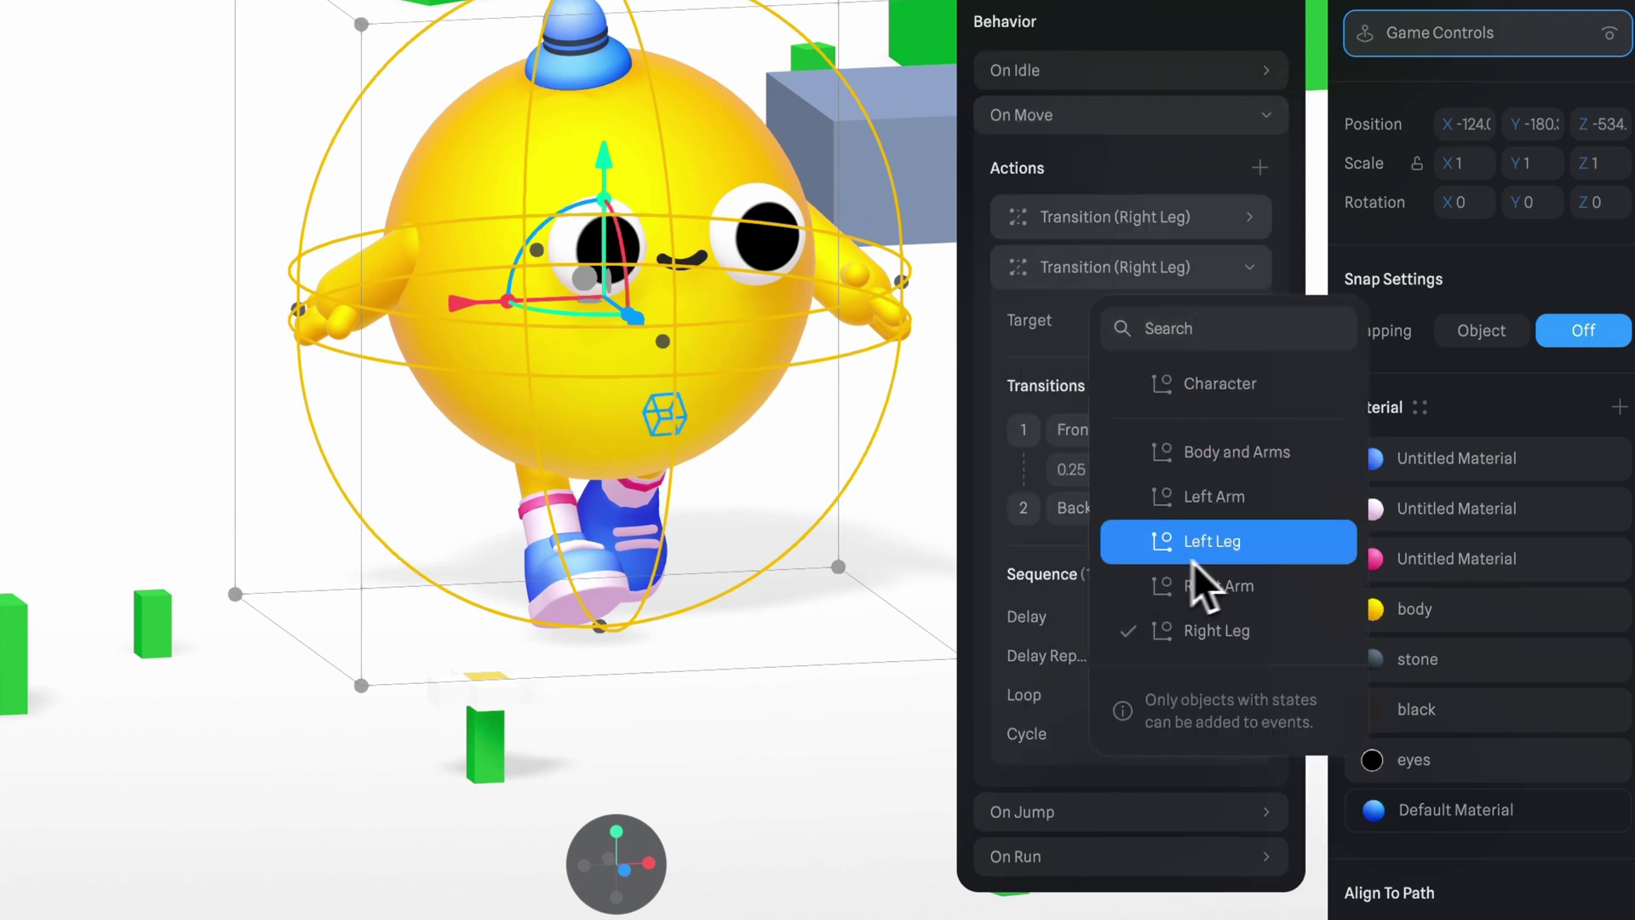
click(1169, 556)
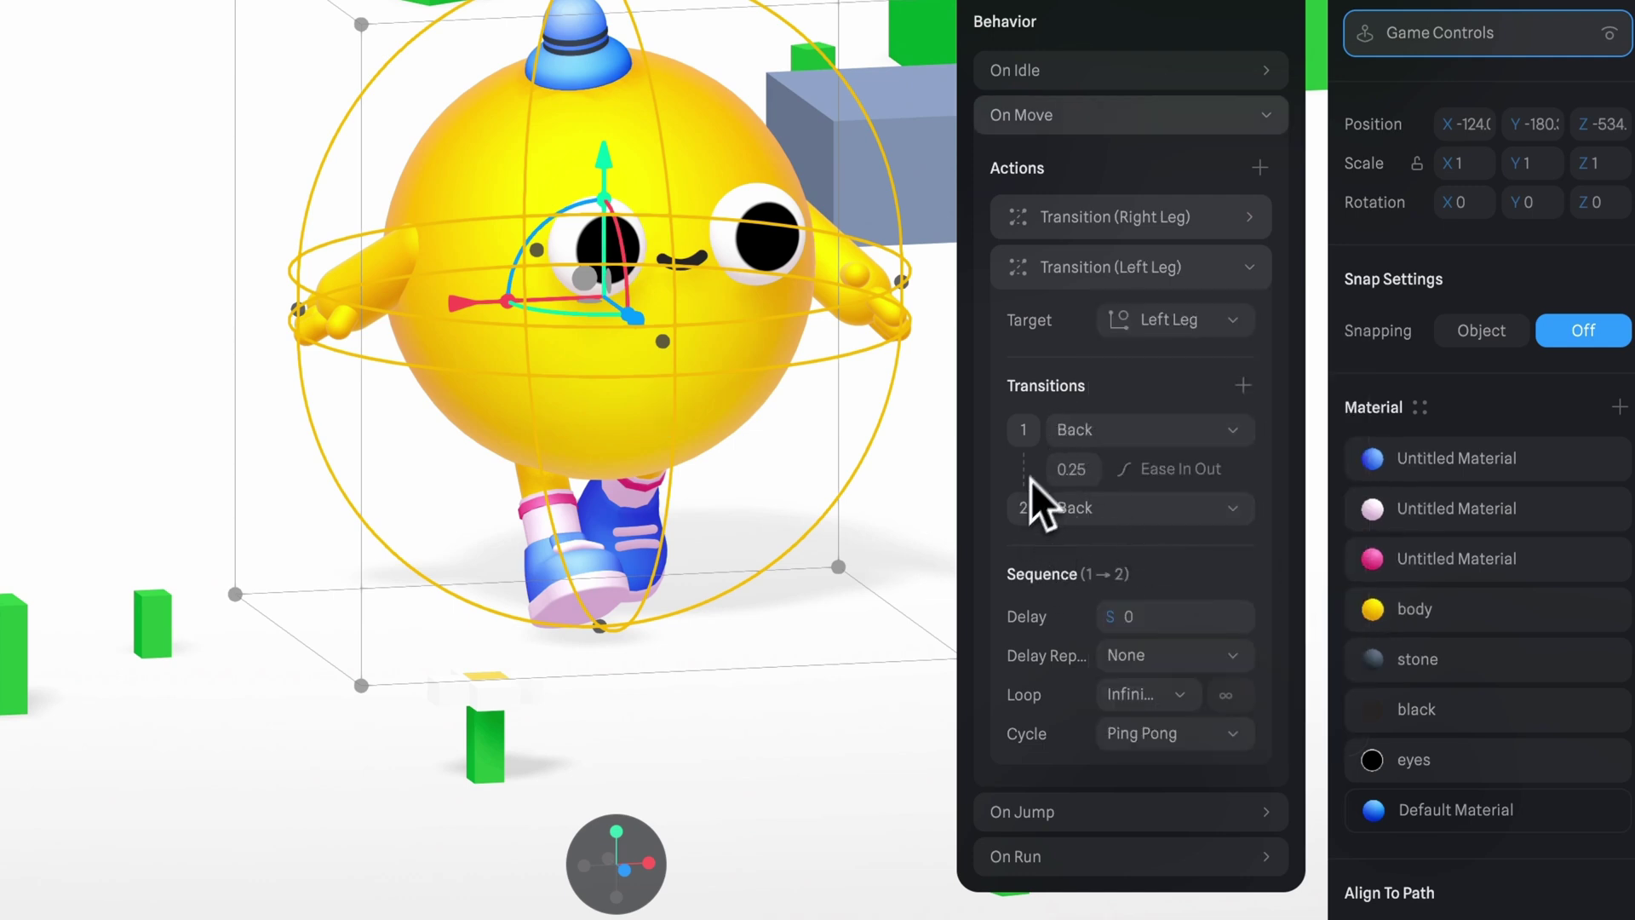
click(1111, 432)
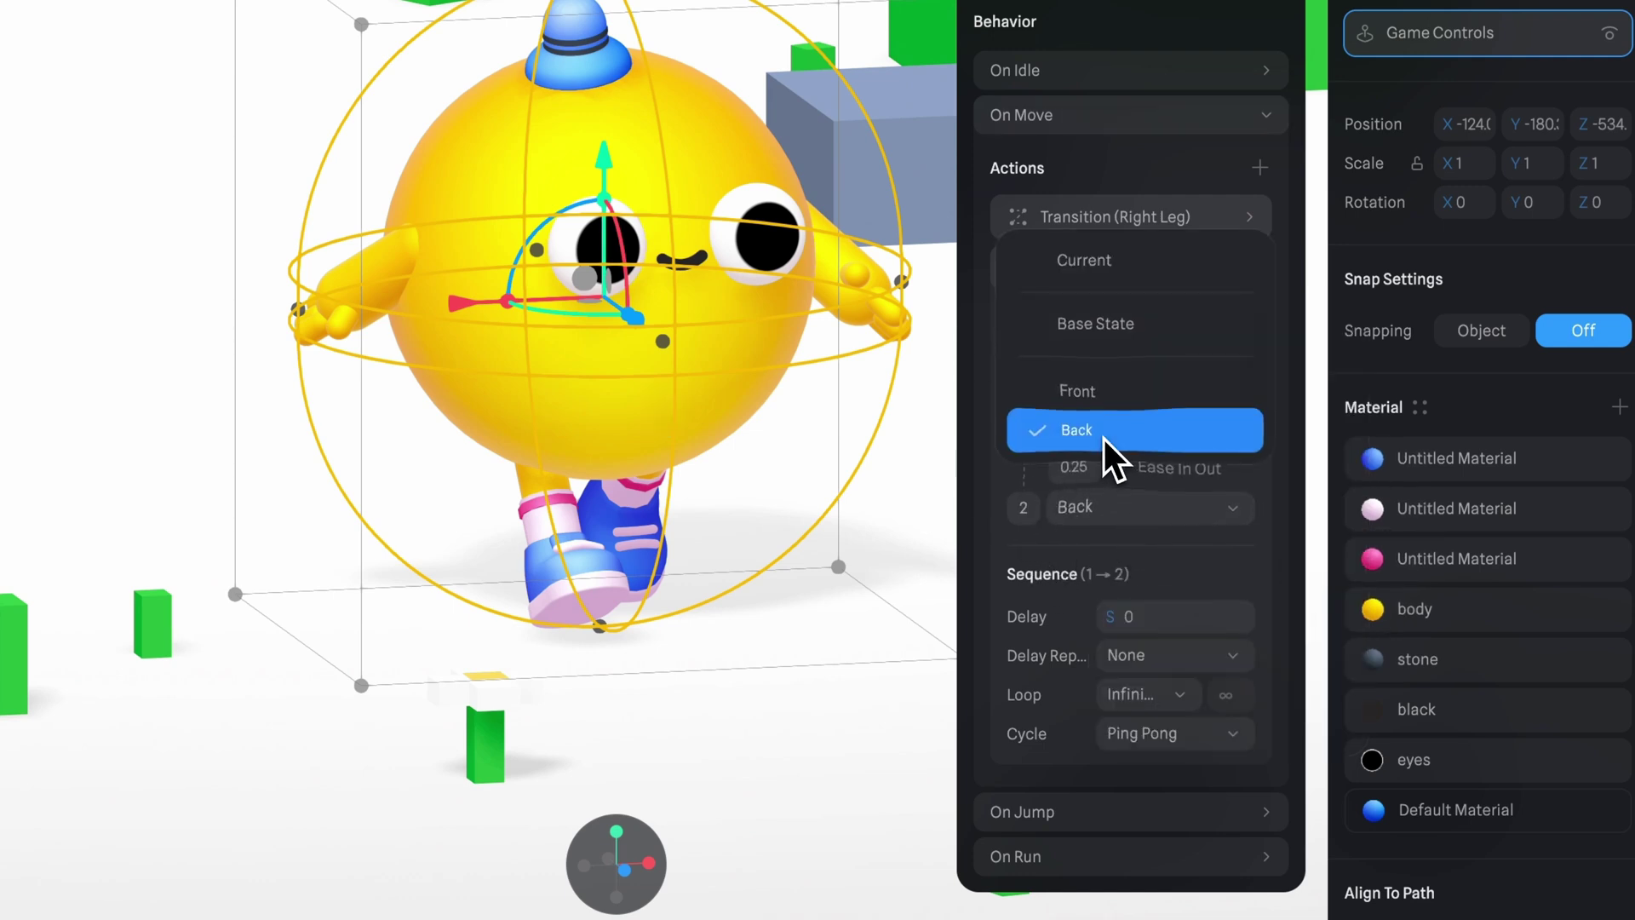
click(1137, 473)
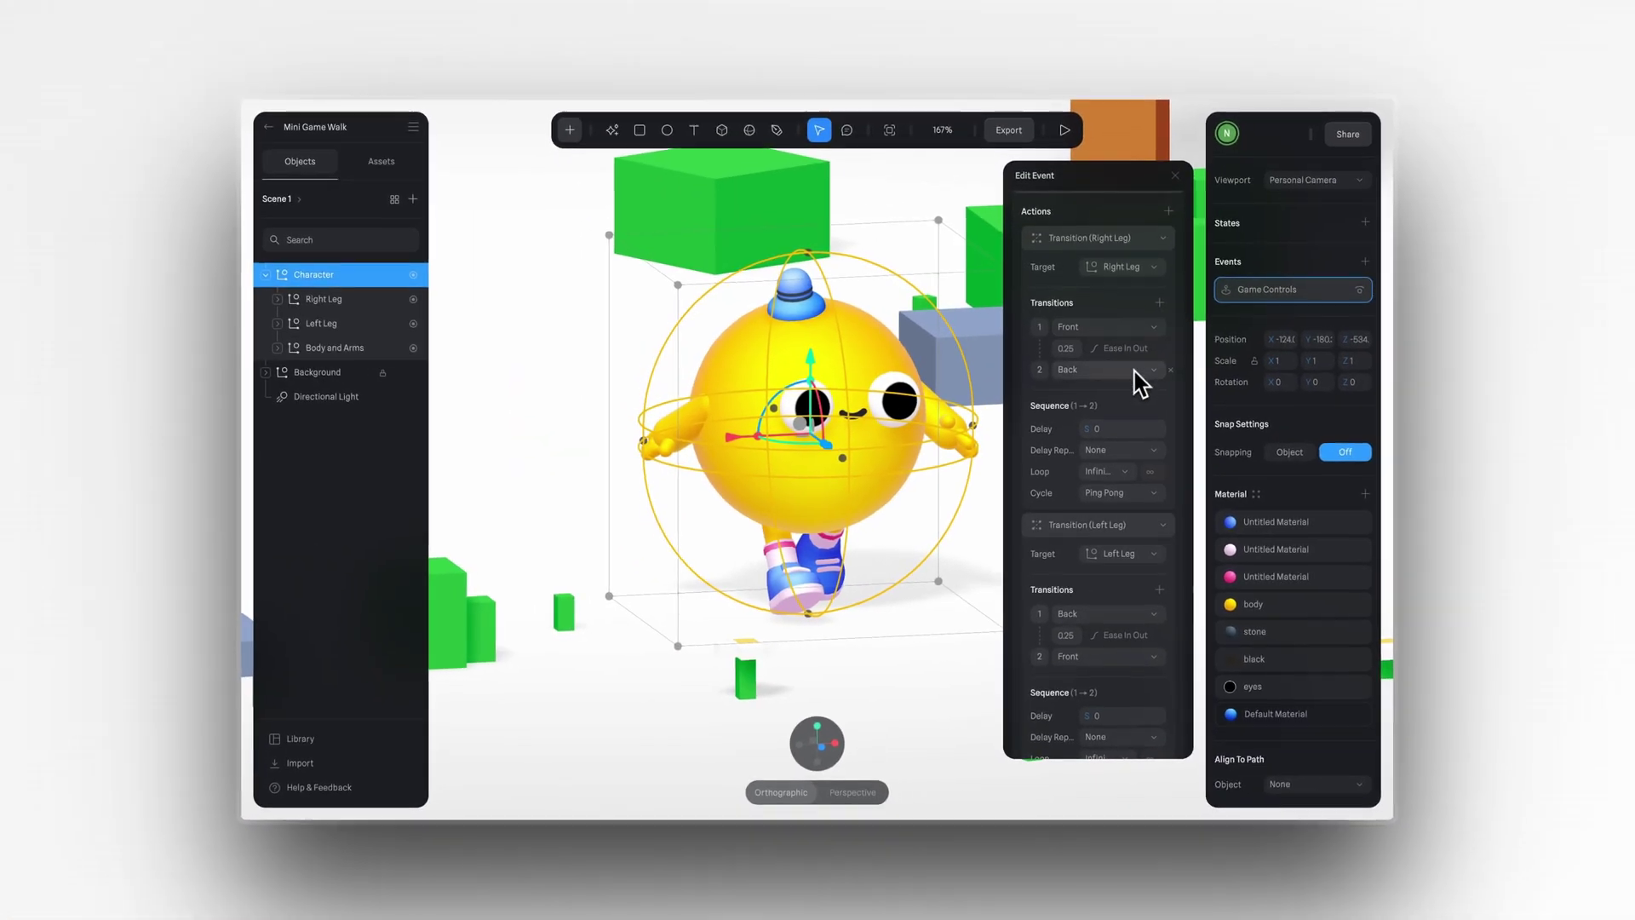
click(1106, 362)
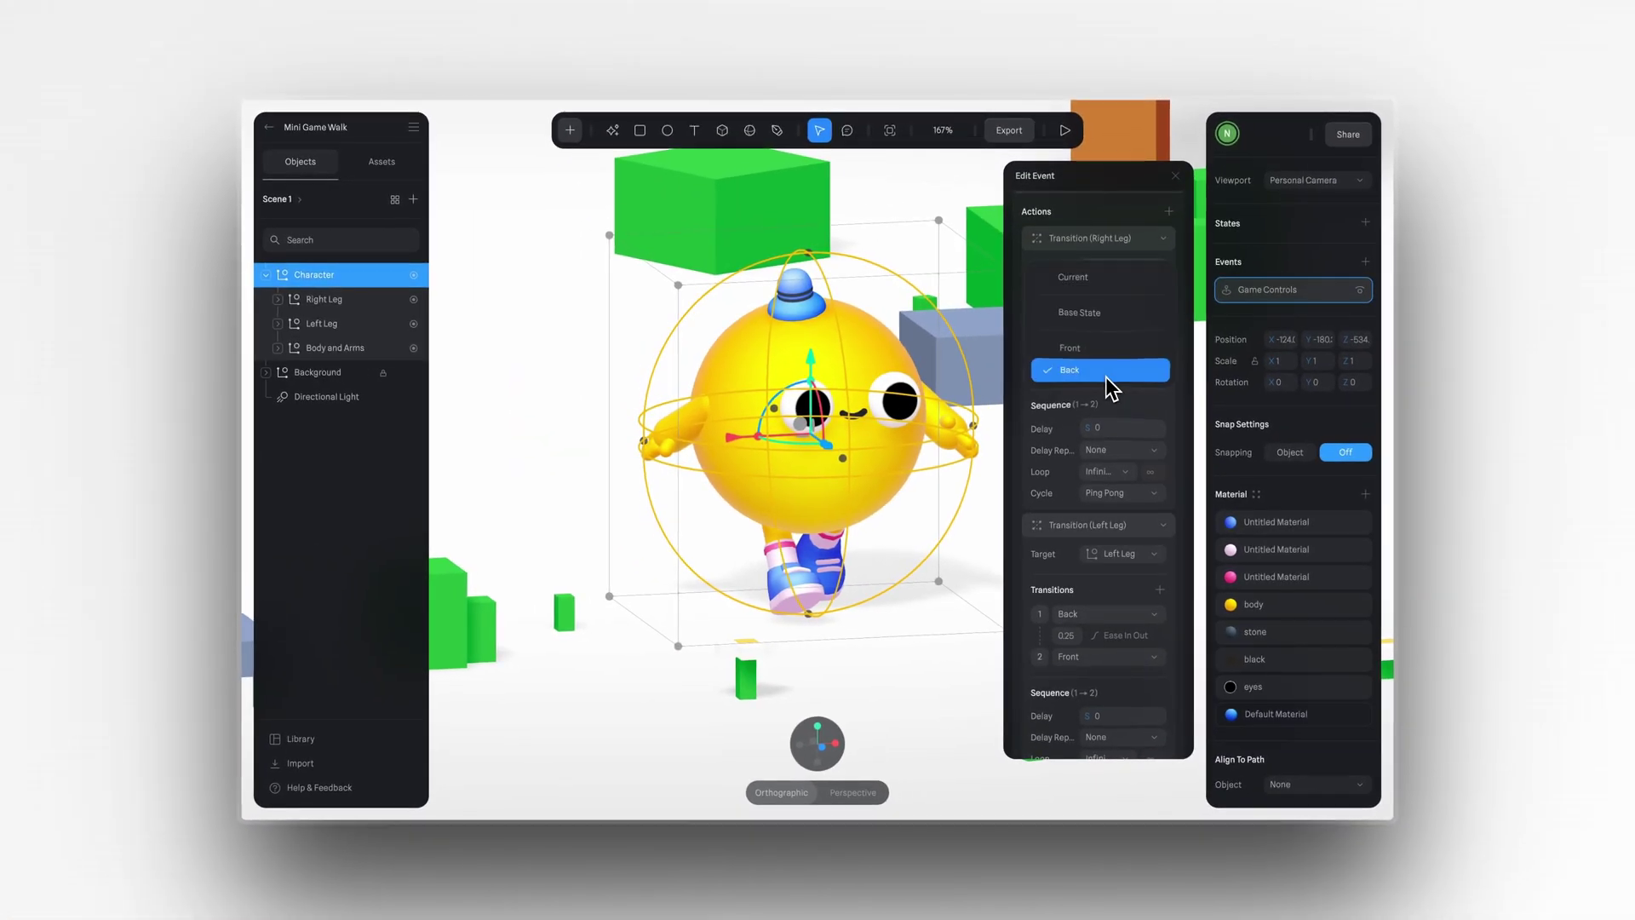
click(1107, 373)
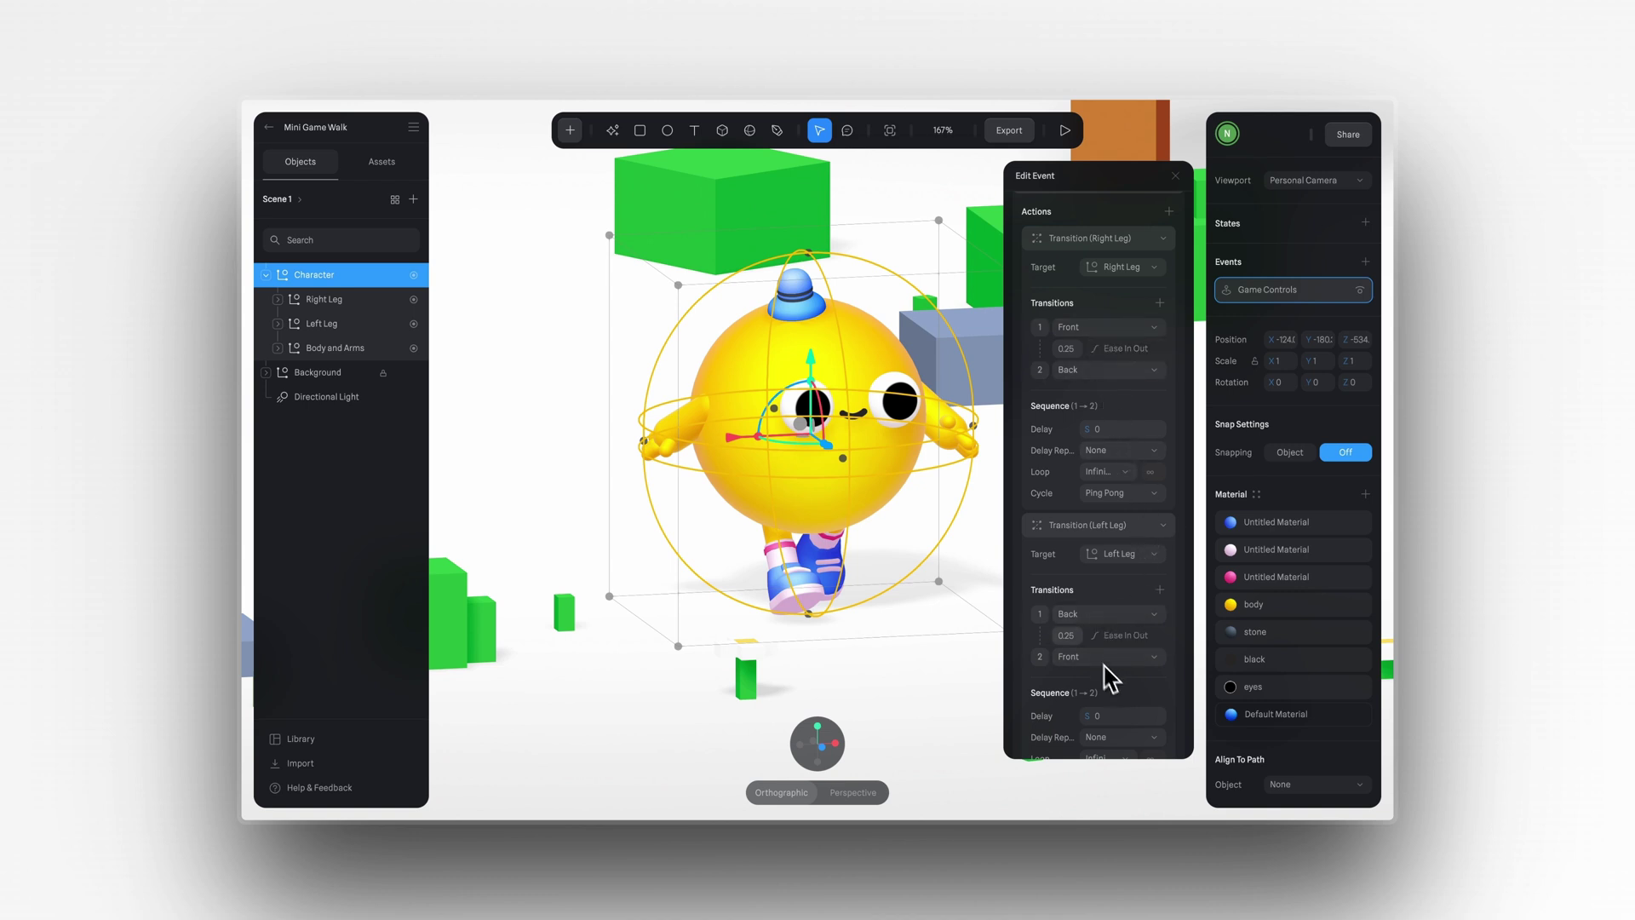
click(1179, 179)
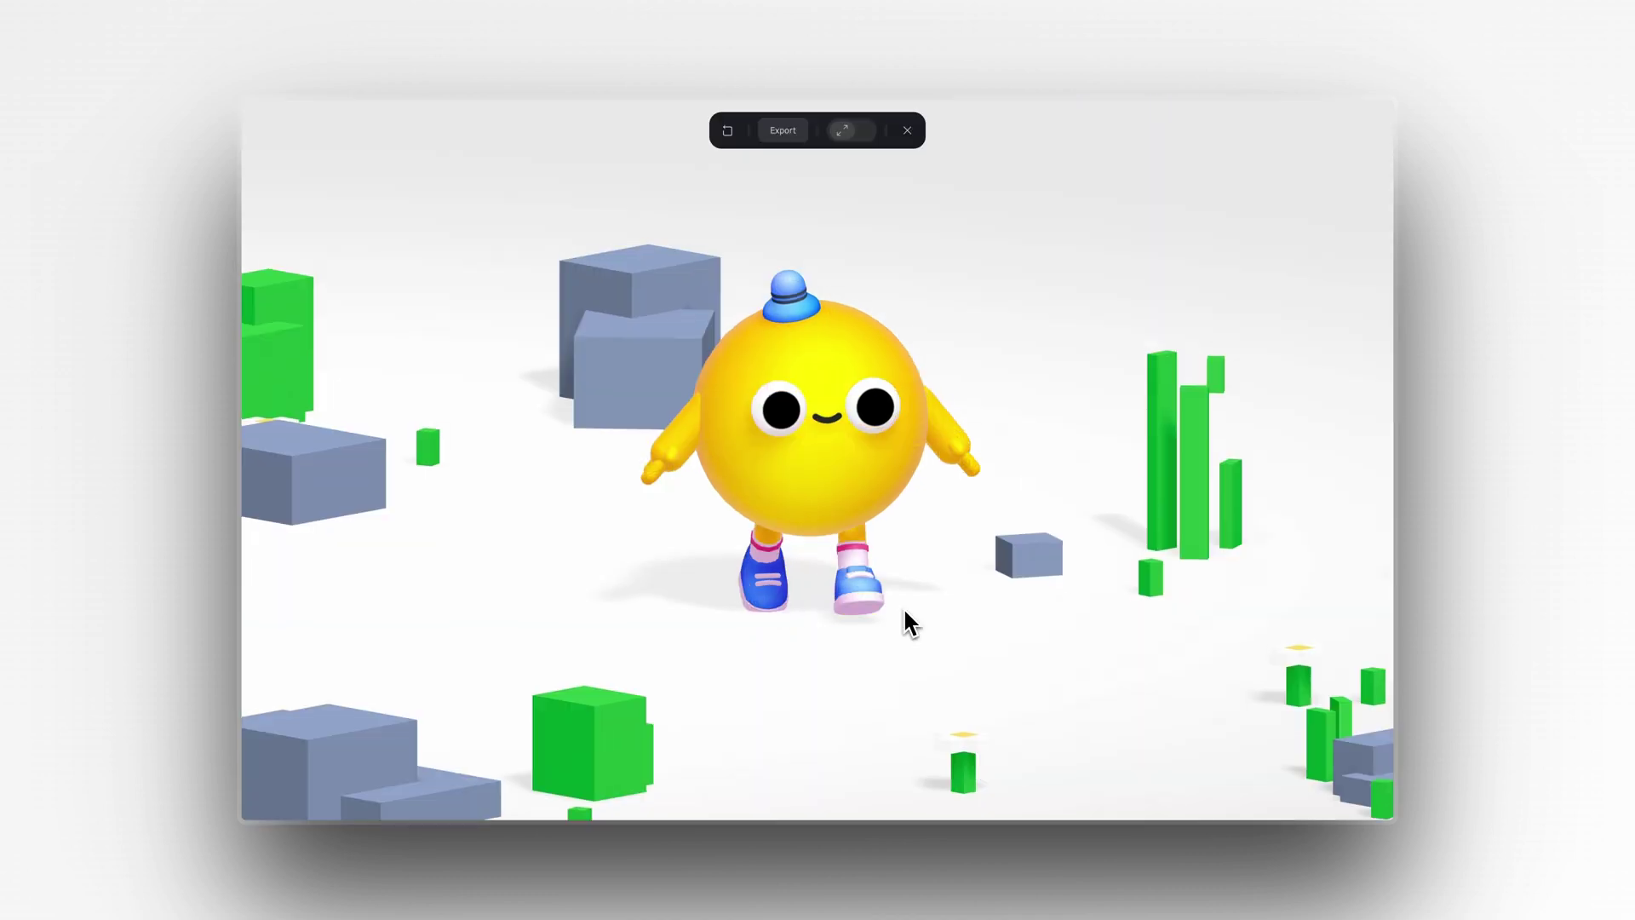
Step: Walk the character around in all four directions in the running scene to test the looping leg movement
key(Up)
key(Left)
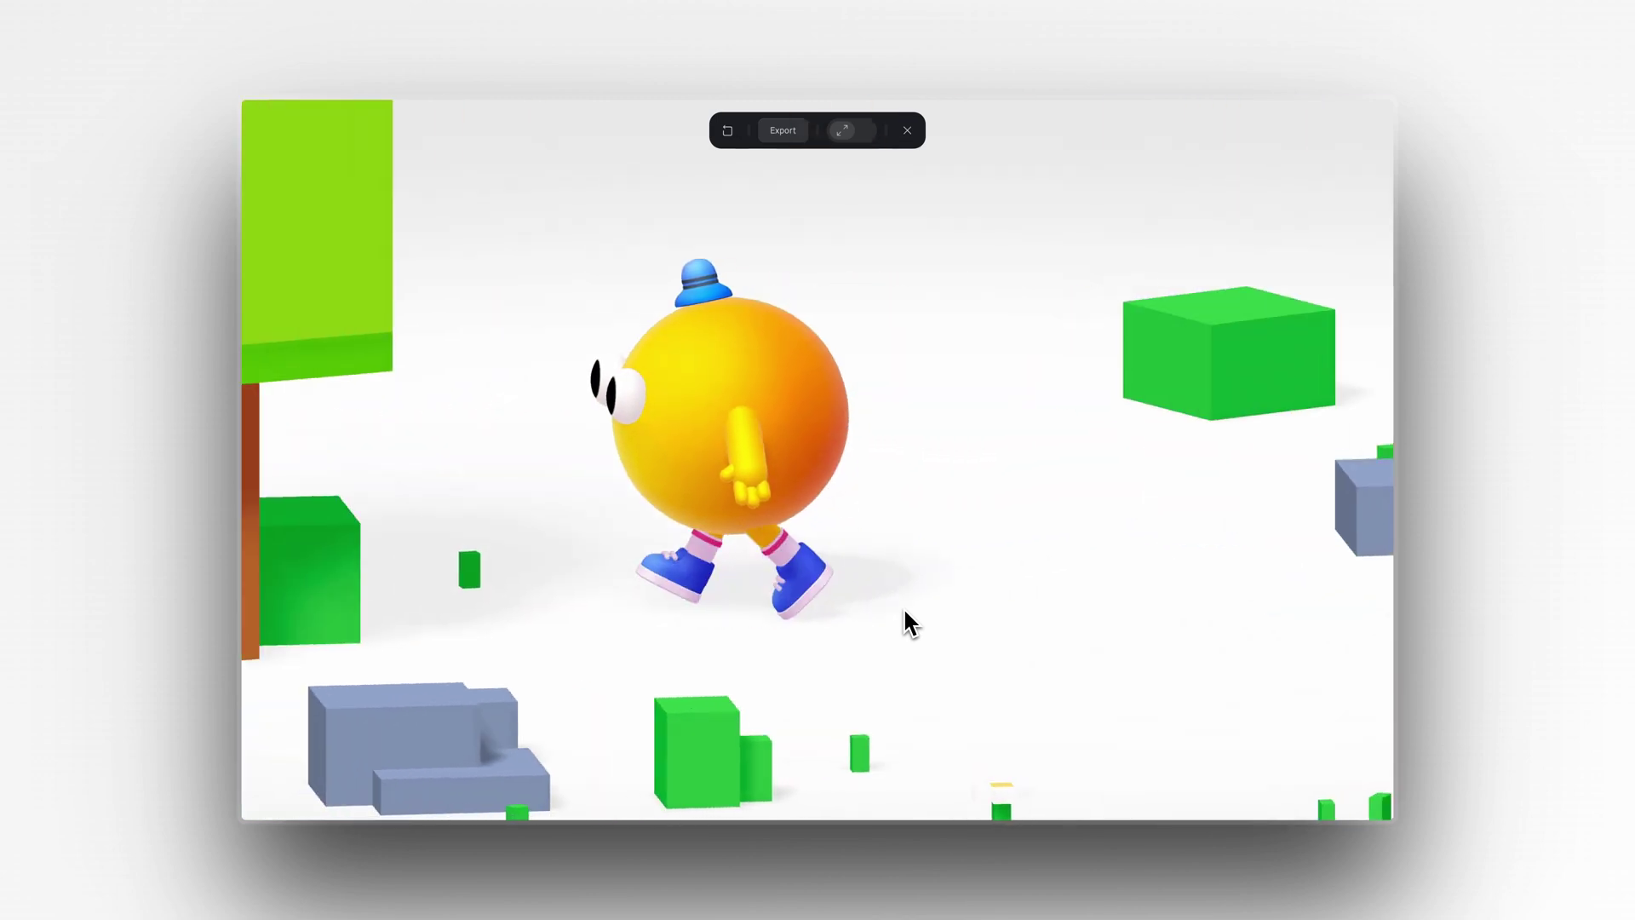
key(Right)
key(Down)
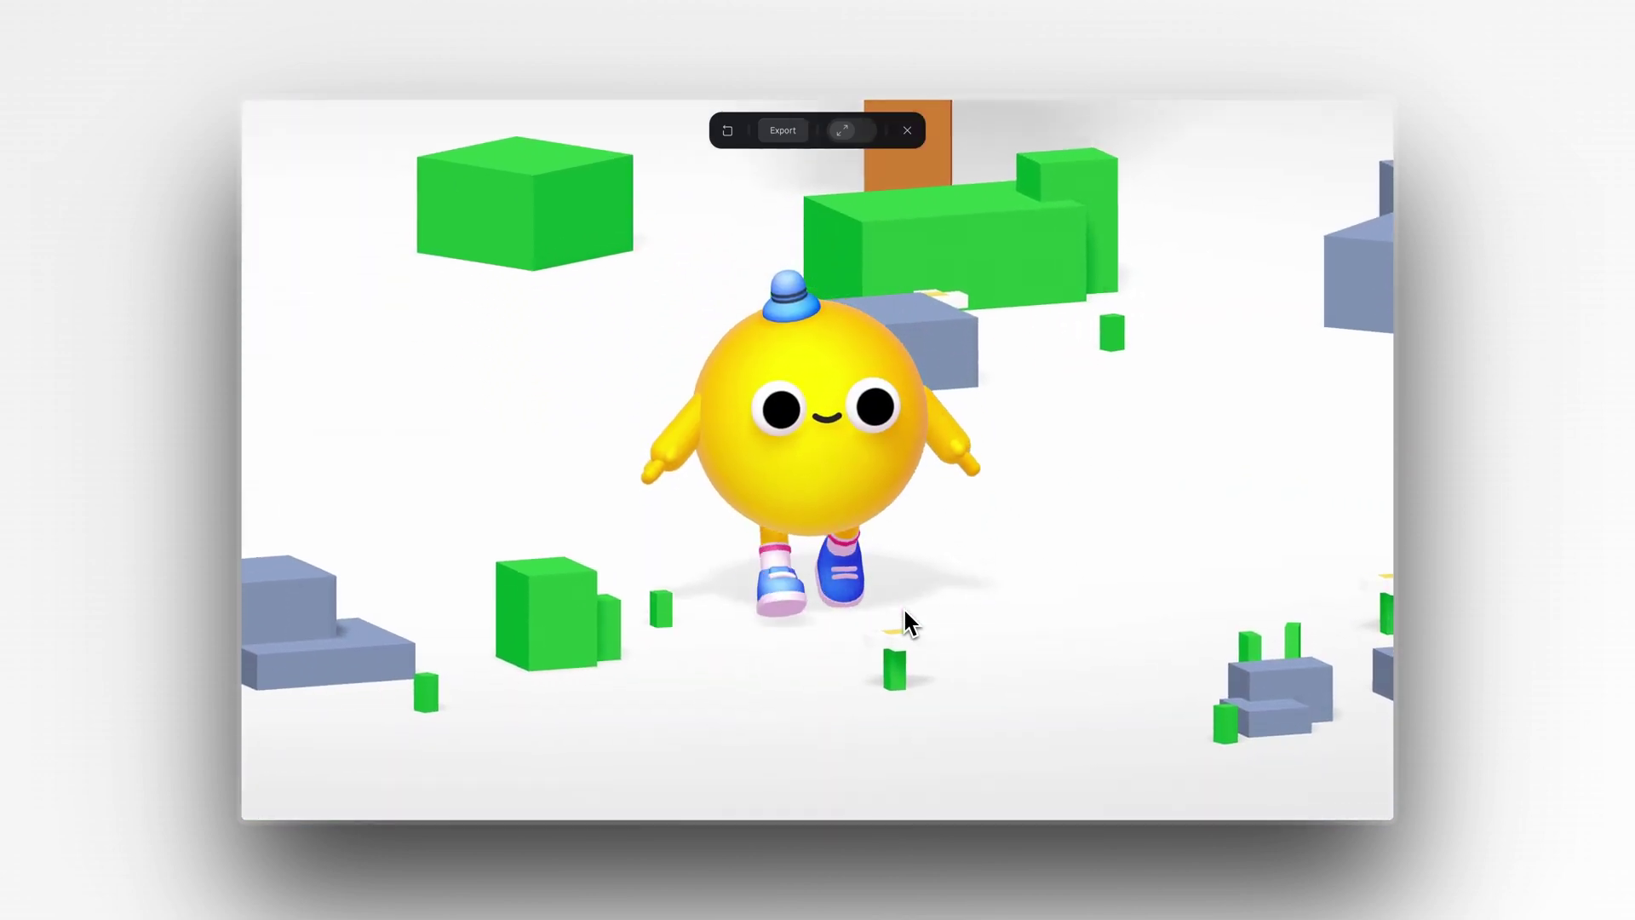
key(Up)
key(Right)
key(Left)
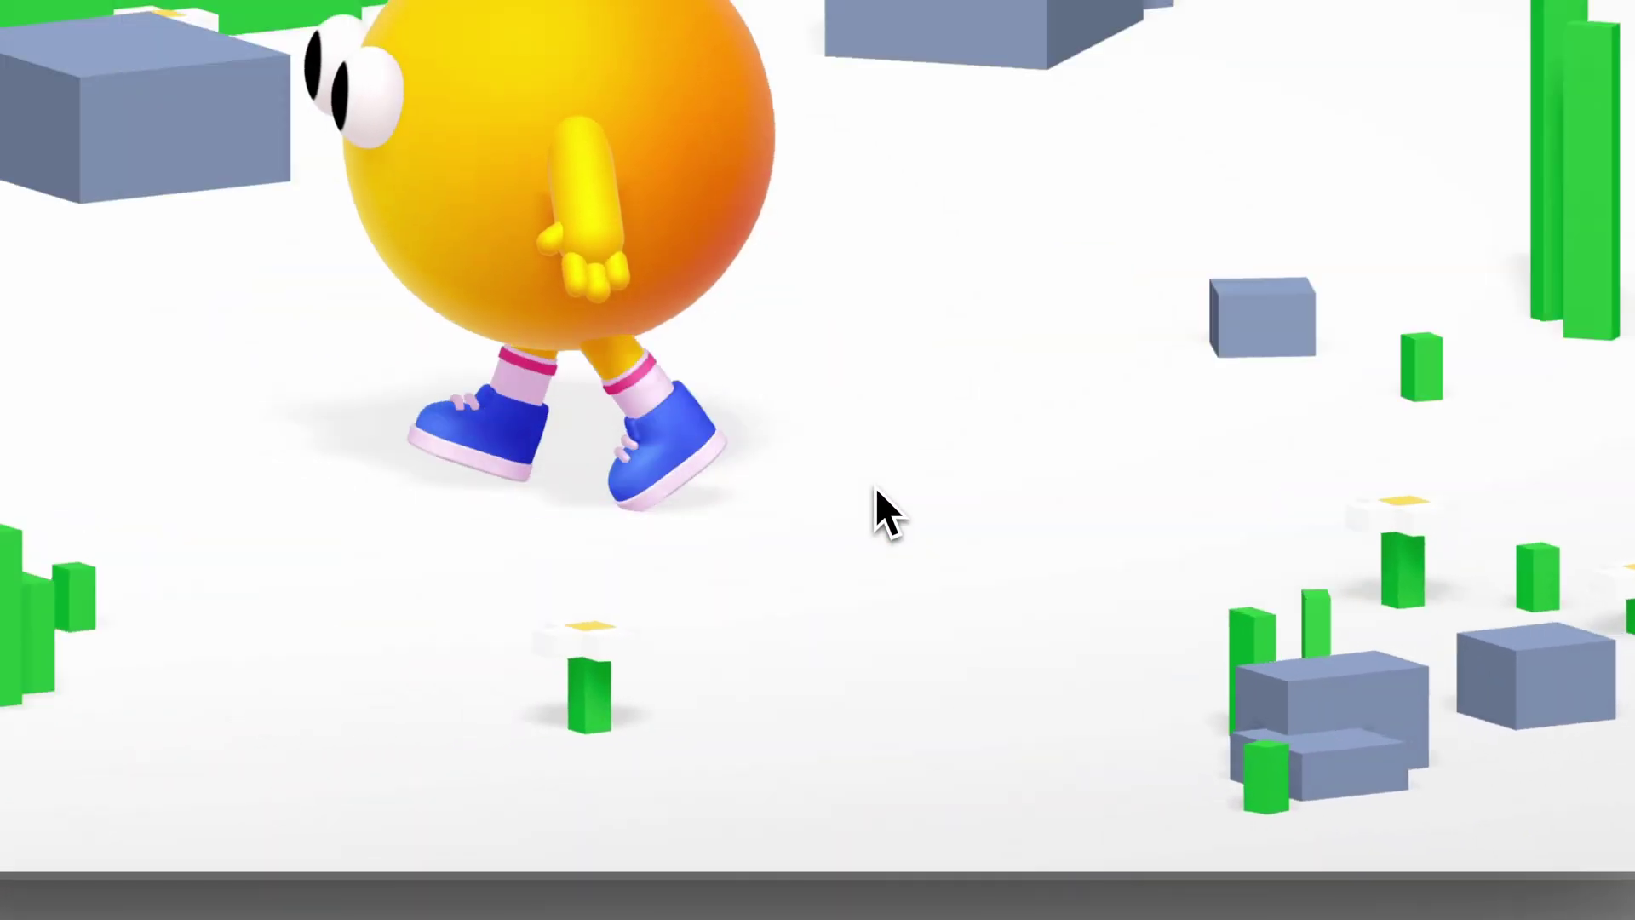
key(Down)
key(Up)
key(Right)
key(Left)
key(Right)
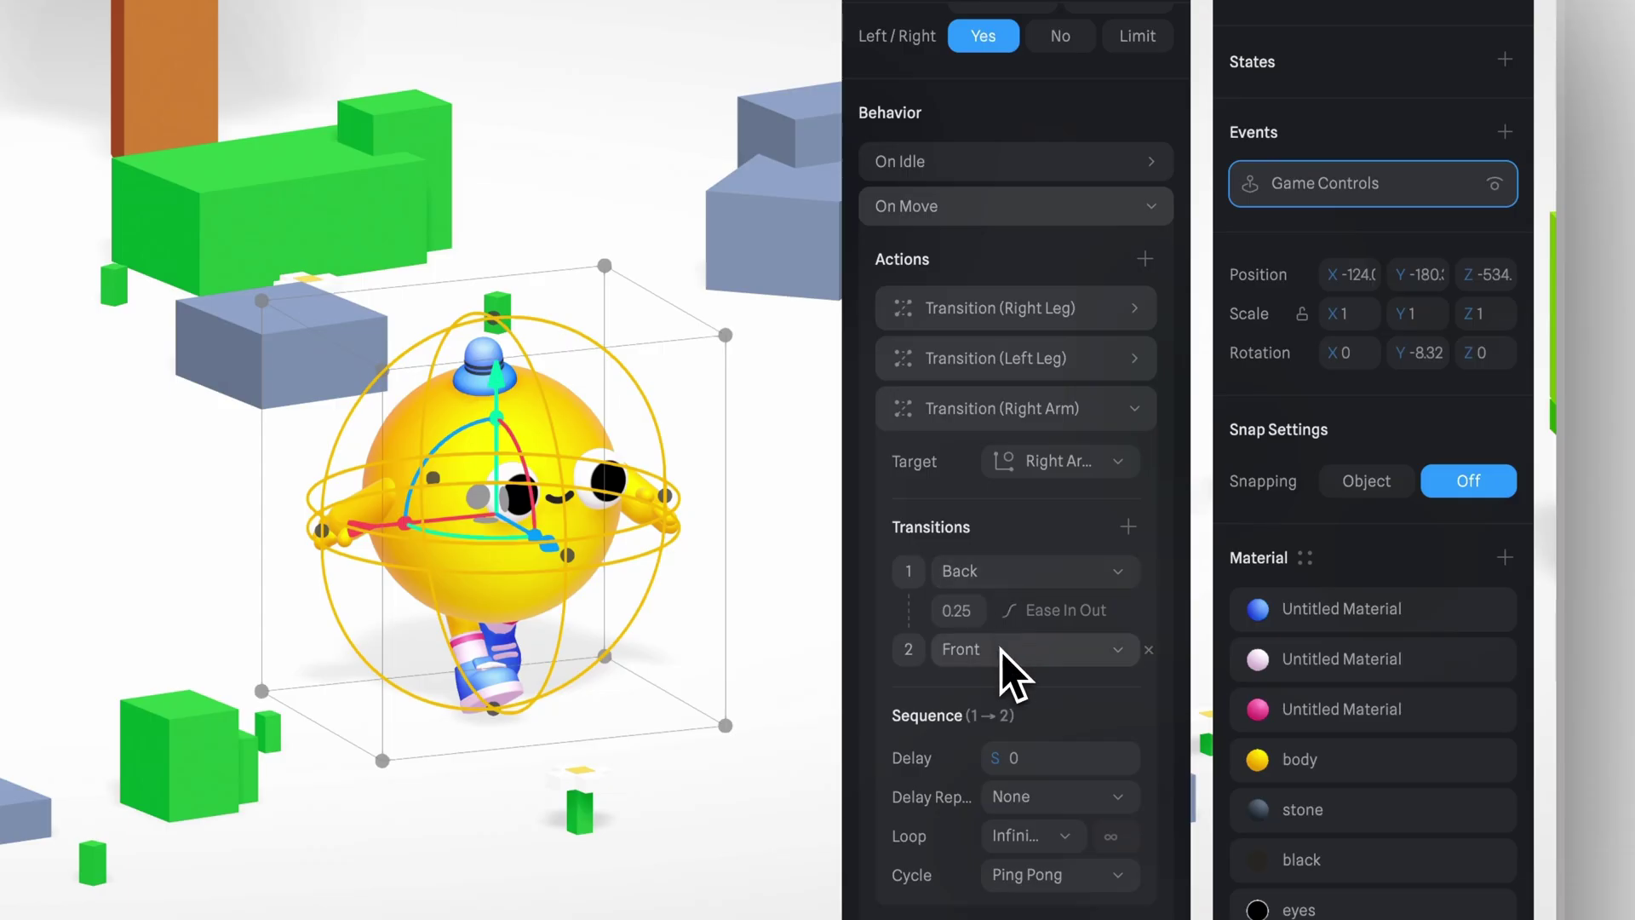
Step: Set the start and end states of the On Move Right Arm transition to Back and Front
click(1000, 650)
click(998, 650)
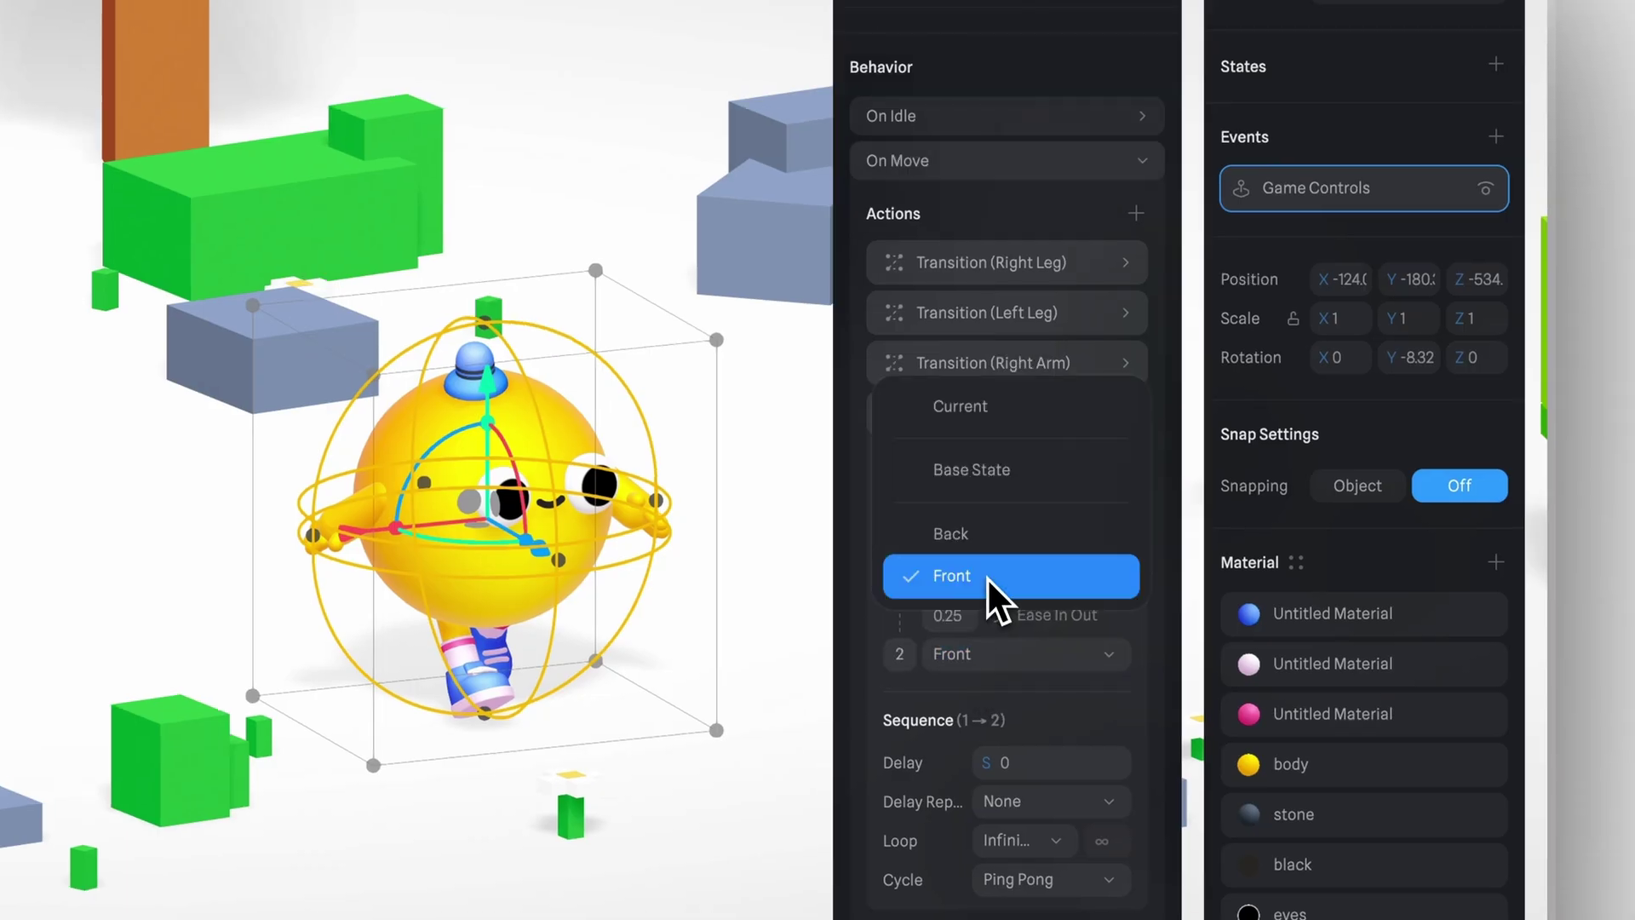
click(984, 586)
click(979, 653)
click(981, 615)
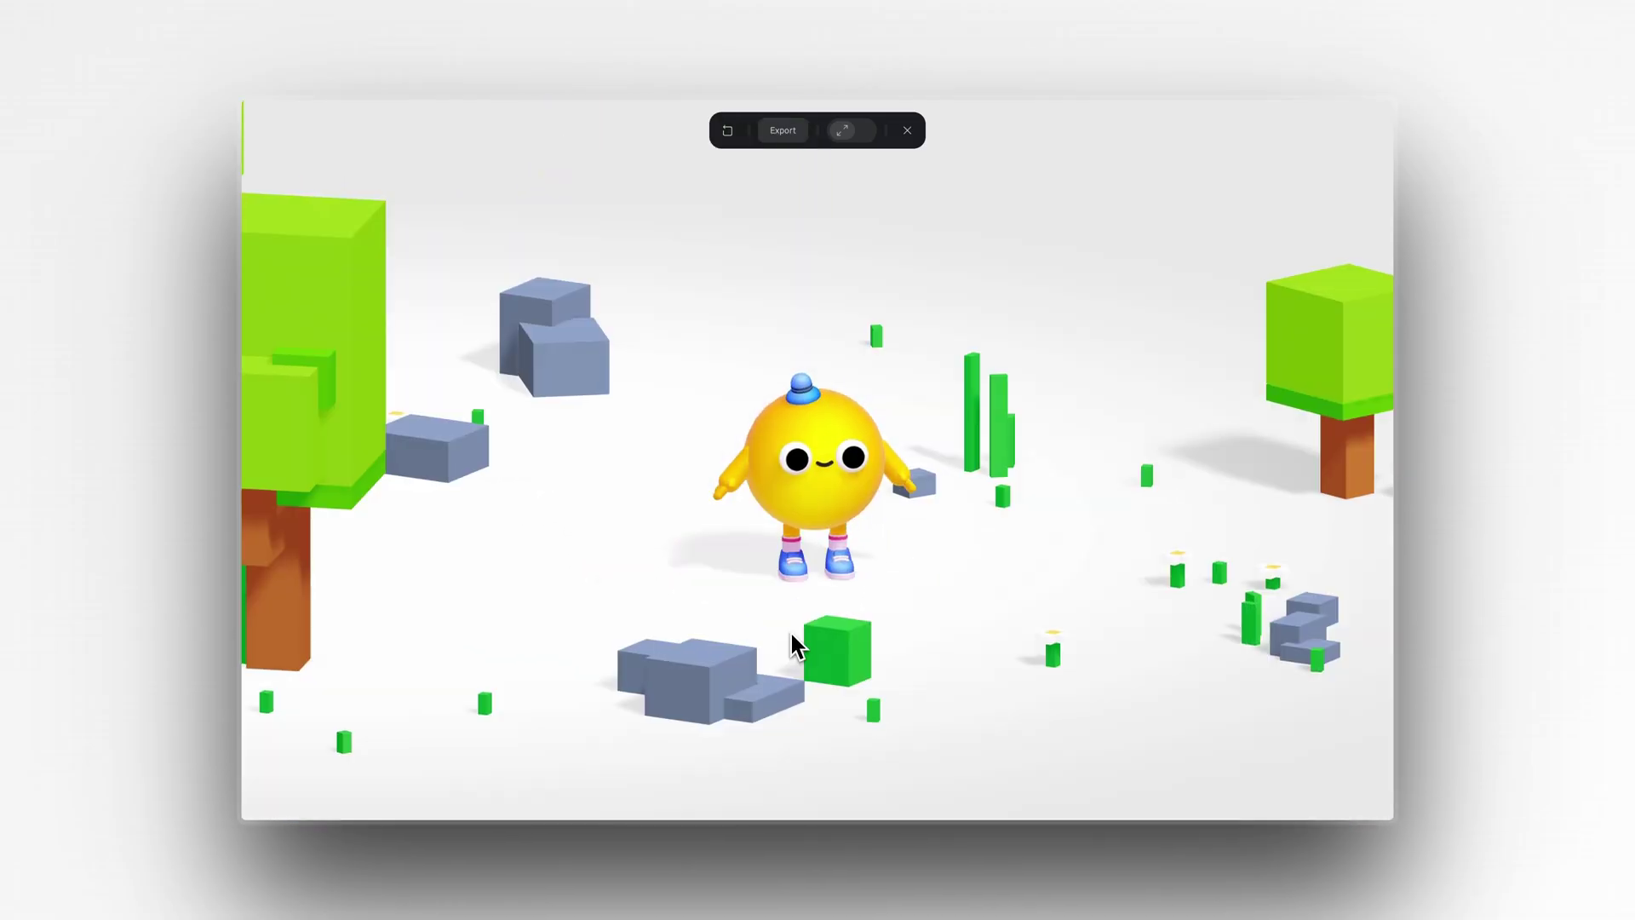
Step: Walk and jump with the character among the rocks and trees in the running scene to test the full movement
key(Up)
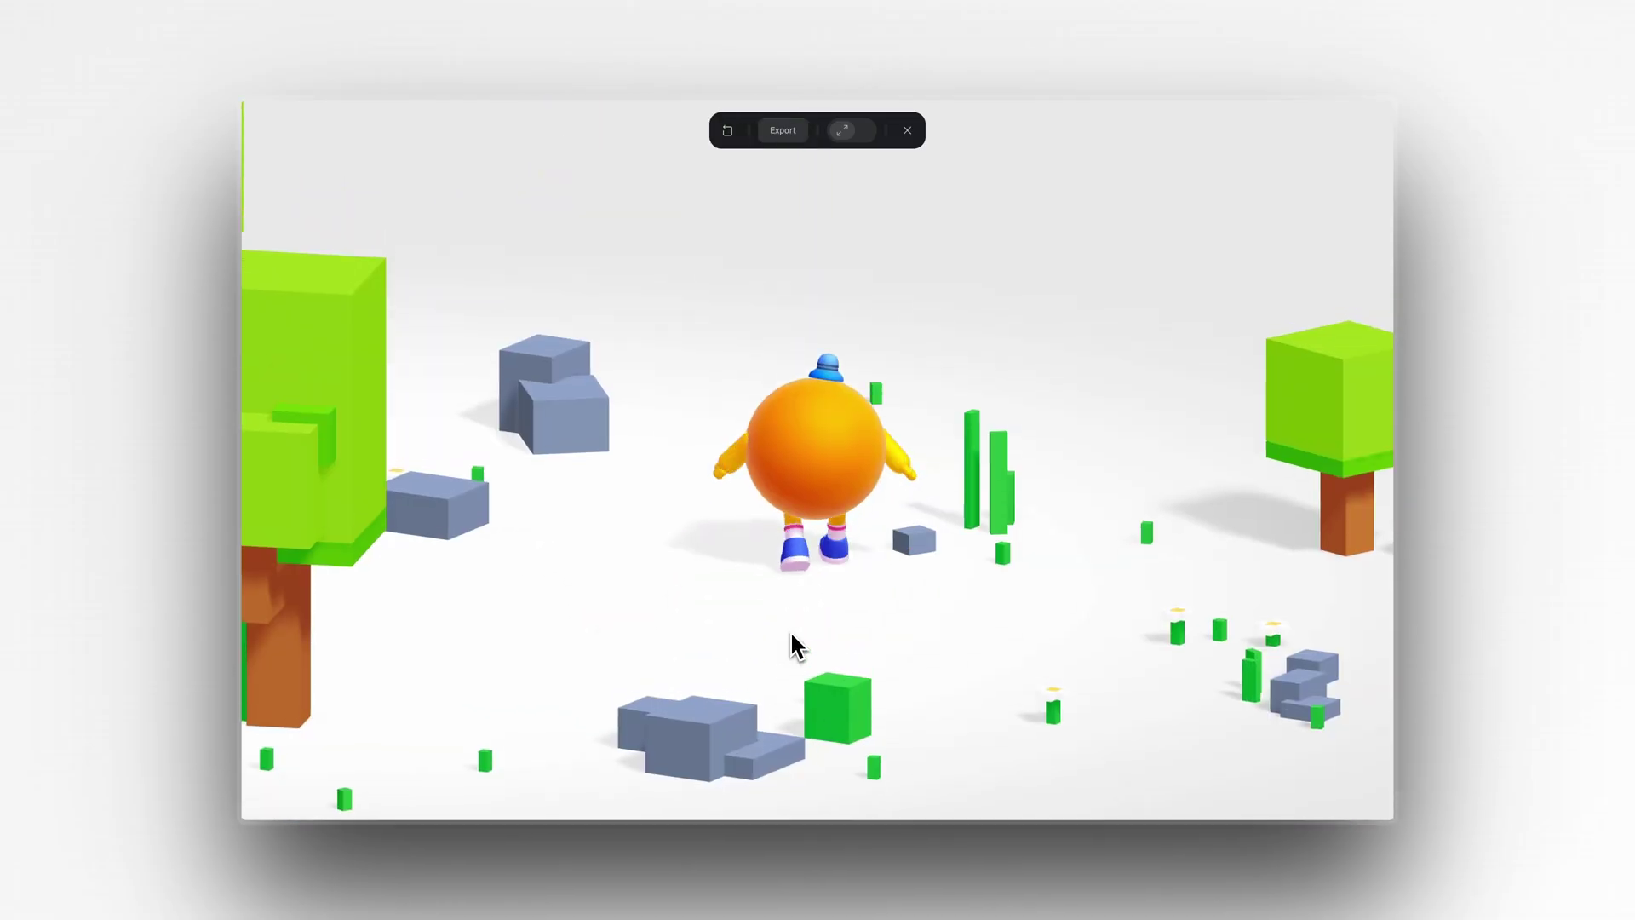
key(Down)
key(space)
key(space)
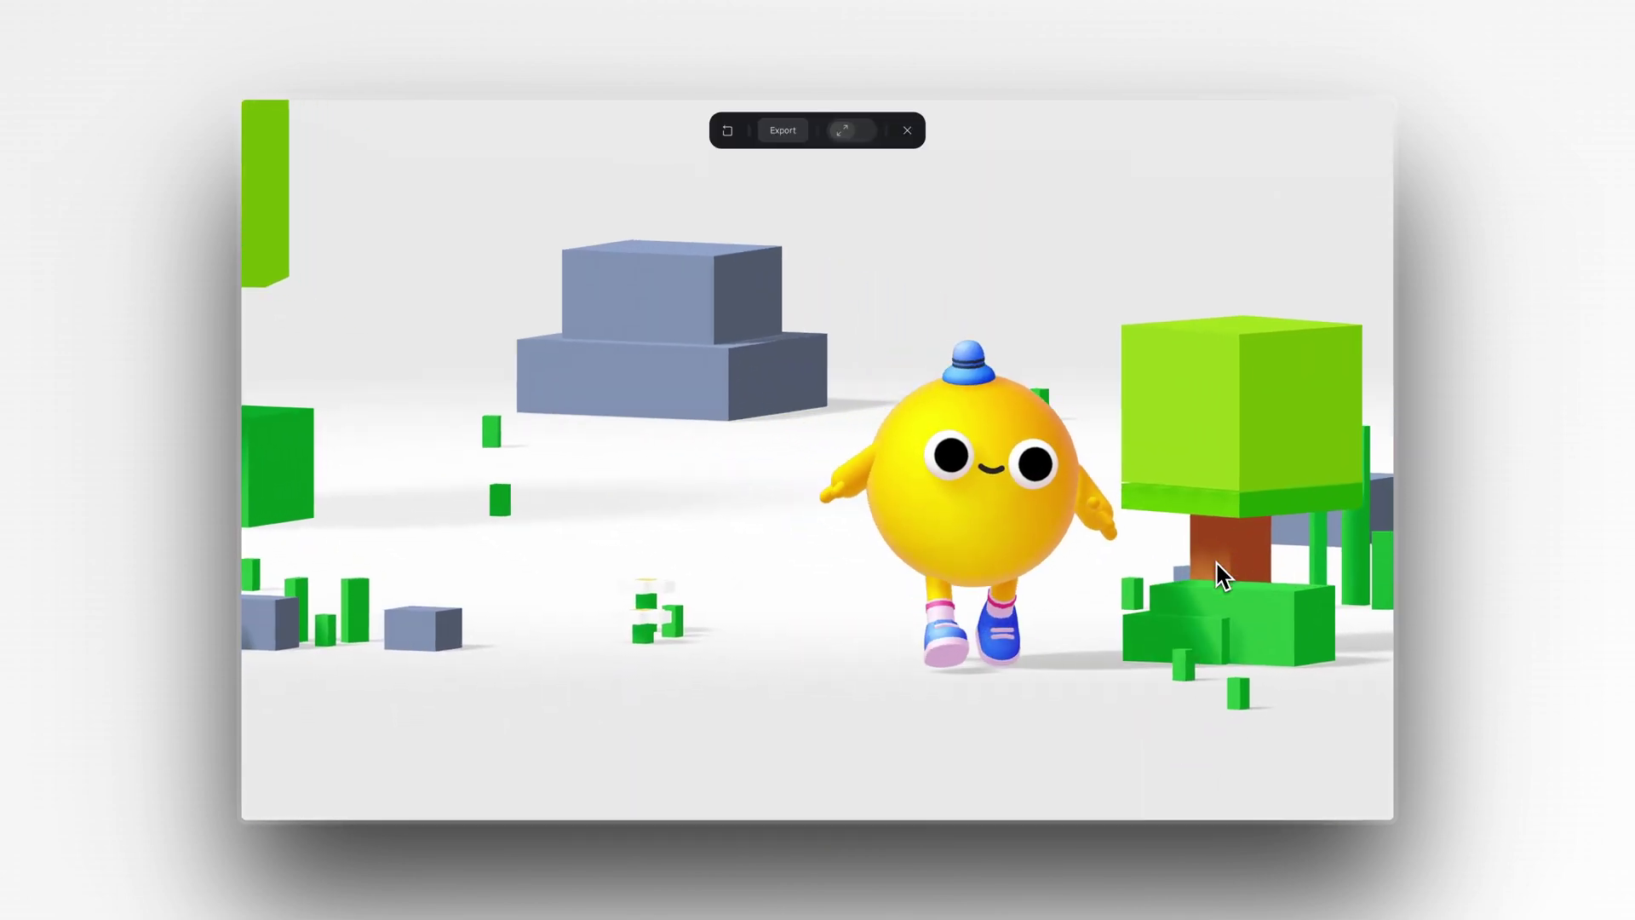
key(Left)
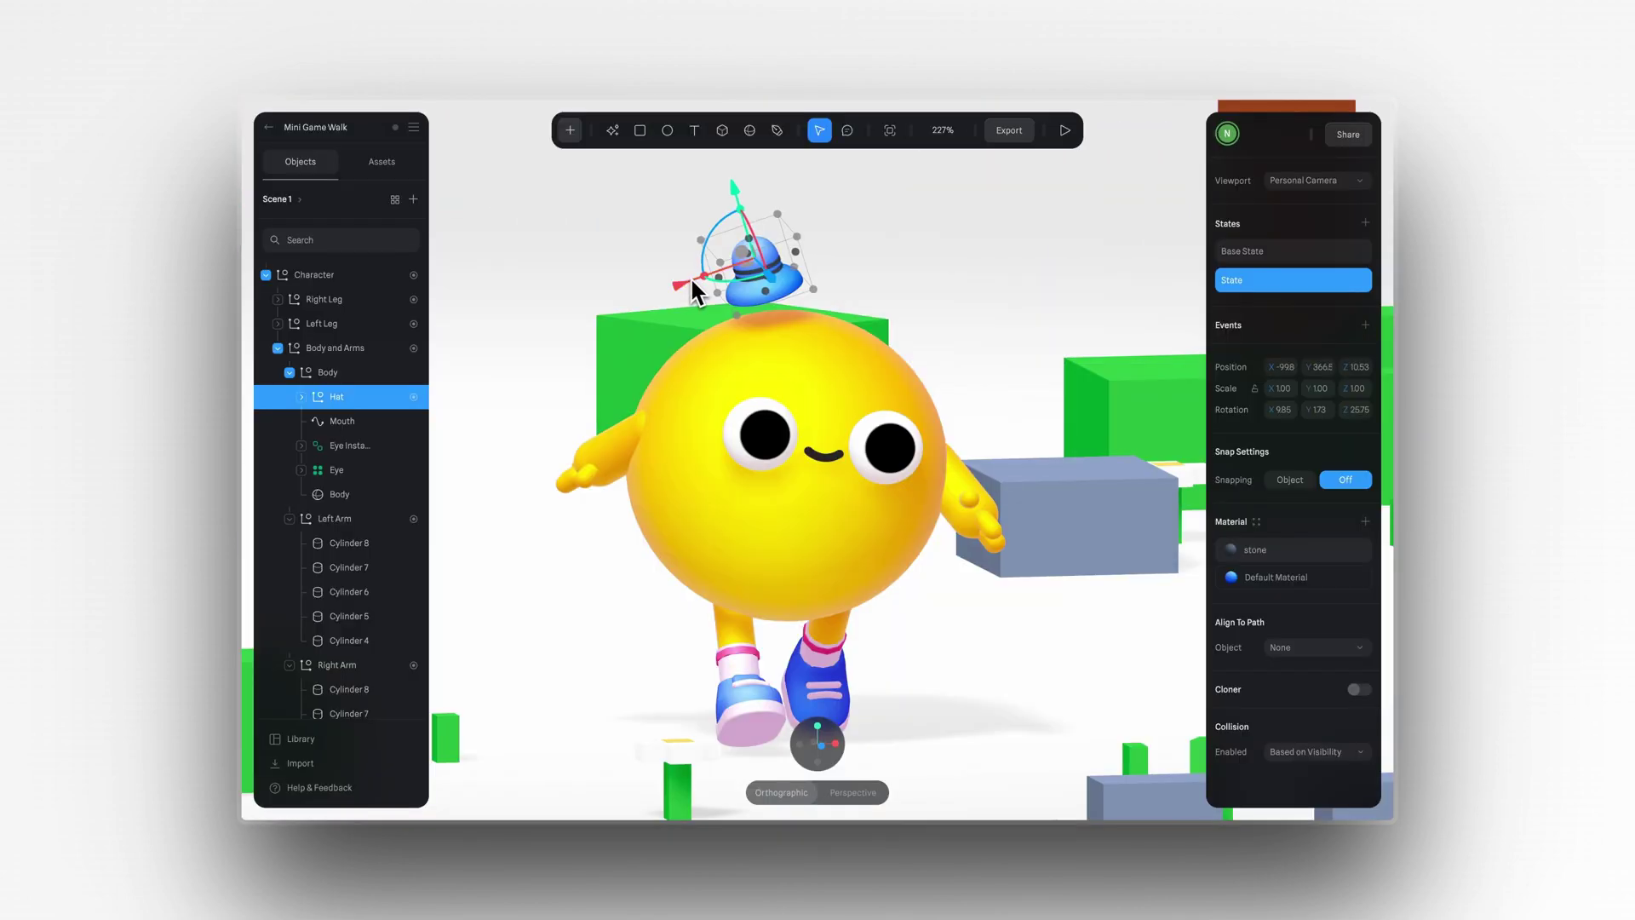
Step: Switch back and forth between the Hat's Base State and State to compare its two poses
click(1279, 251)
click(1282, 281)
click(1276, 254)
click(1280, 281)
click(1270, 255)
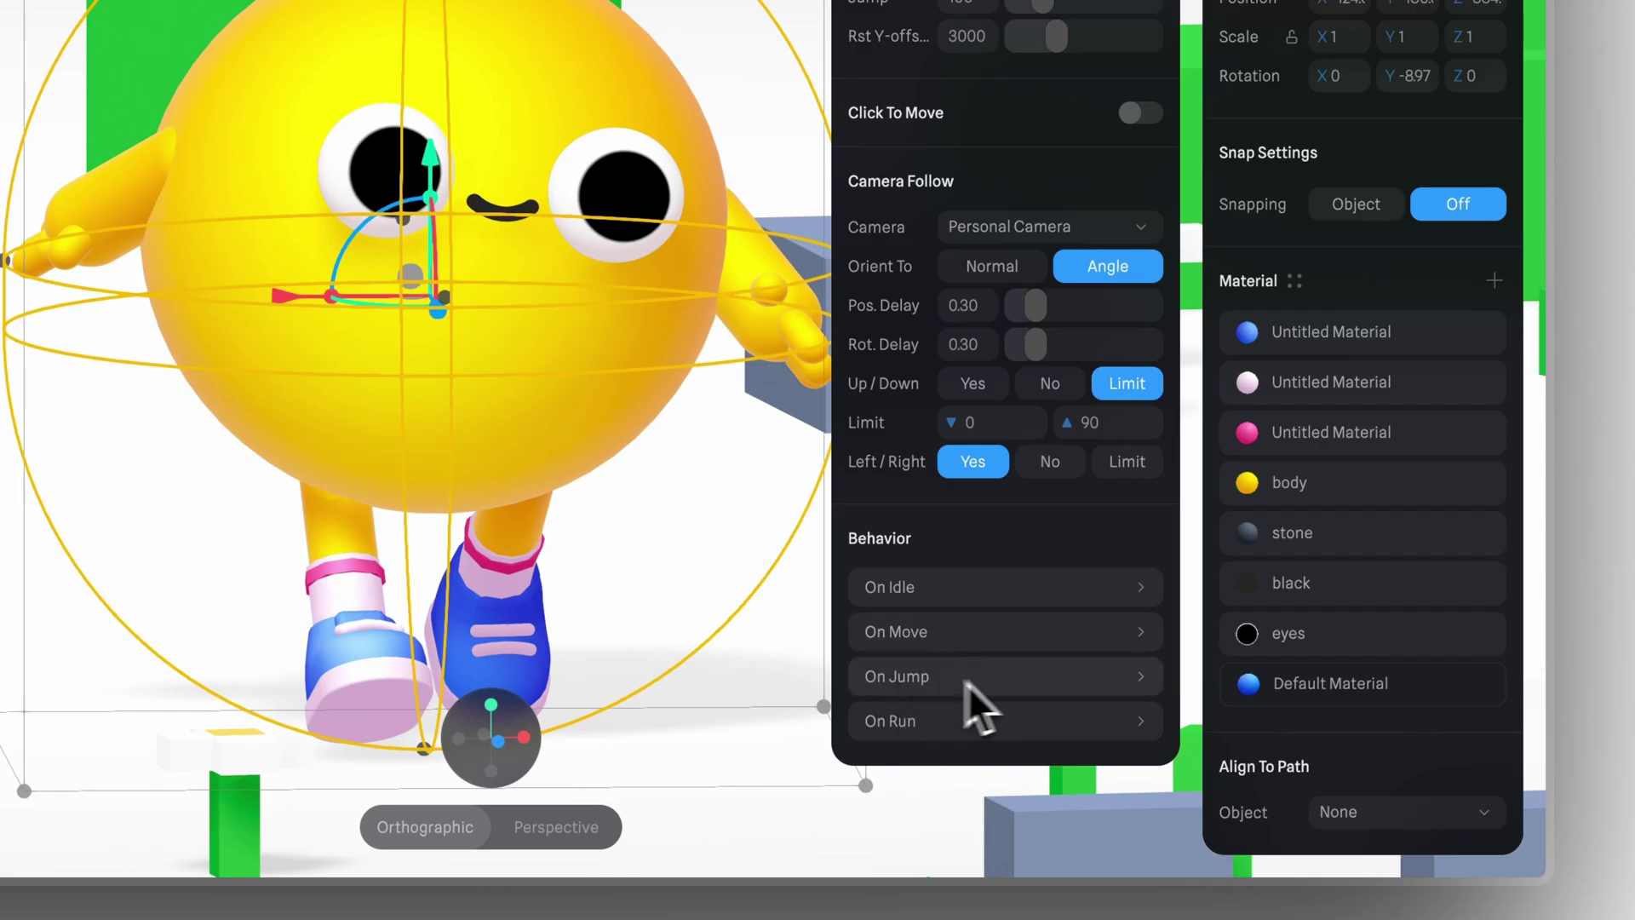
Step: Add a Transition action to the Game Controls event's On Jump behavior with Hat as its target
click(1081, 680)
scroll(1081, 681, down, 5)
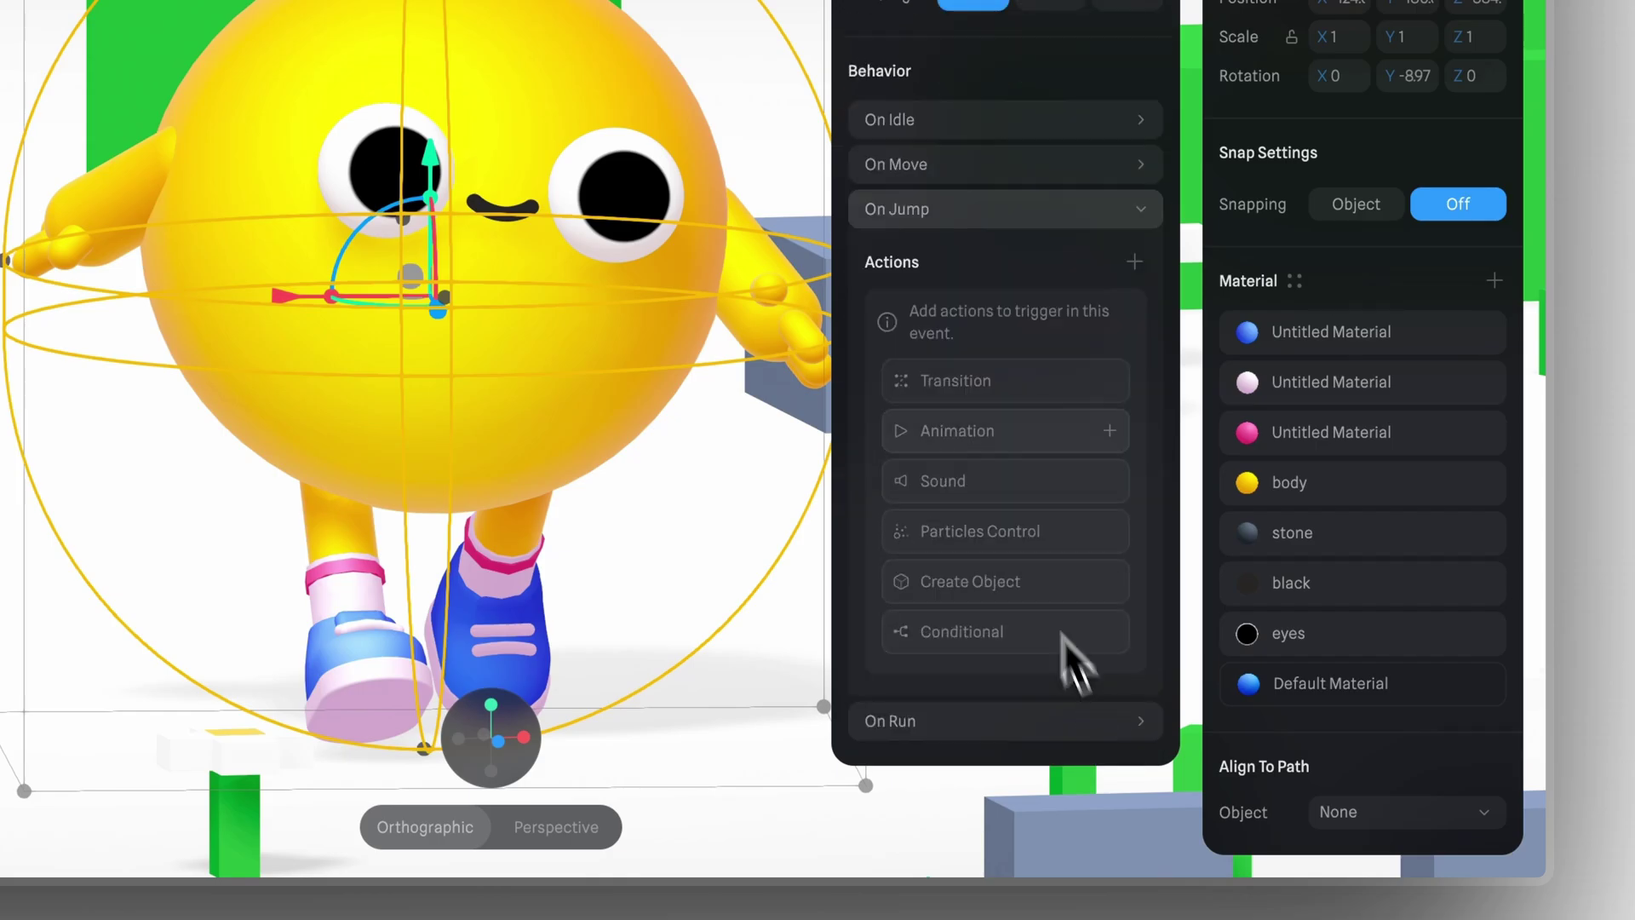
click(1056, 388)
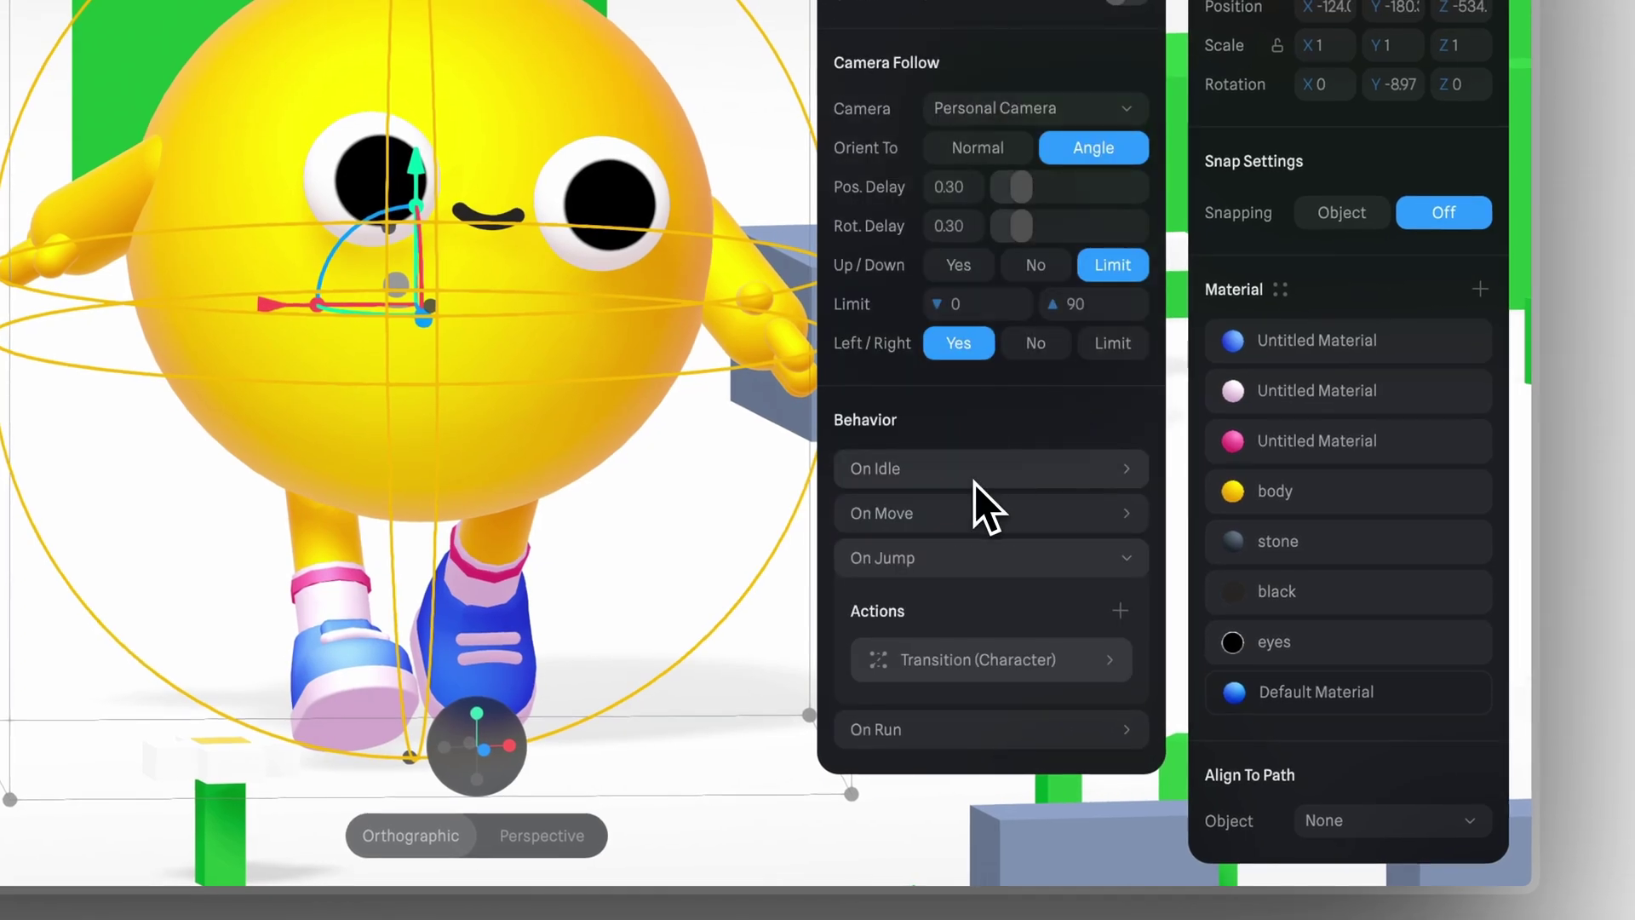
click(990, 647)
scroll(993, 686, down, 5)
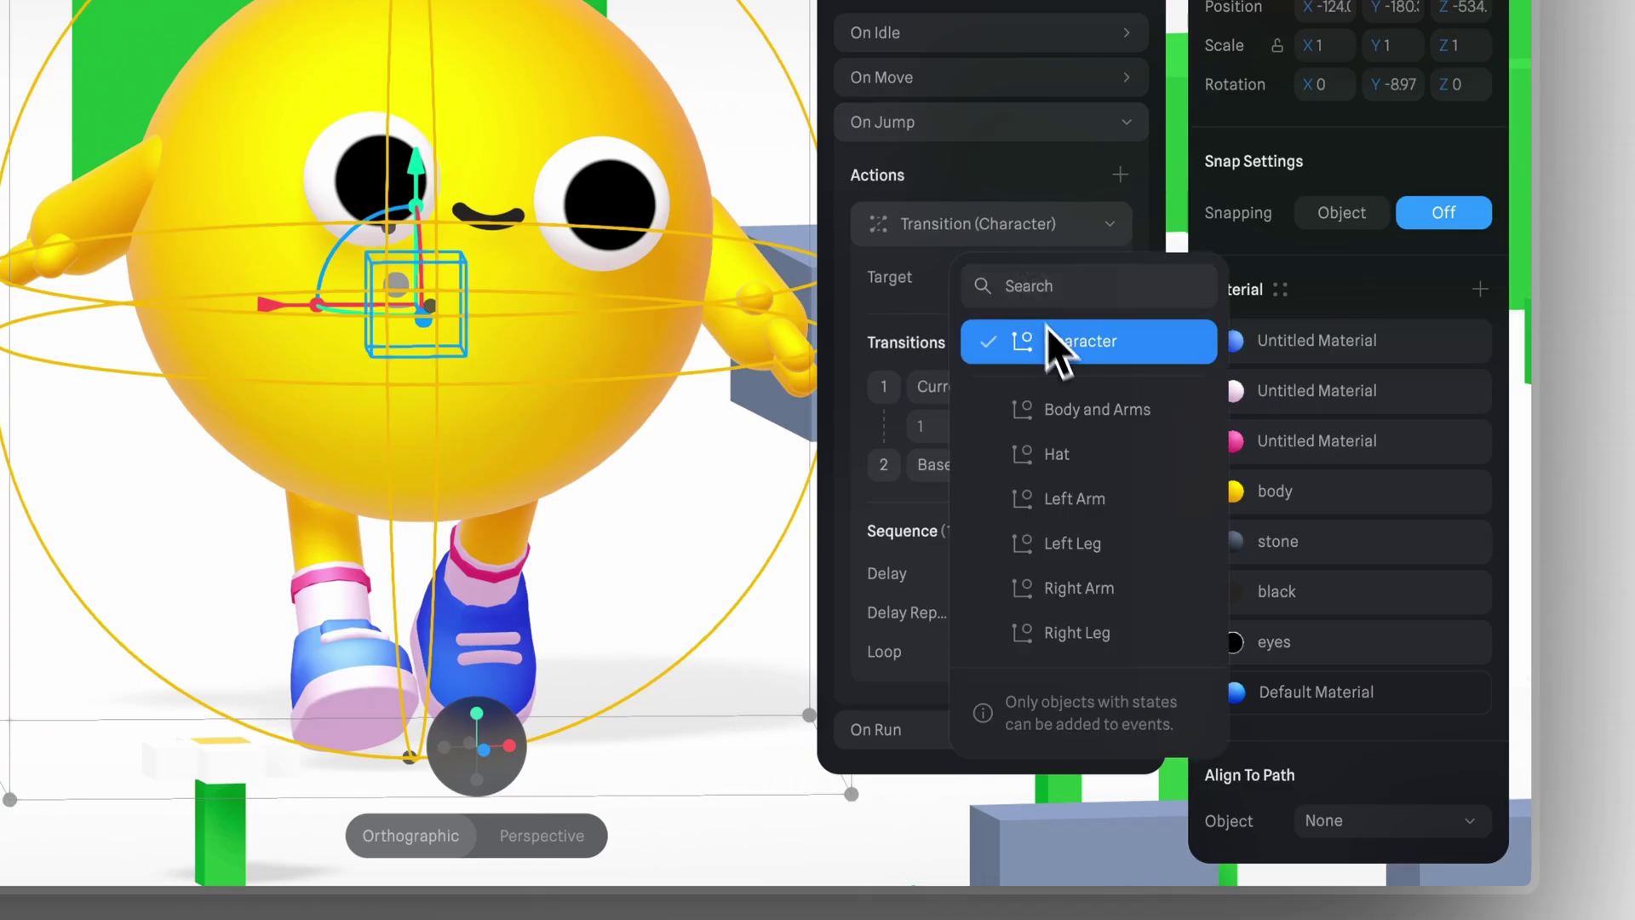
click(1055, 452)
click(973, 465)
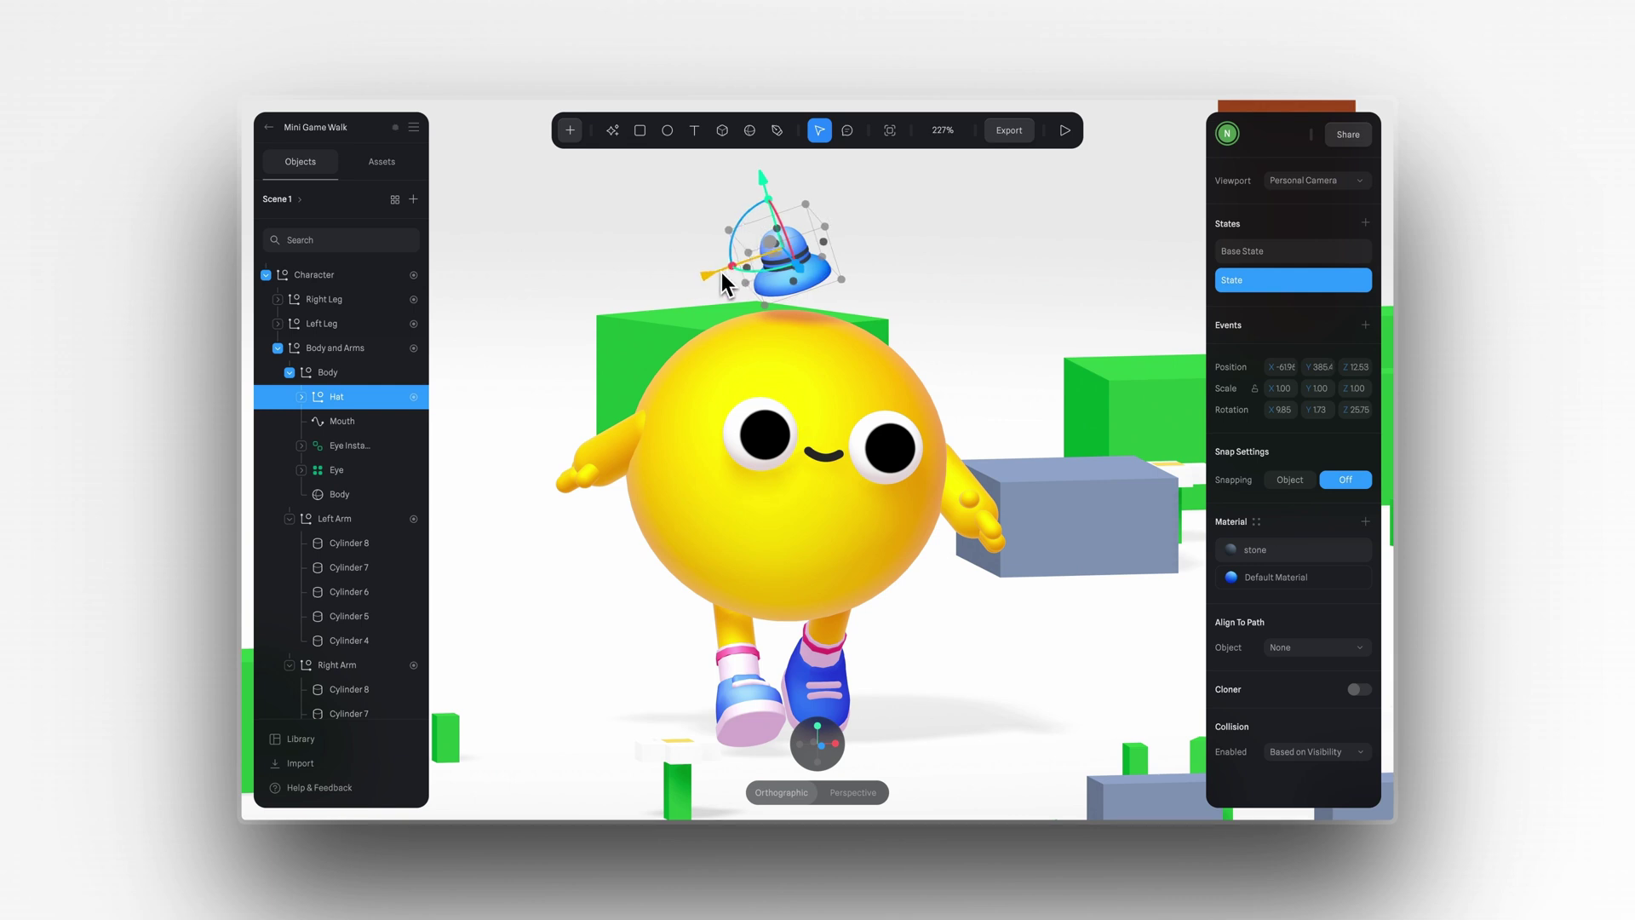
Step: Check the Hat's Base State against its raised State and play the scene to test the hat's jump transition
click(1278, 251)
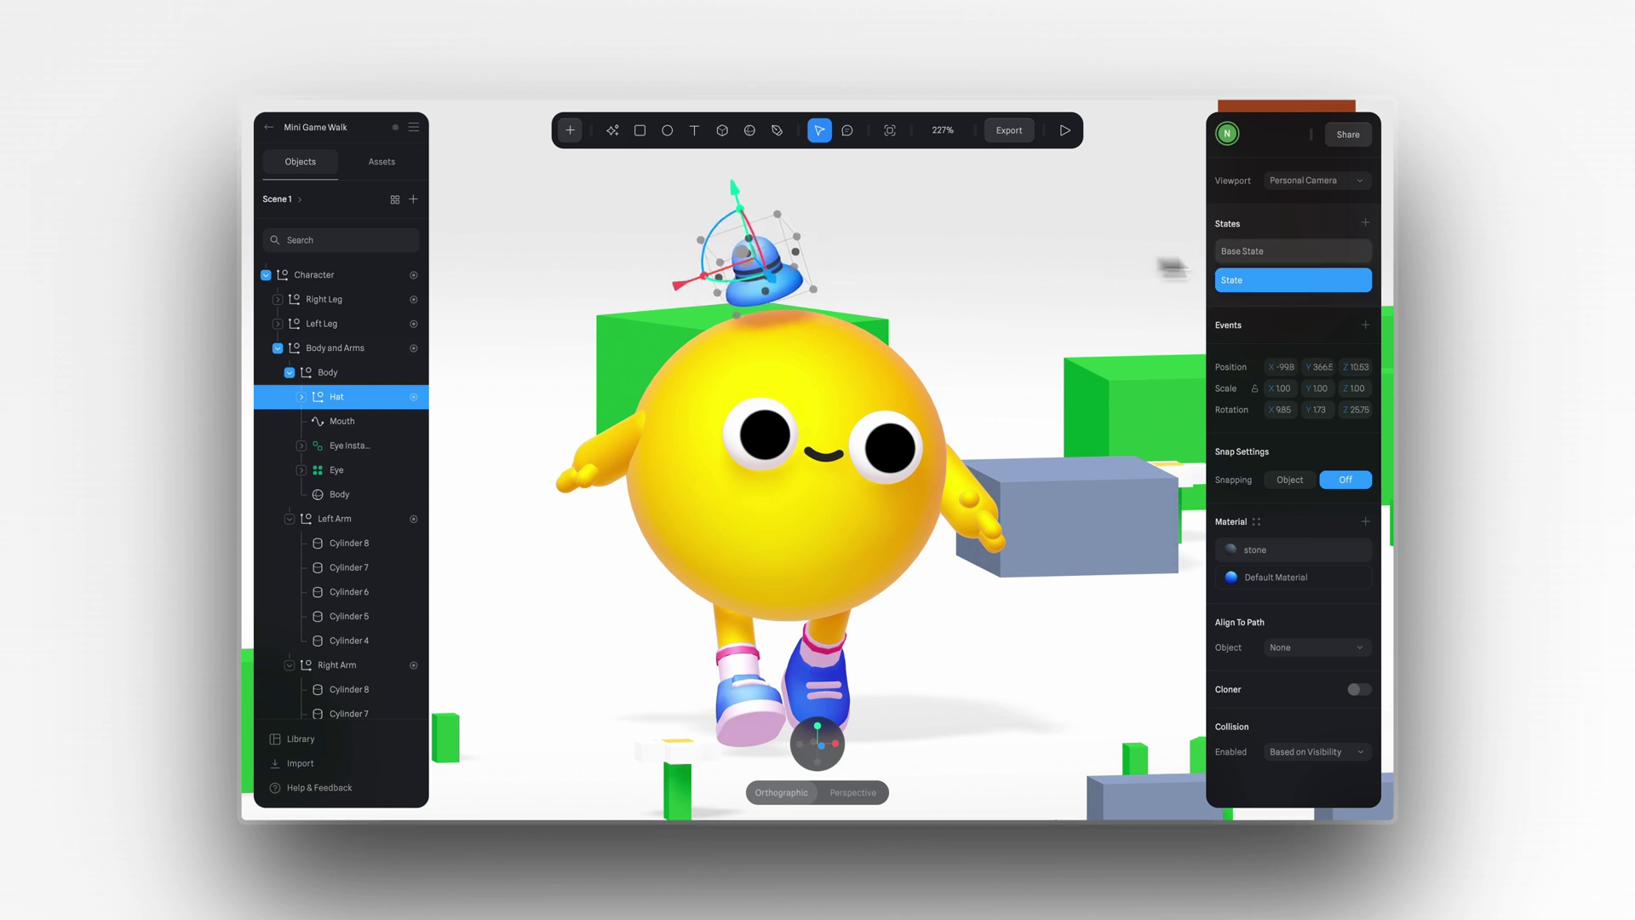
click(1284, 277)
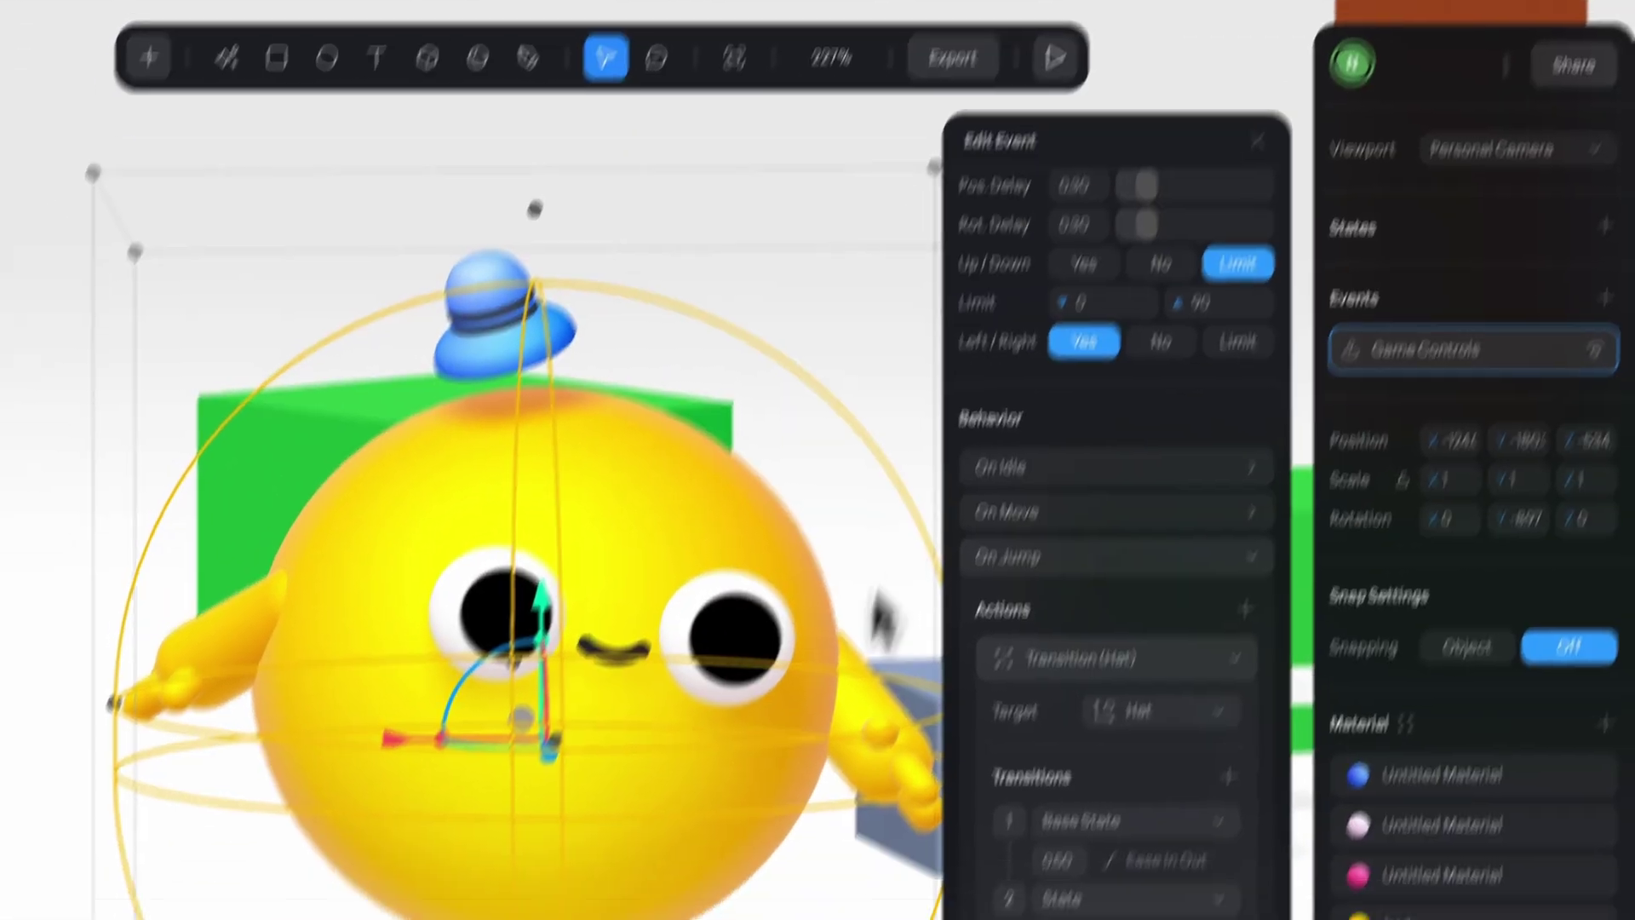
click(1064, 130)
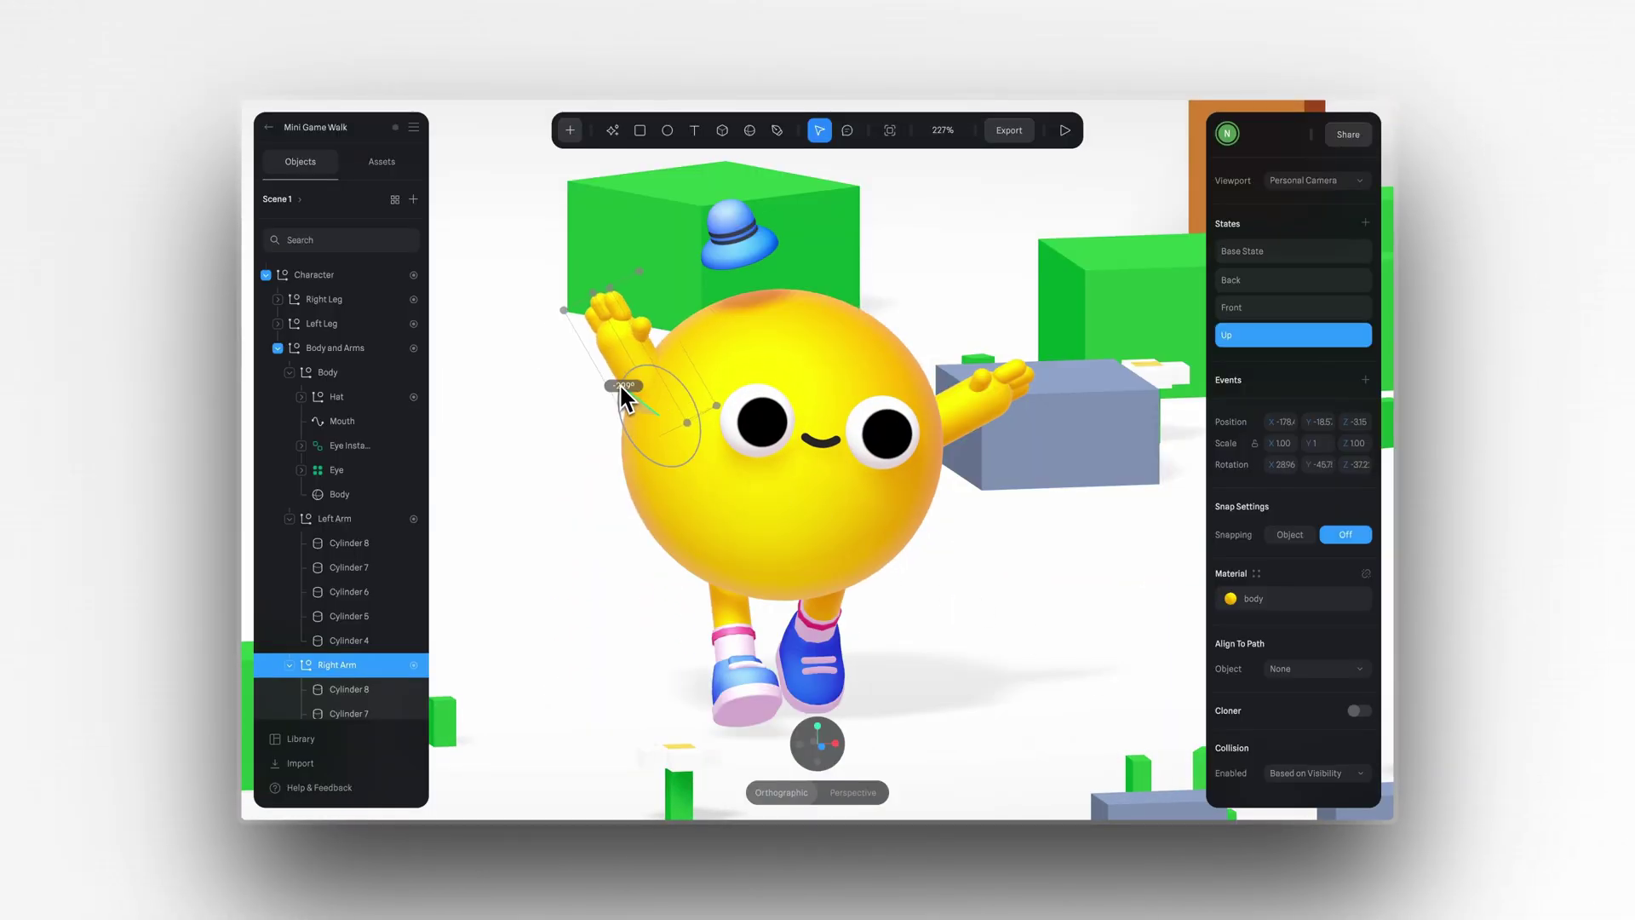
Step: Adjust the rotation of the raised Right Arm in its Up state
drag(620, 383, 605, 416)
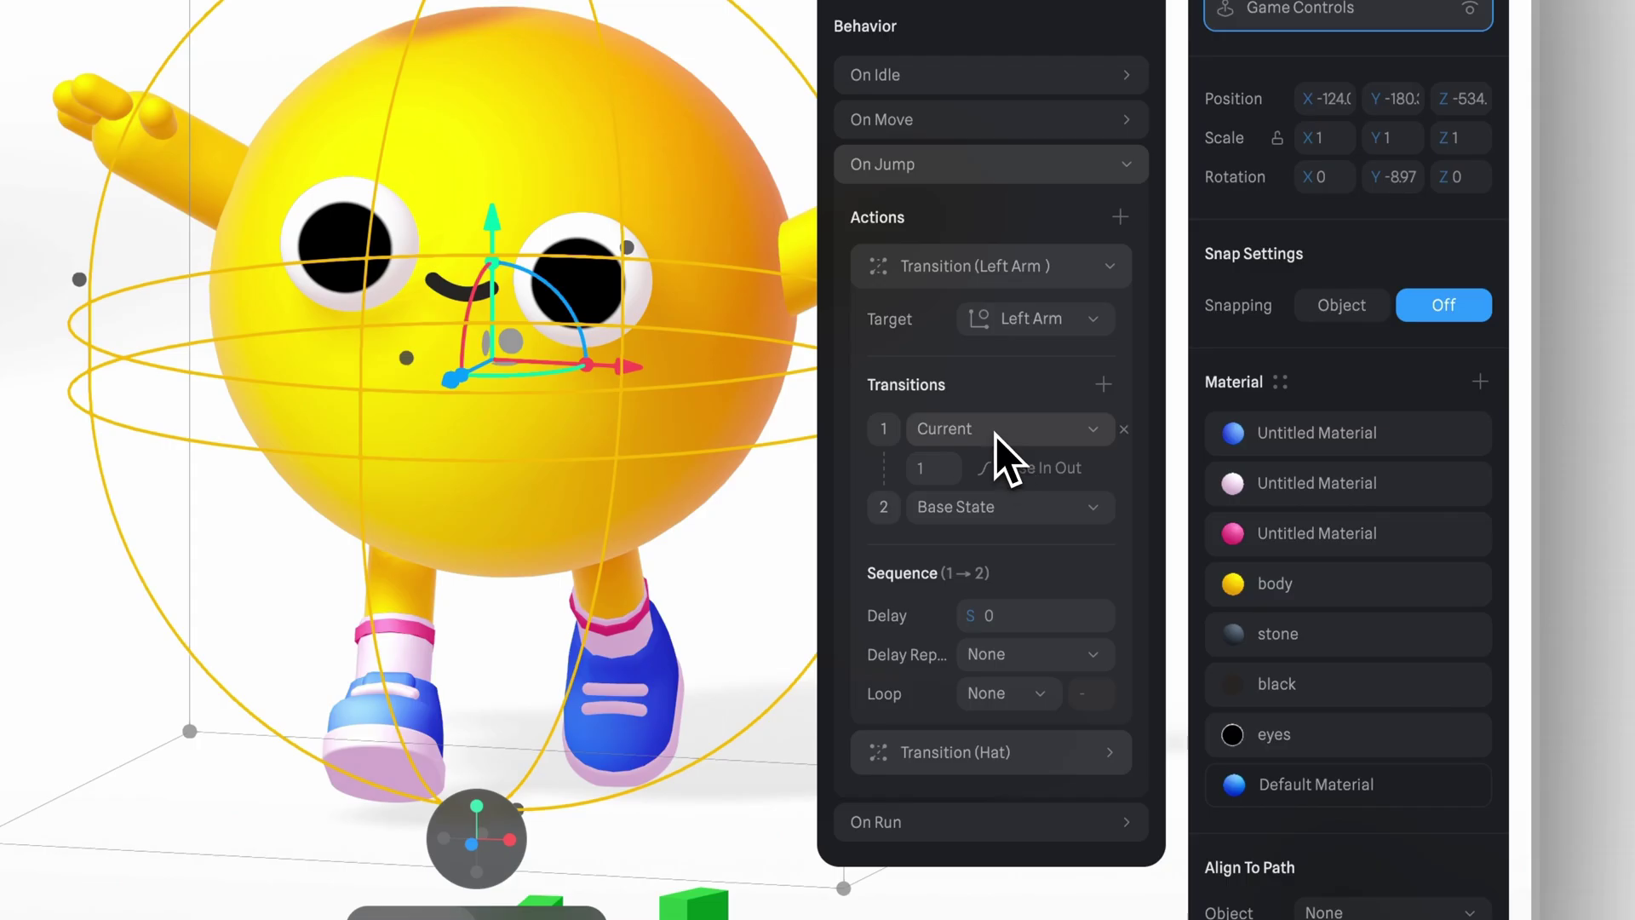
Step: Set the On Jump Left Arm transition to run from Base State to Up, and retarget its duplicate to Right Arm
click(994, 436)
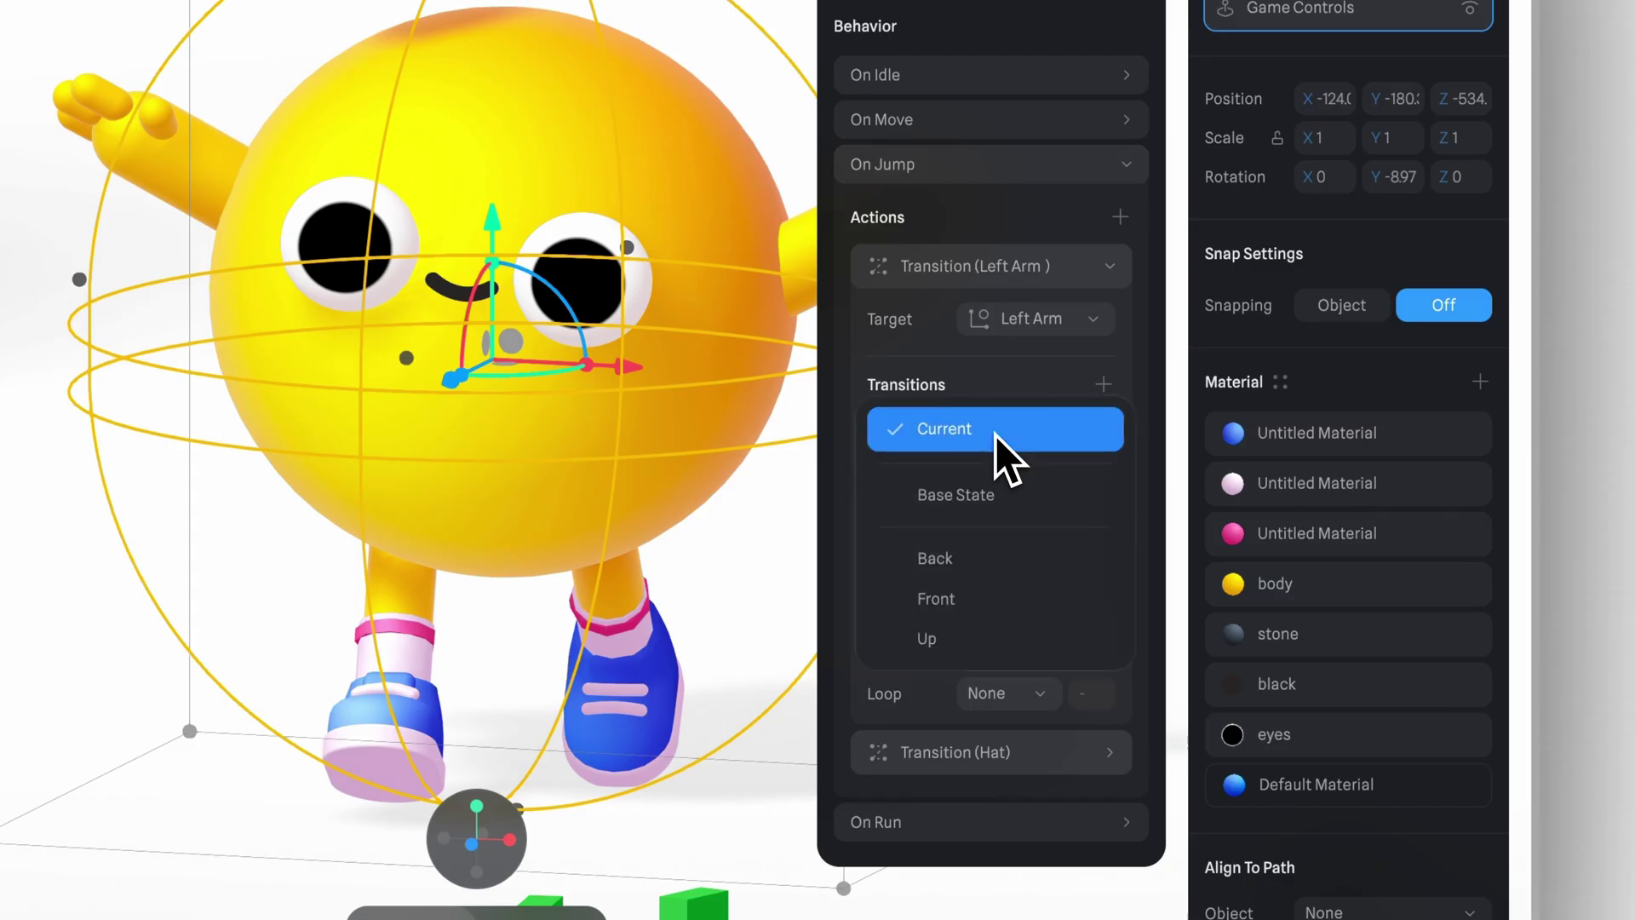
click(991, 494)
click(970, 507)
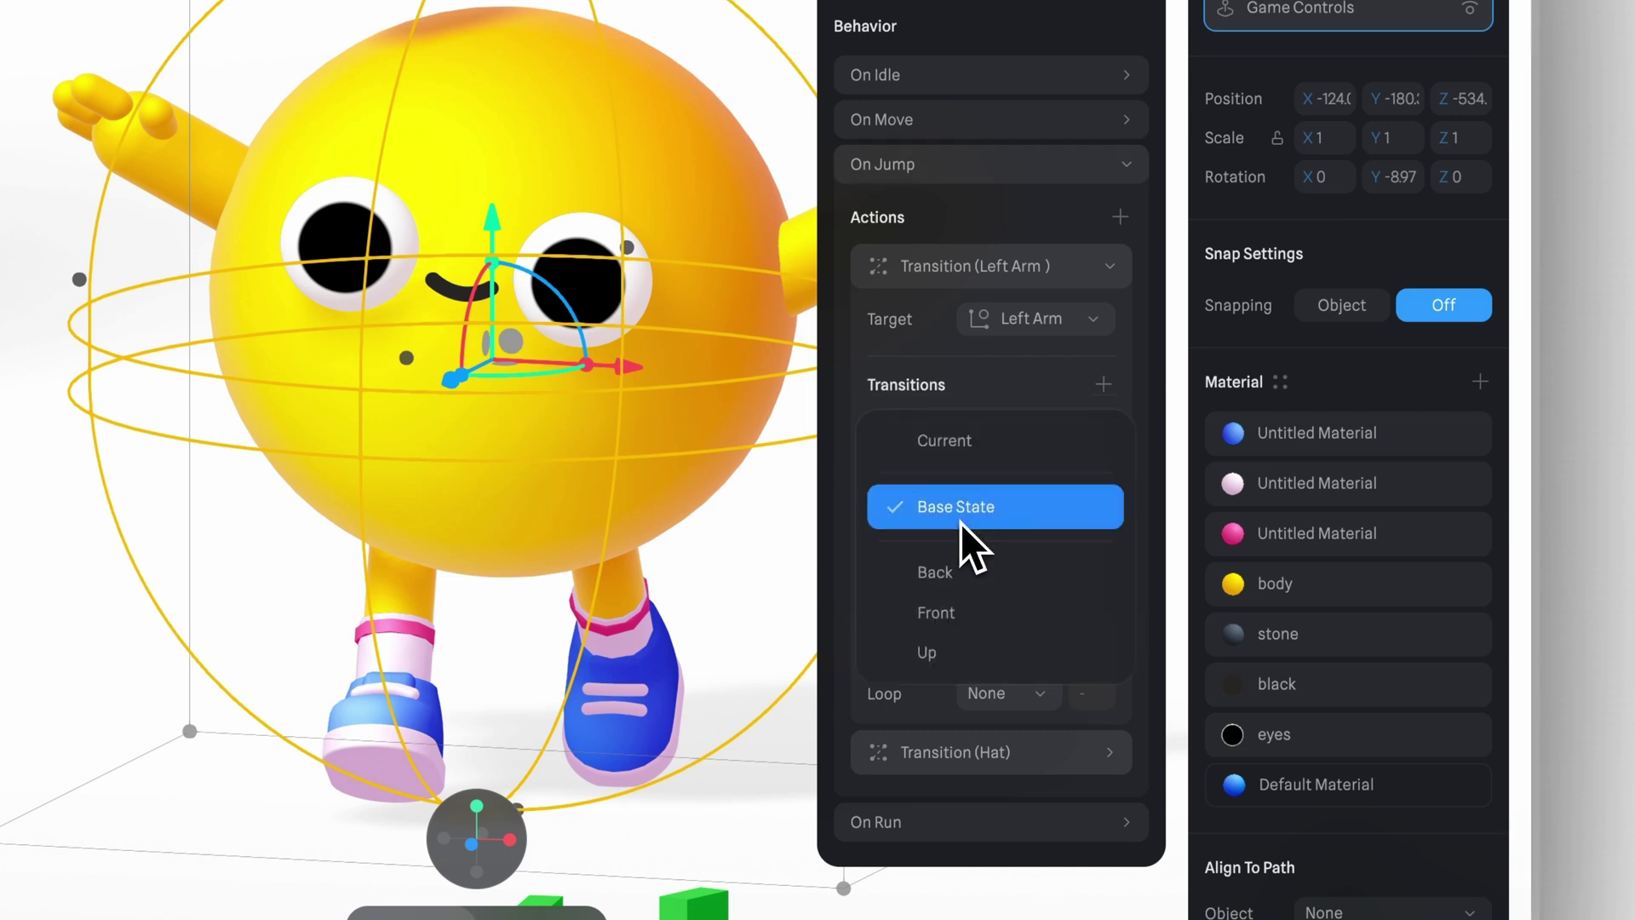
click(962, 654)
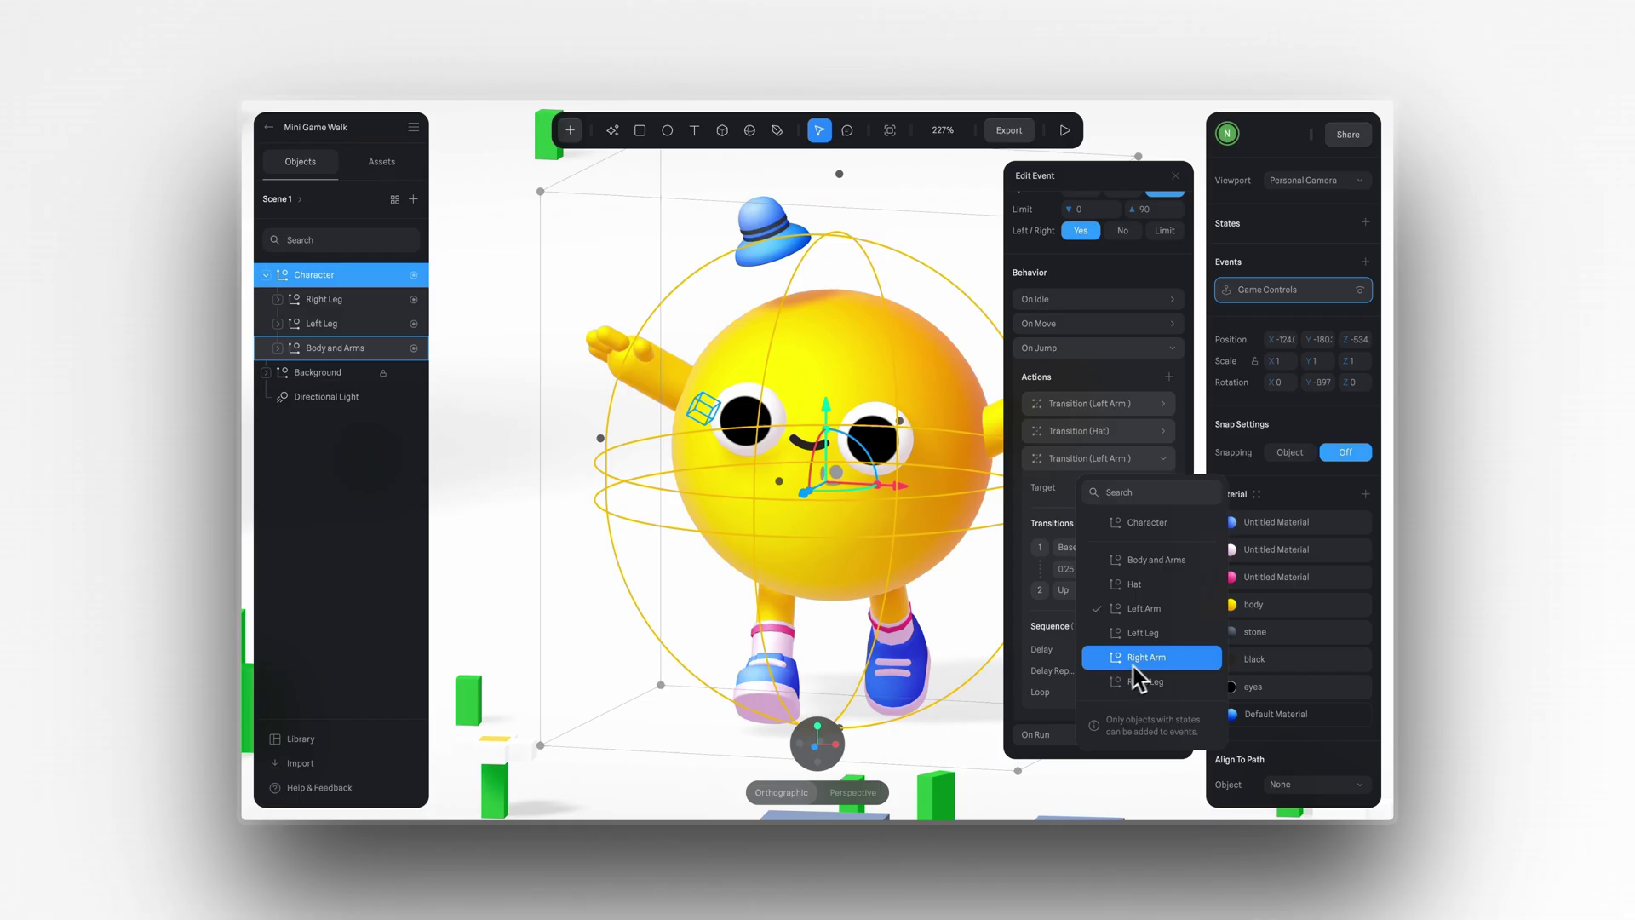
click(1146, 657)
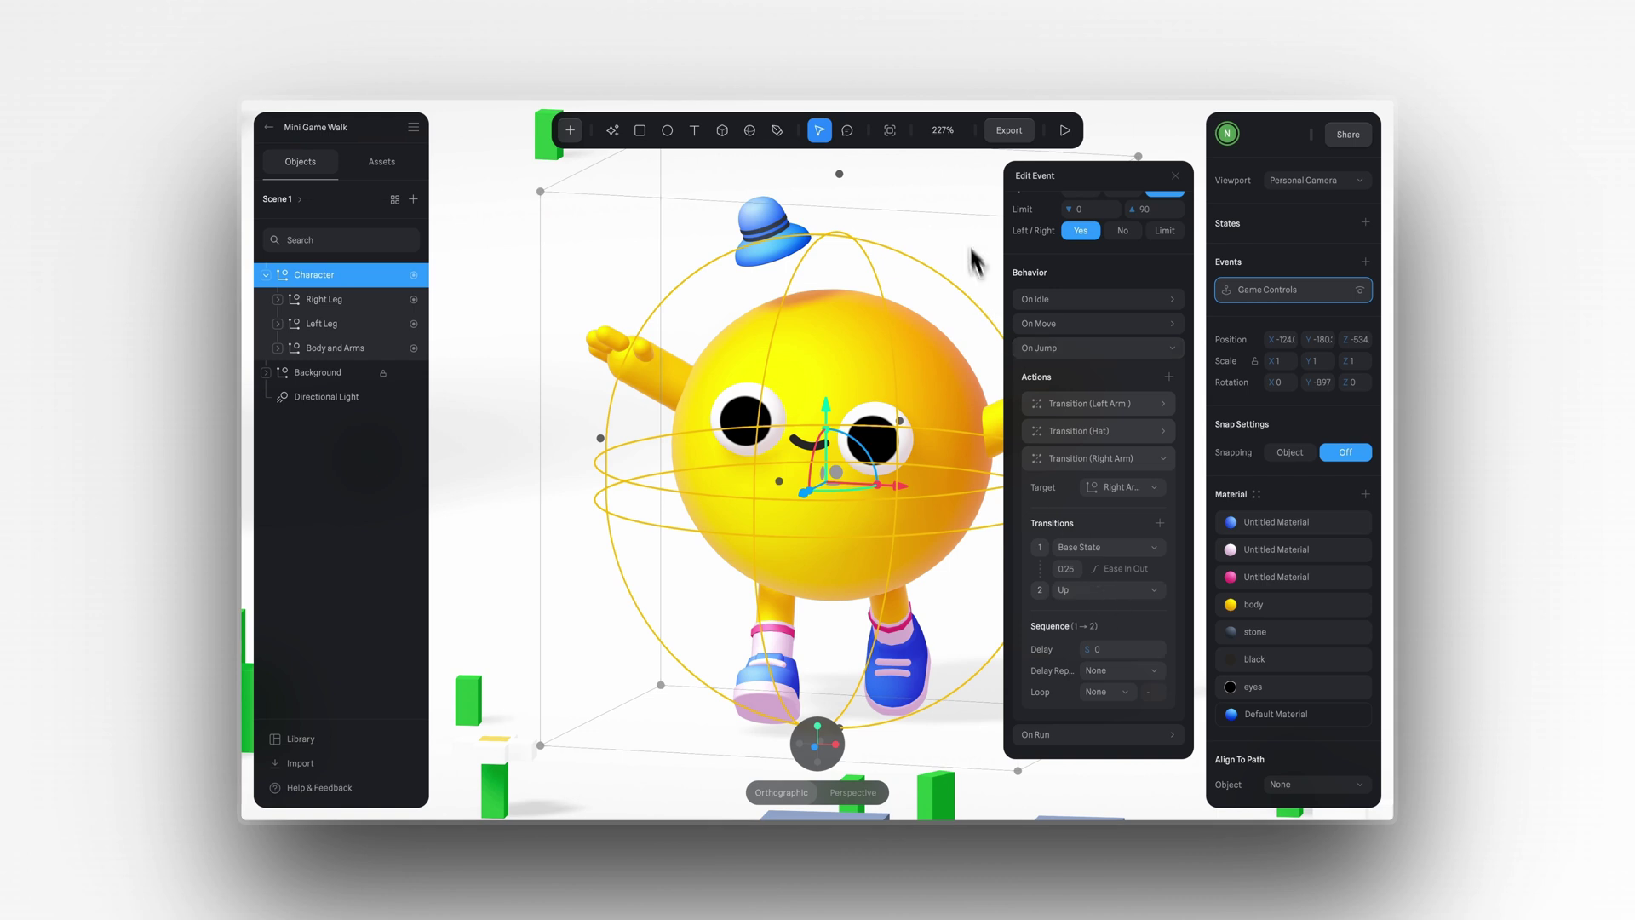
Step: Play the scene and make the character jump and walk to test the hat and arm transitions
click(1064, 132)
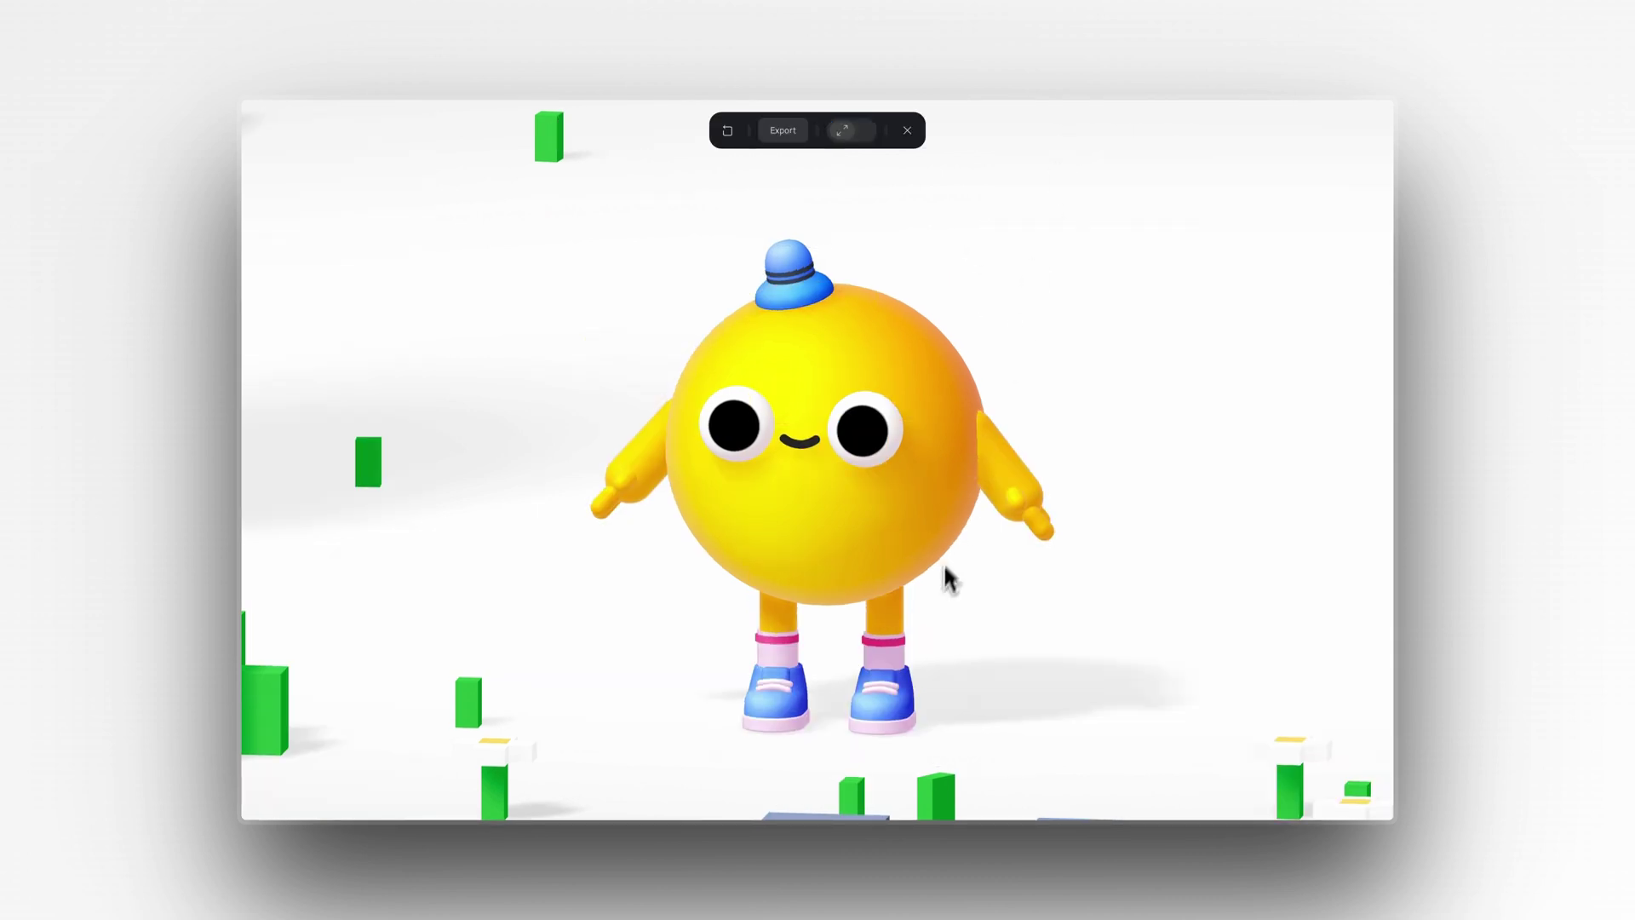
key(space)
key(Right)
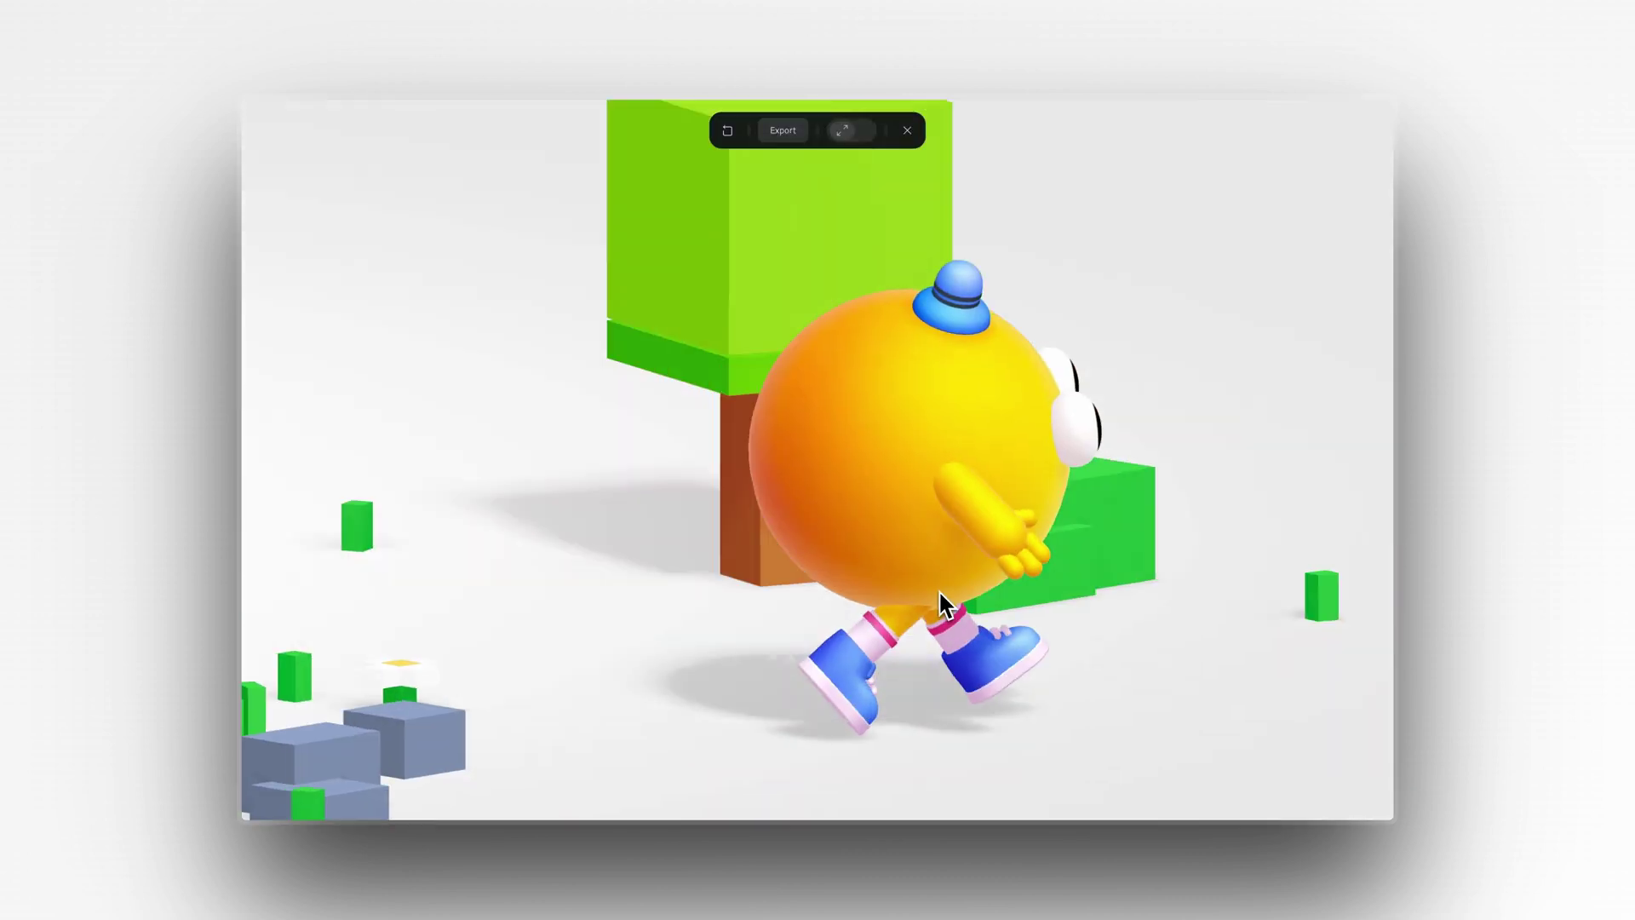
key(Left)
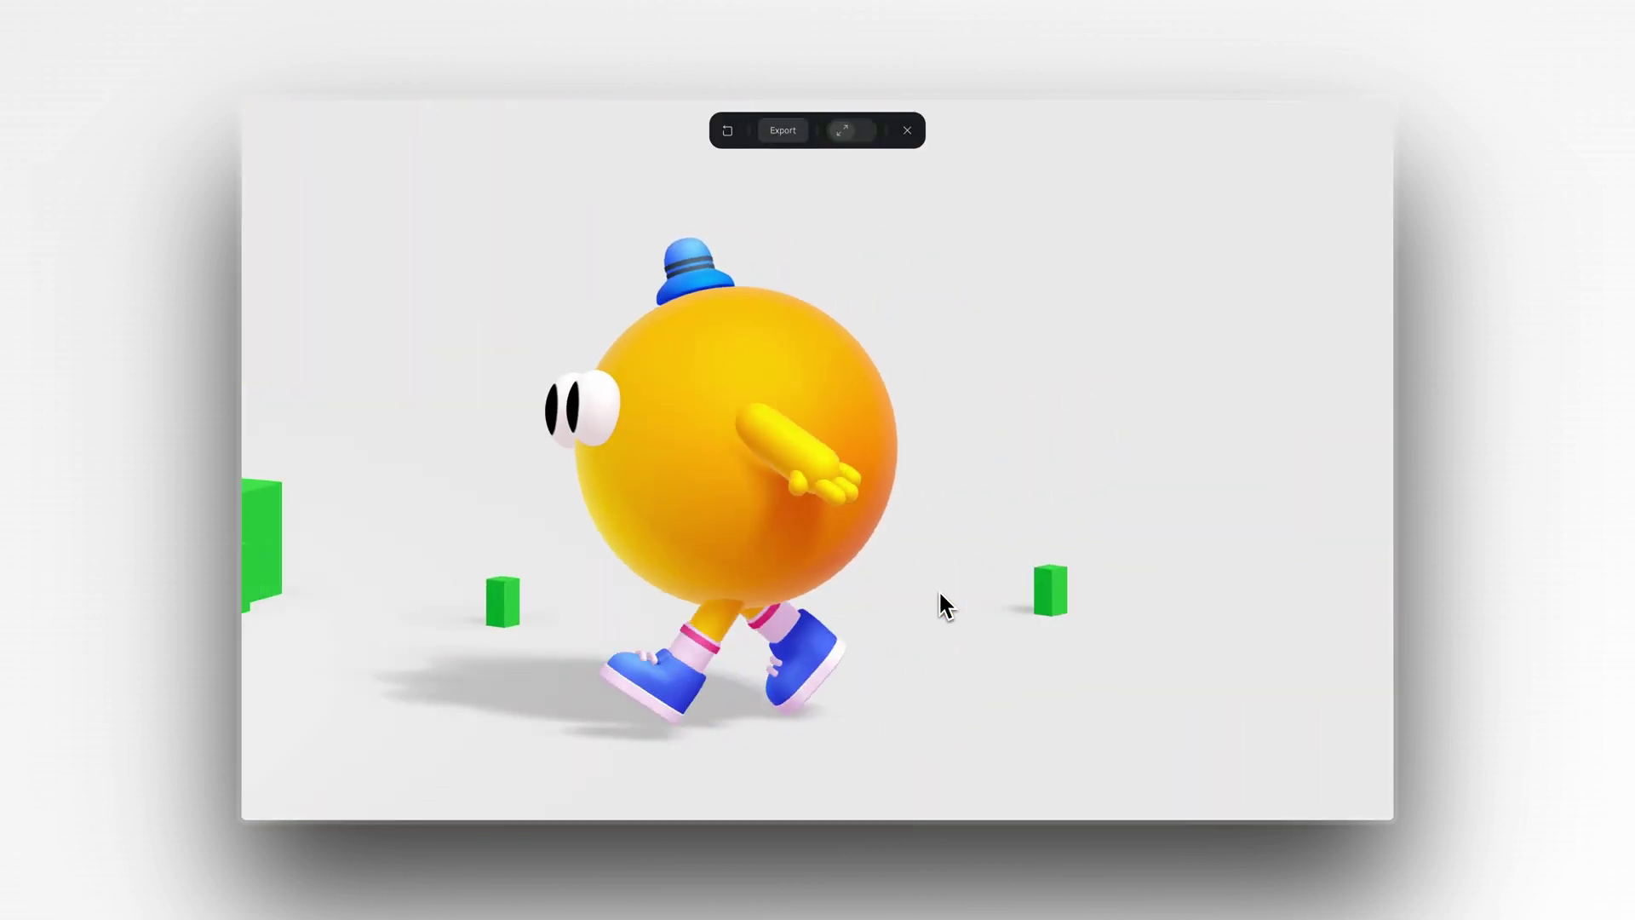
key(space)
key(Right)
key(Down)
key(space)
key(space)
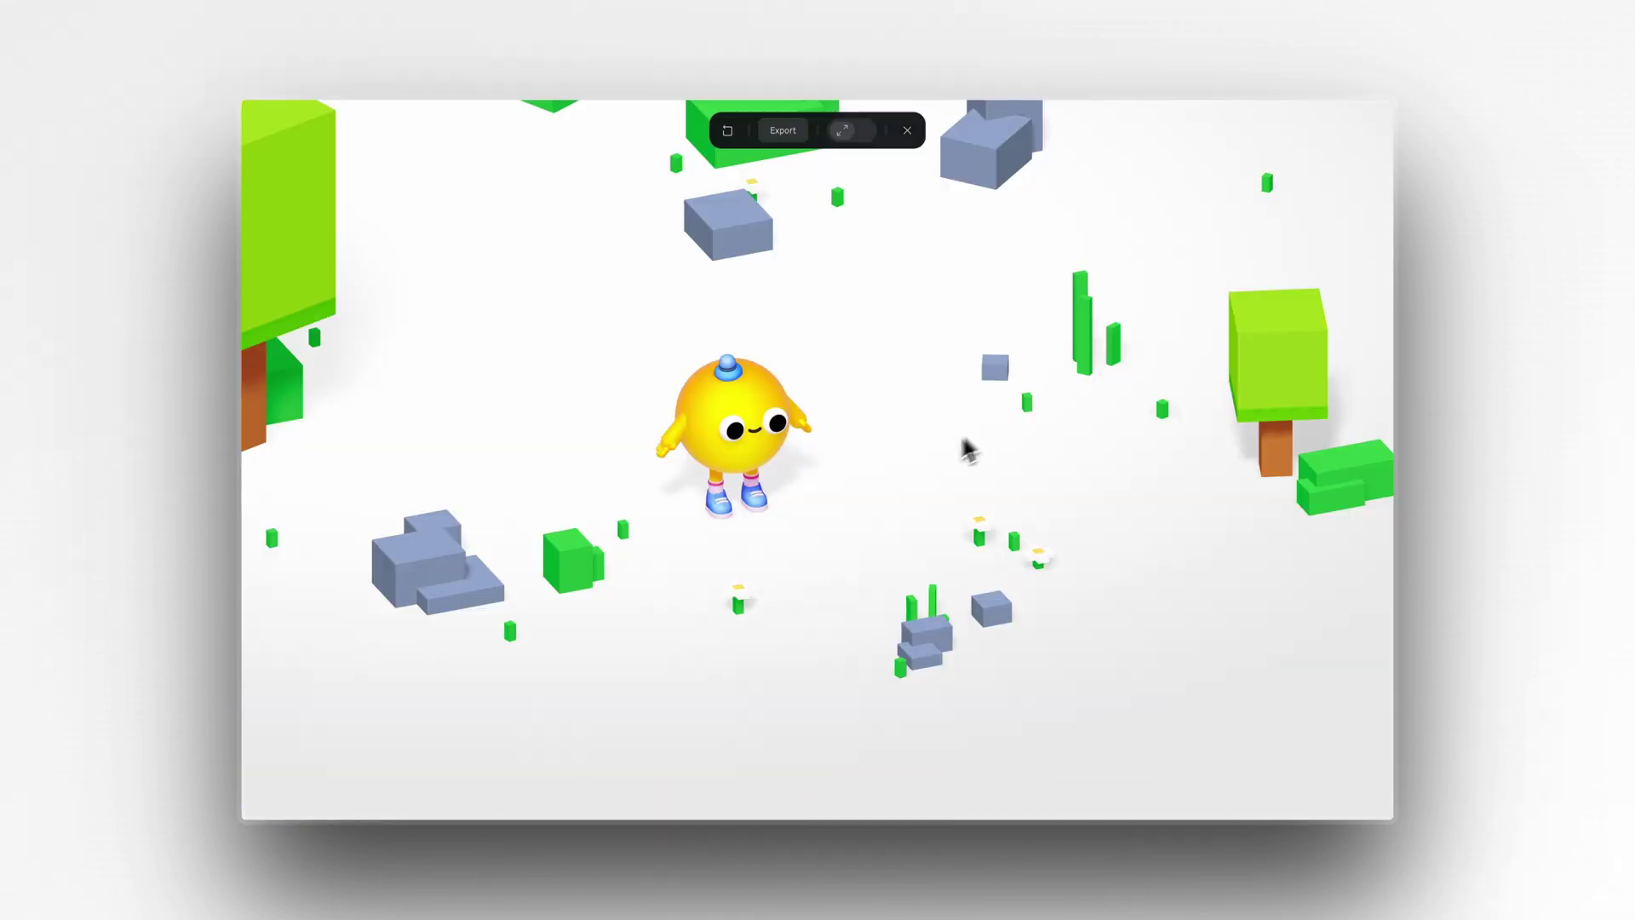
click(918, 445)
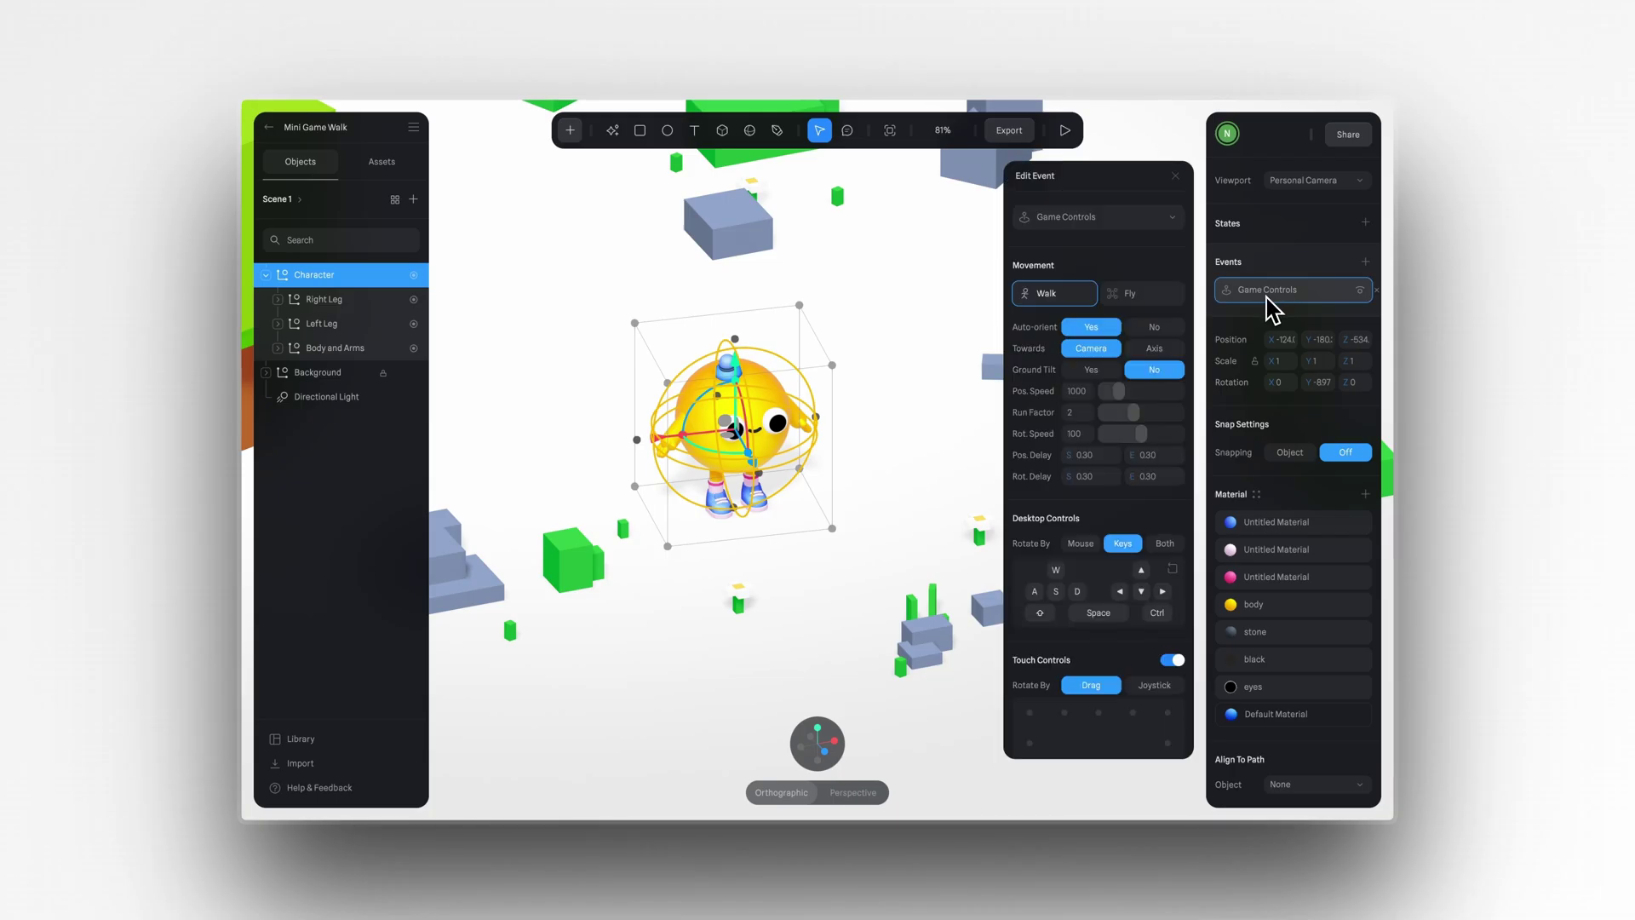
Step: Turn on Click To Move in the Character's Game Controls event
scroll(1150, 328, down, 10)
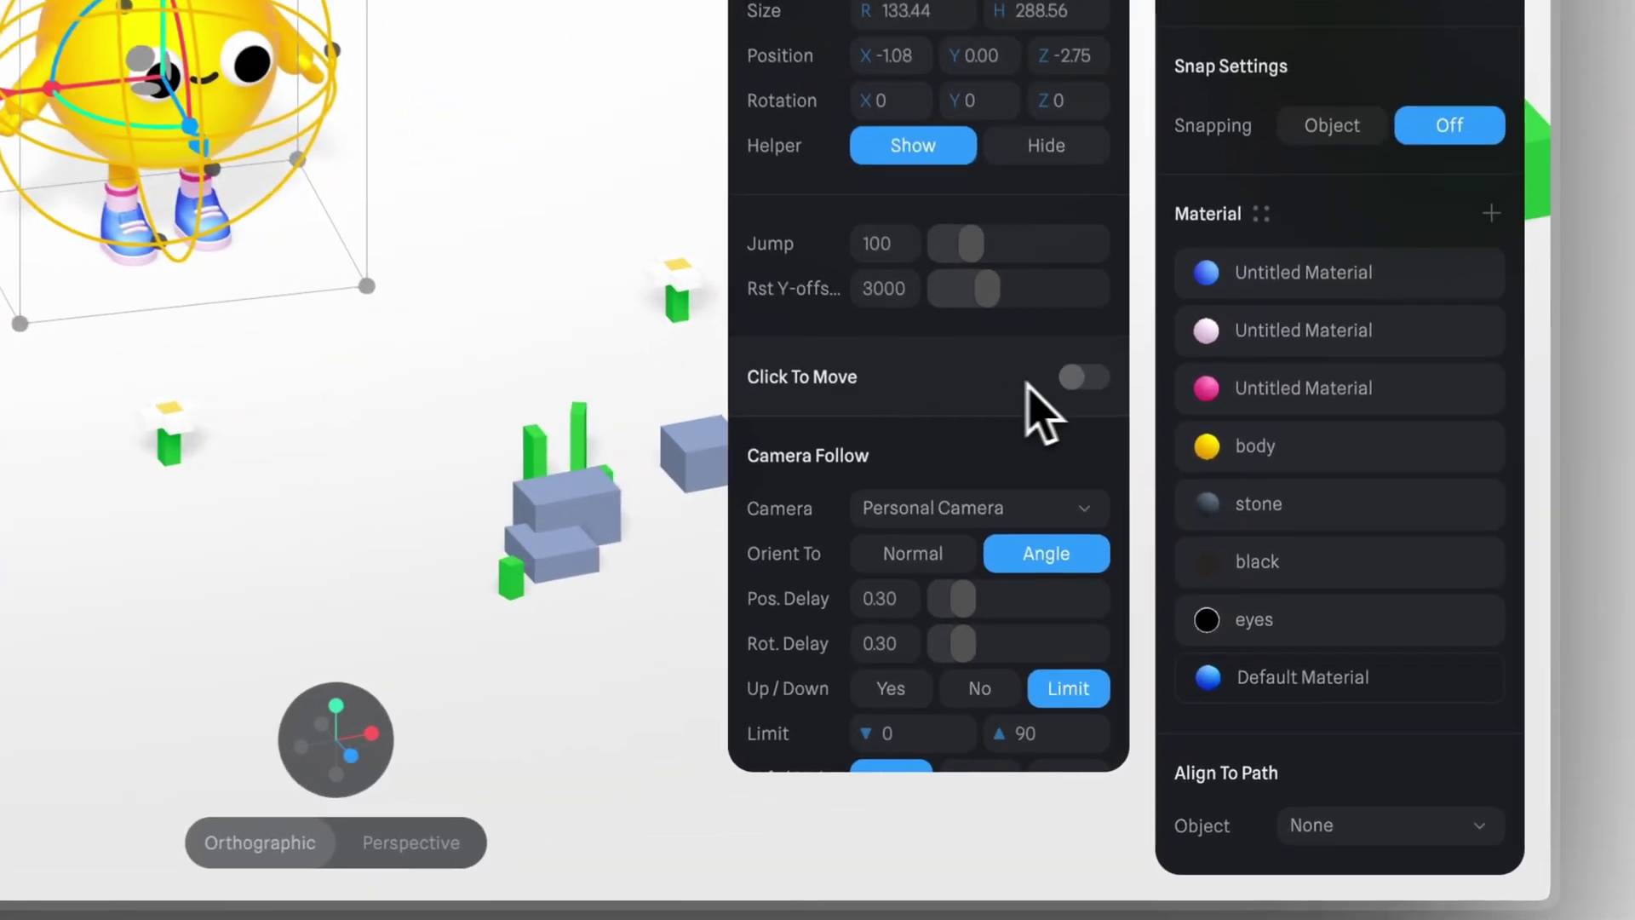
click(1171, 571)
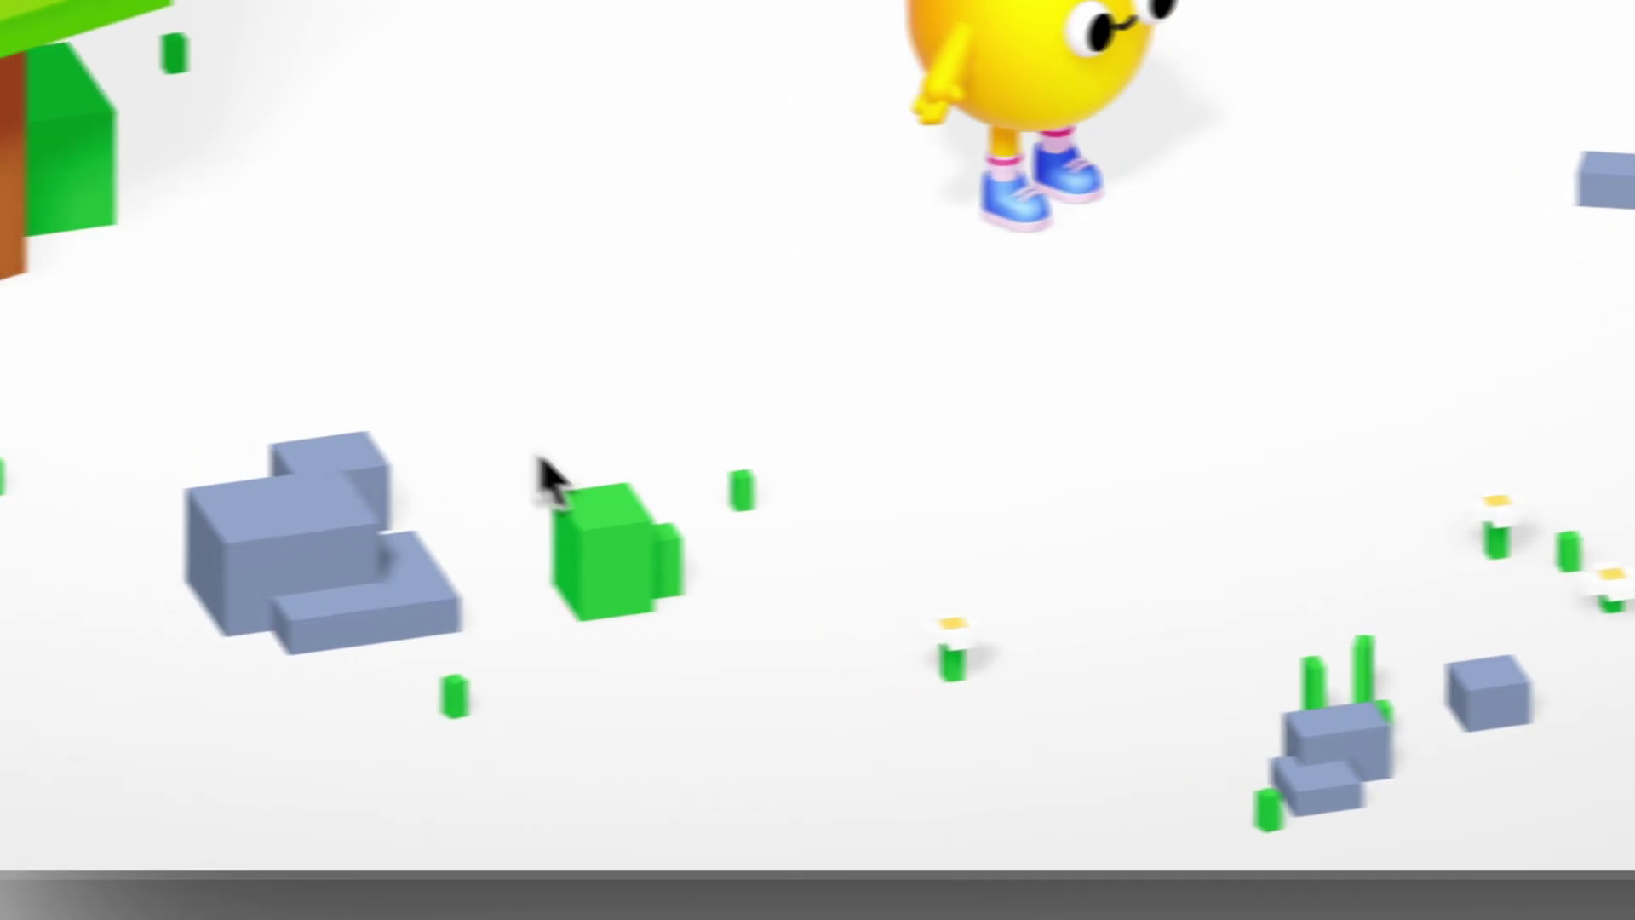
Step: Send the character to several spots on the ground in the running scene to test Click To Move
click(513, 375)
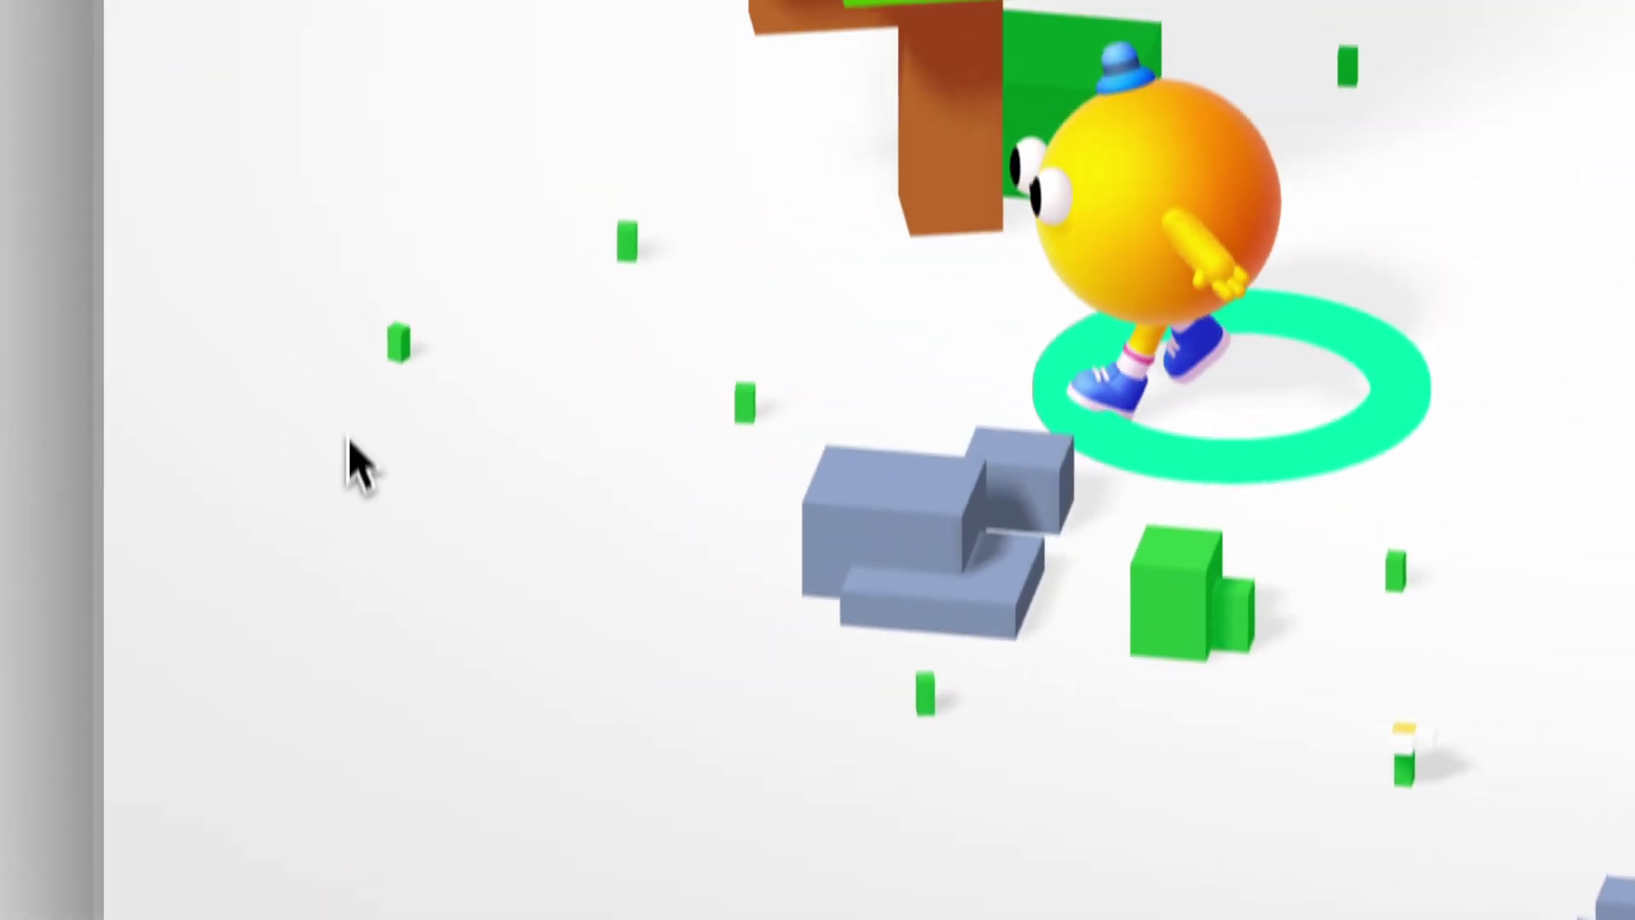
click(521, 377)
click(771, 349)
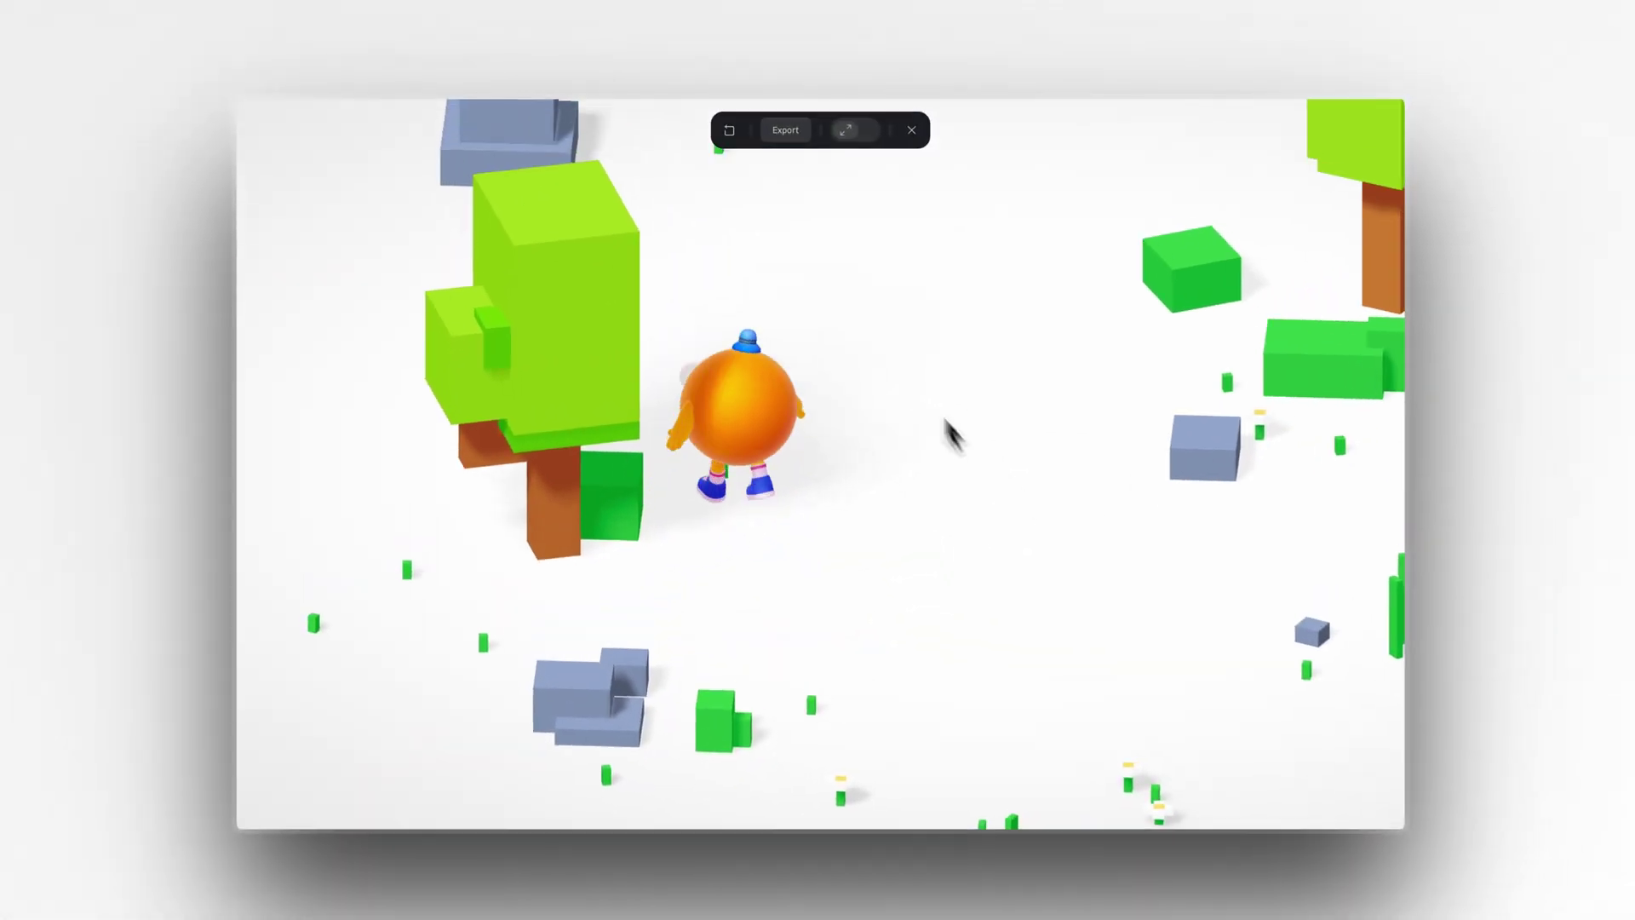
click(928, 271)
click(1334, 476)
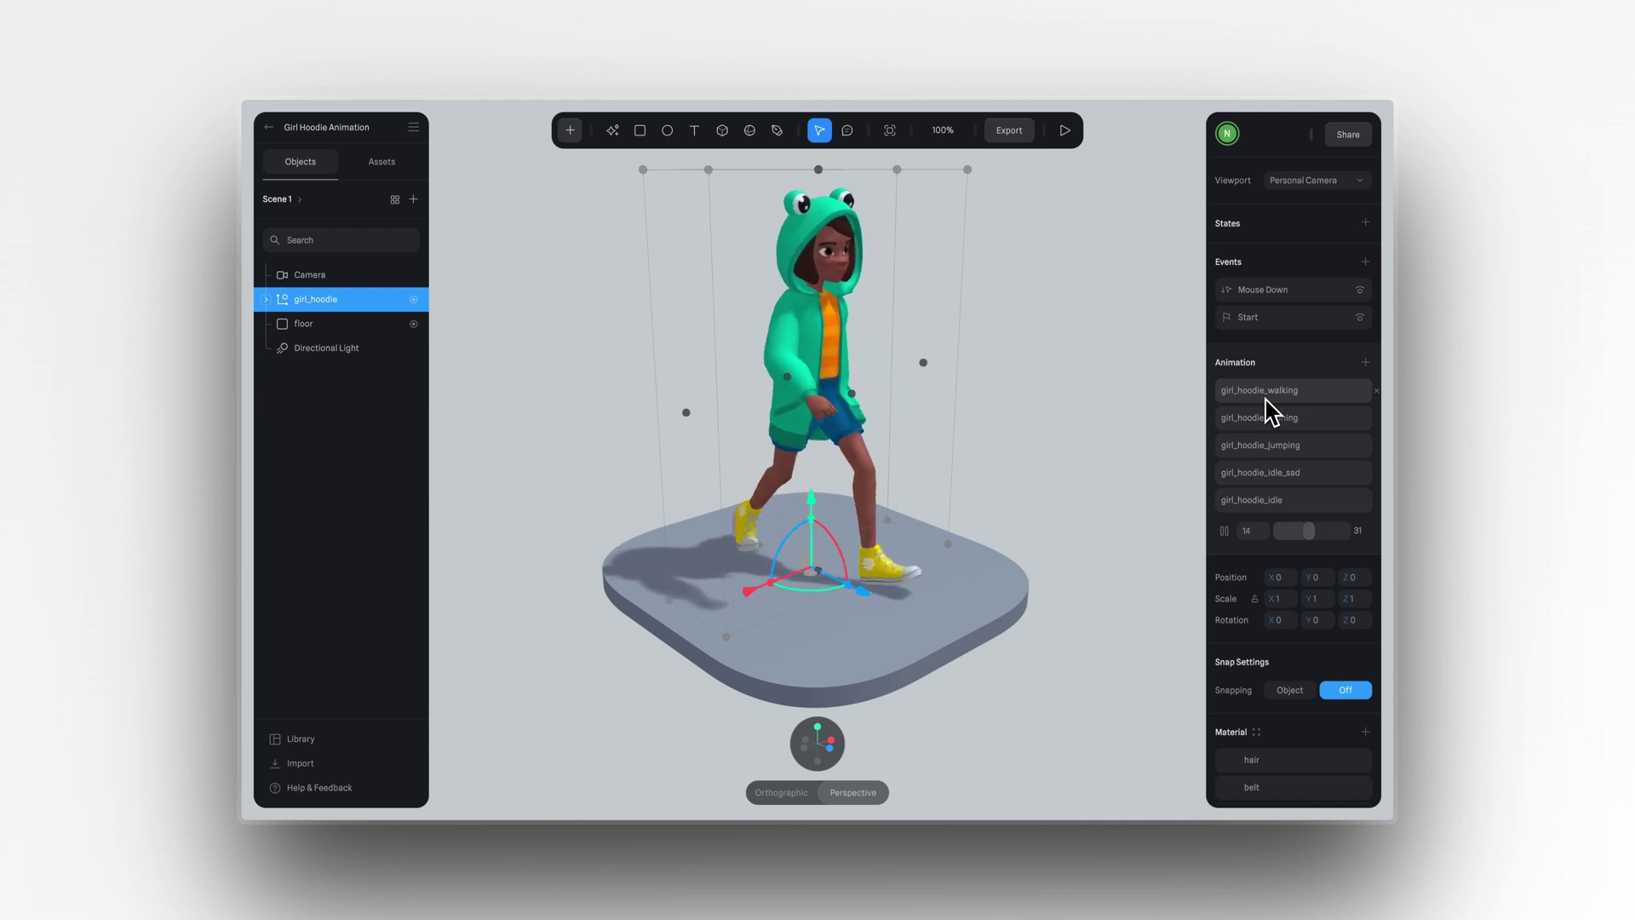
Step: Preview the girl_hoodie_running animation in the Girl Hoodie Animation scene and examine the character from several sides
click(1267, 417)
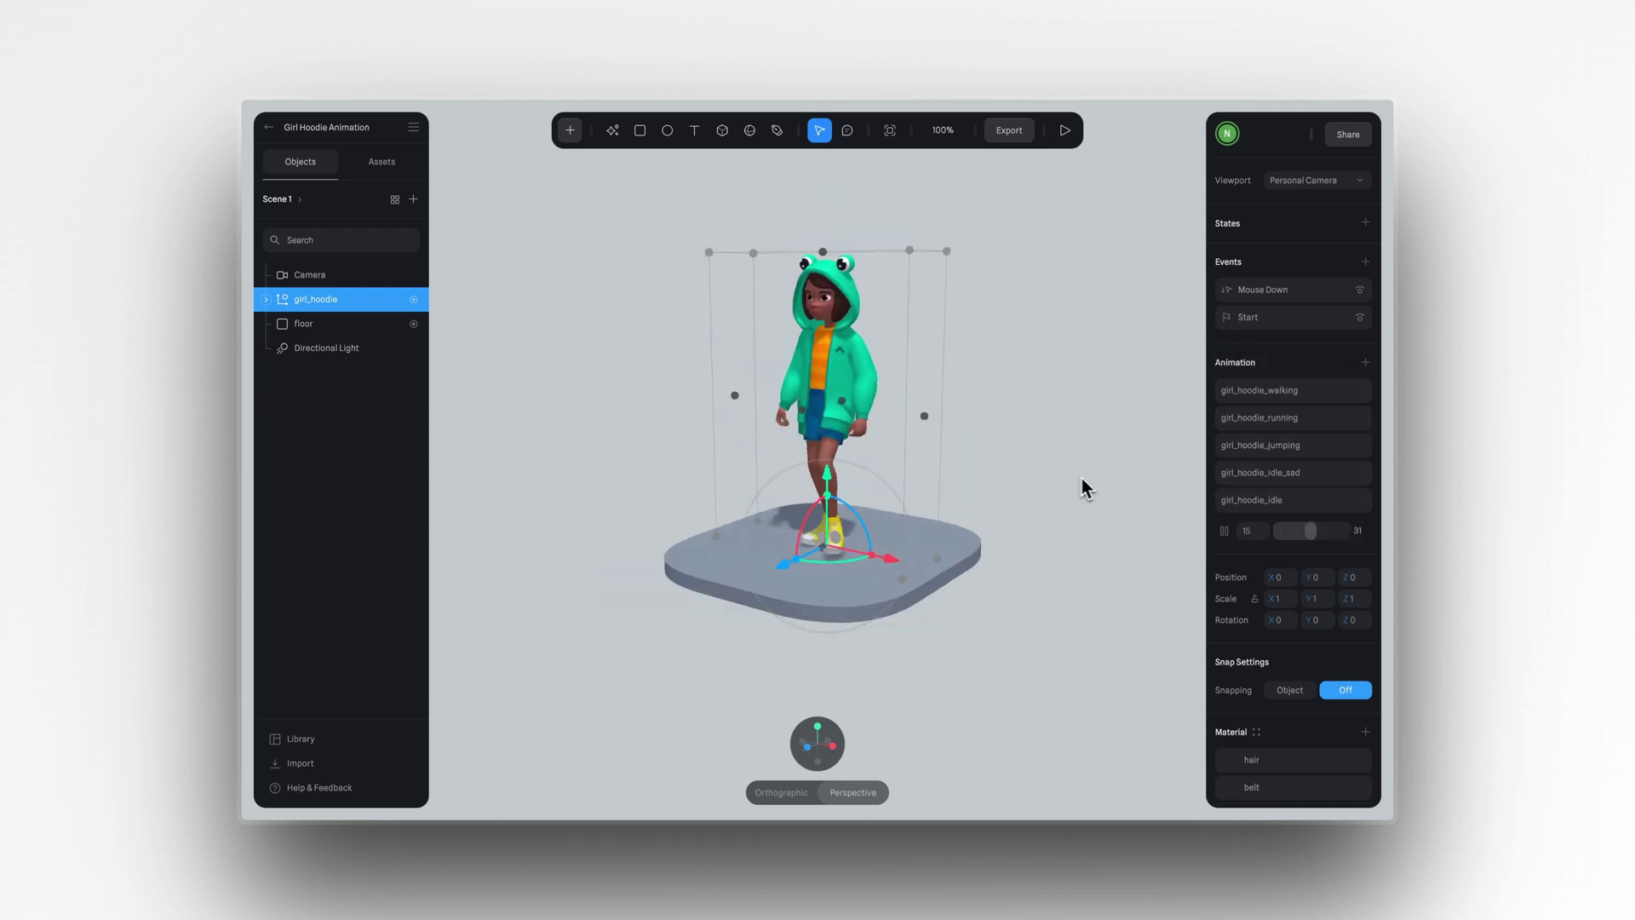
alt+drag(1081, 478, 1188, 467)
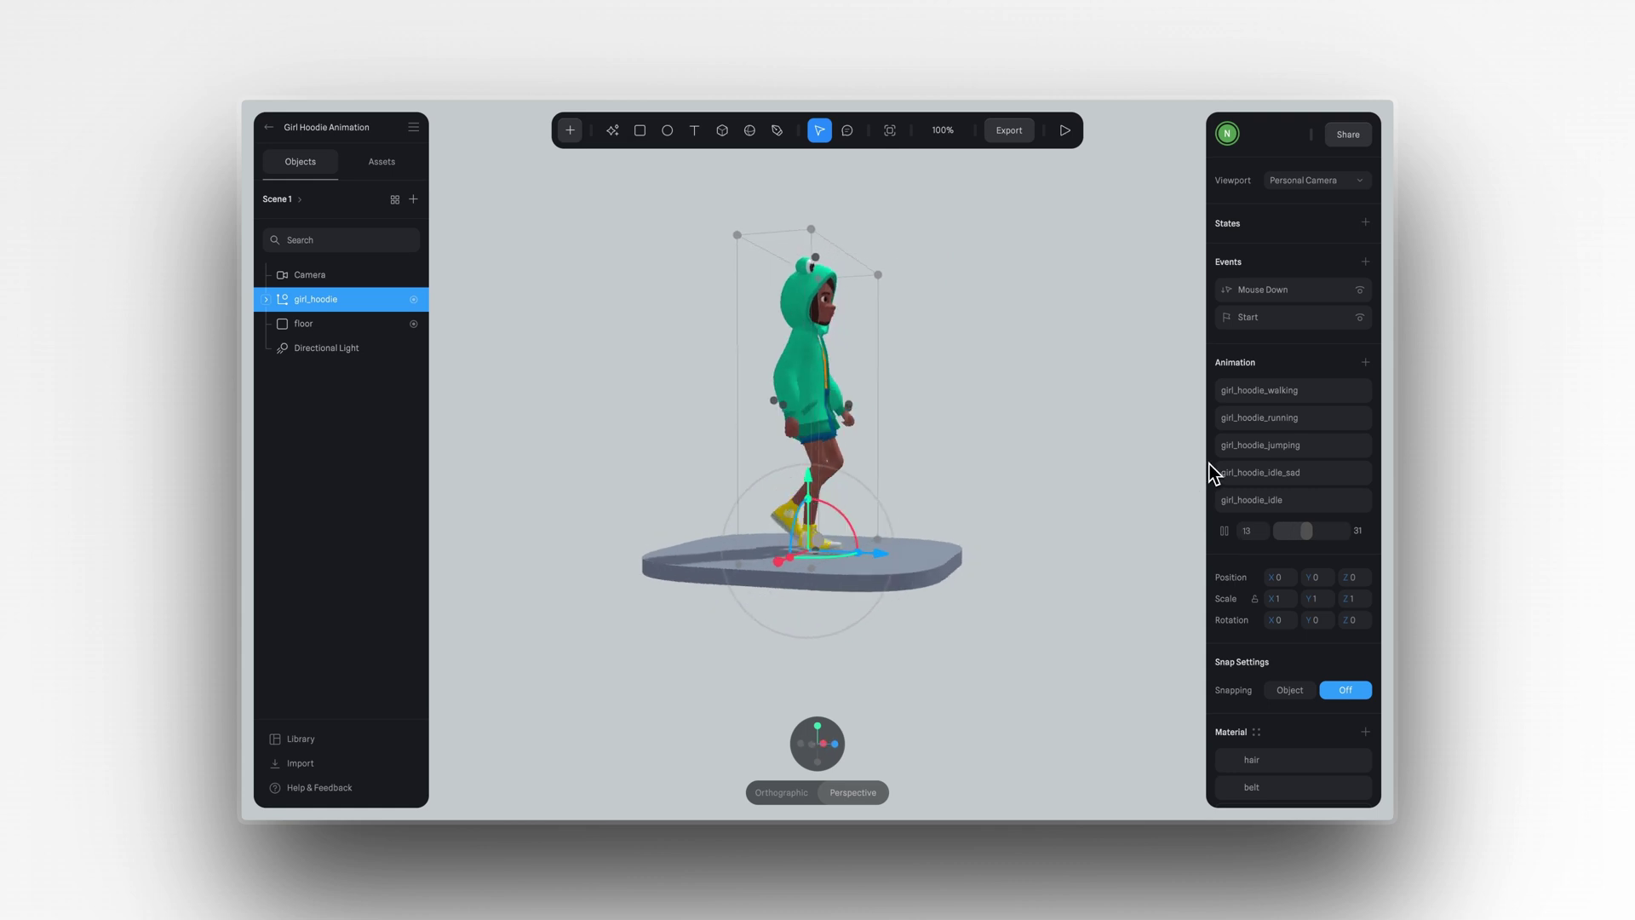
alt+drag(1209, 462, 1072, 475)
click(1051, 475)
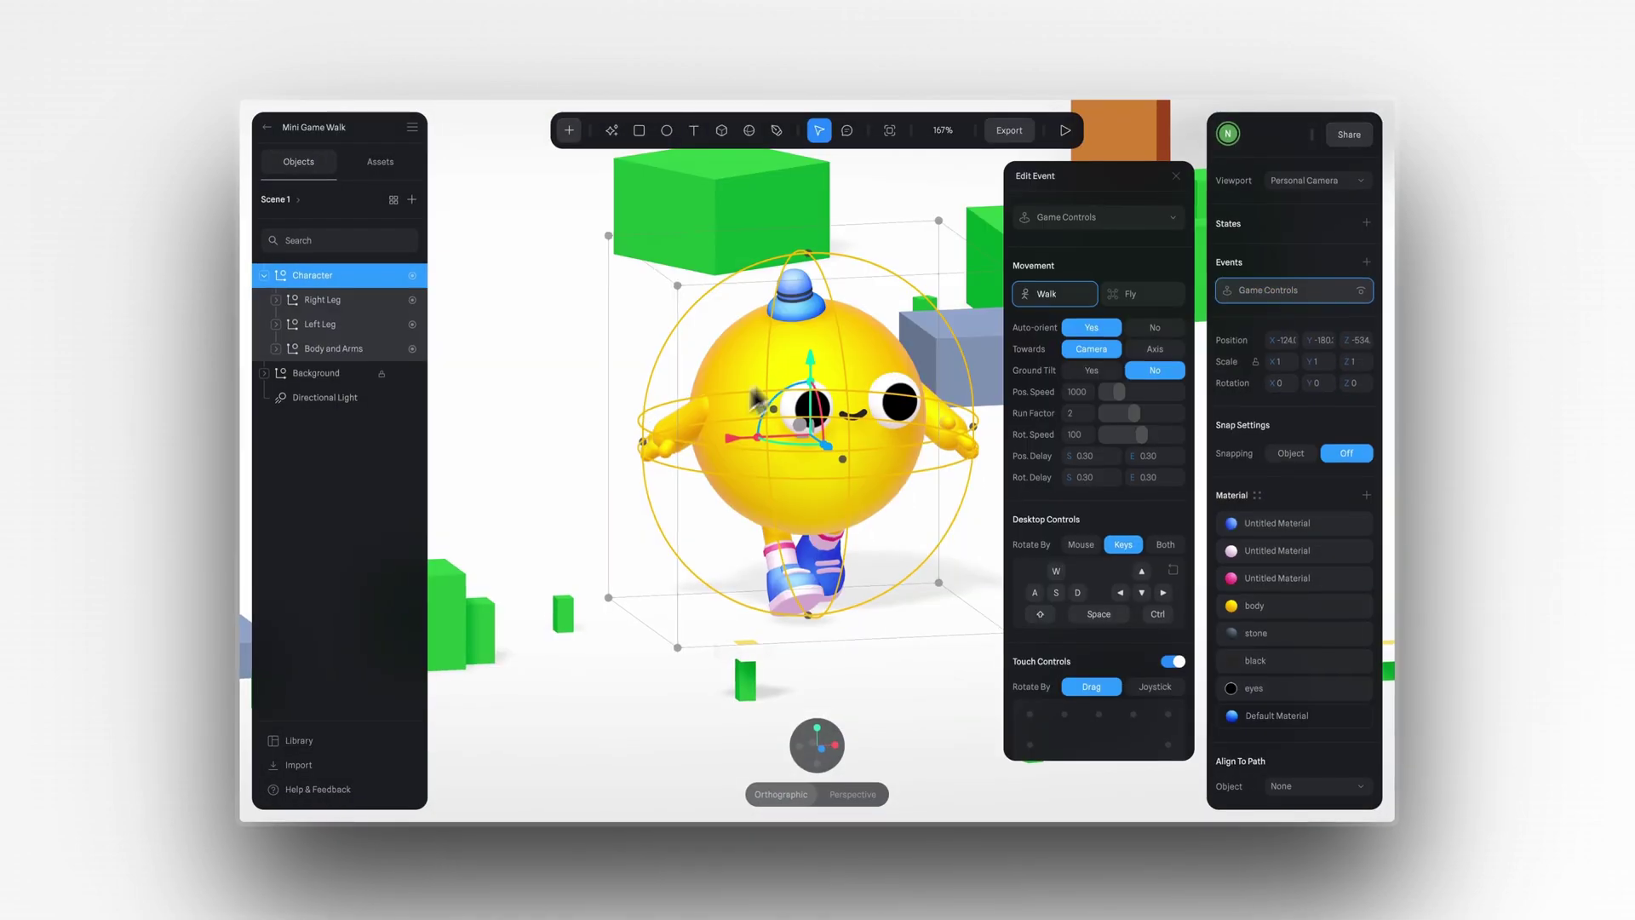
Step: Open the On Move behavior of the Character's Game Controls event in the Mini Game Walk scene
scroll(1095, 540, down, 5)
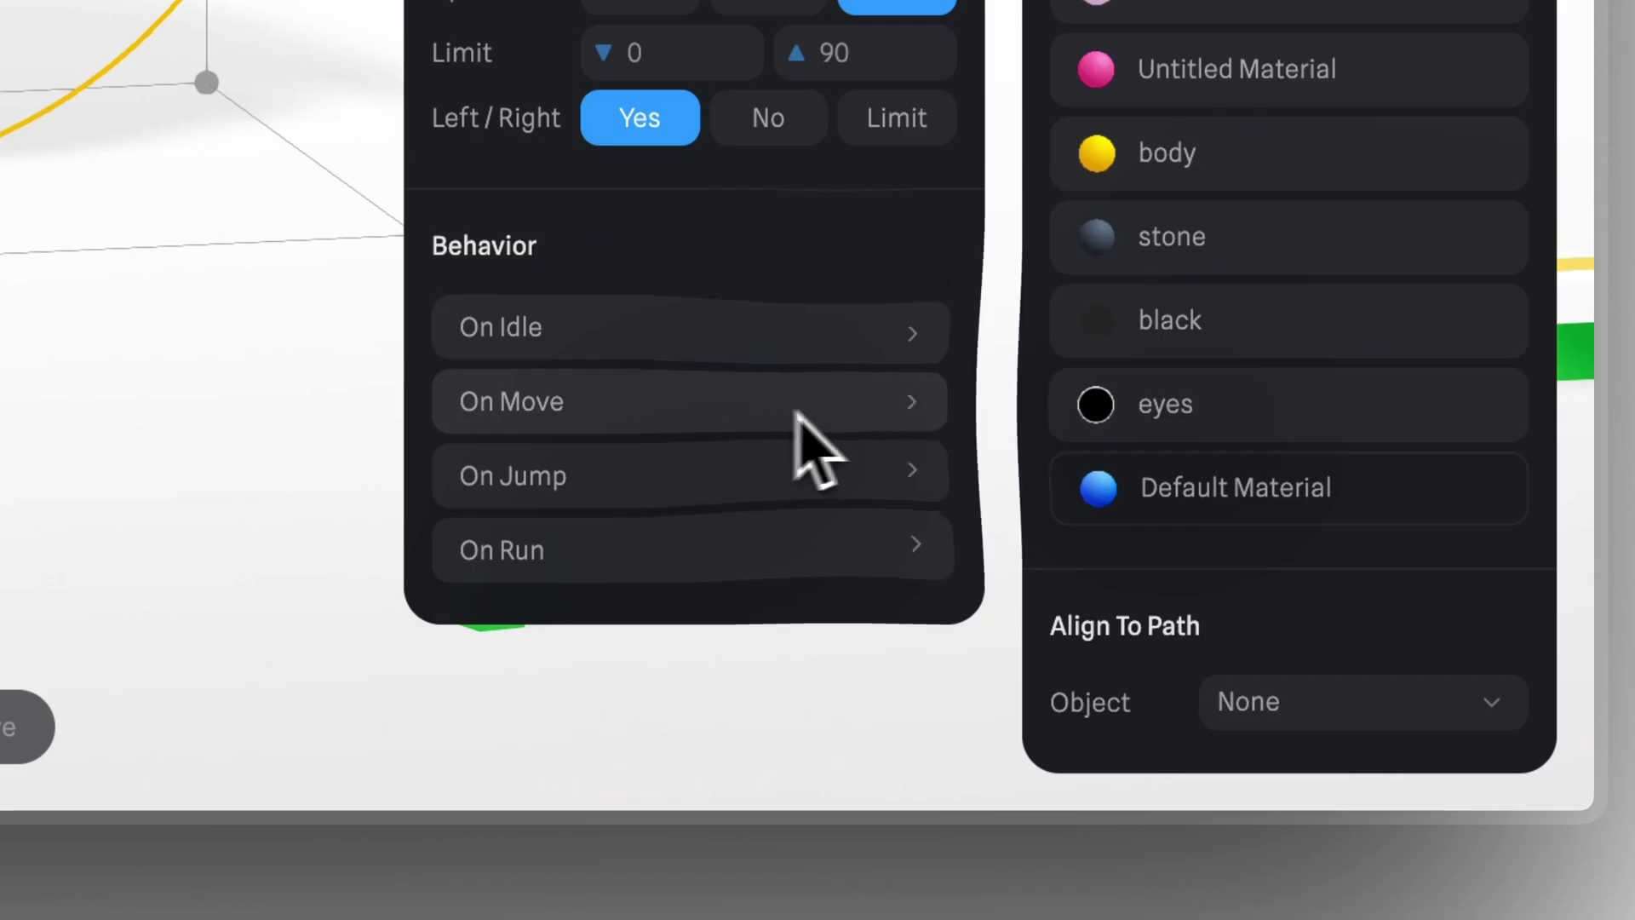
click(813, 411)
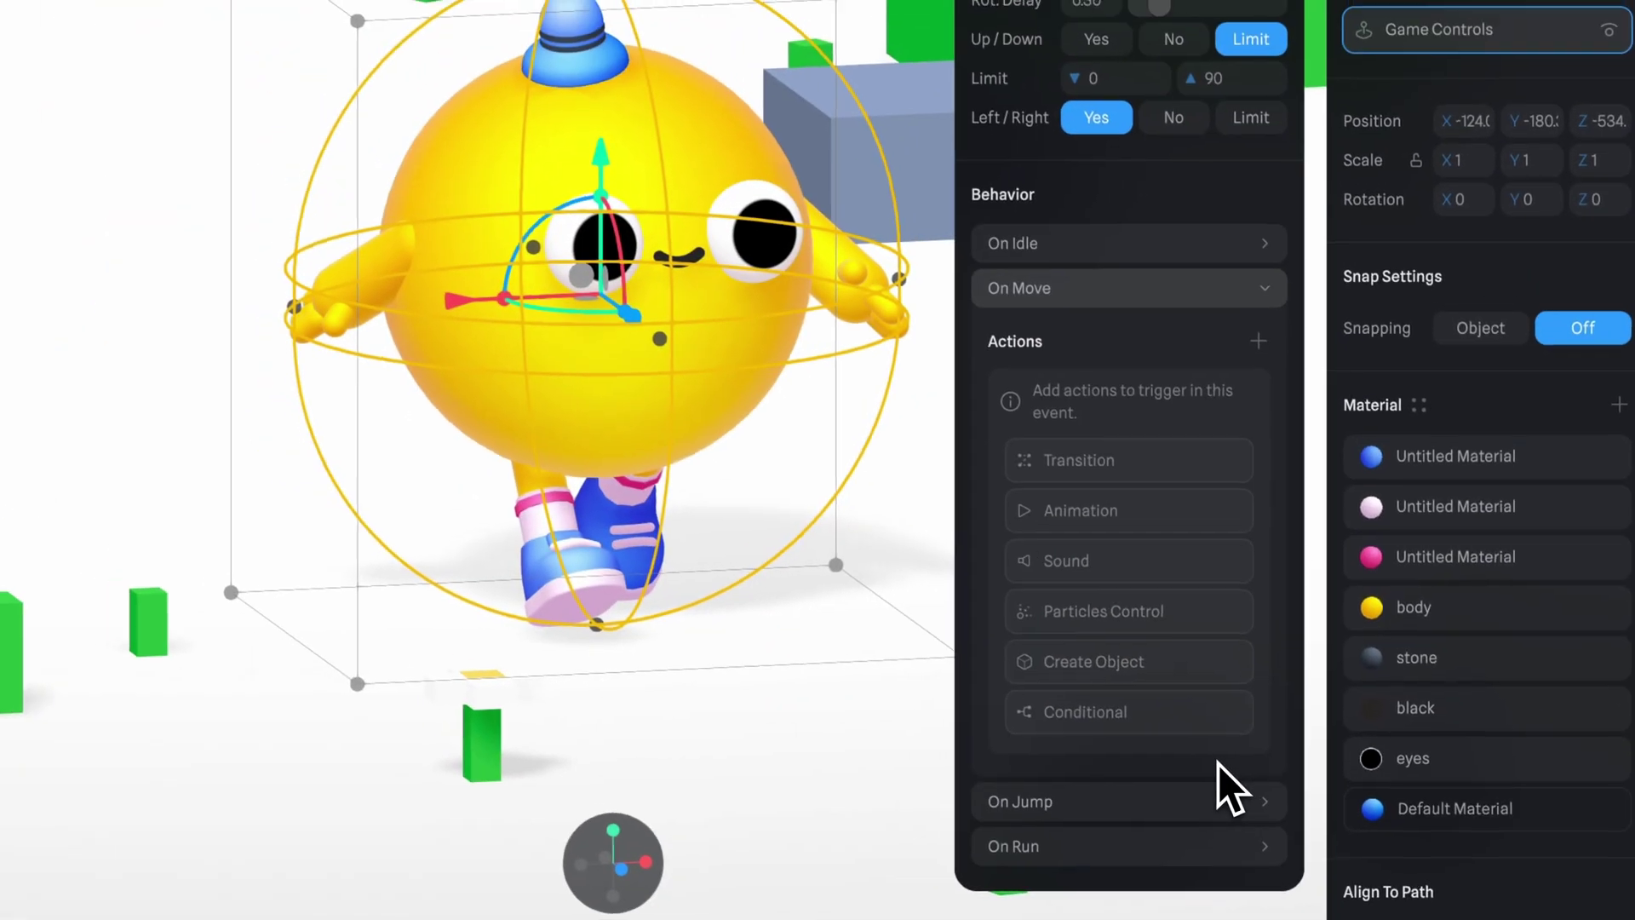